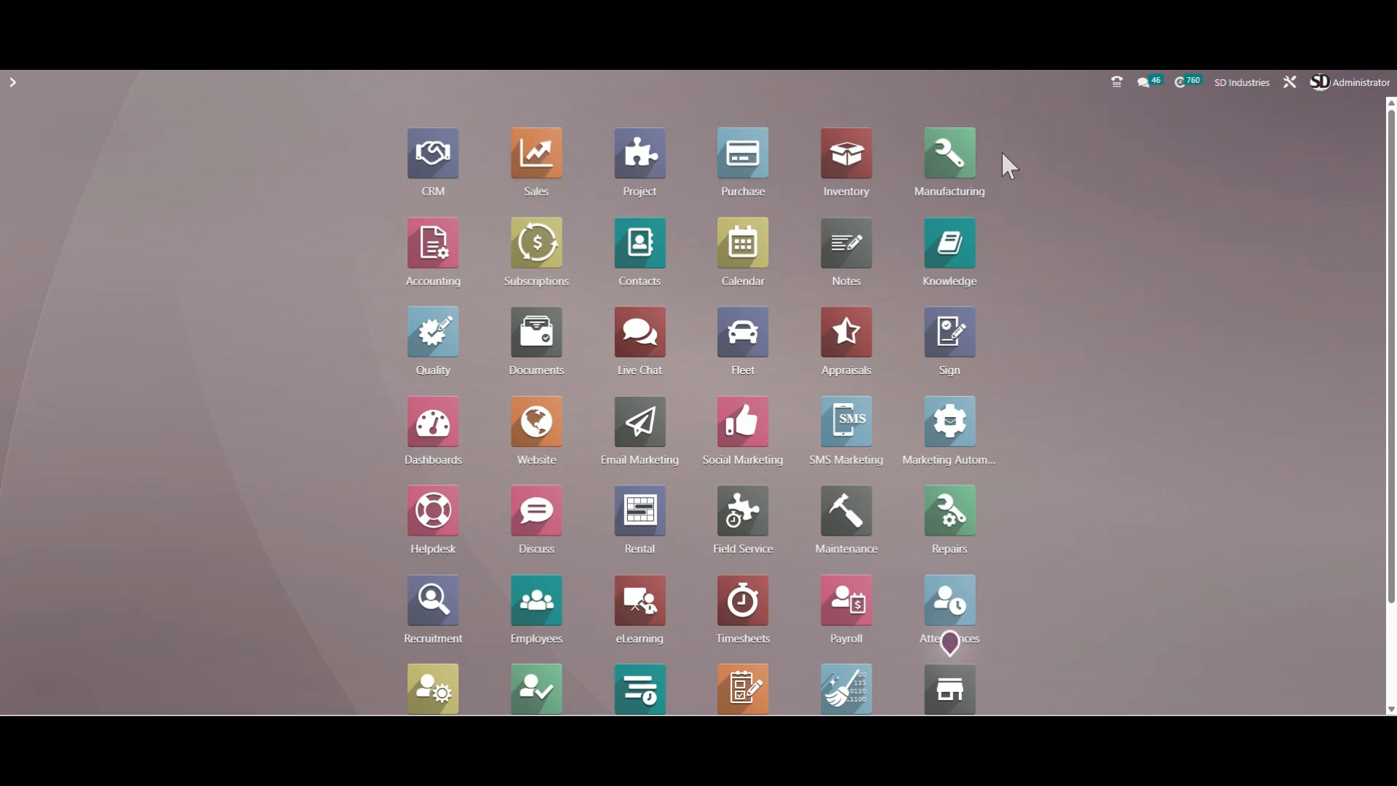
Open the product list of the Inventory app
click(838, 162)
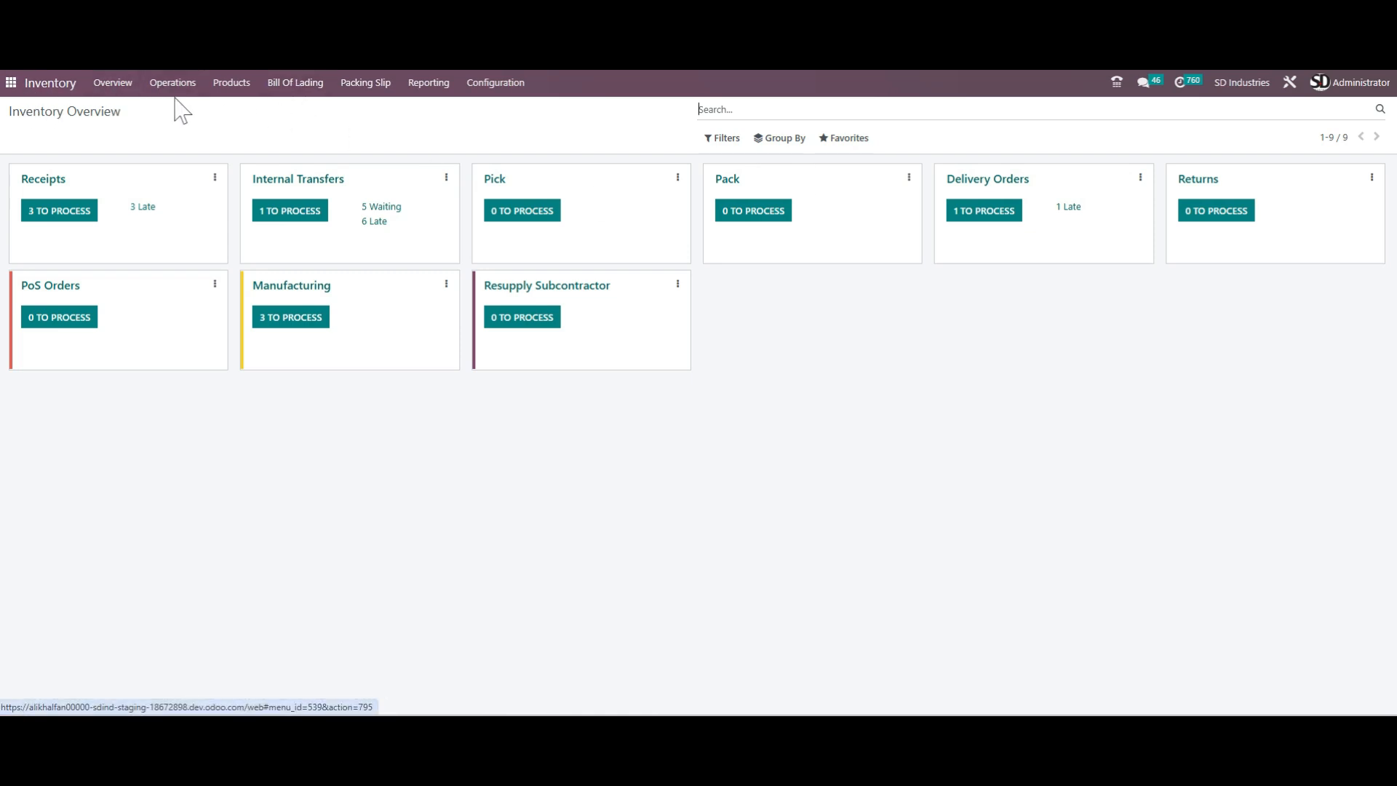
click(231, 85)
click(242, 117)
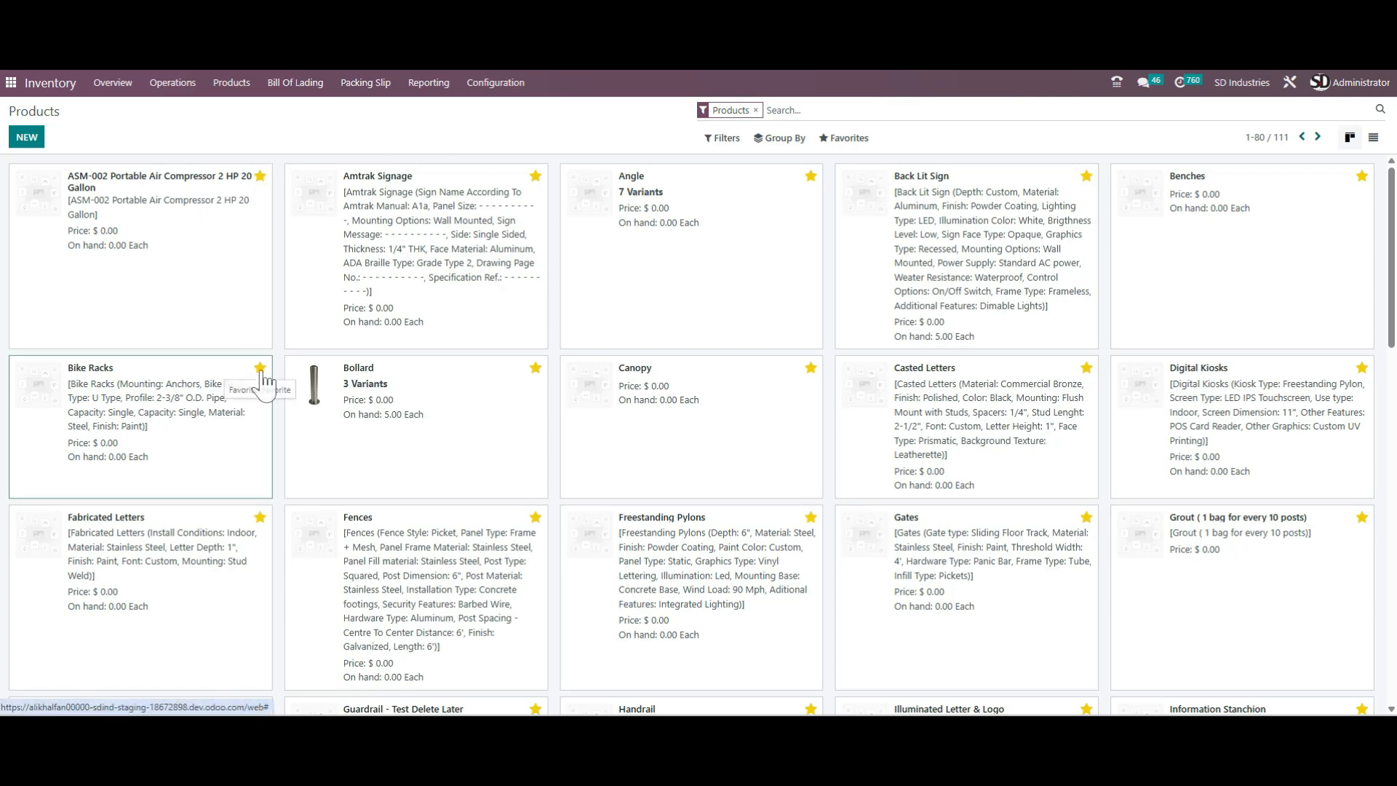
Filter the products by Favorites, check the available grouping options, and remove the Favorites filter
click(722, 138)
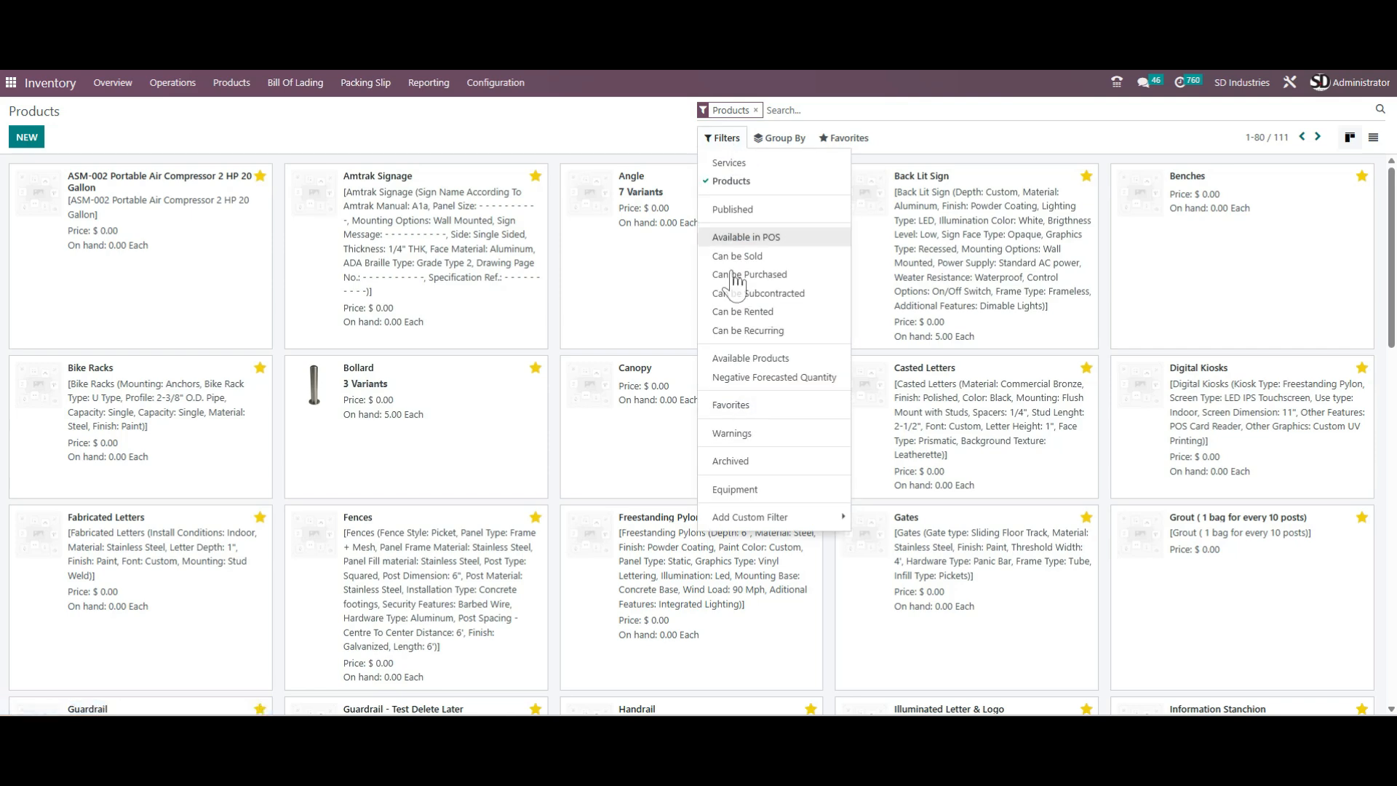
click(731, 405)
click(779, 138)
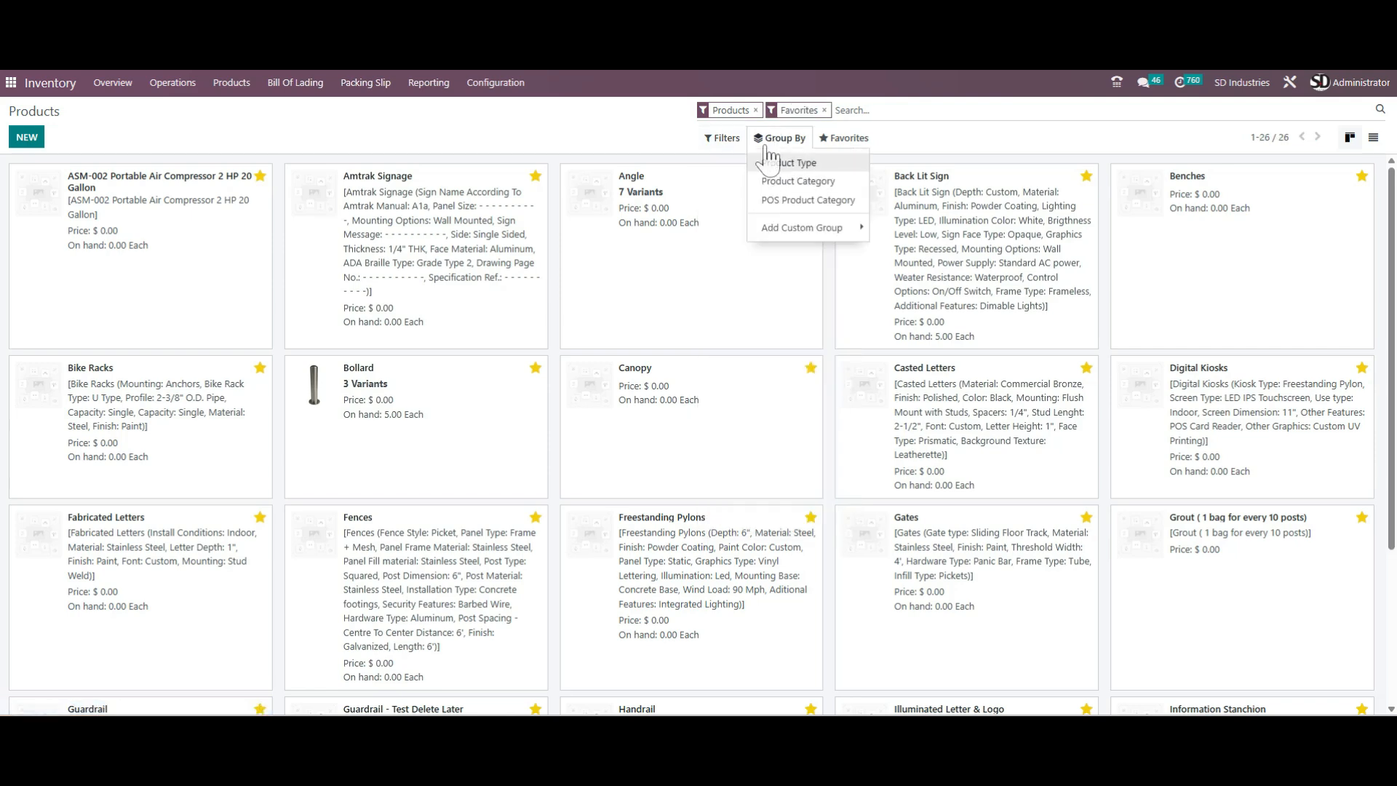
scroll(710, 302, down, 3)
scroll(711, 305, up, 3)
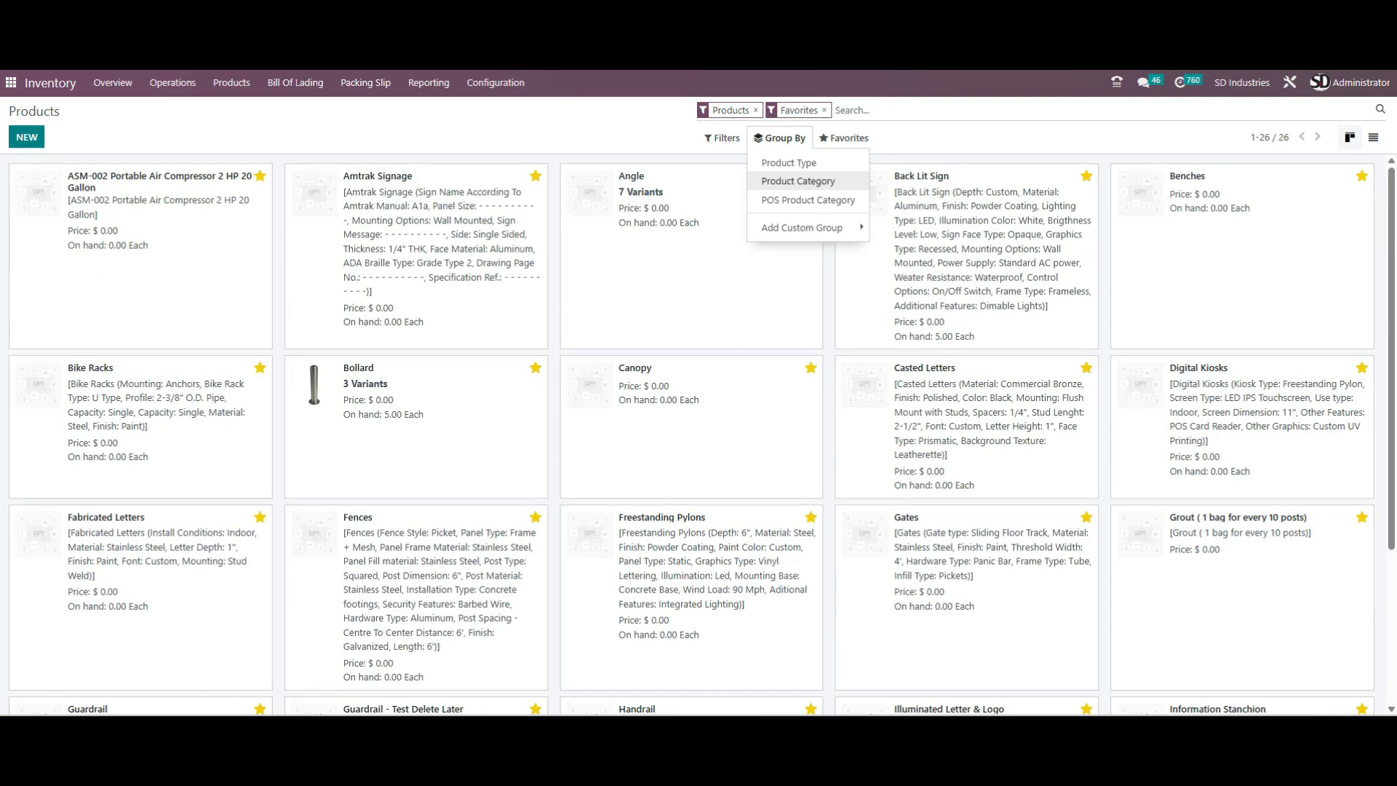
click(825, 110)
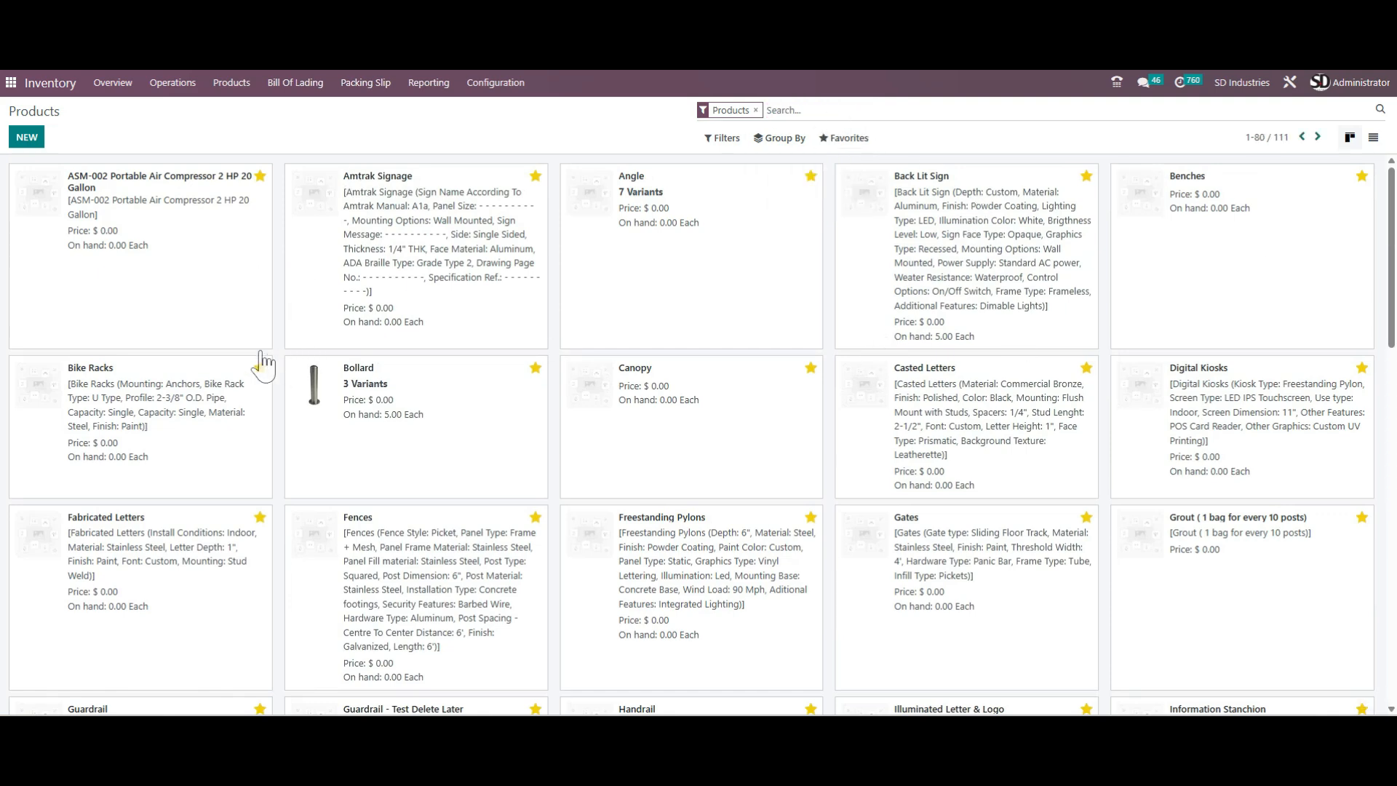
Show the products as a list with the Product Type column added and review the entries and optional columns
click(1372, 139)
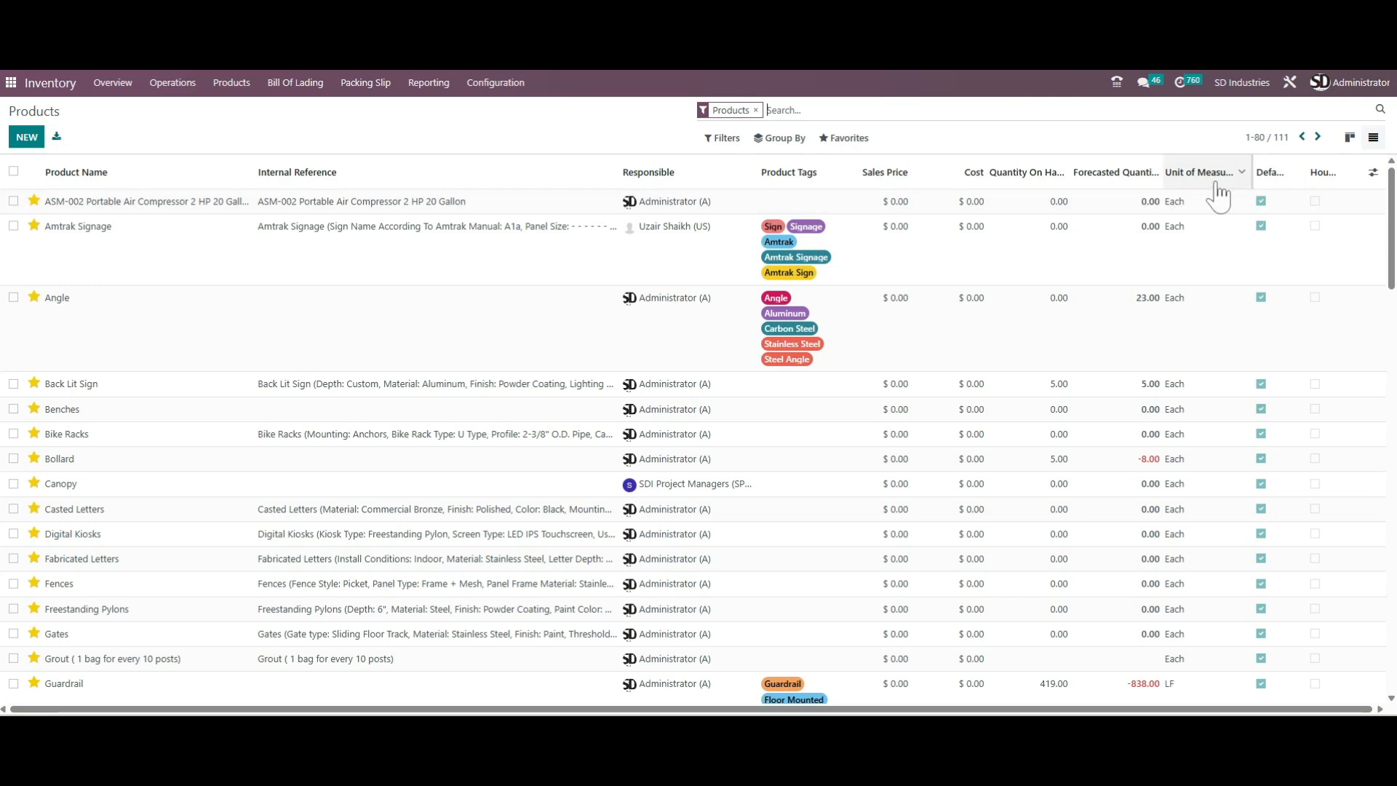
click(1373, 172)
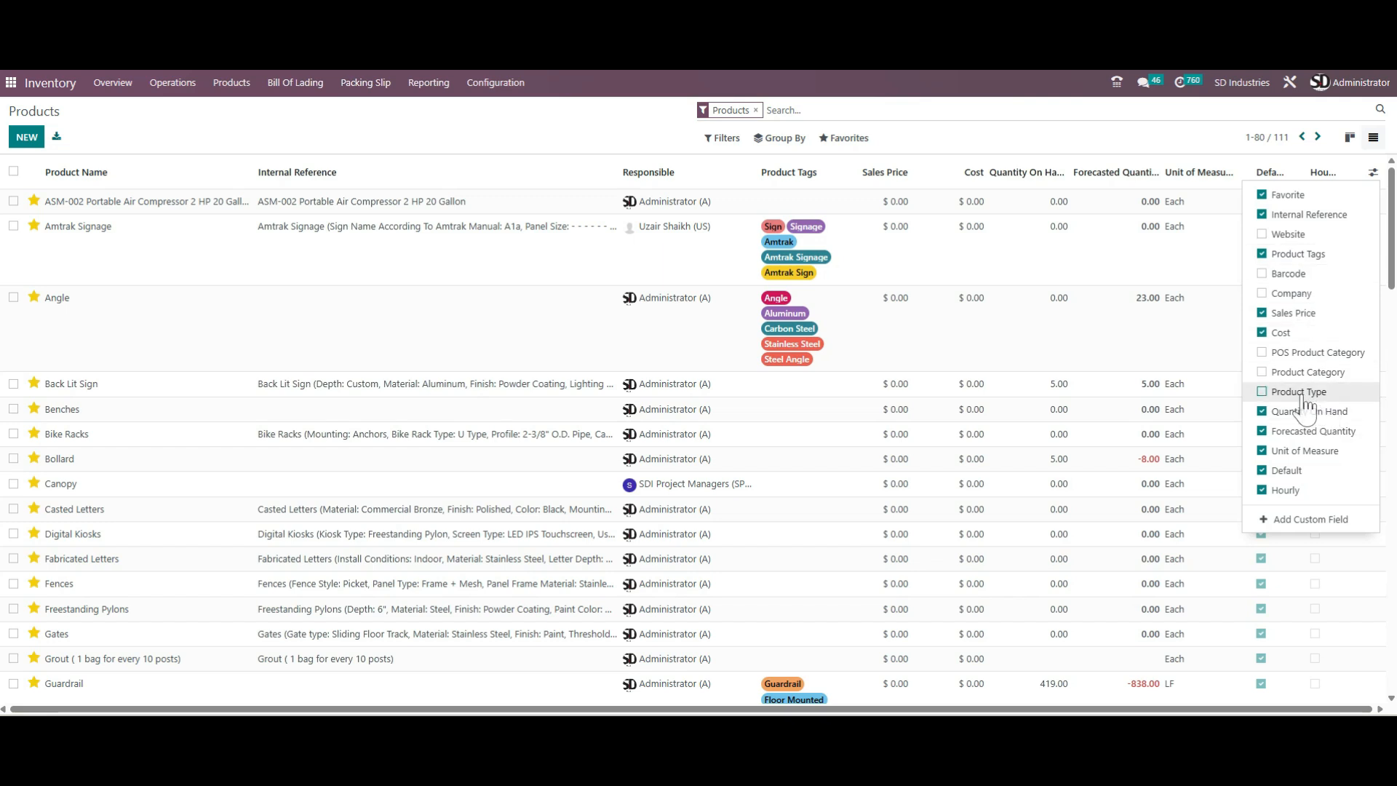
click(1263, 393)
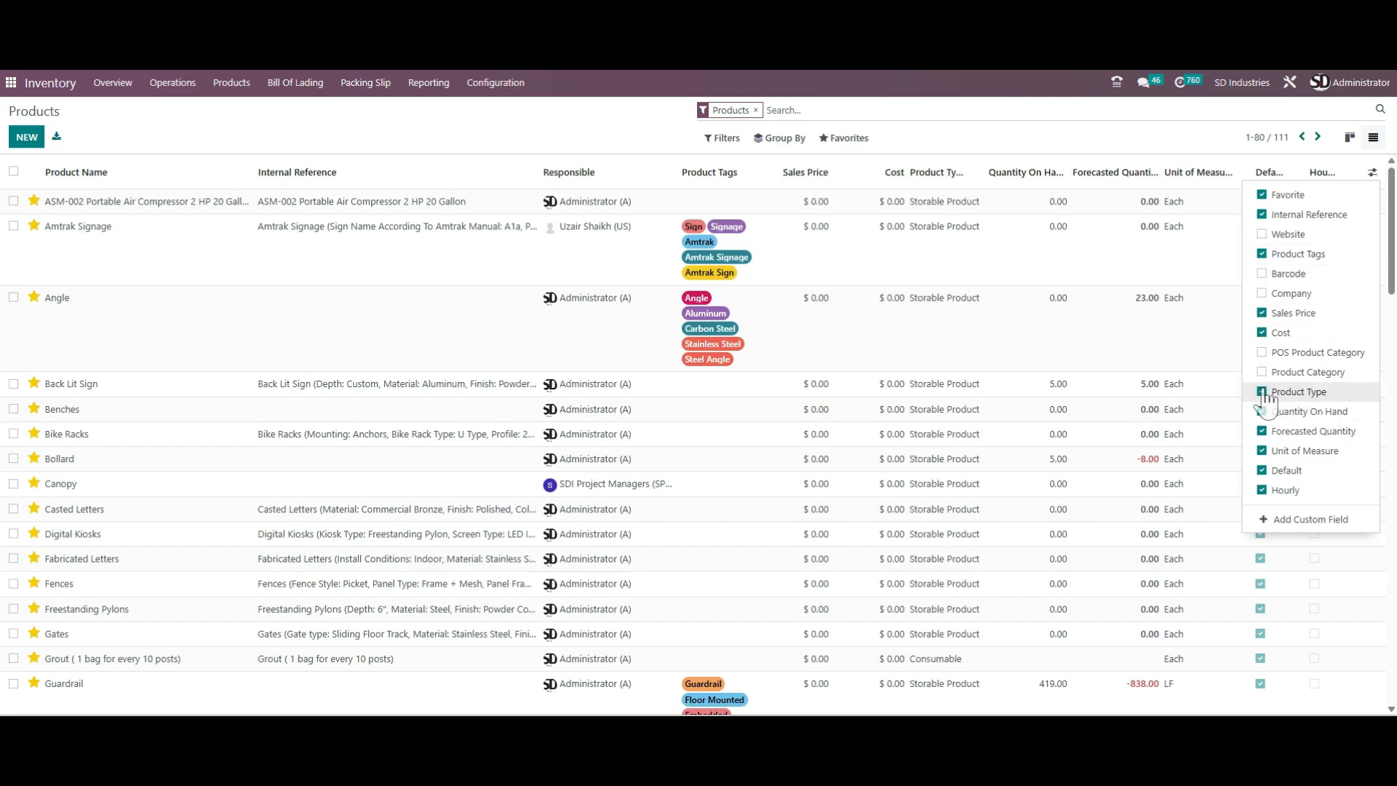
click(1059, 138)
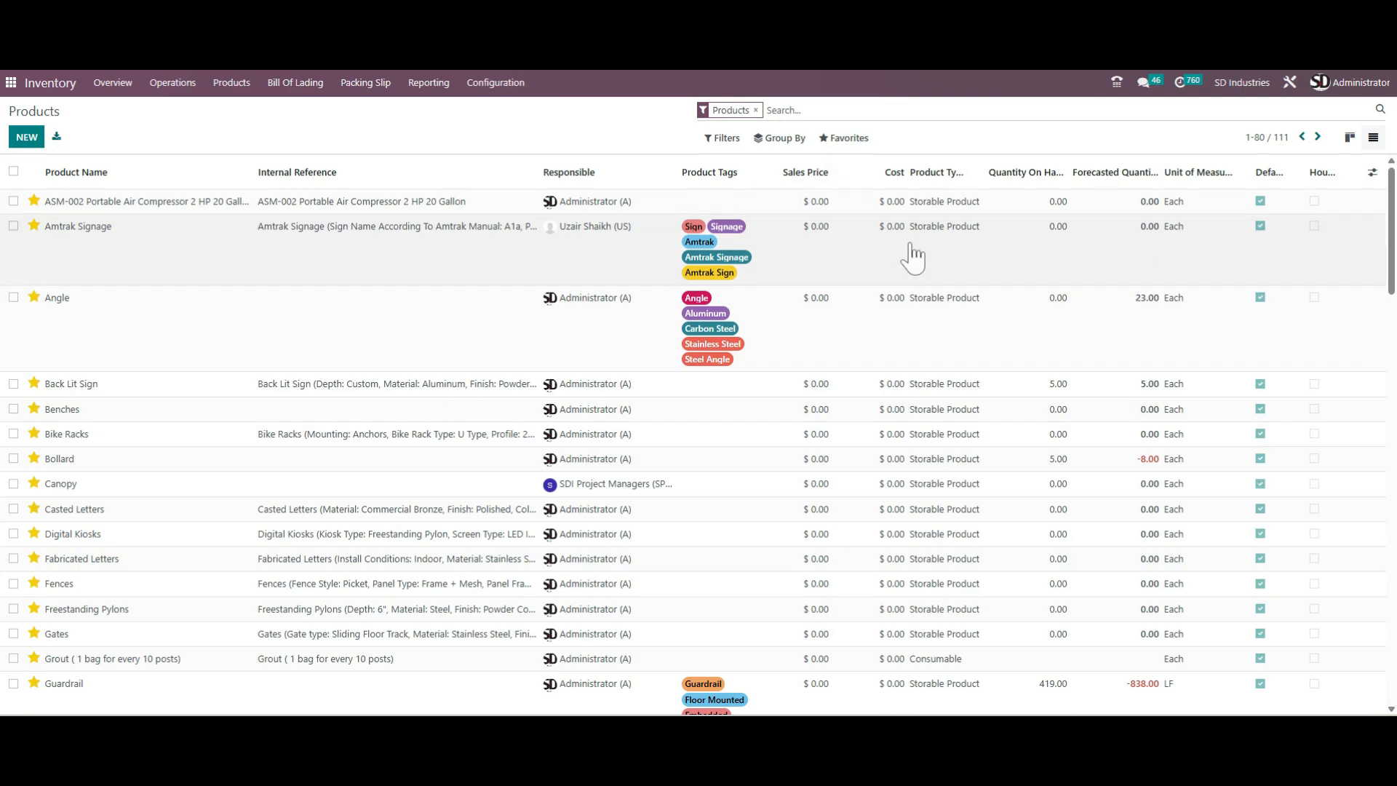
scroll(953, 425, down, 1)
scroll(951, 412, down, 7)
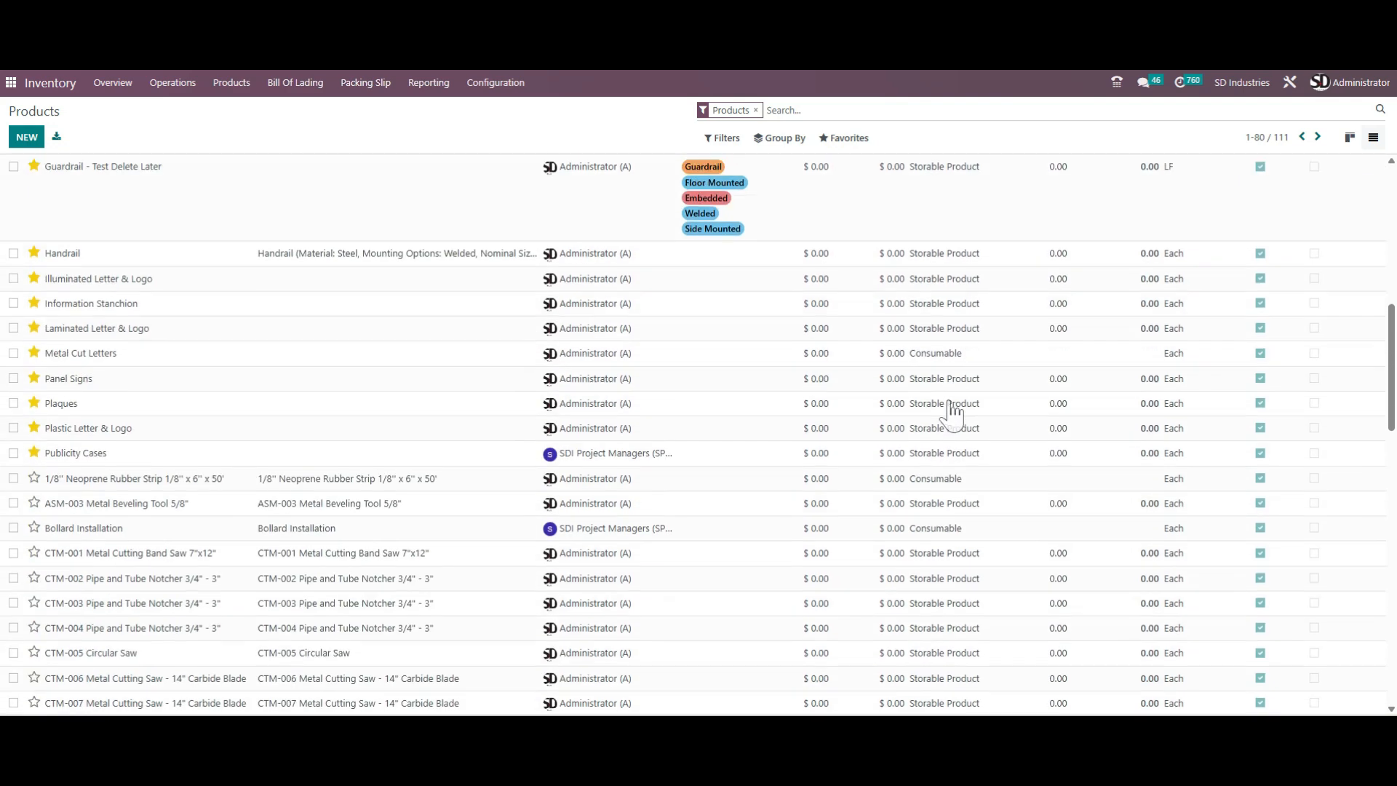
scroll(951, 412, up, 8)
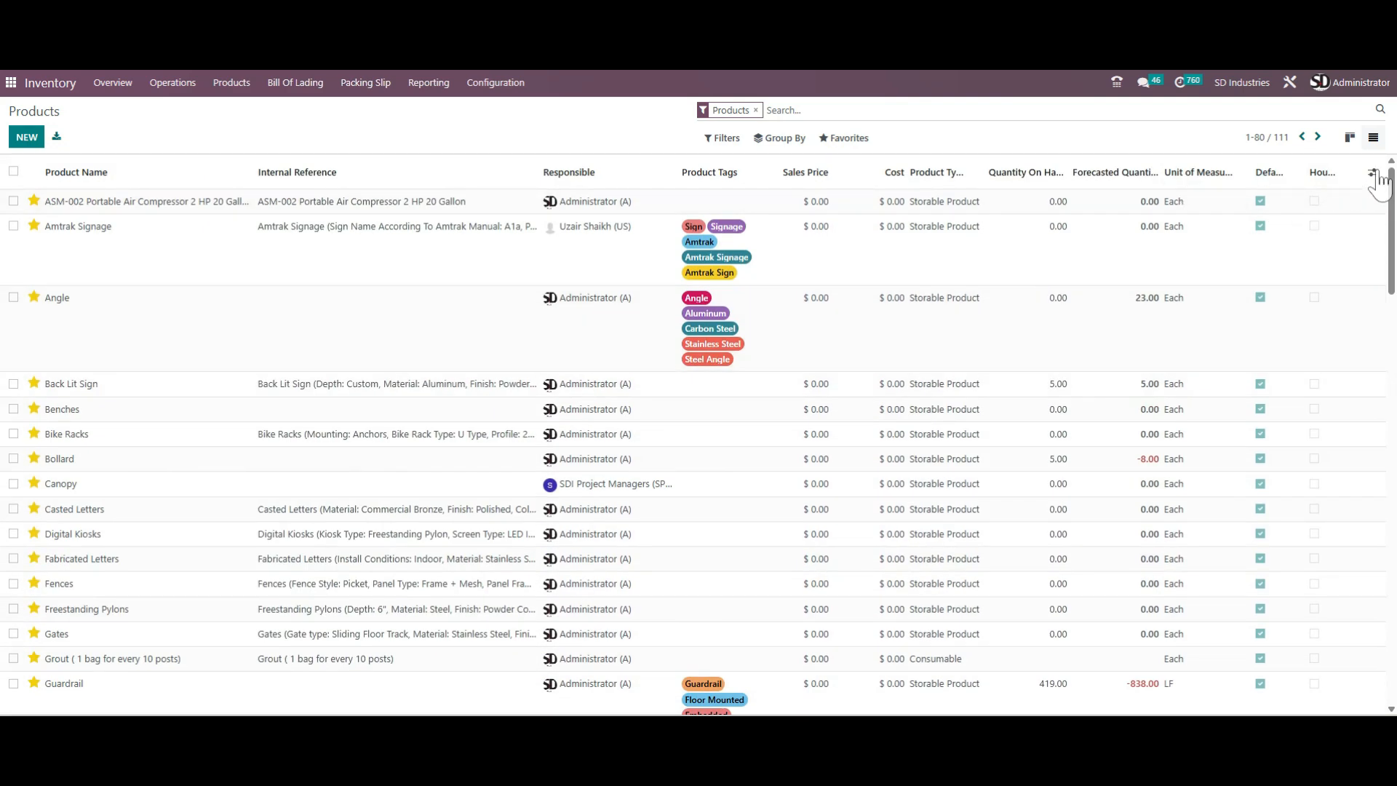
click(1372, 172)
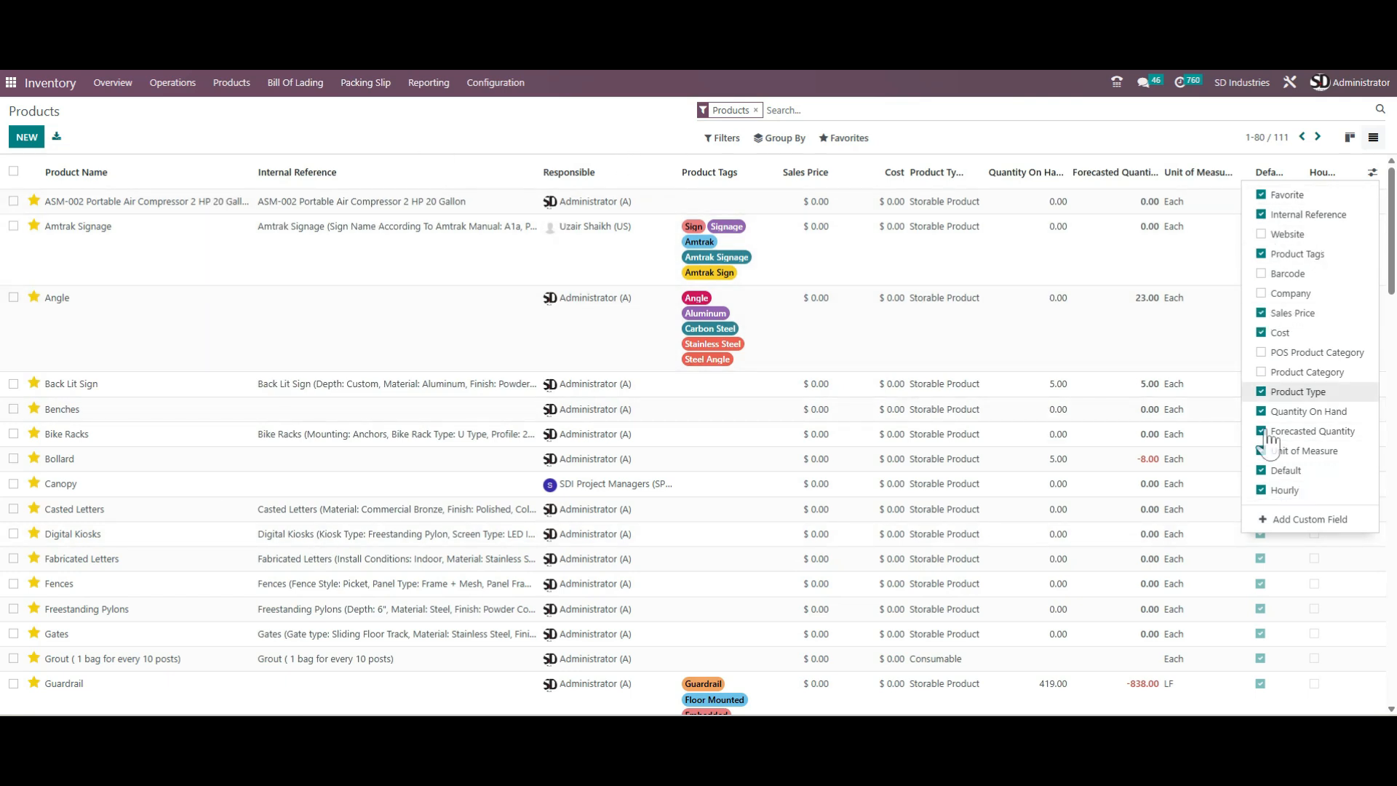
click(298, 136)
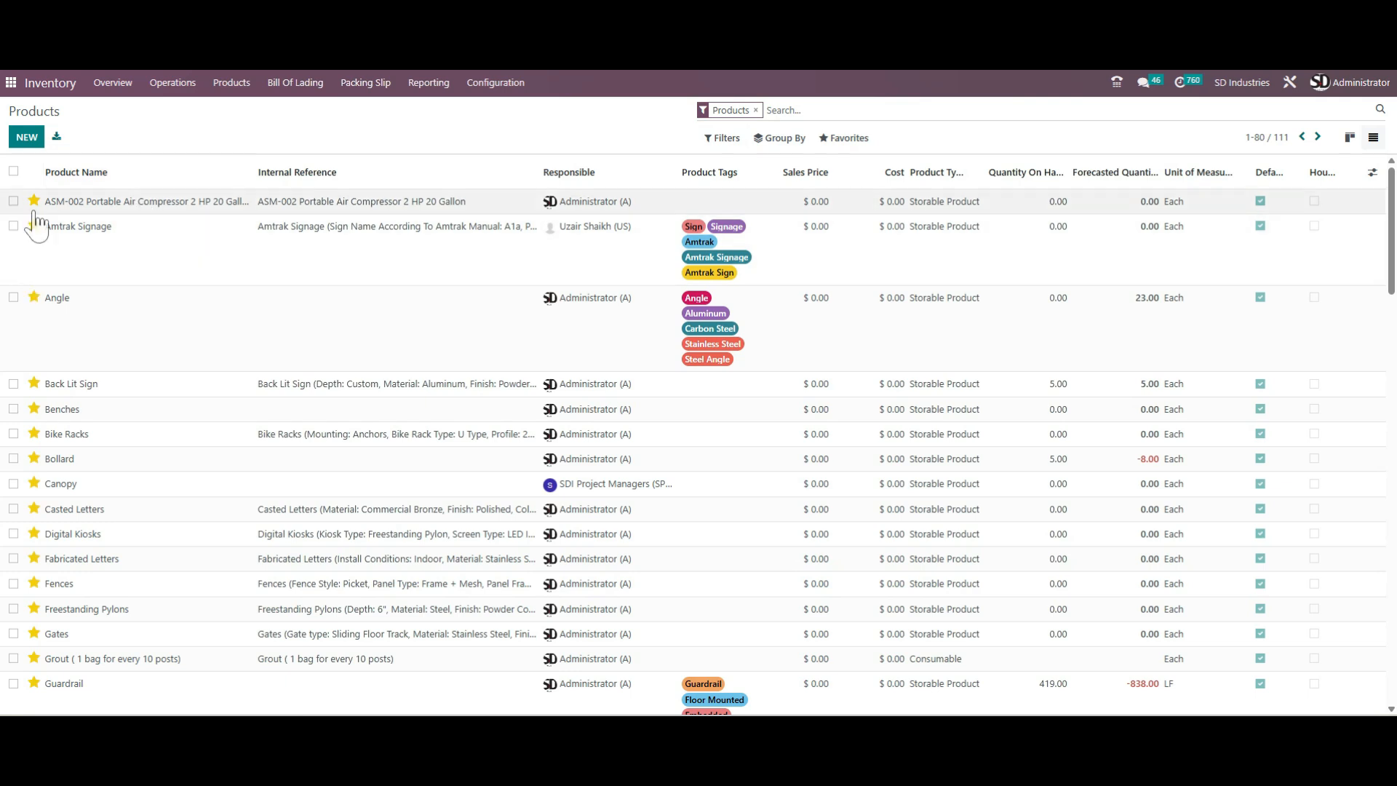
Create a new product named "Guardrail 9999"
click(26, 138)
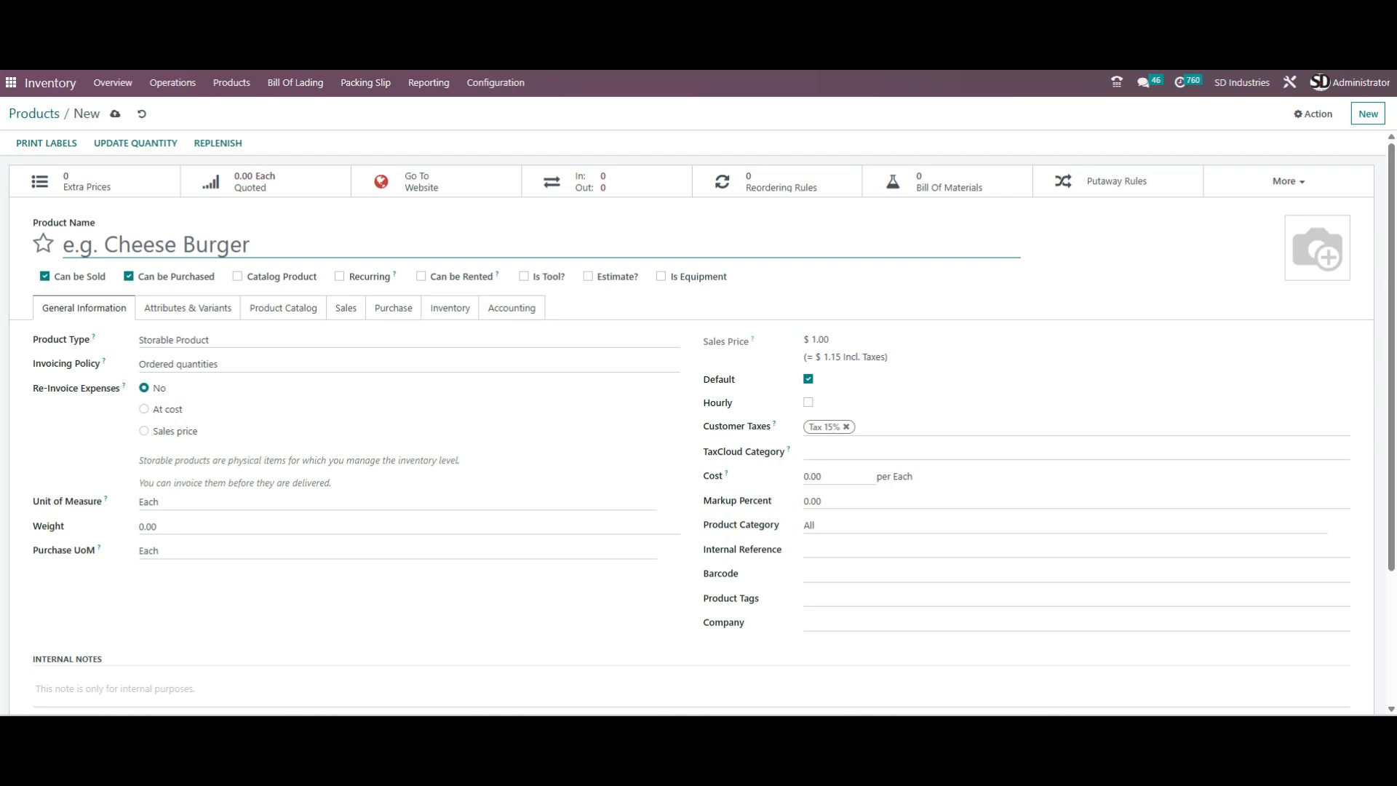
text(Guardrail)
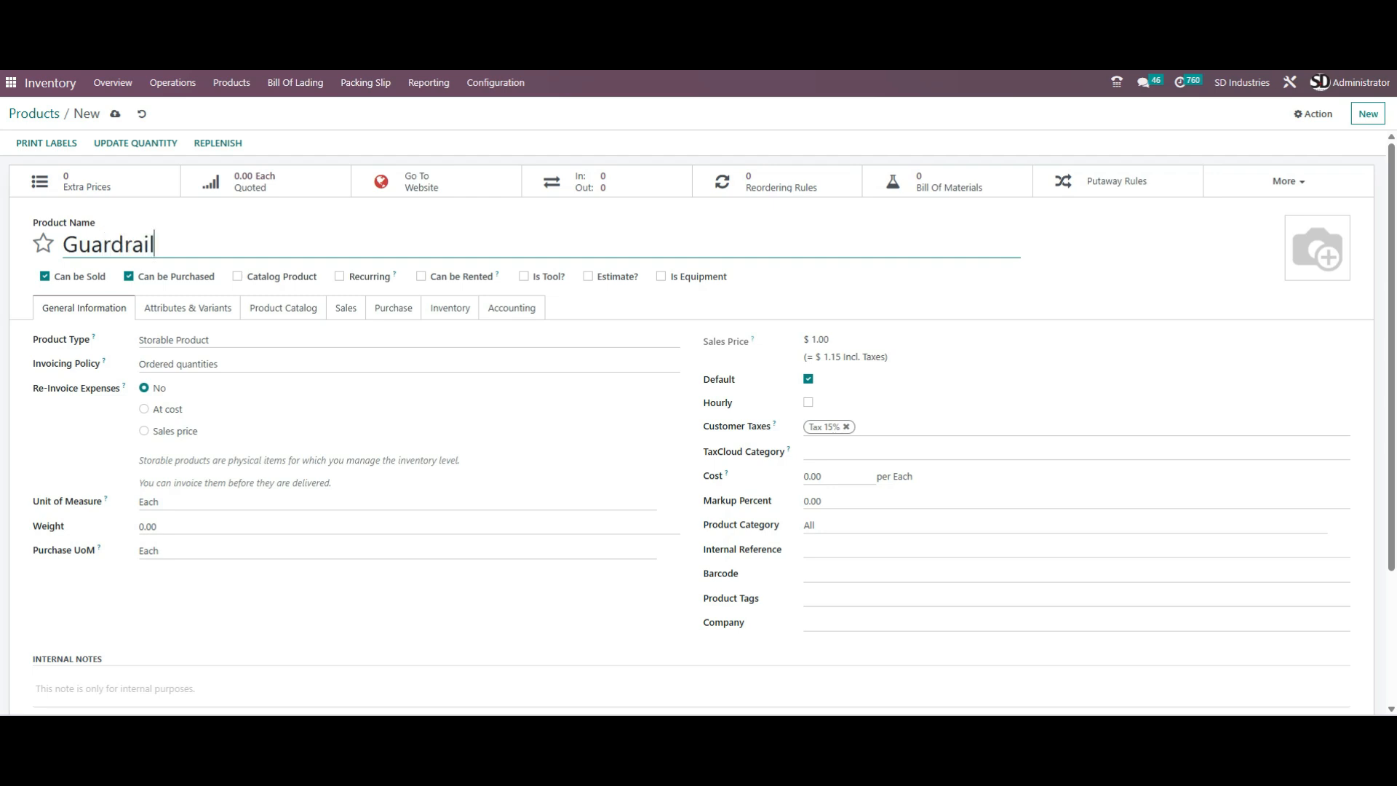
text(9999)
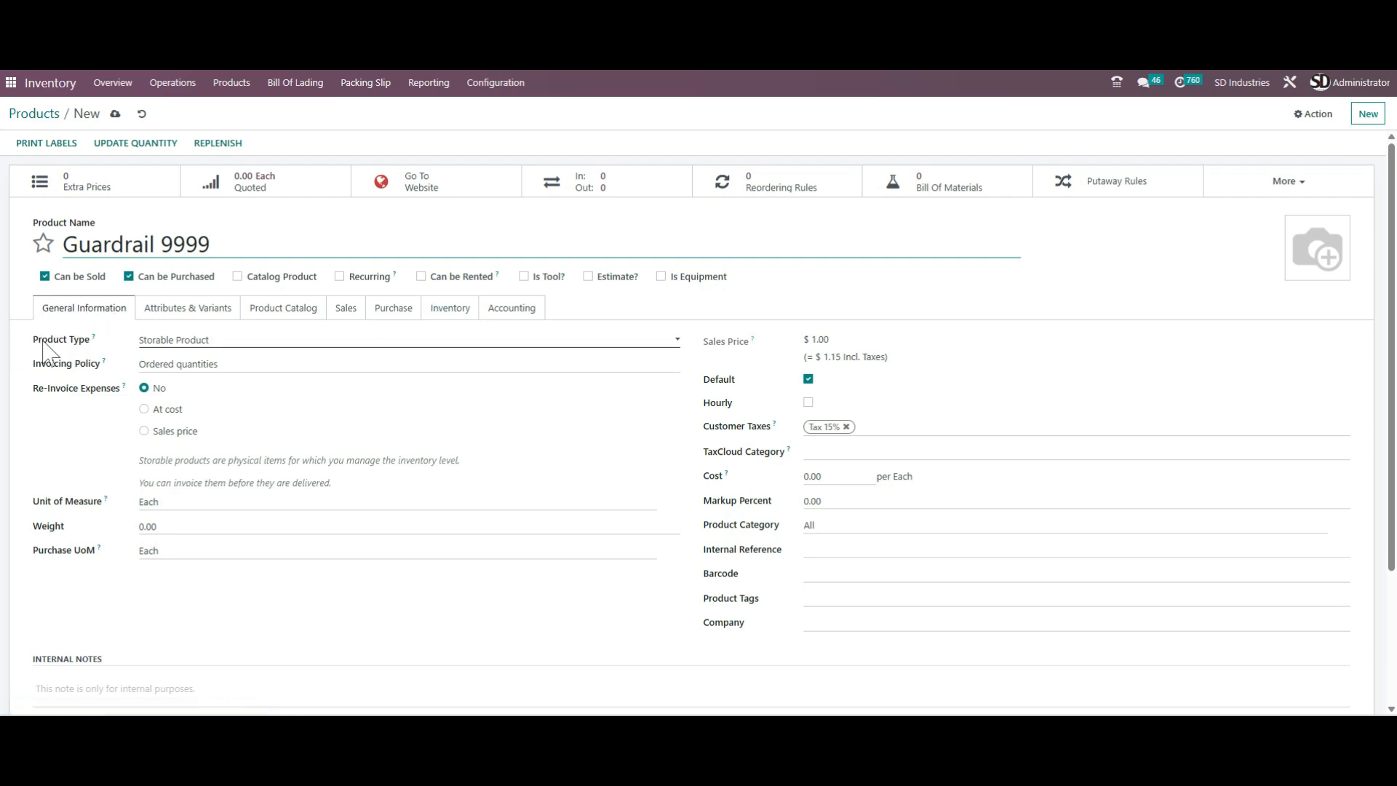
Set the product type to Storable Product and the invoicing policy to Ordered quantities
click(232, 342)
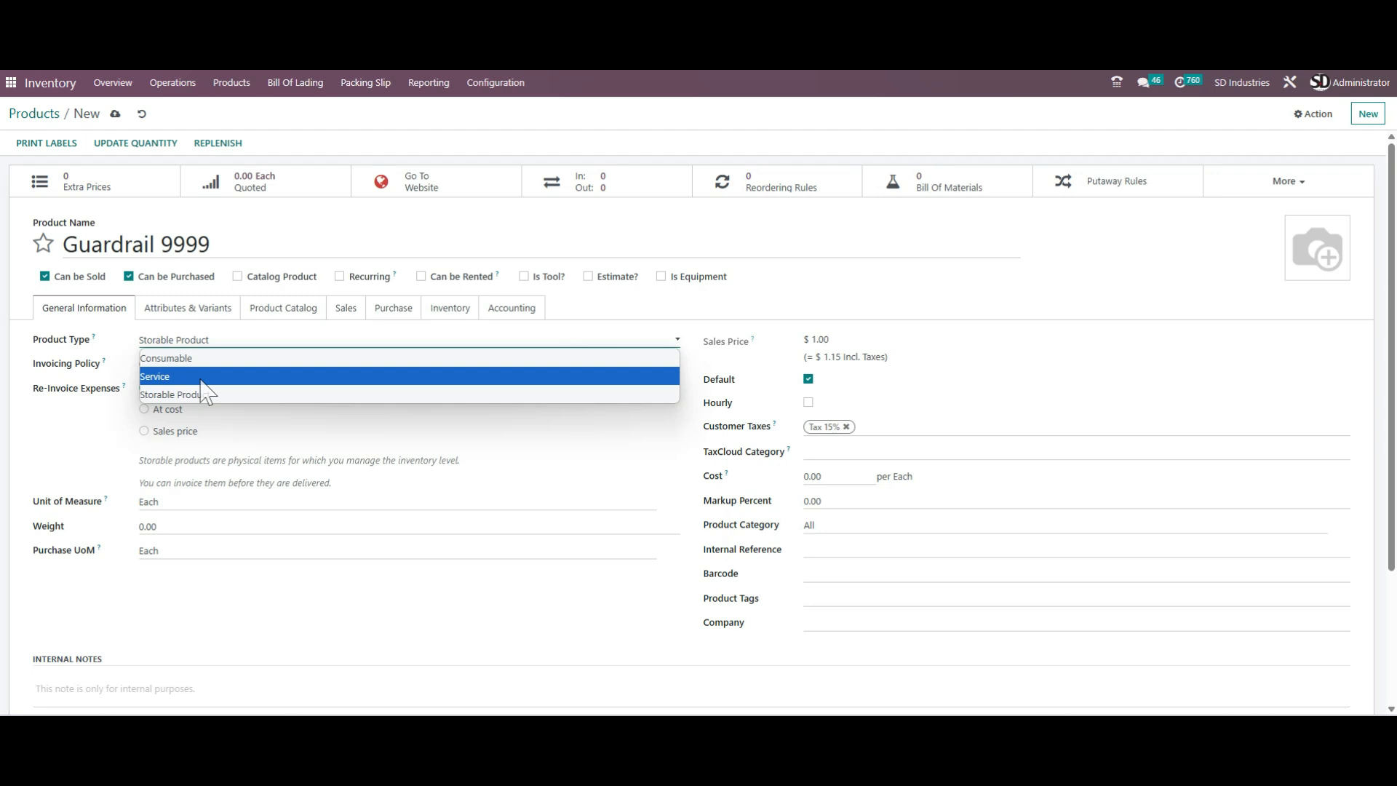
click(210, 395)
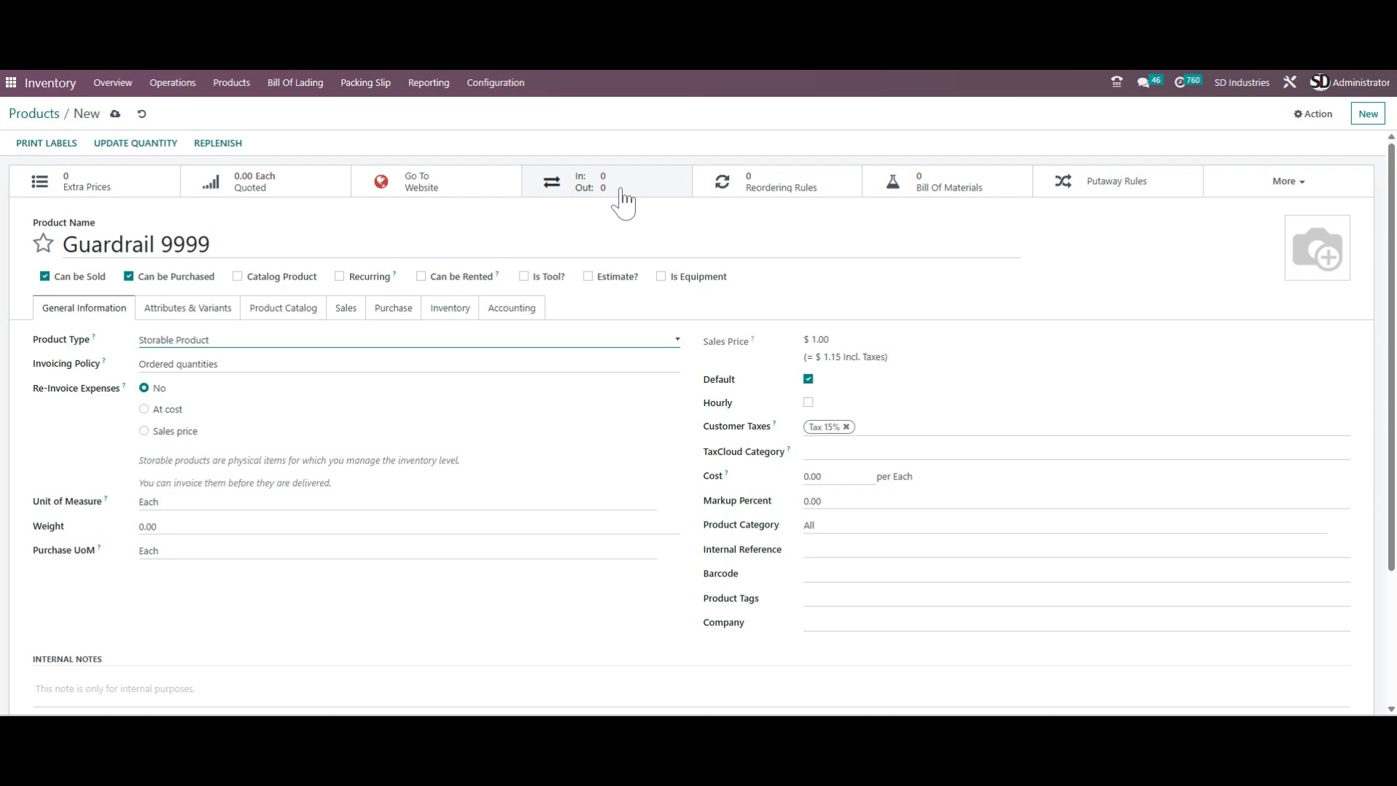
click(268, 342)
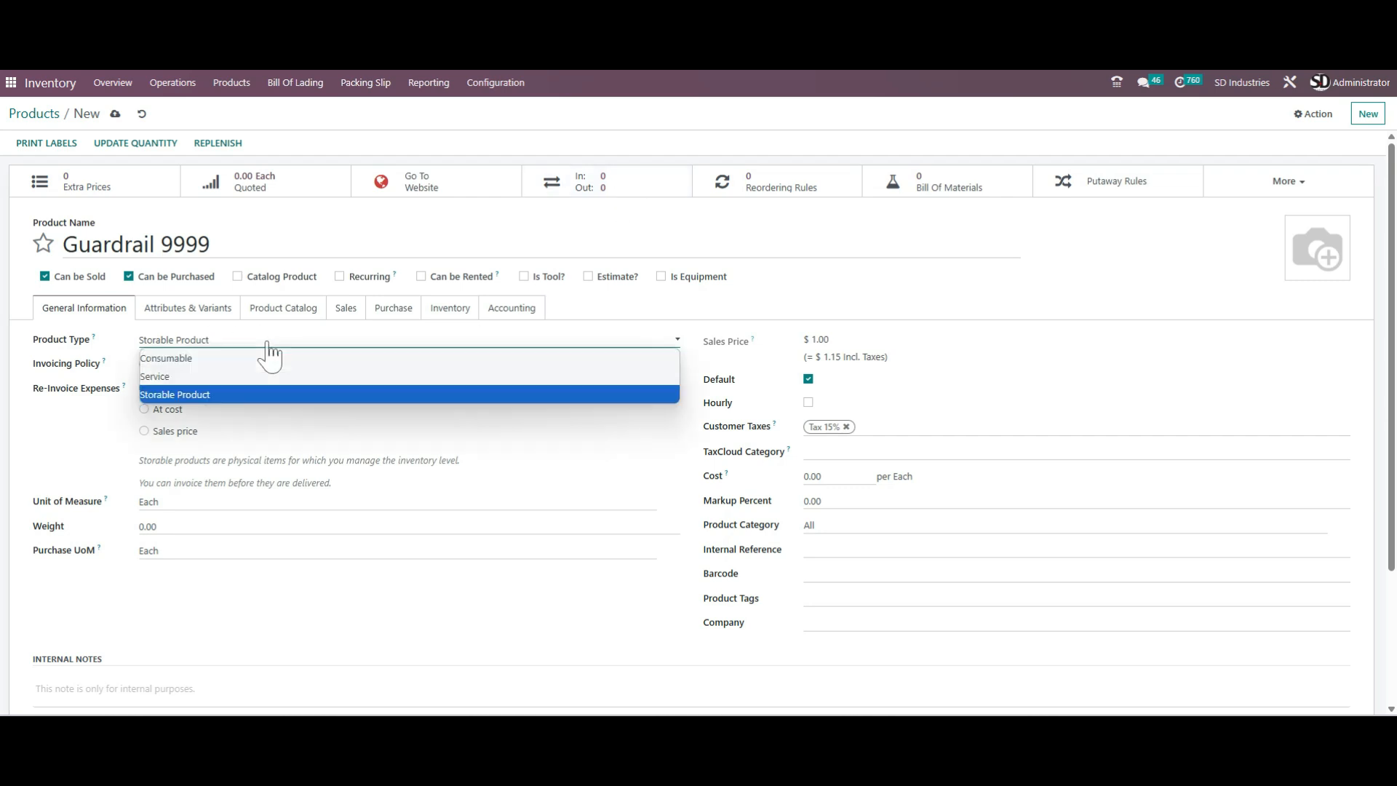
click(267, 342)
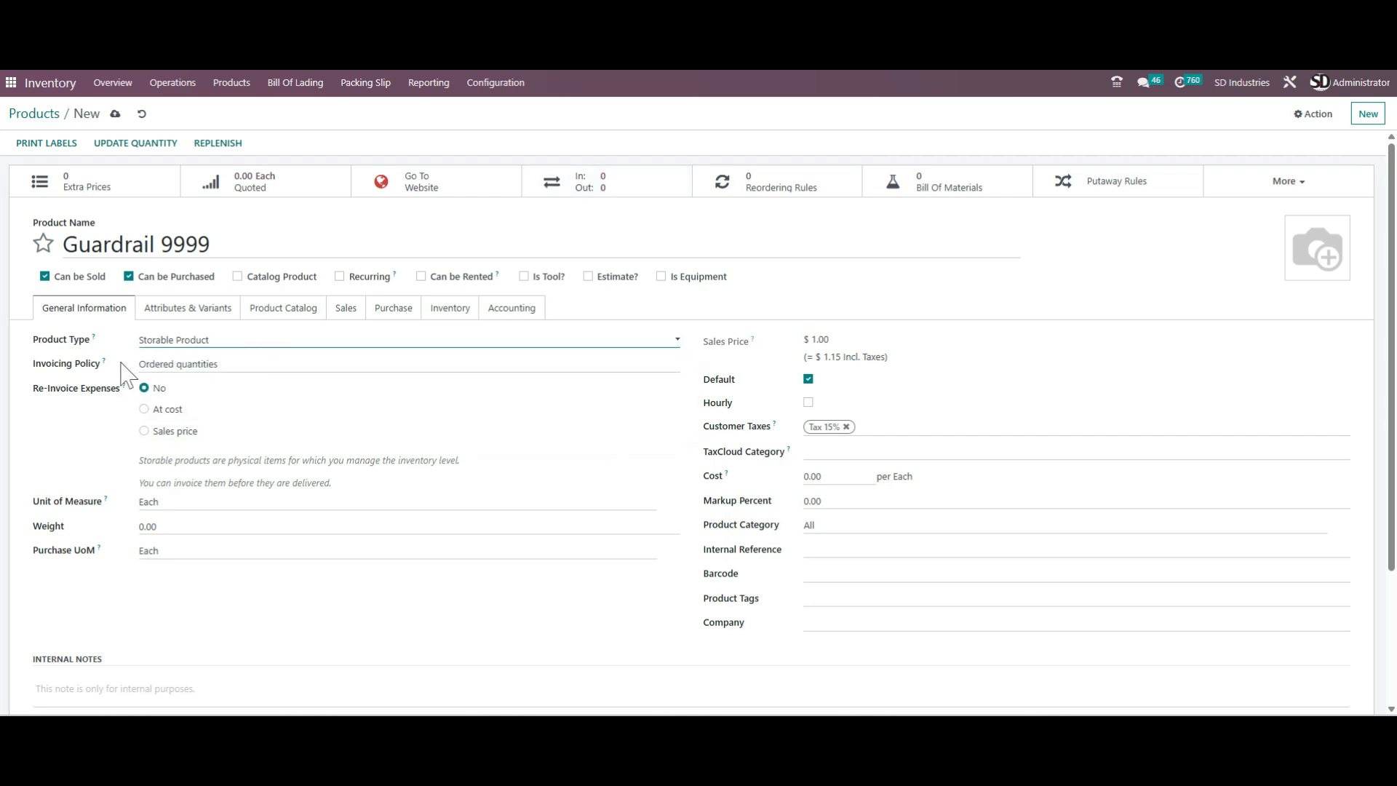
click(251, 365)
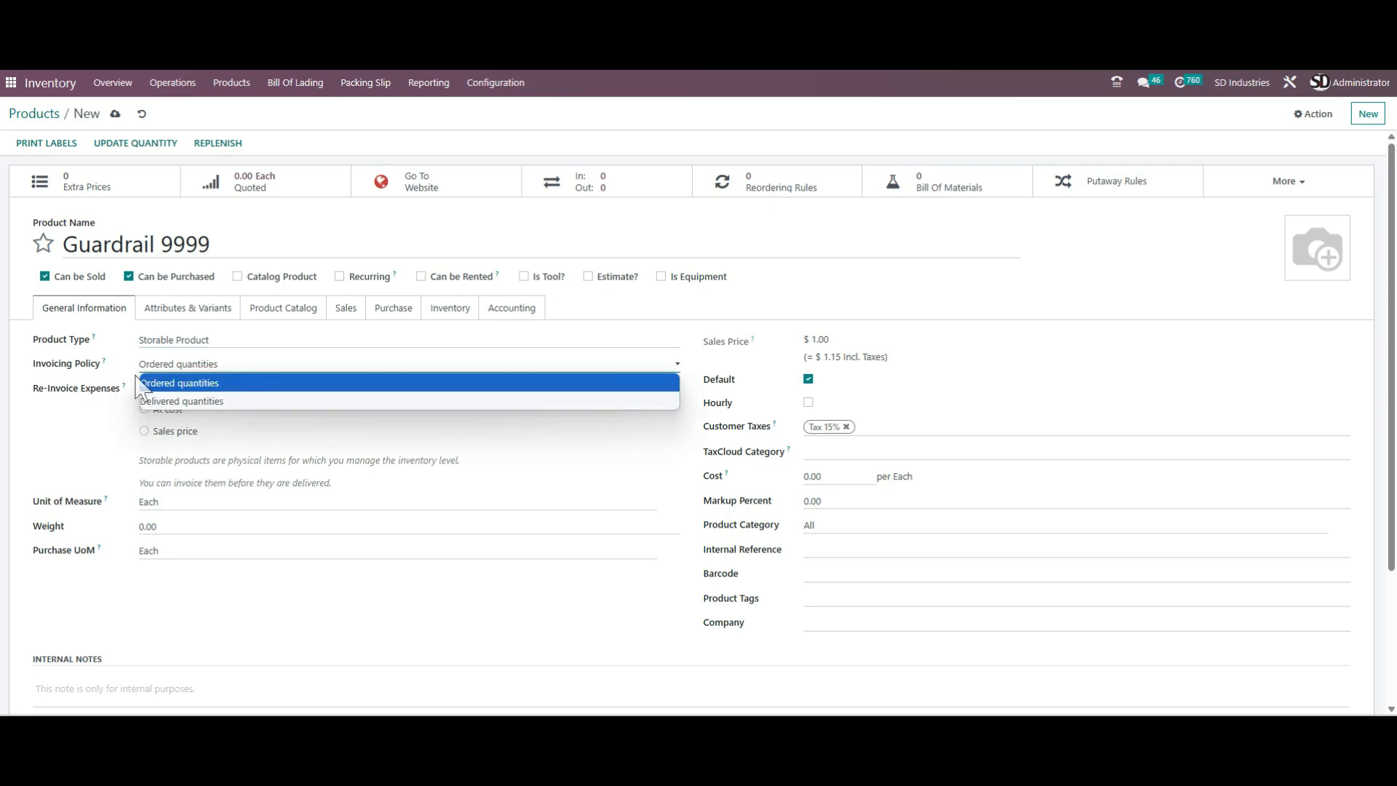
click(211, 388)
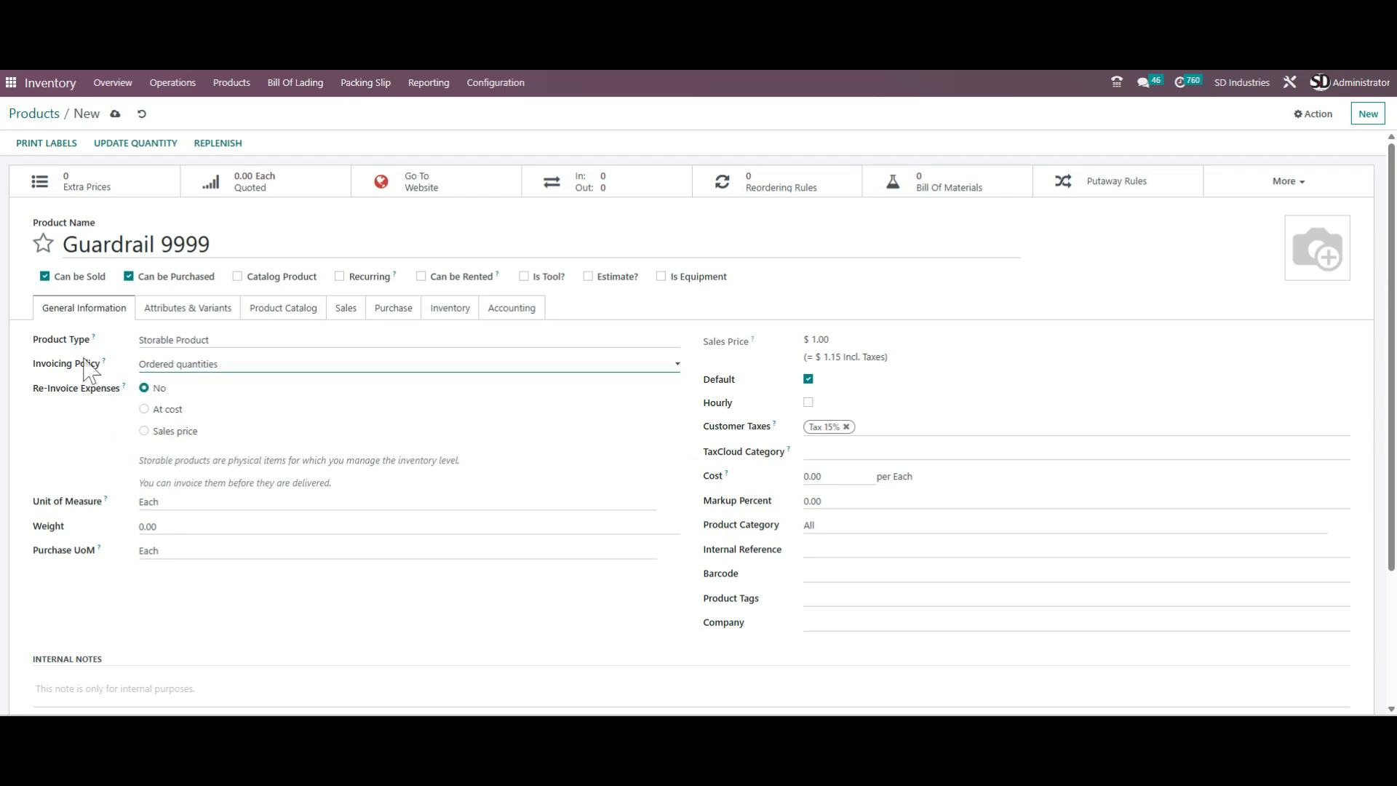
Try the Service product type, inspect its invoicing policy and Create on Order options, and return to Storable Product
click(266, 344)
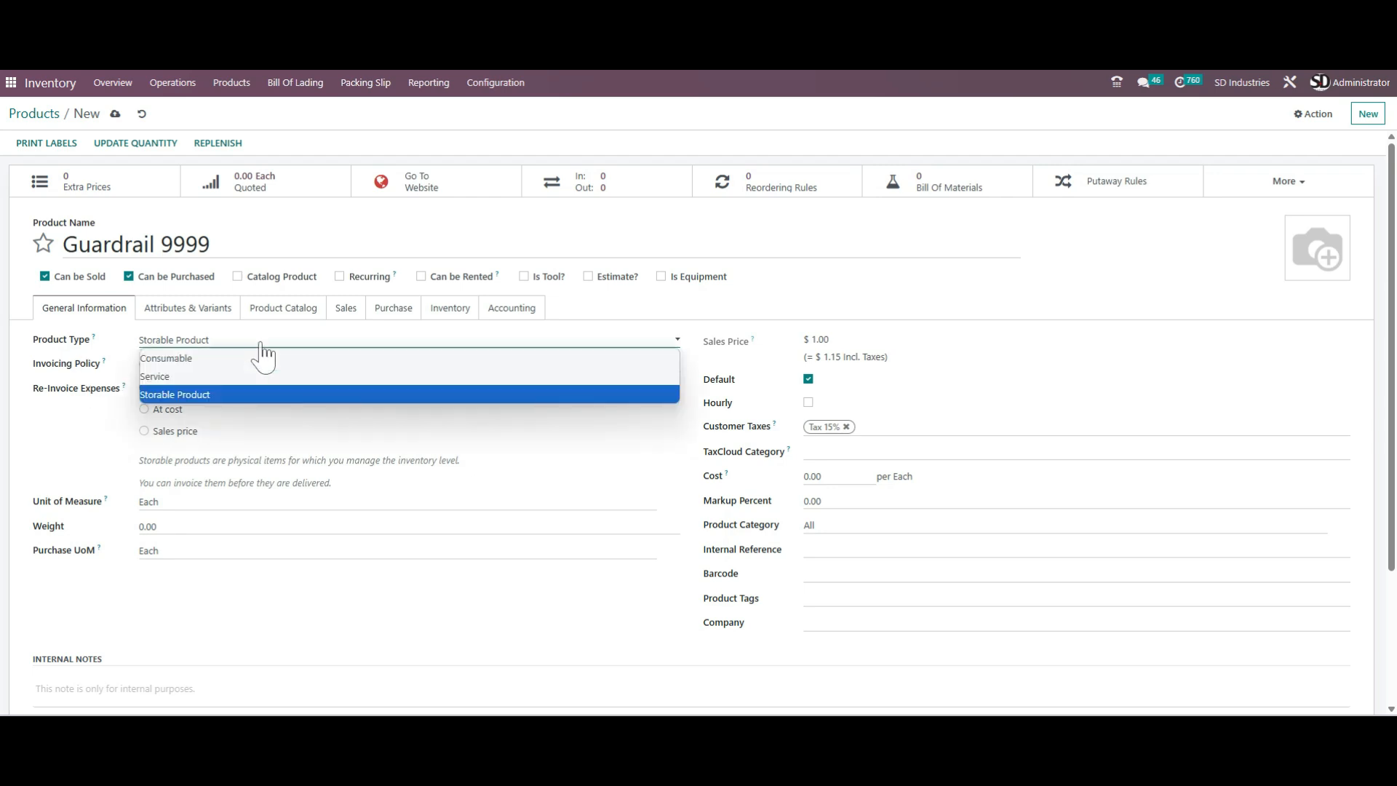
click(207, 379)
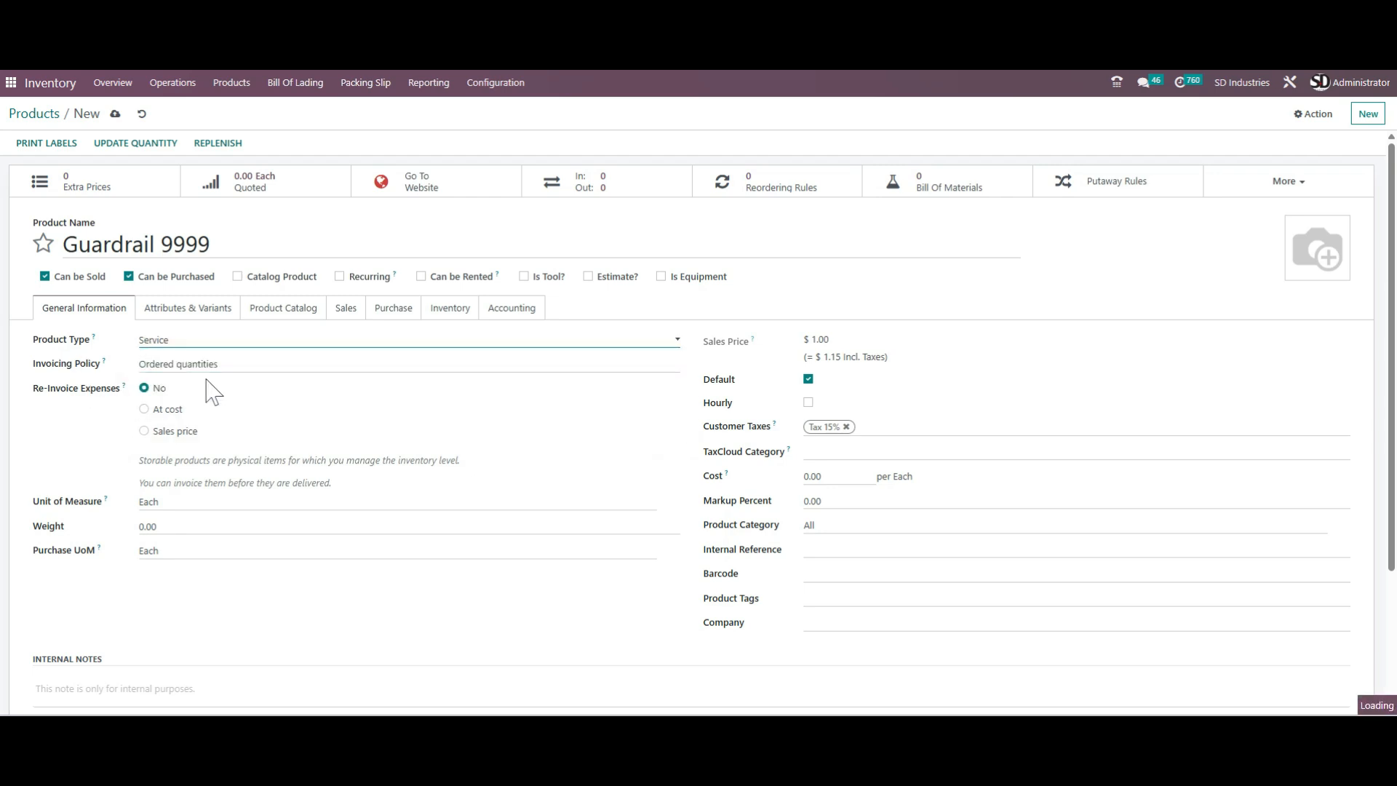
click(255, 342)
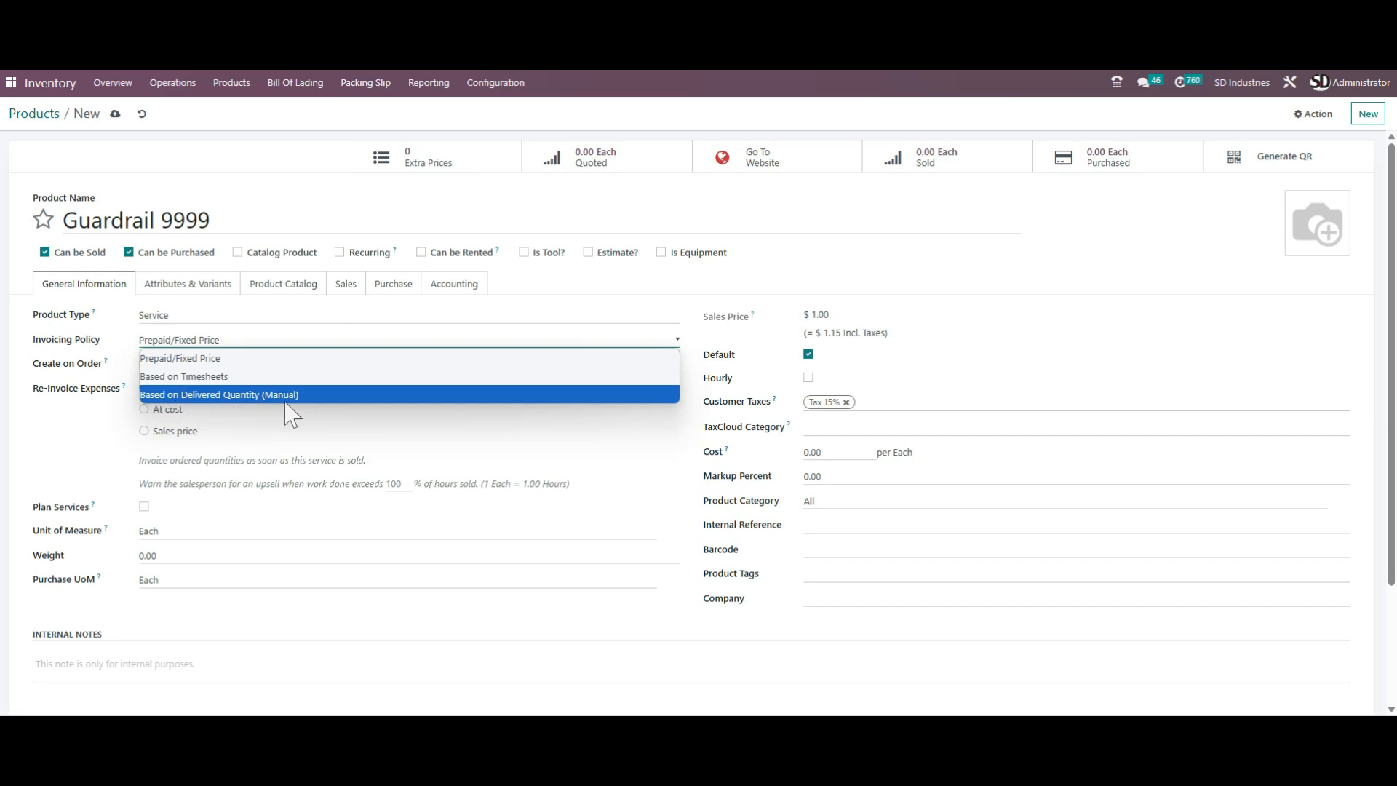
click(258, 340)
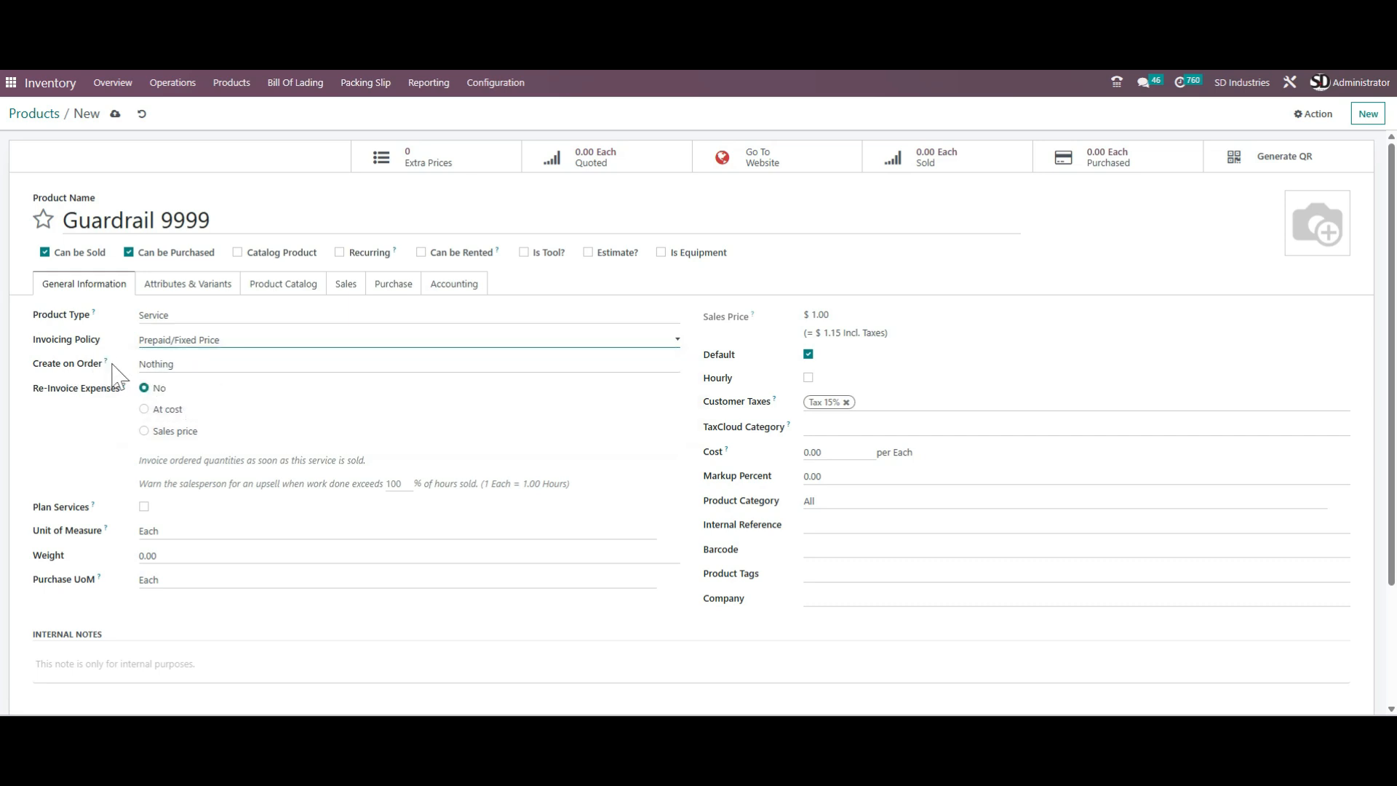
click(202, 365)
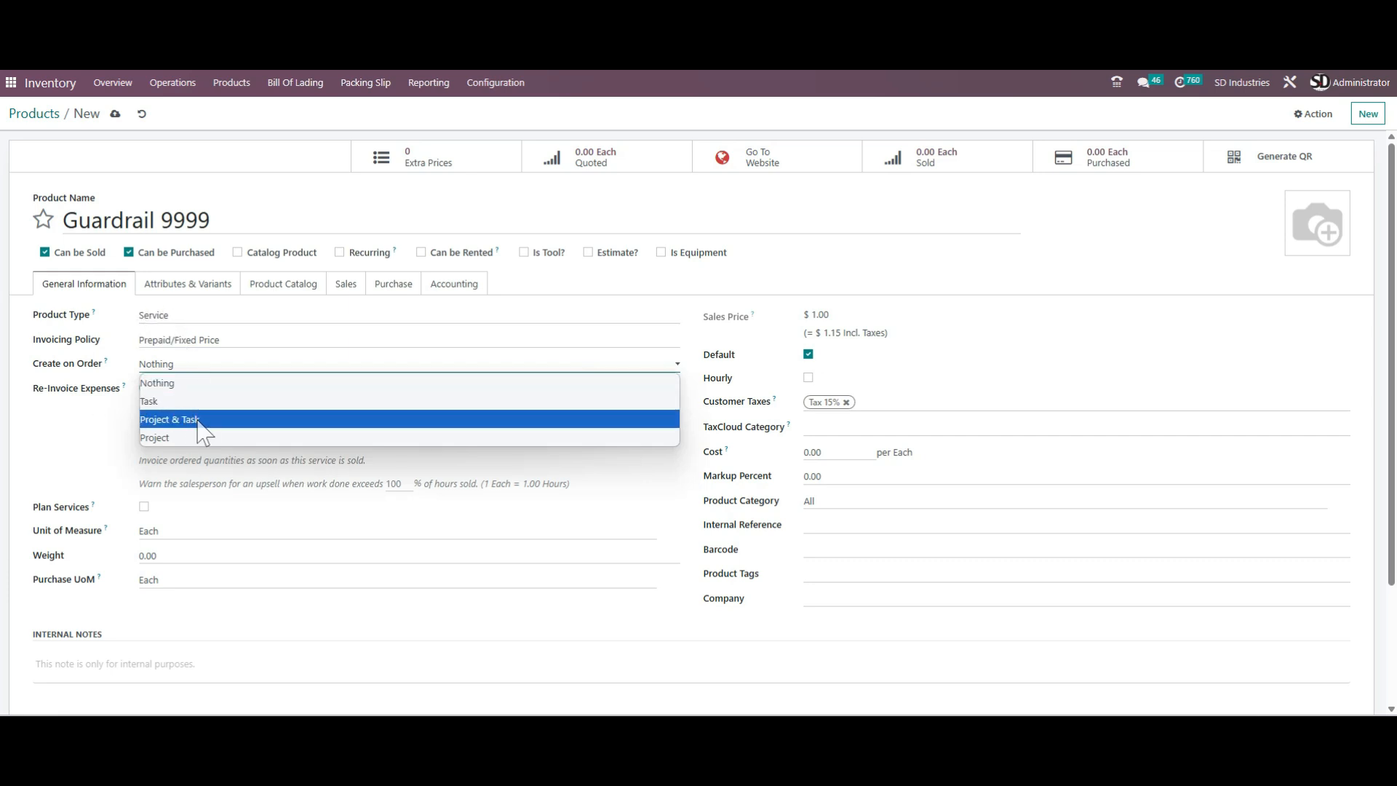
click(231, 319)
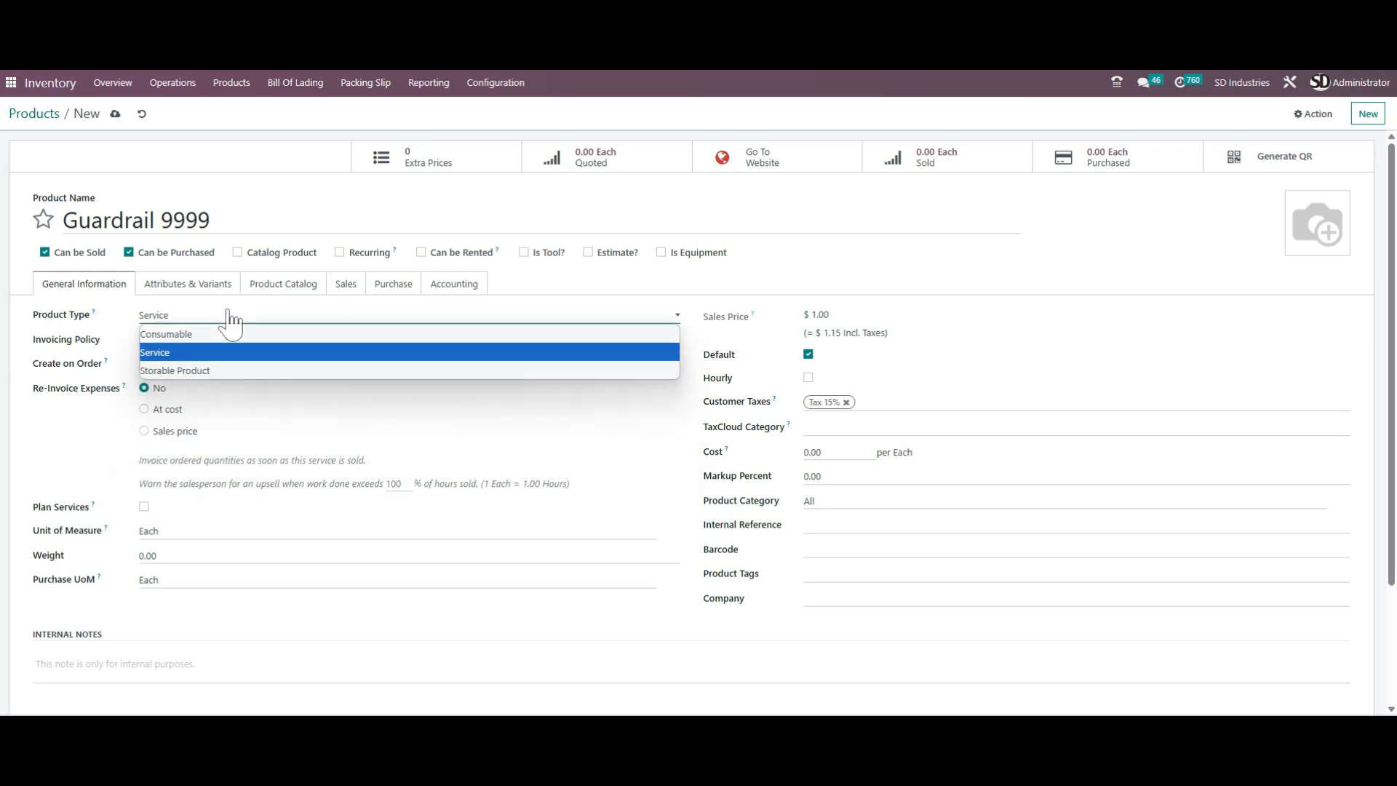
click(200, 371)
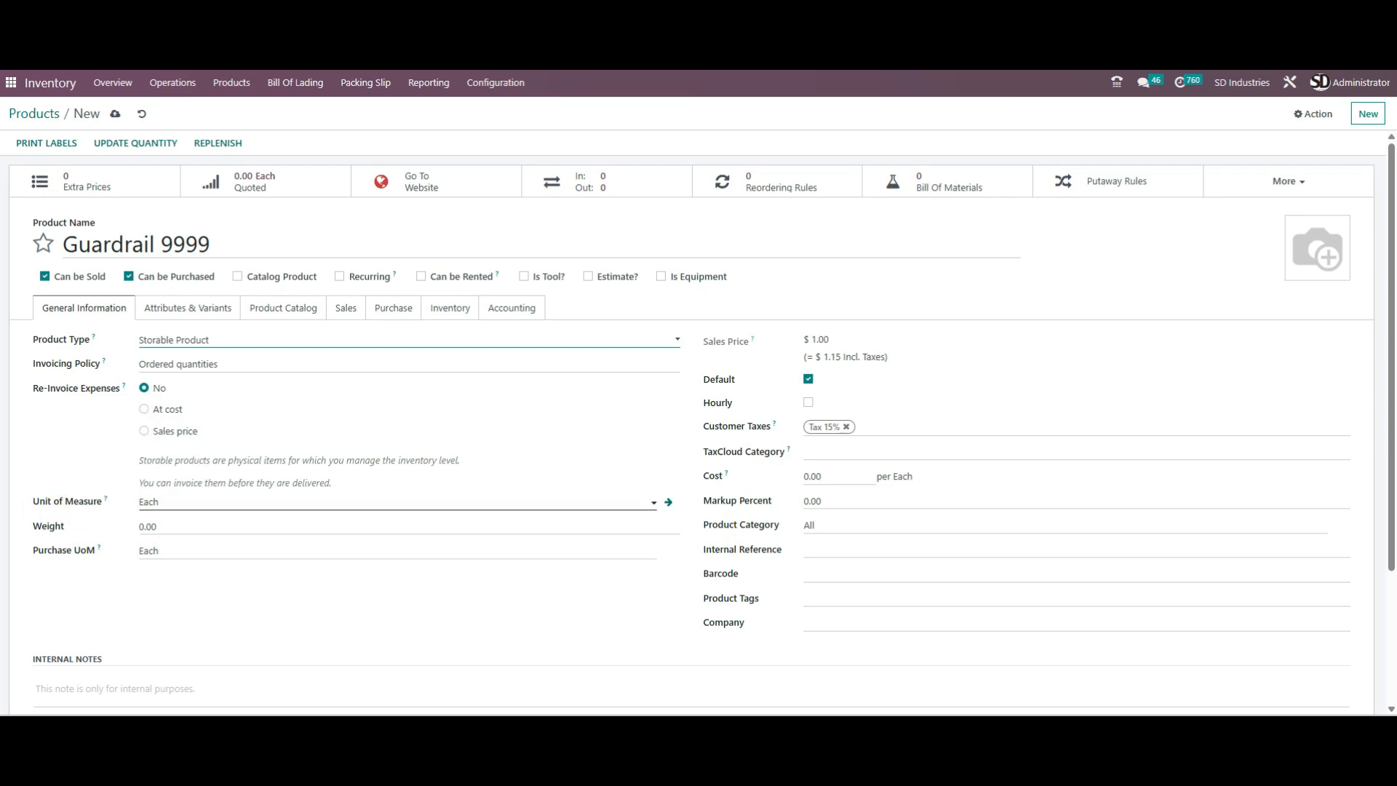
Replace the product's unit of measure with LF
click(189, 502)
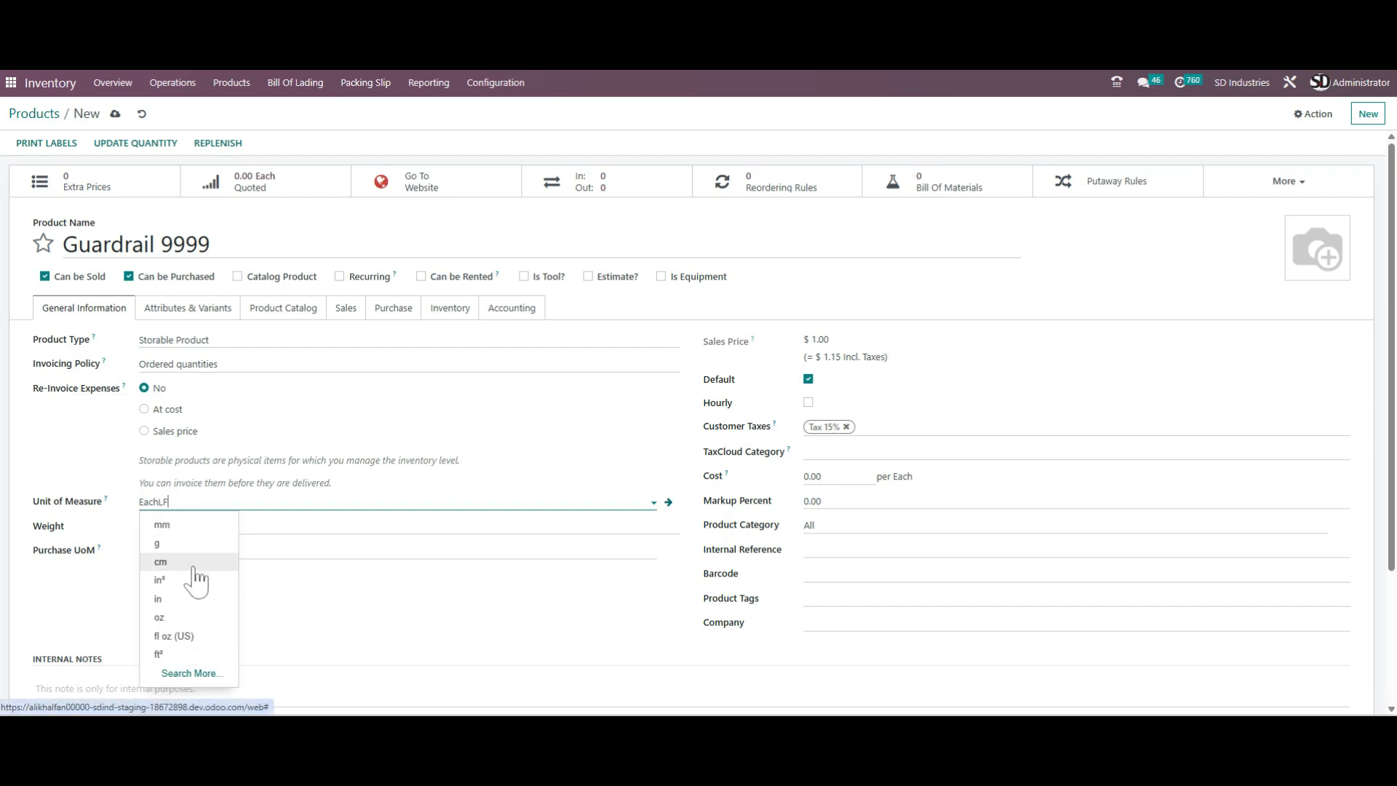
key(BackSpace)
key(BackSpace)
key(BackSpace)
key(BackSpace)
key(BackSpace)
key(BackSpace)
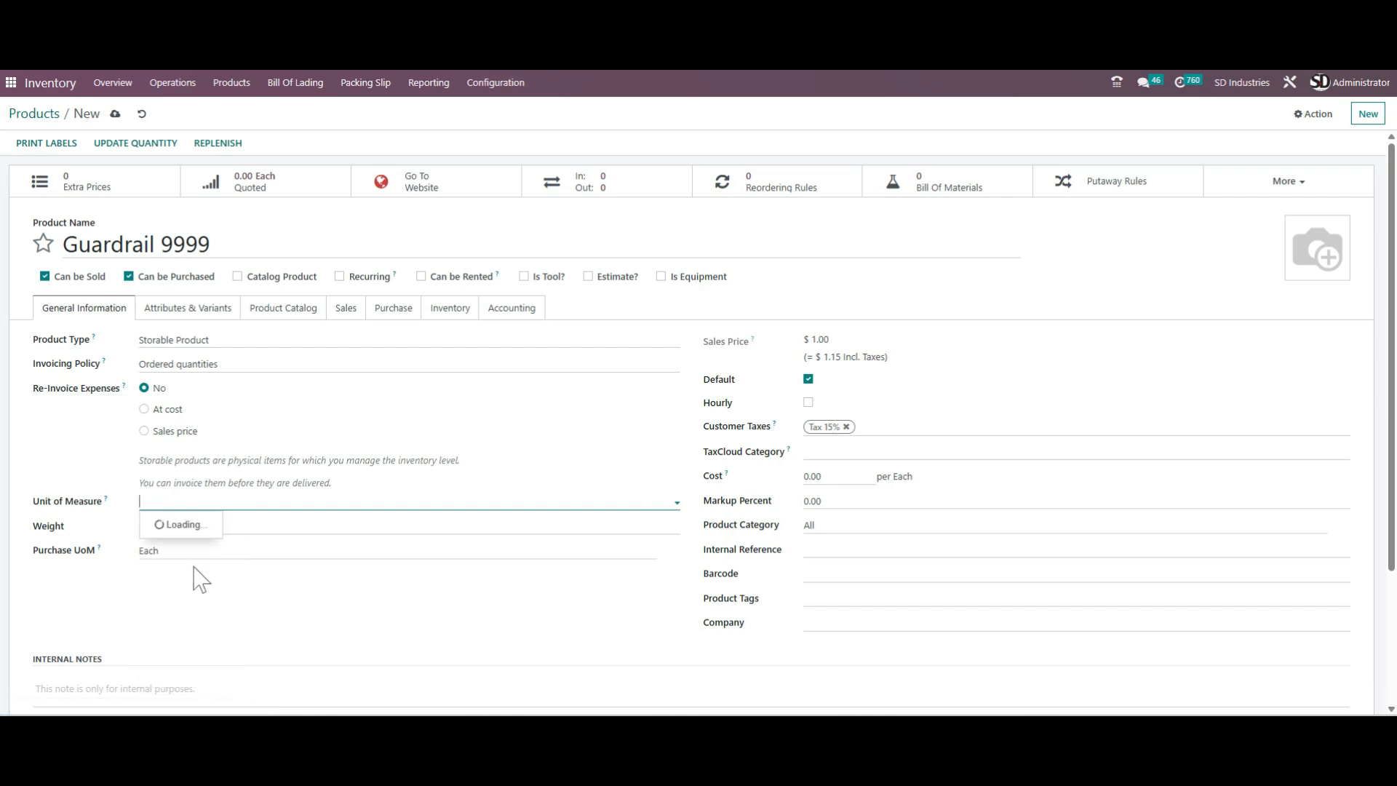
text(LF)
key(Return)
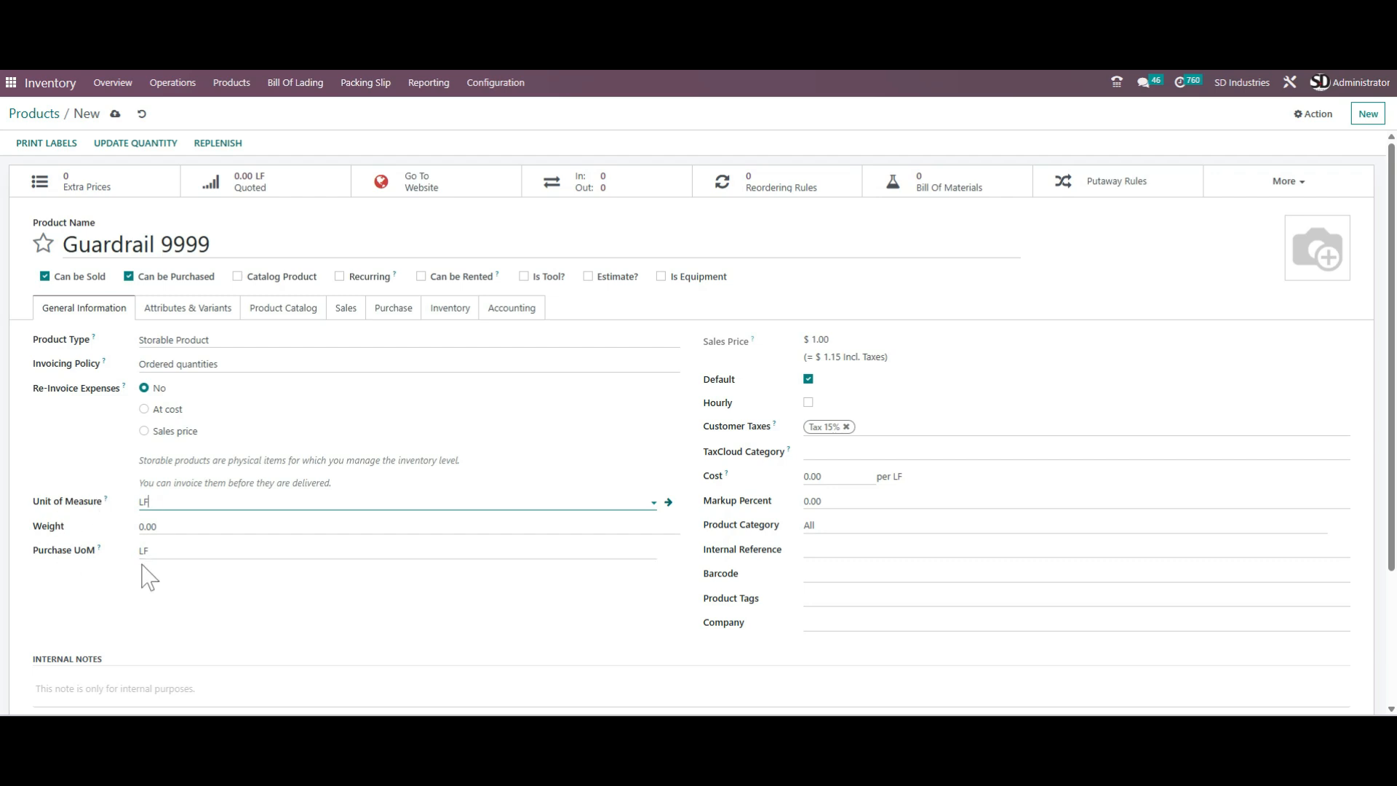
Open the list of unit of measure categories from the inventory configuration
click(500, 87)
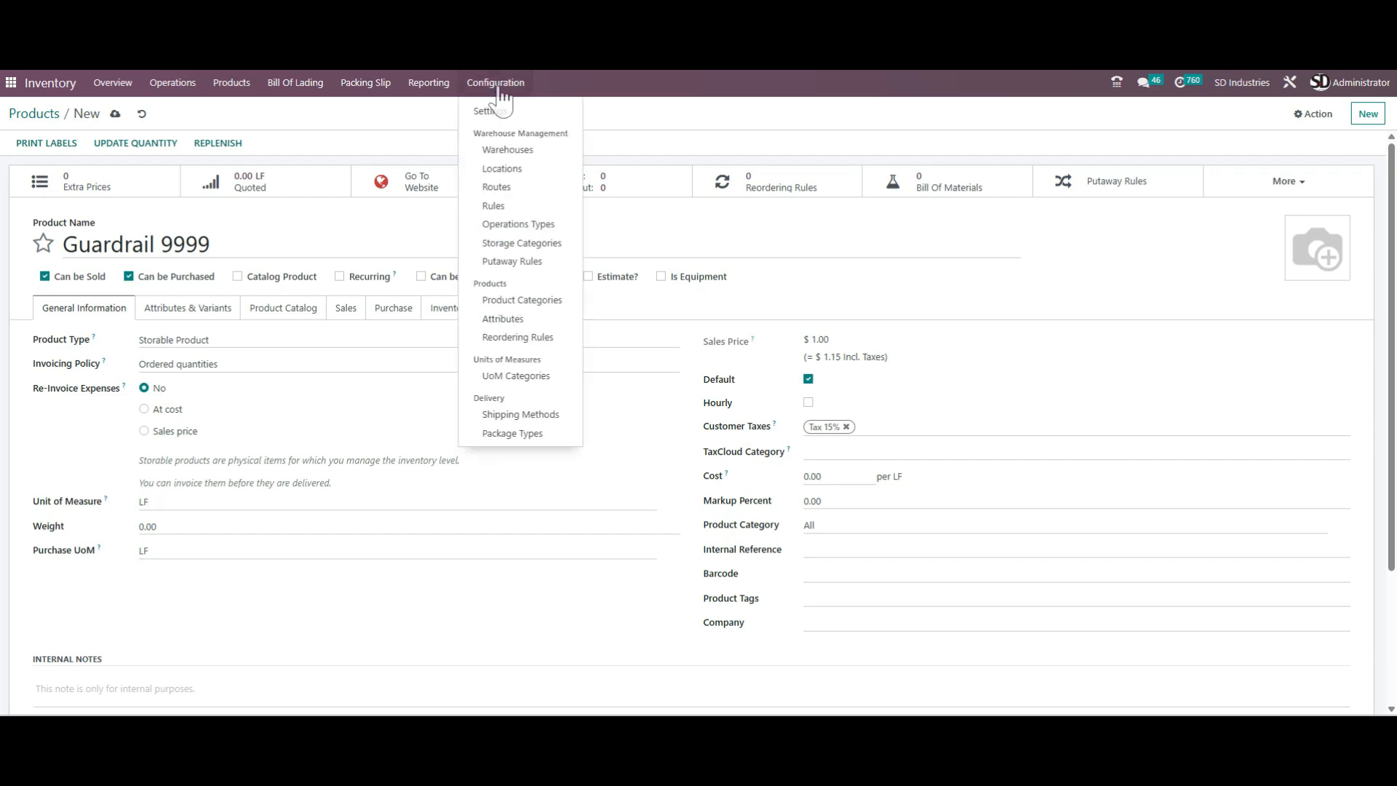
click(533, 377)
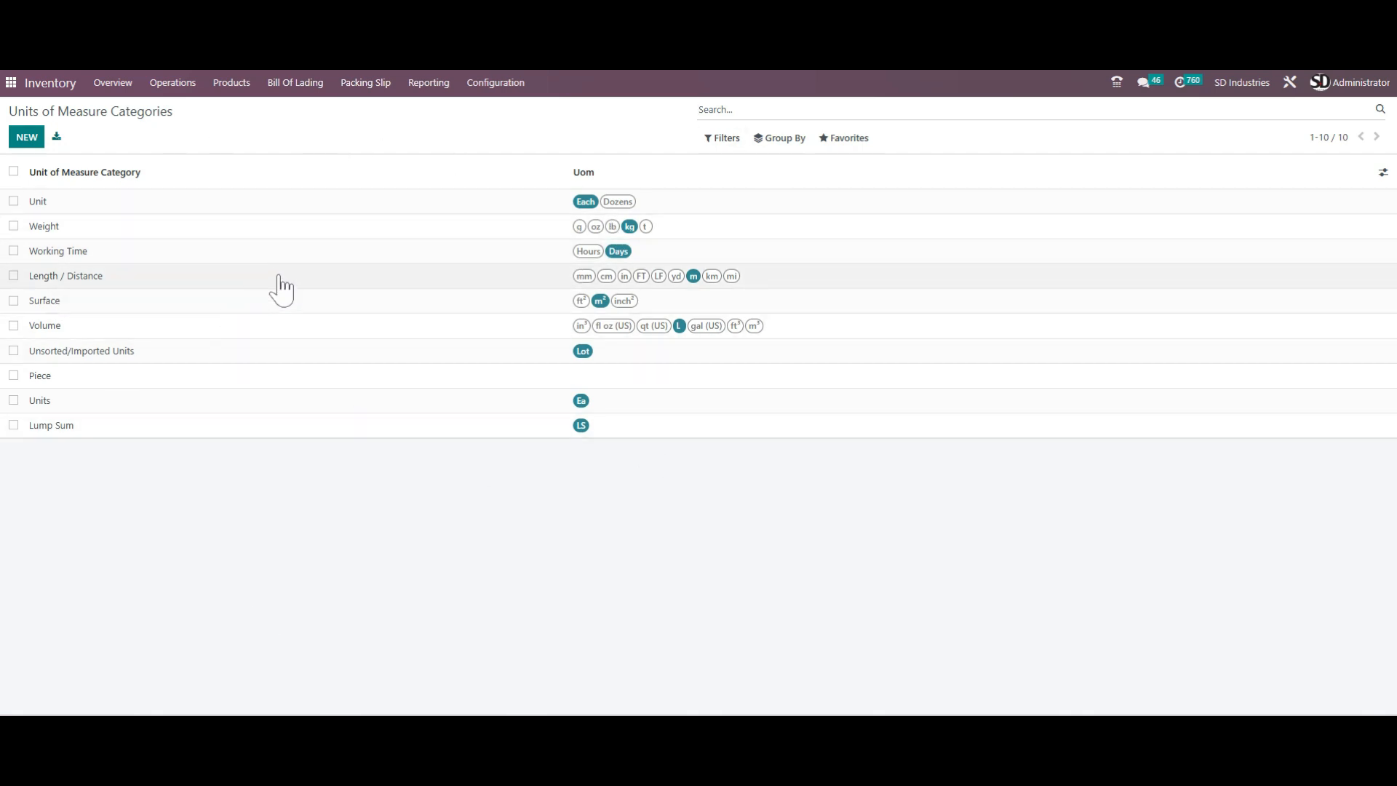
Open the Working Time category, start adding a unit of measure line, discard it, and return to the category list
click(662, 255)
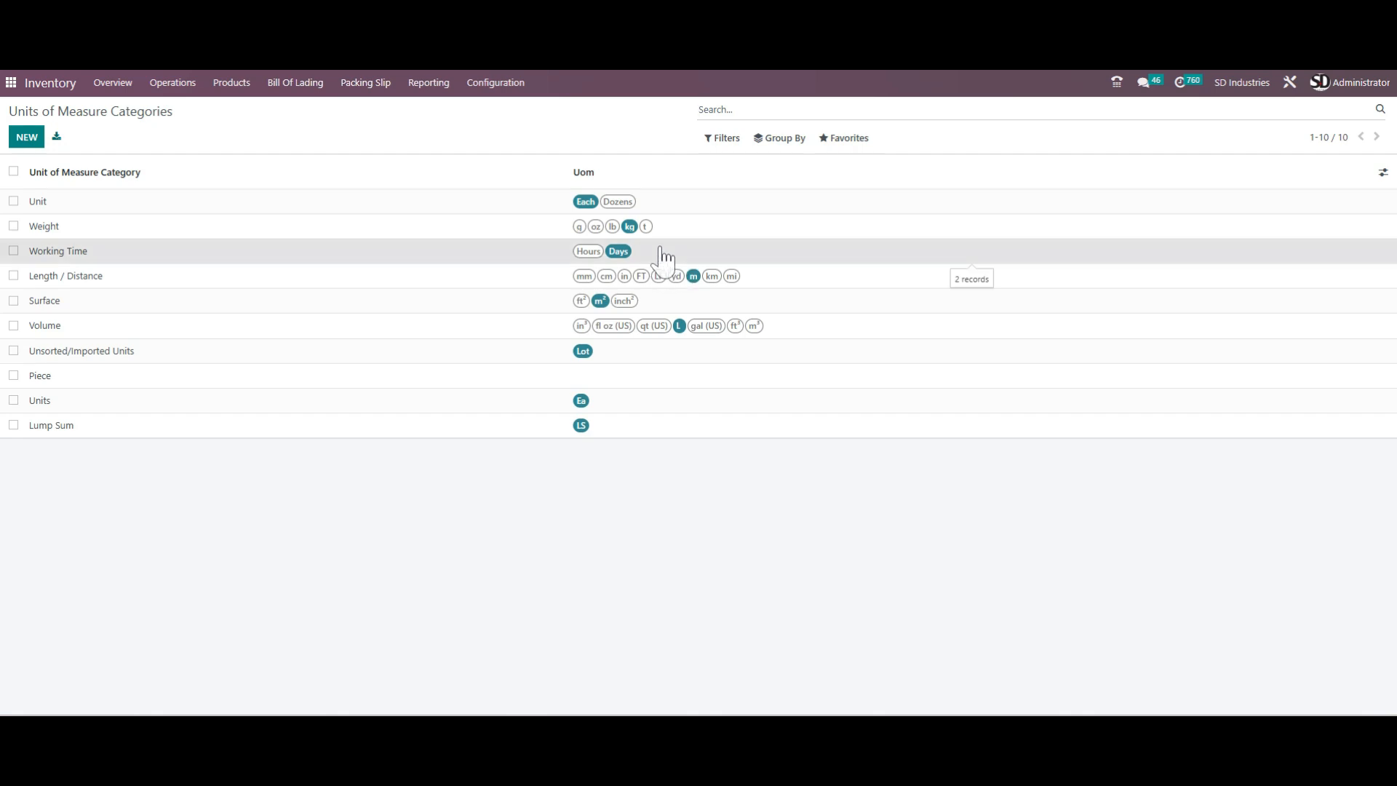
click(73, 301)
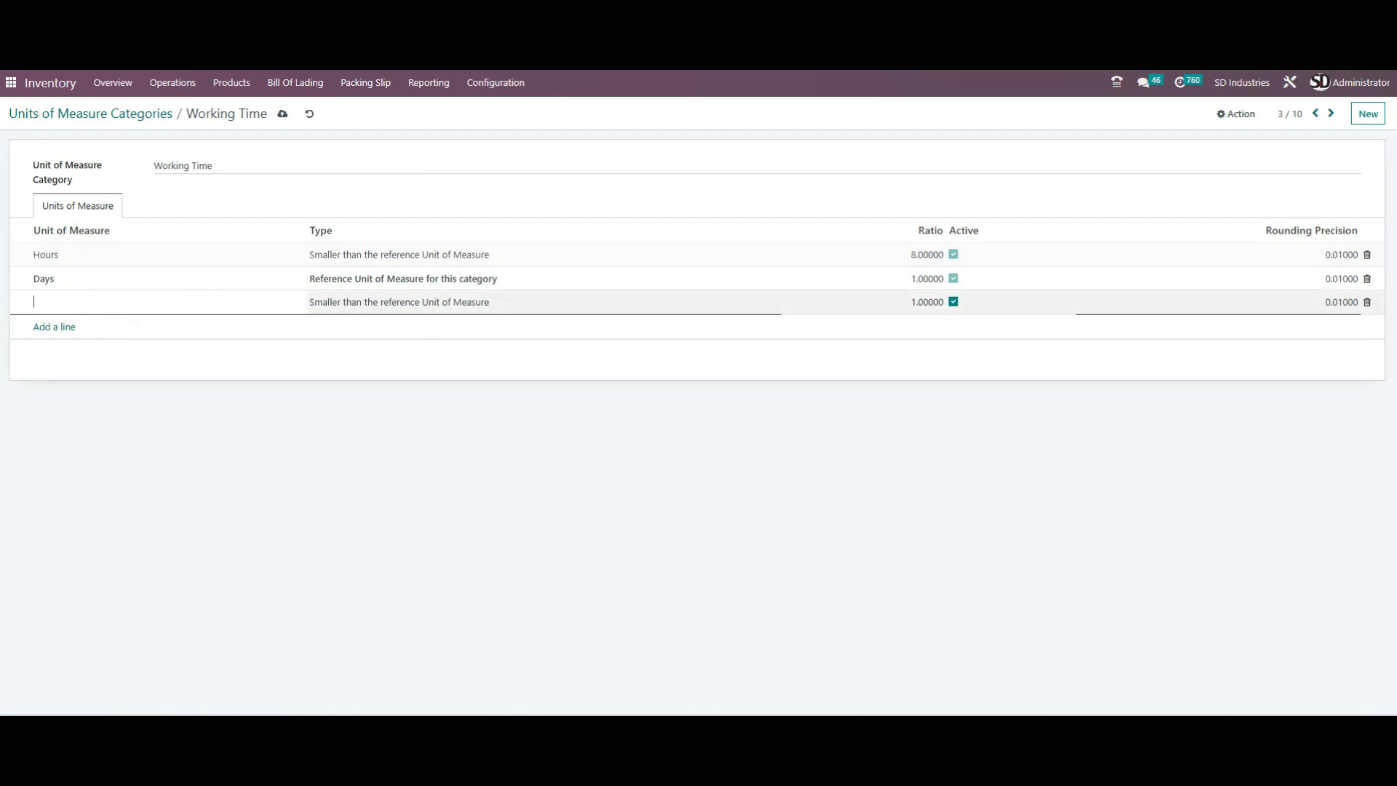
click(309, 114)
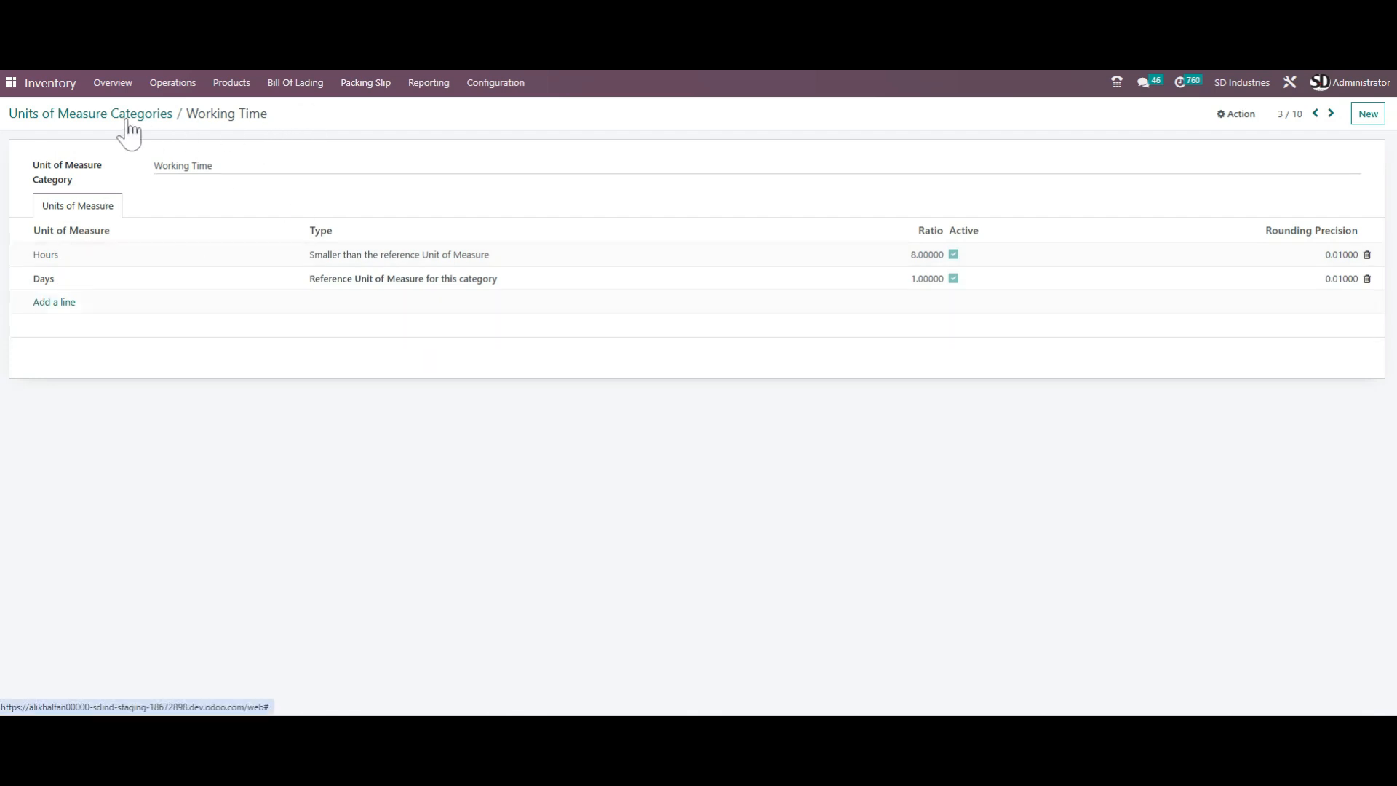
click(127, 116)
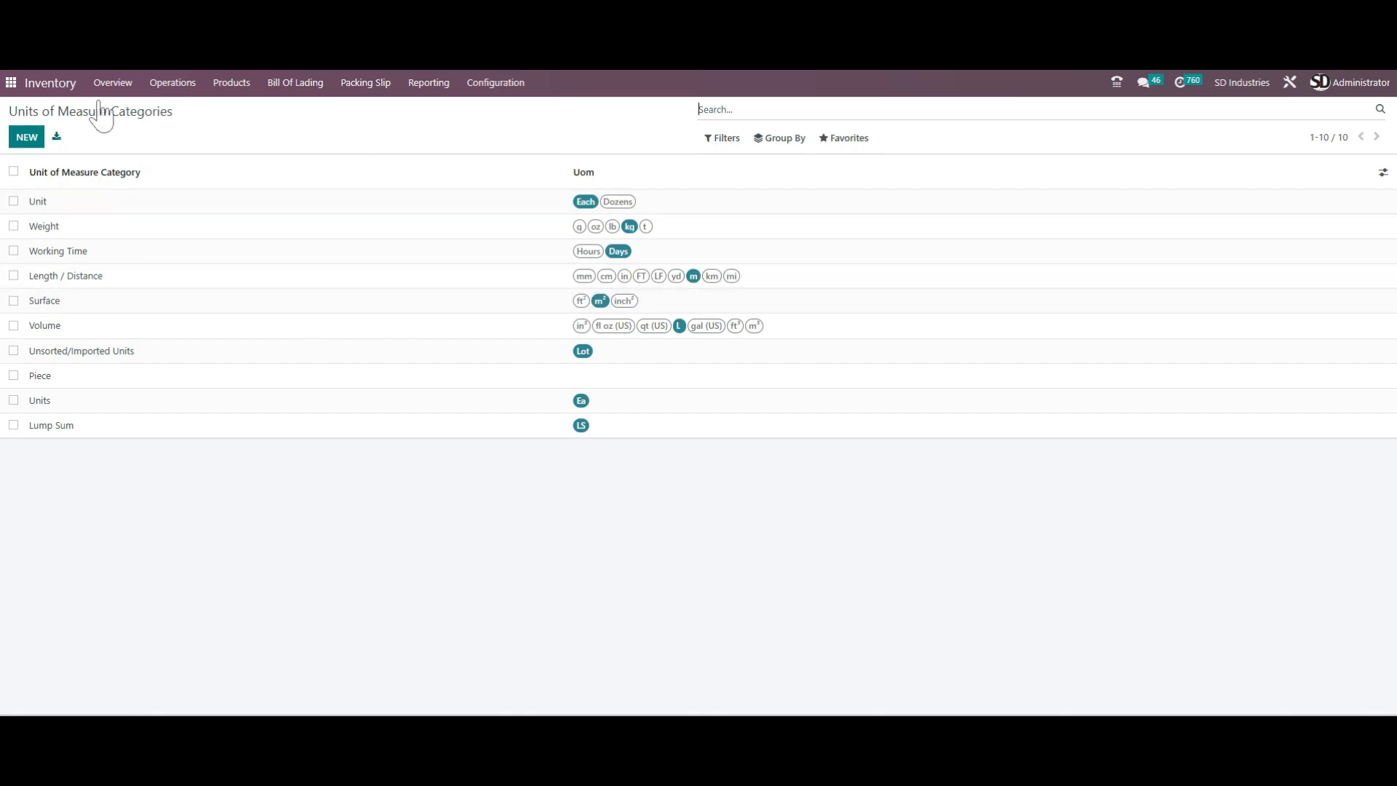
Leave the units of measure categories and return to the list of inventory products
key(alt+Left)
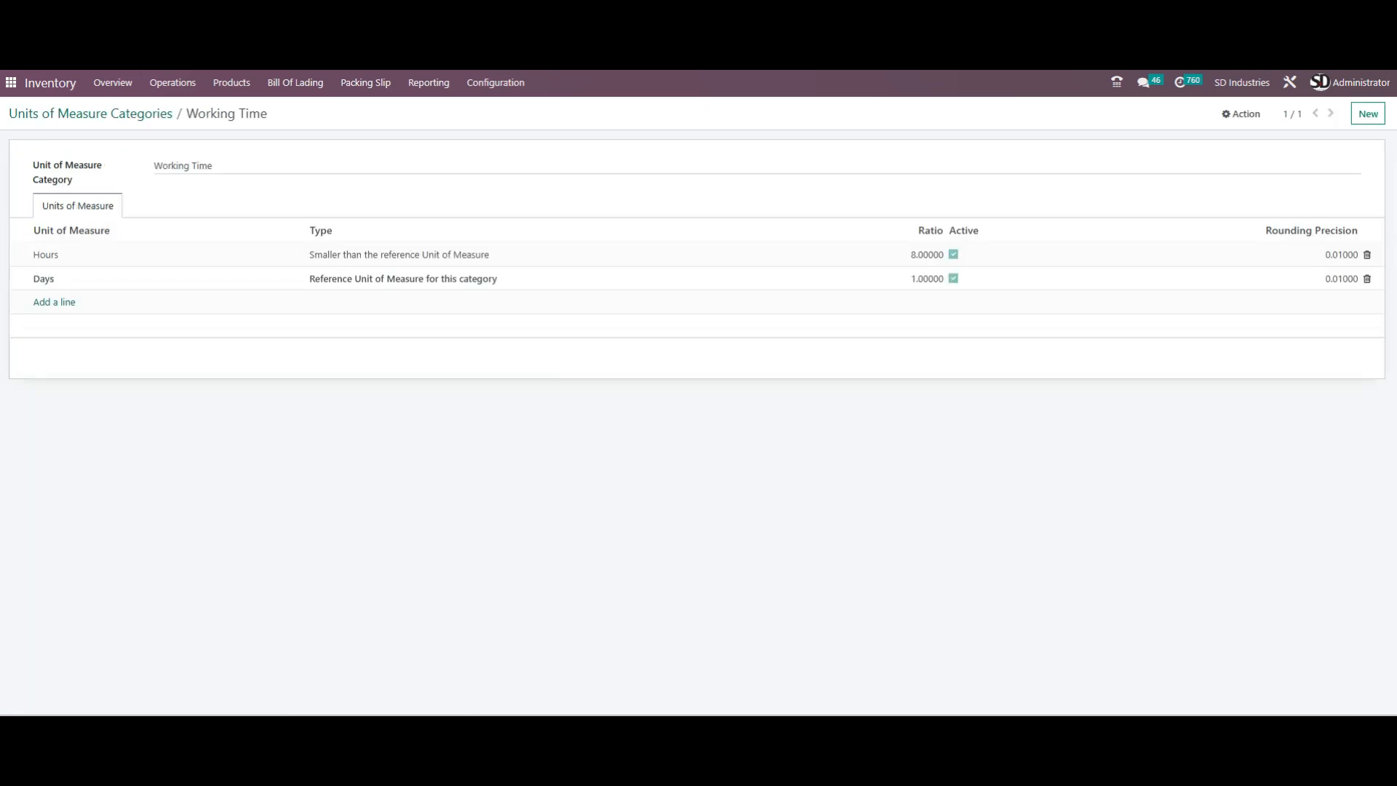
key(alt+Left)
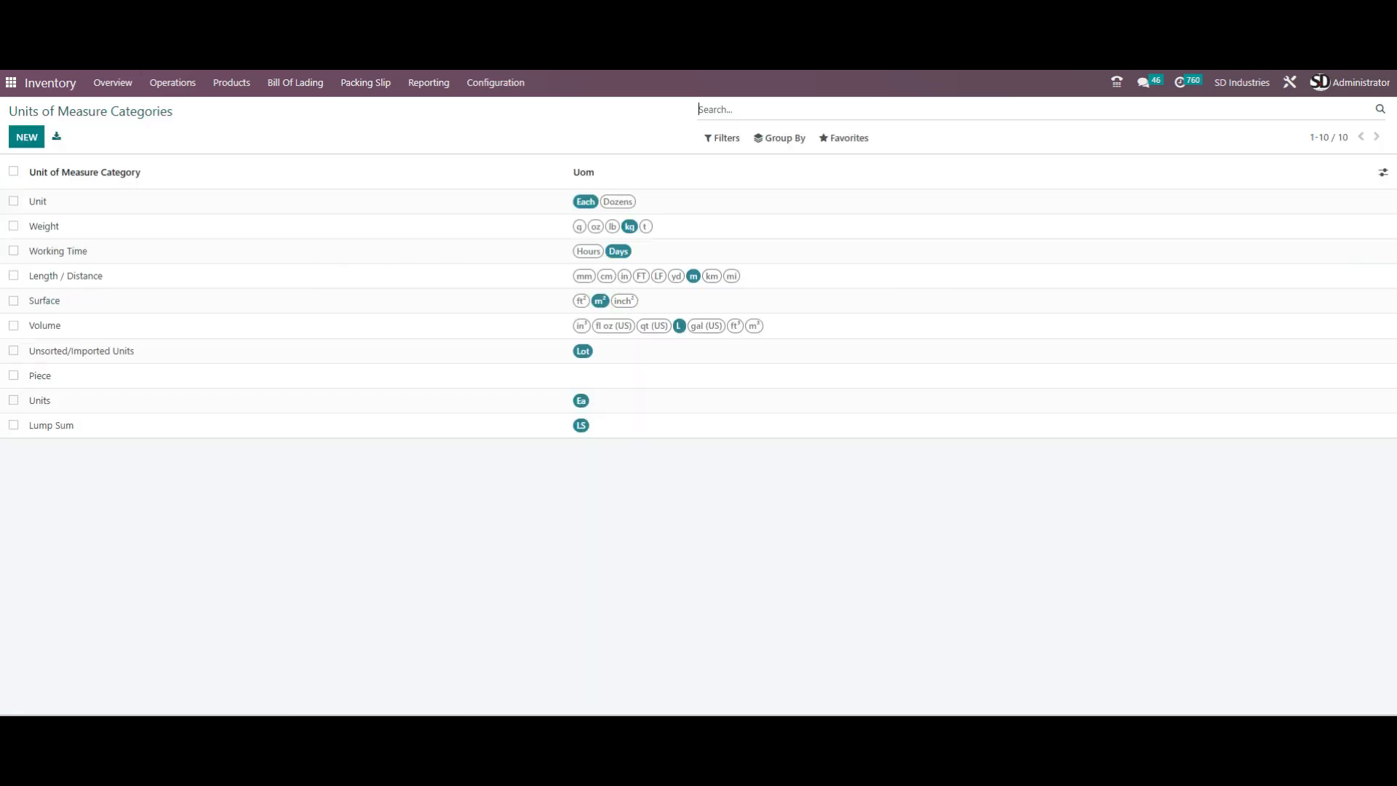
key(alt+Left)
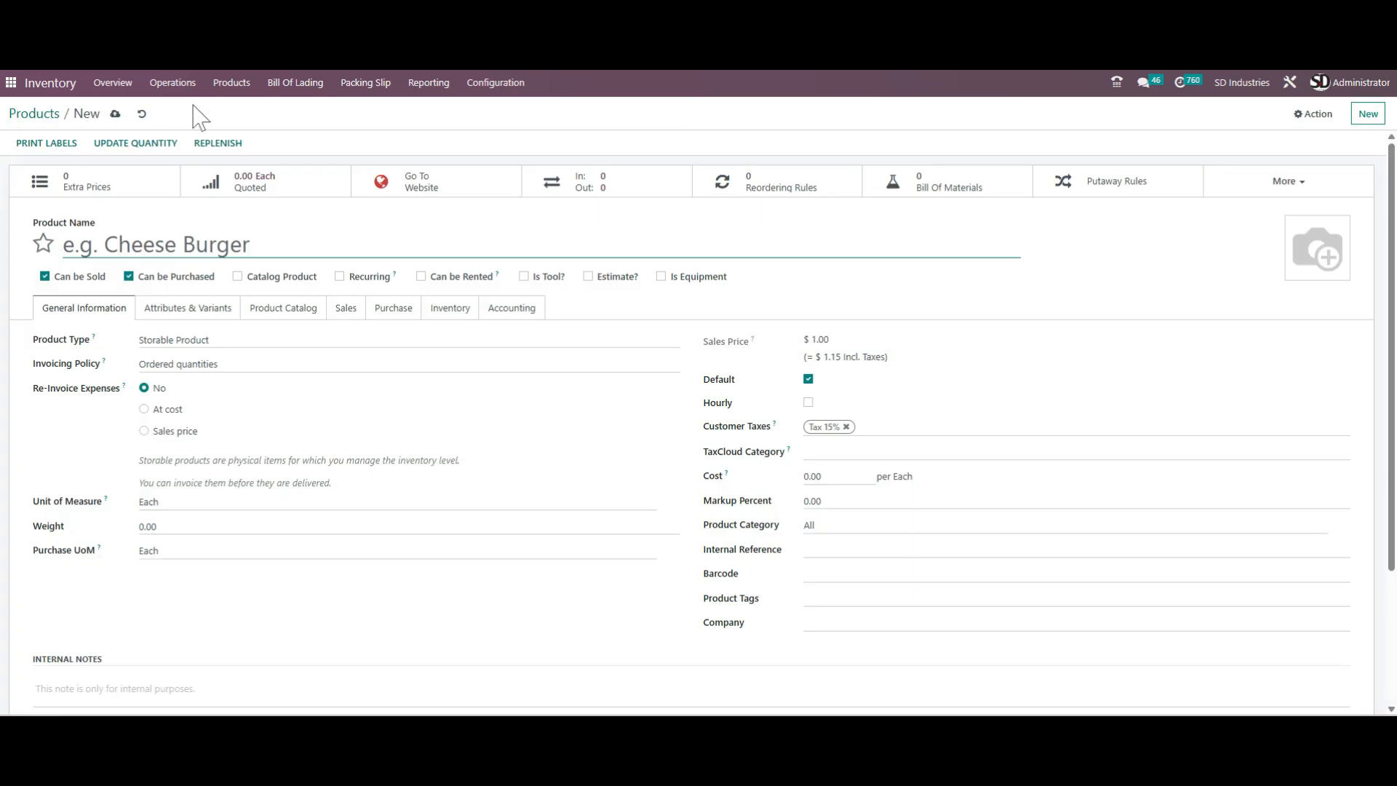
key(alt+Left)
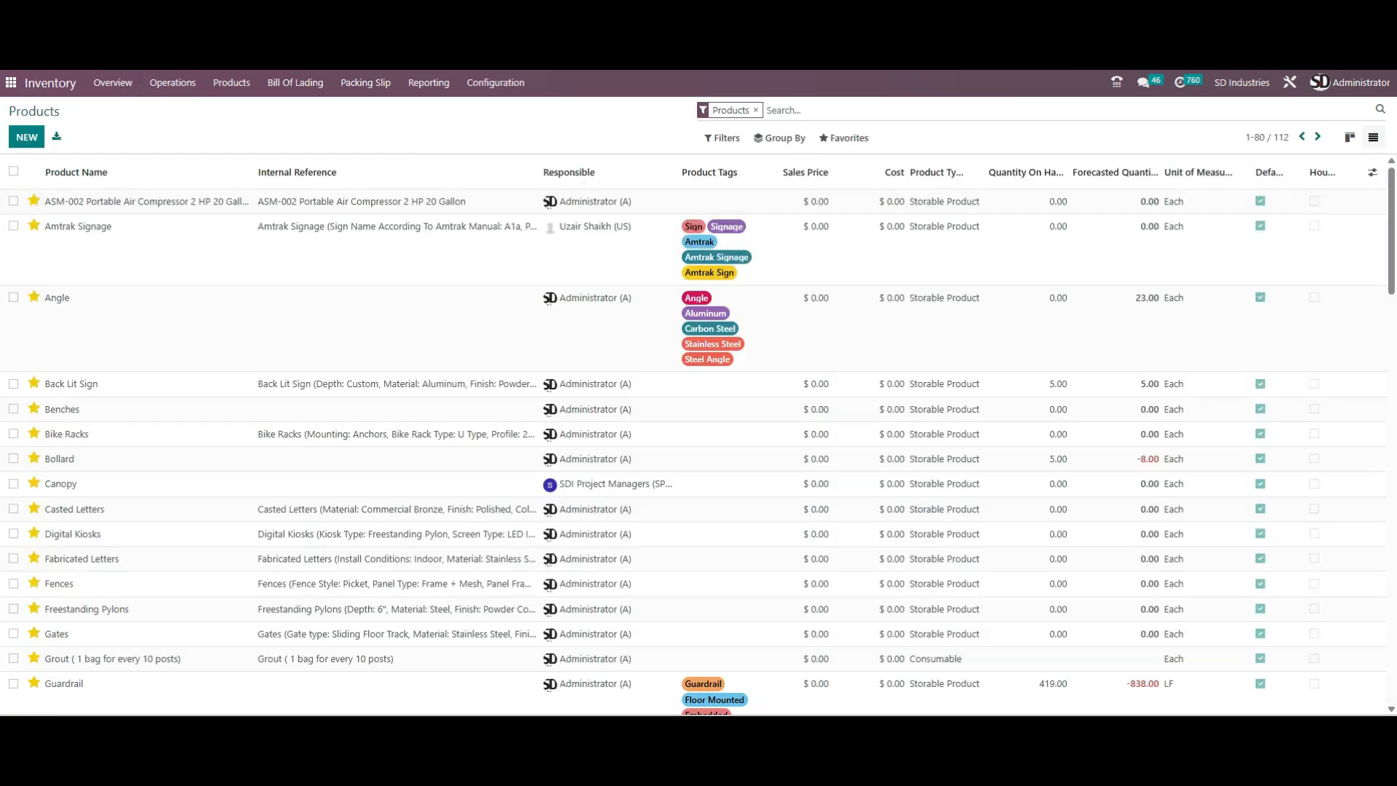
Search the product list for guardrail9999
text(gu)
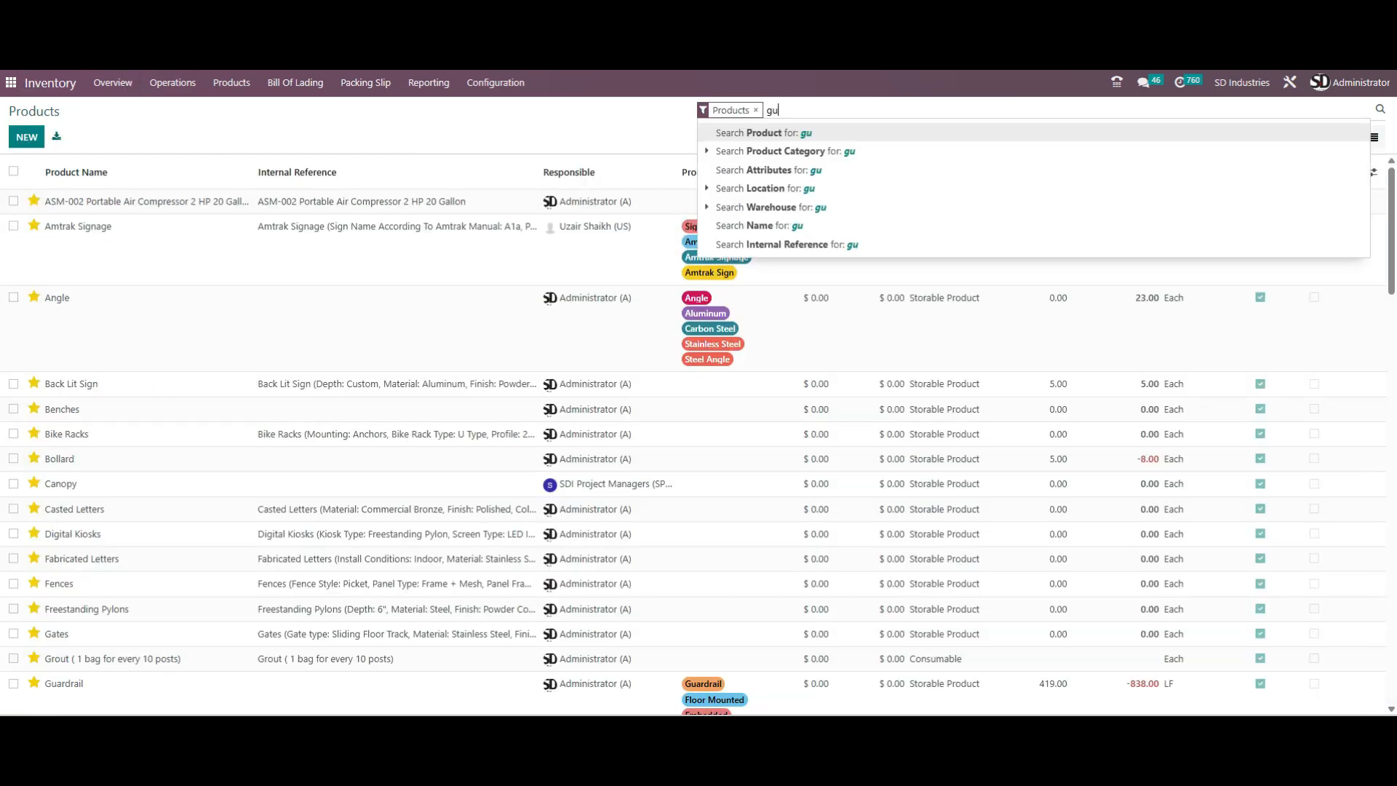
text(ardrail)
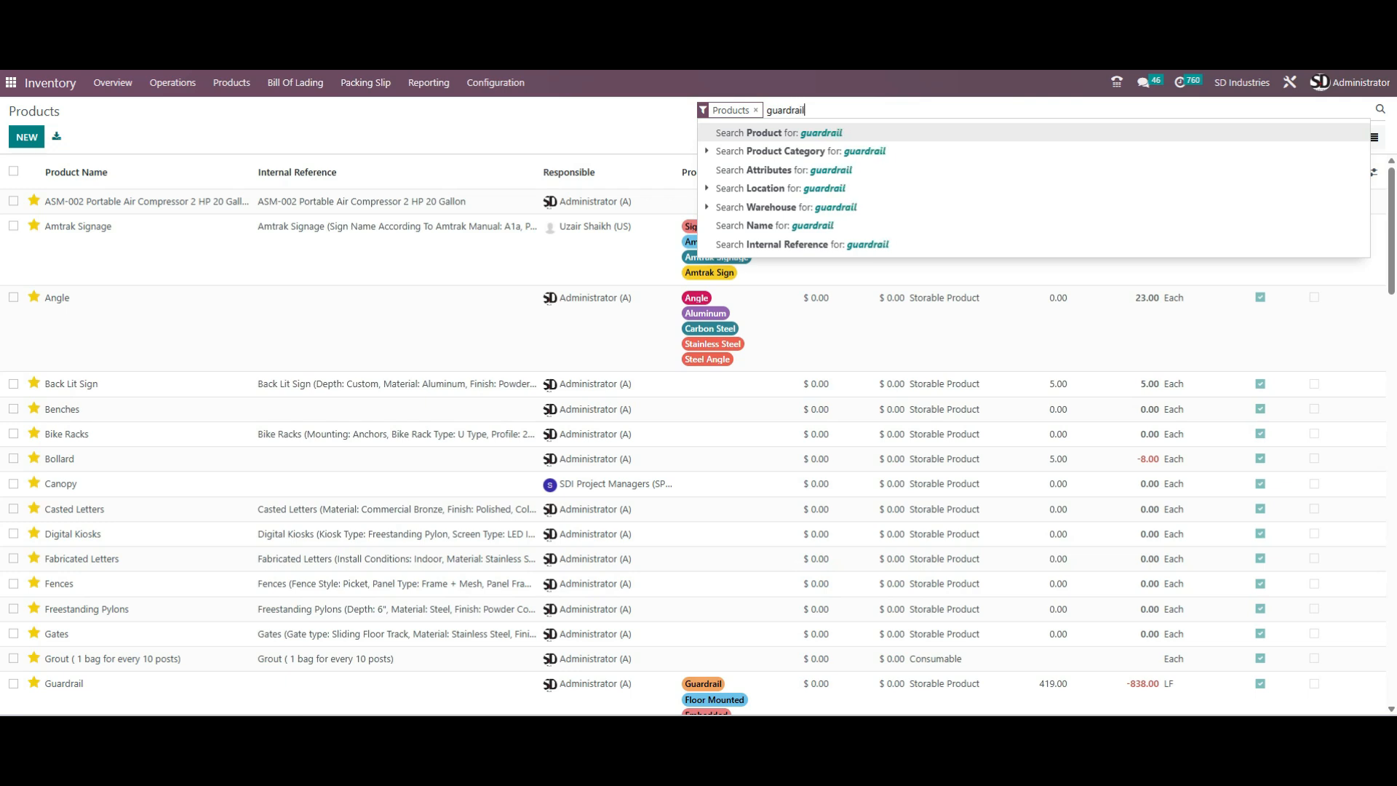
text(9999)
key(Return)
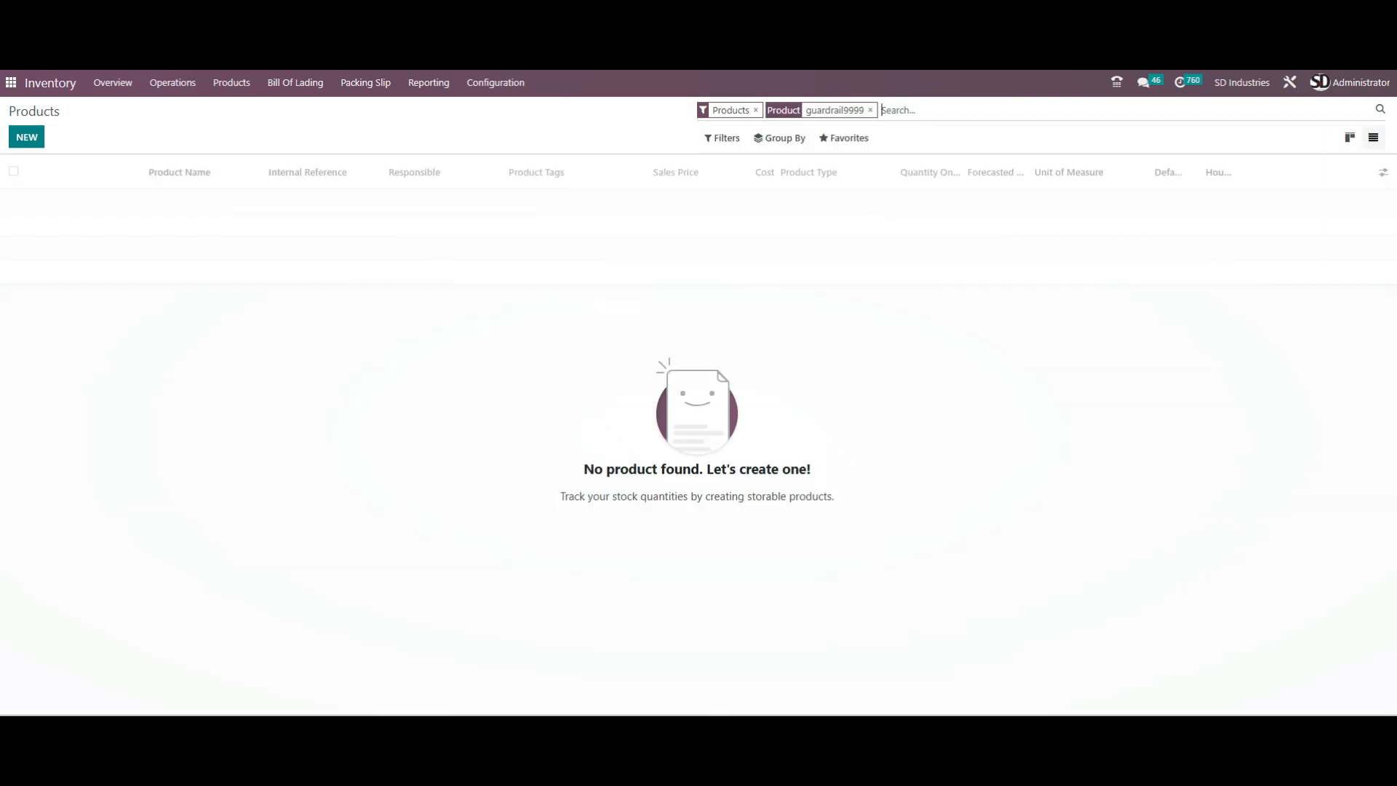
Remove the existing search filters, search for Guardrail 99, and open the Guardrail 9999 product
click(756, 111)
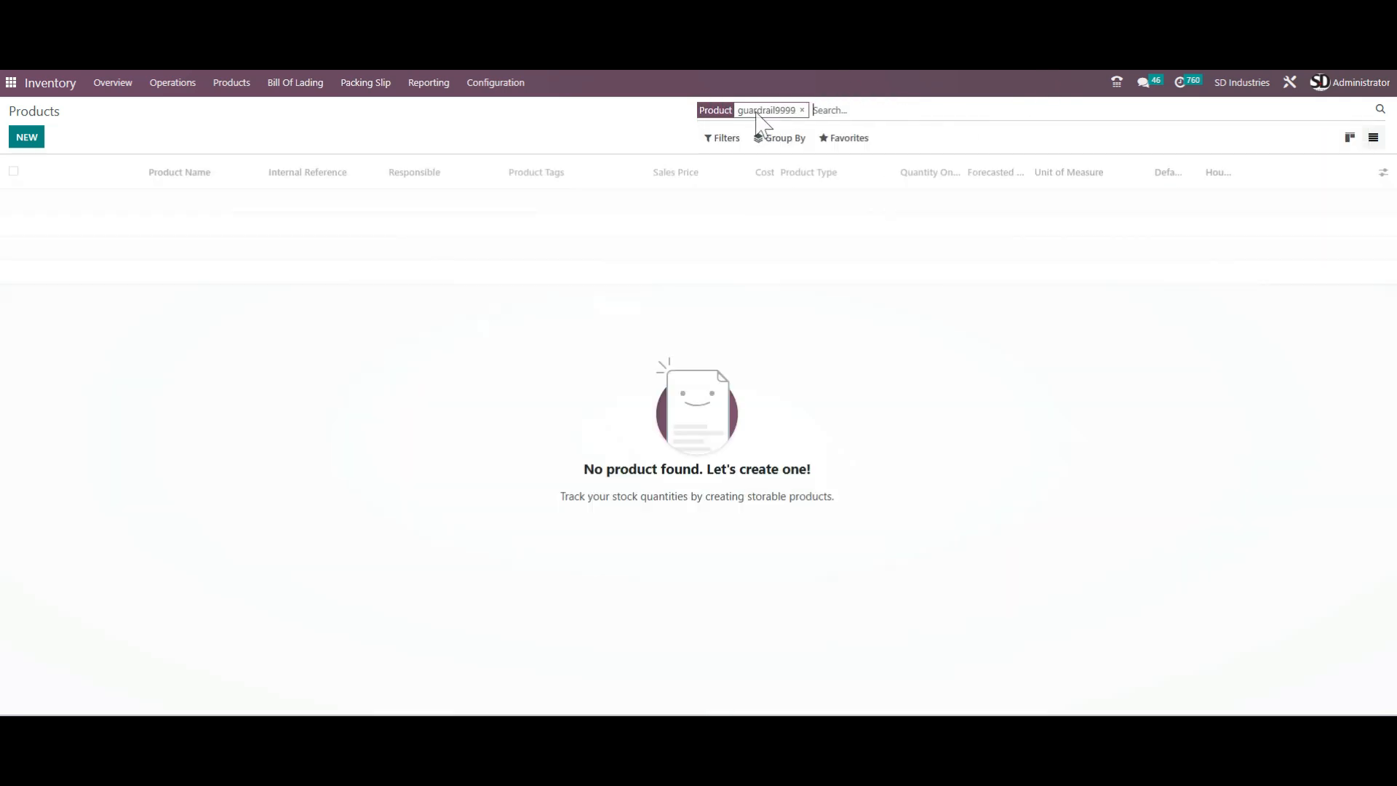
click(803, 110)
text(Gu)
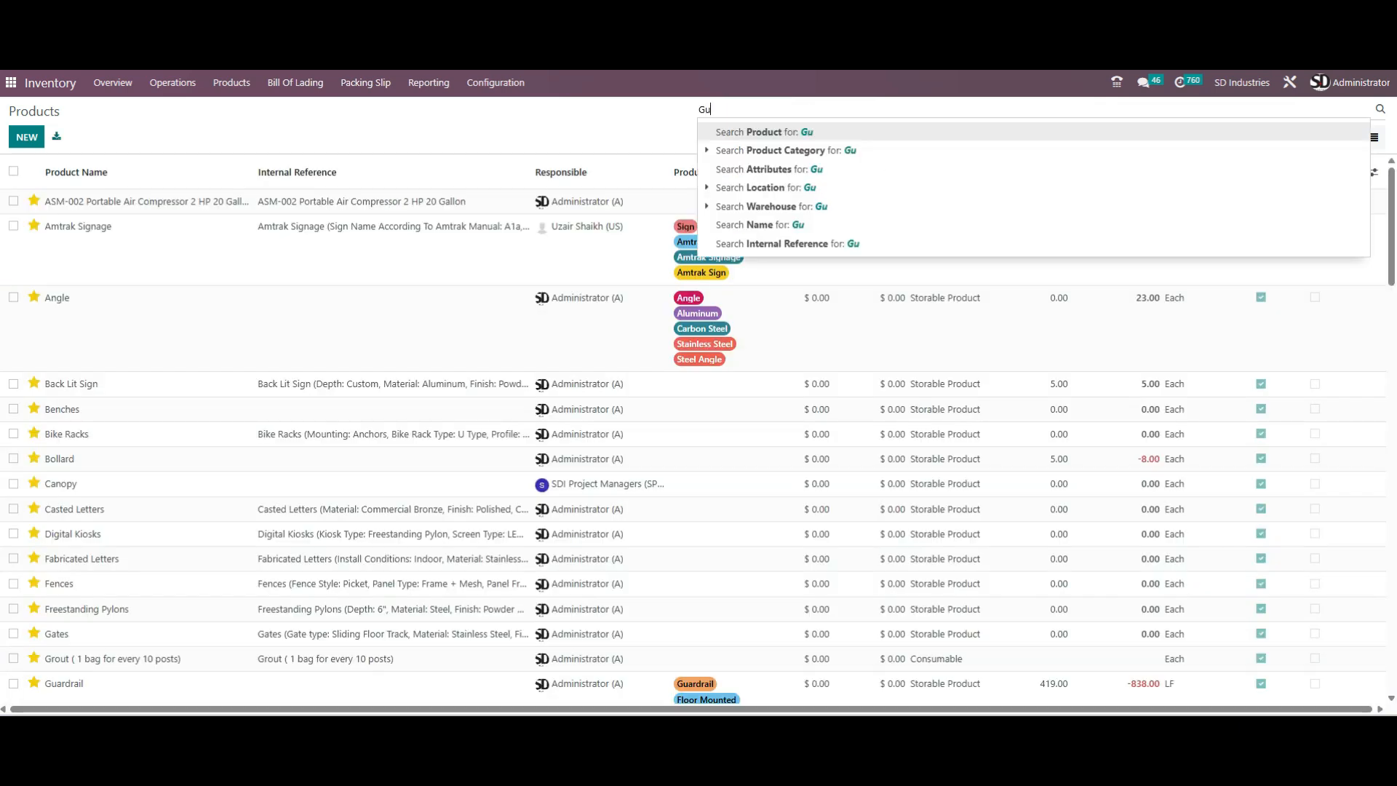
text(ardr)
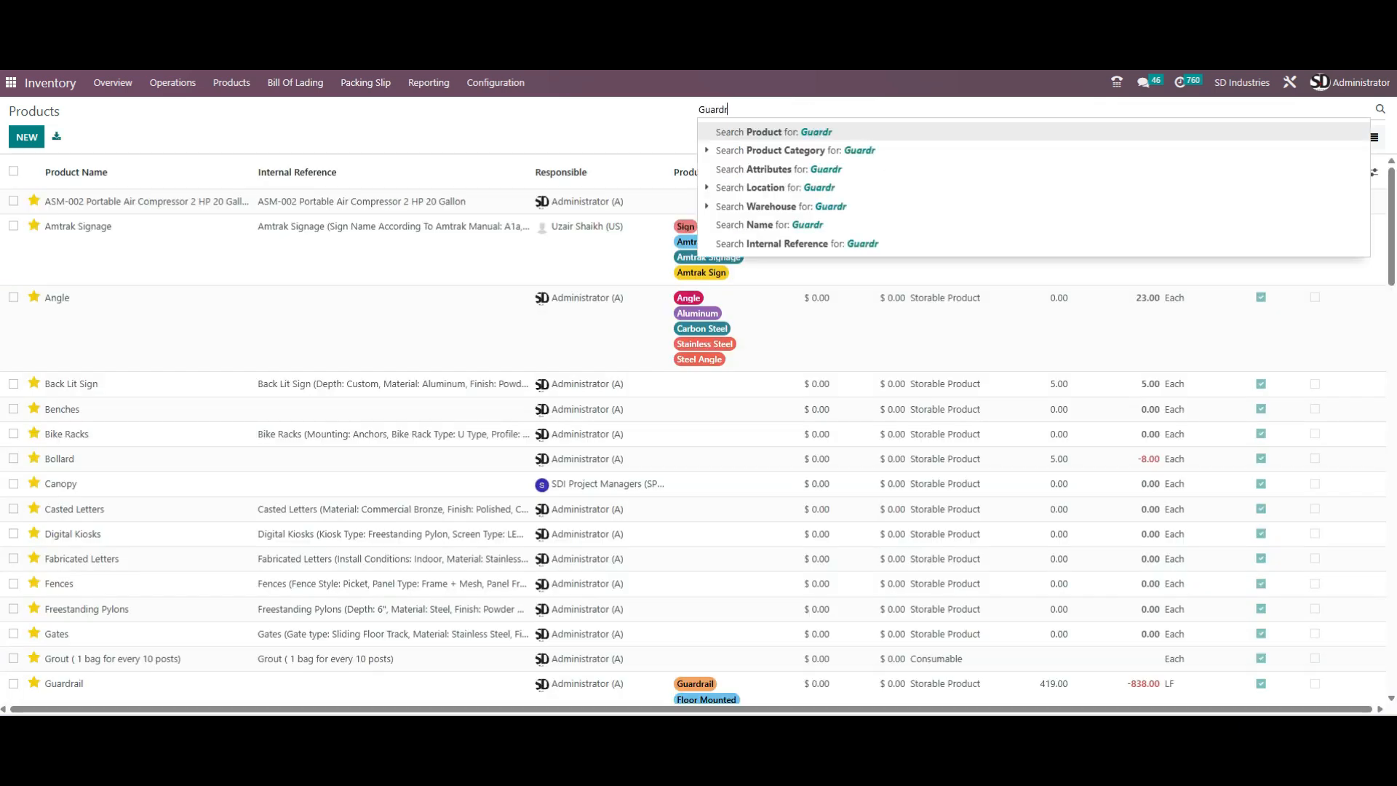
text(ail 99)
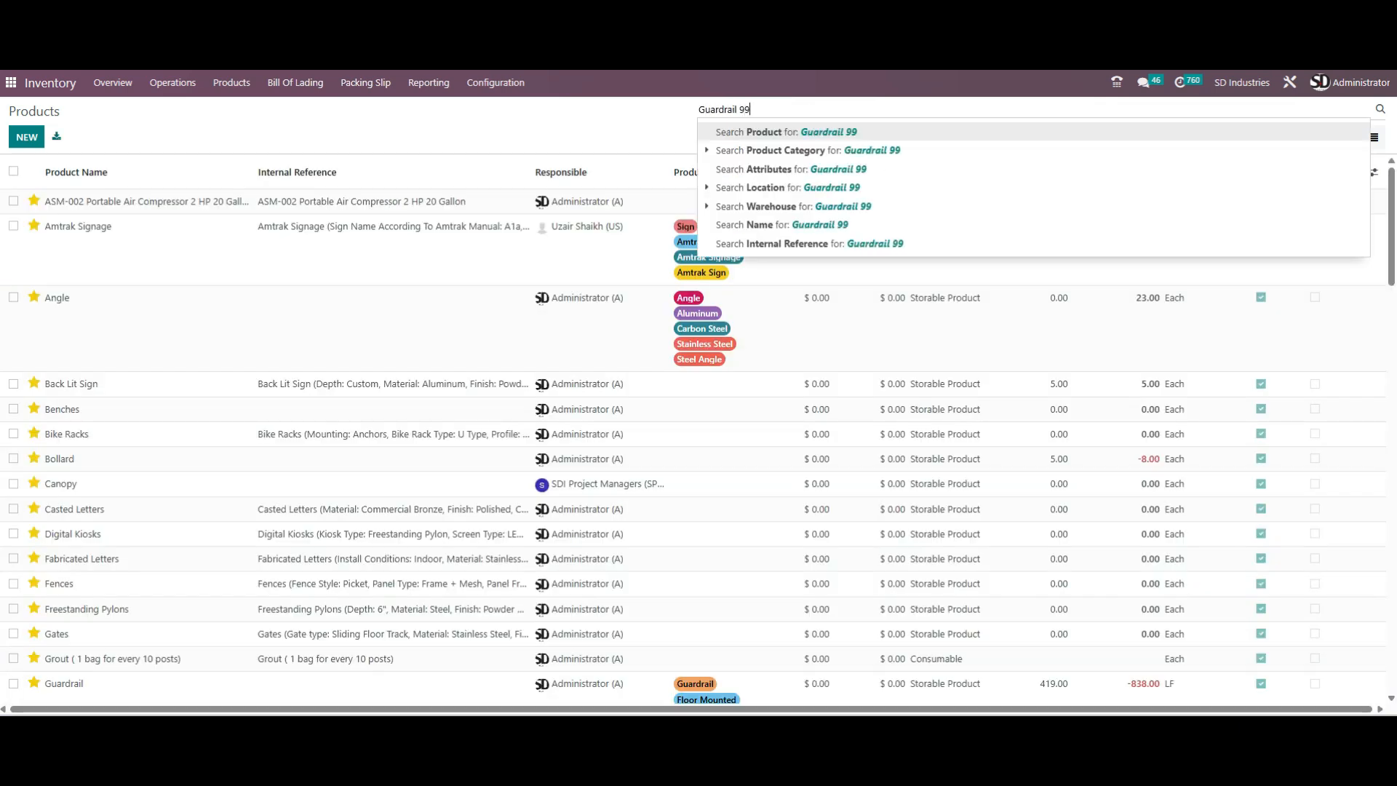
key(Return)
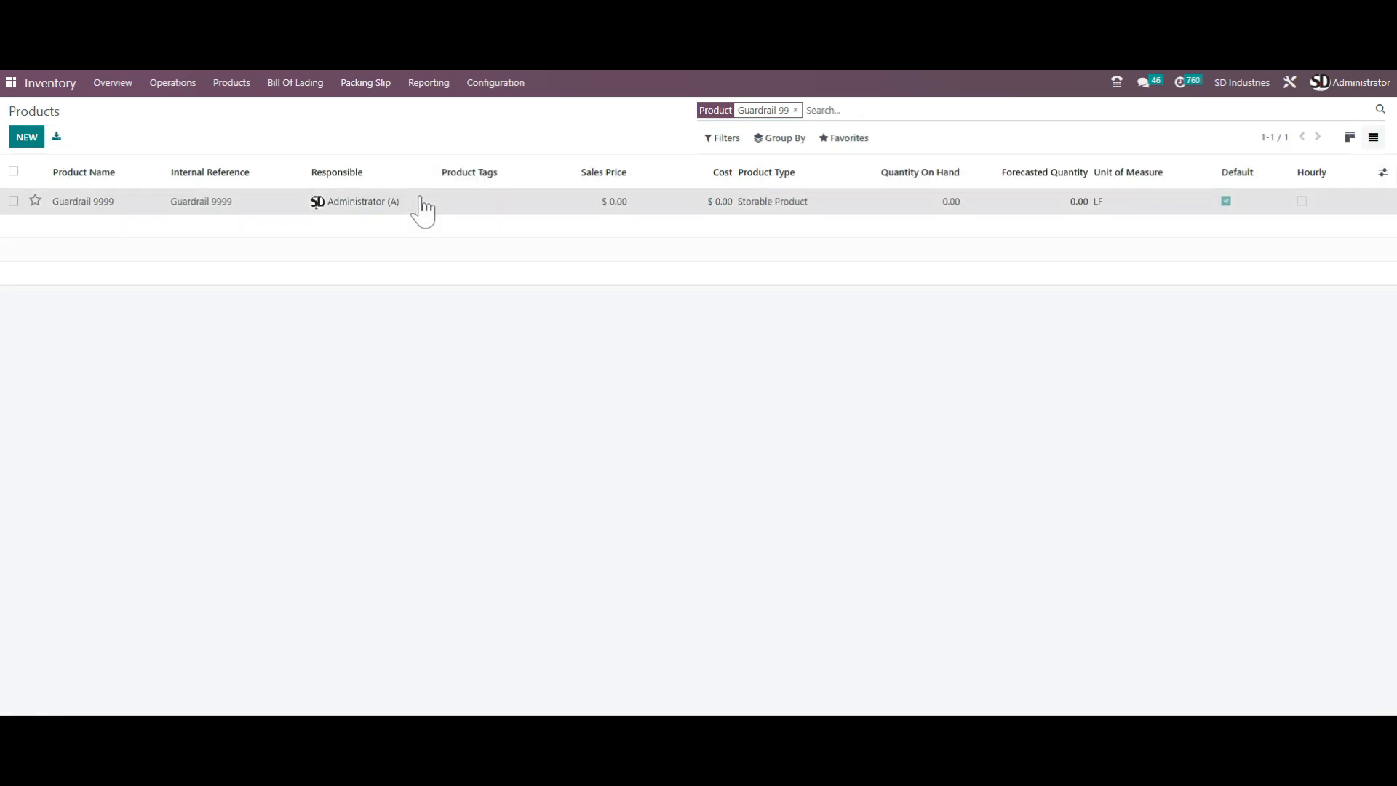
click(422, 209)
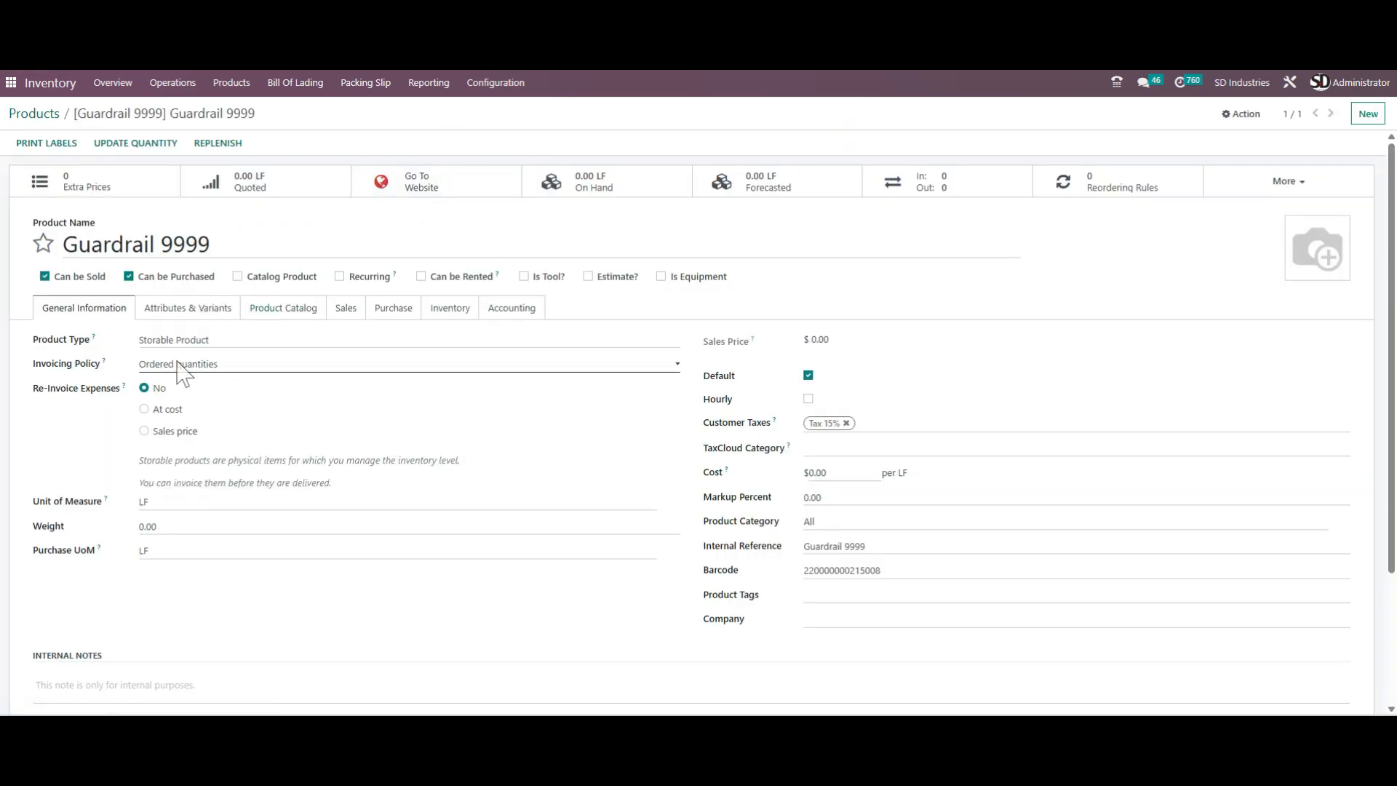
Examine the customer tax options available for the Guardrail 9999 product
scroll(532, 365, down, 1)
scroll(539, 369, up, 1)
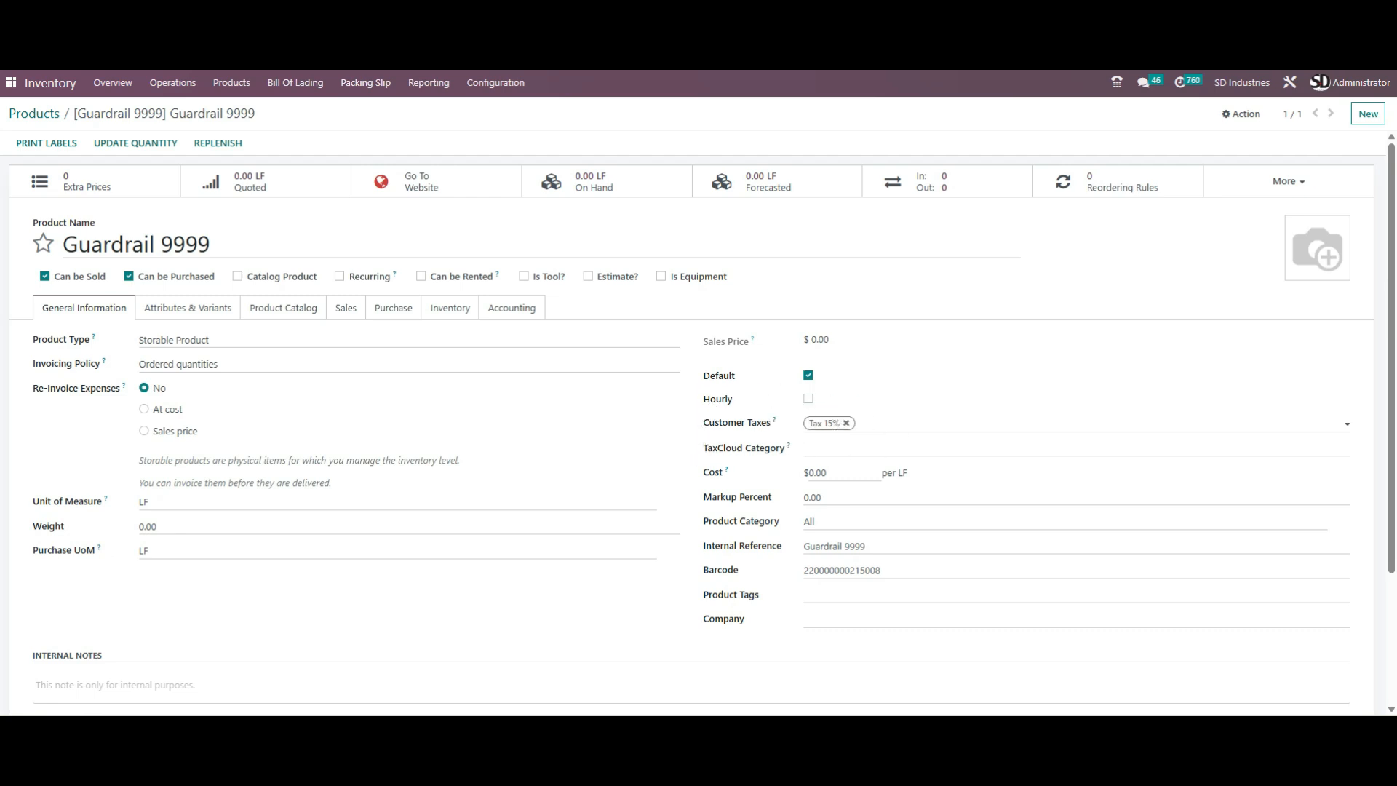
click(873, 423)
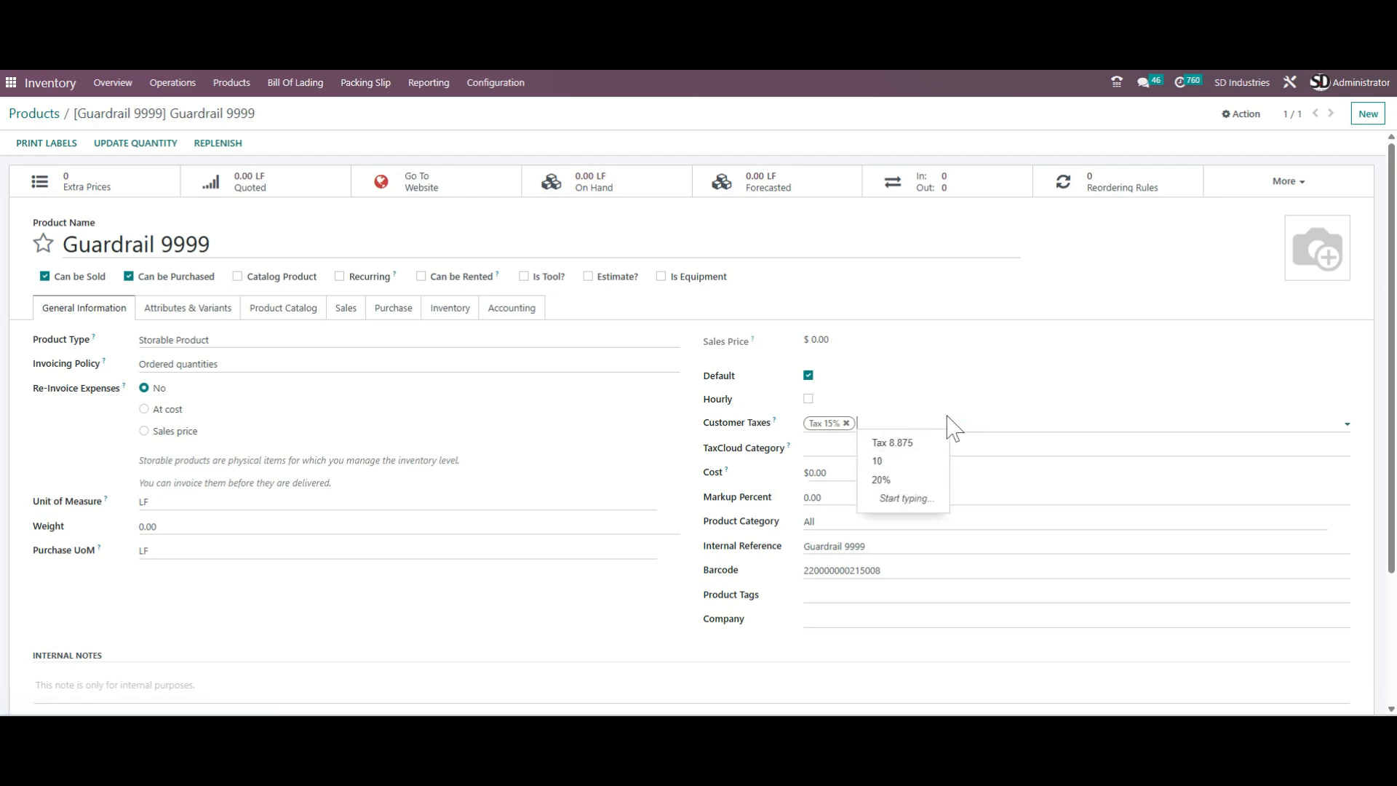
key(Escape)
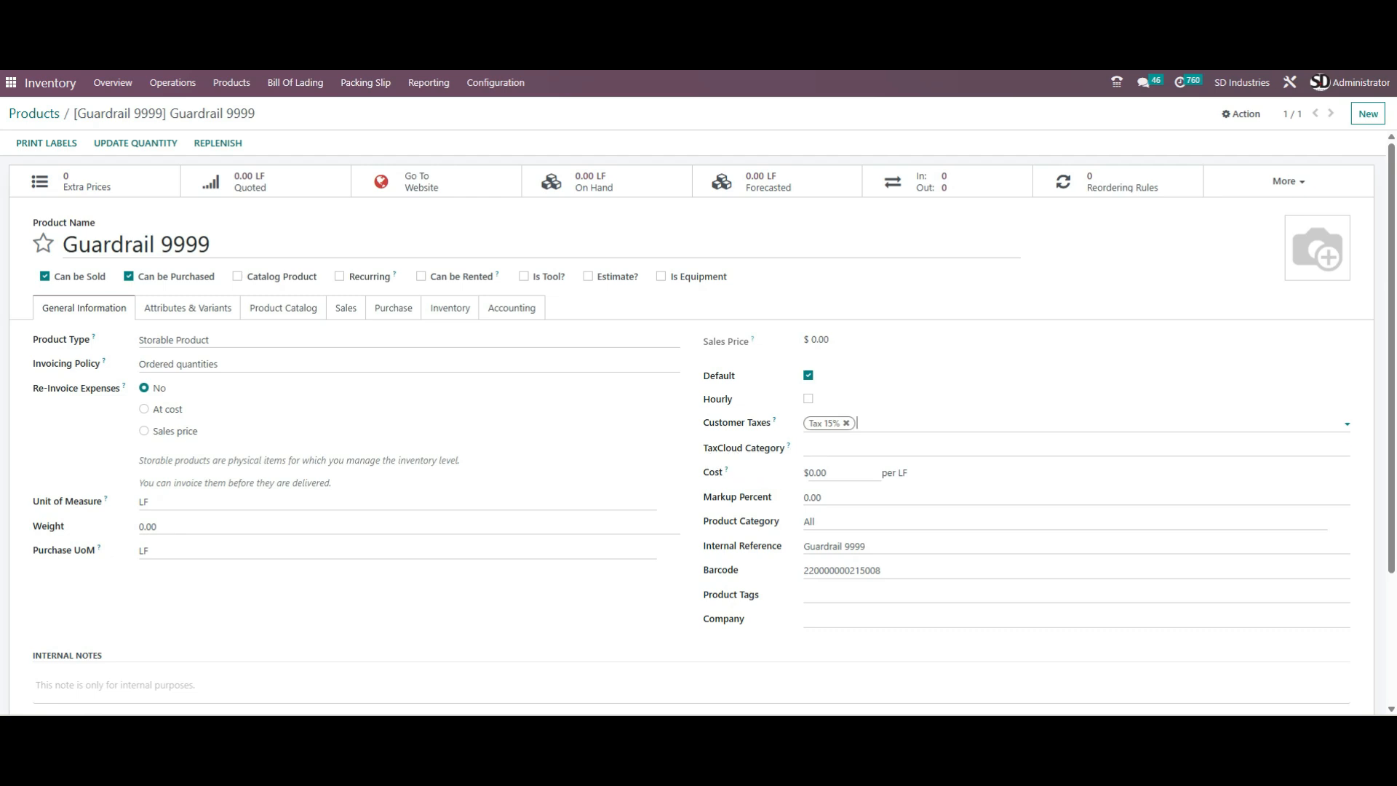
Set the product's cost to $500.00 and its markup percent to 10, and check the tax-inclusive sales price
click(815, 473)
text(500)
key(Tab)
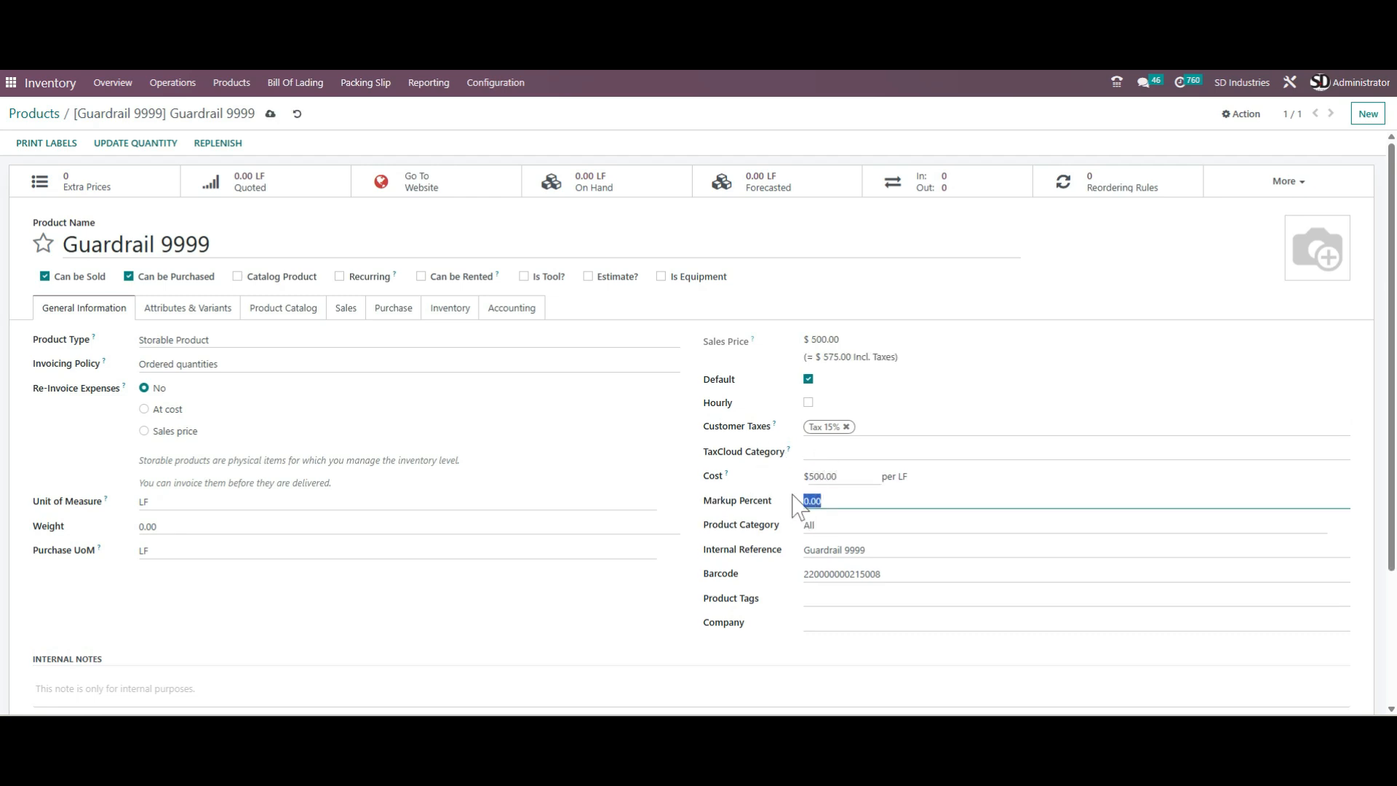
click(1044, 353)
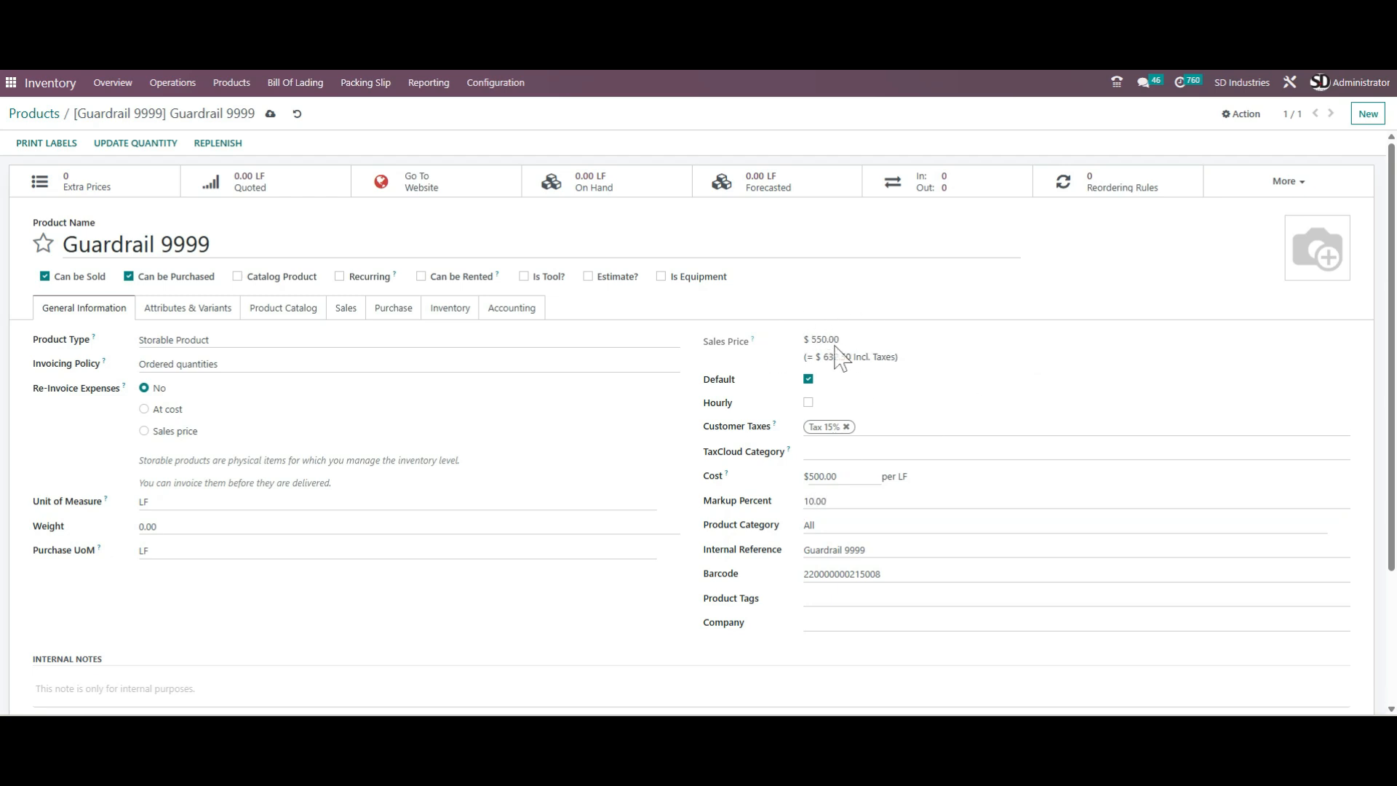
drag(823, 356, 886, 356)
click(938, 367)
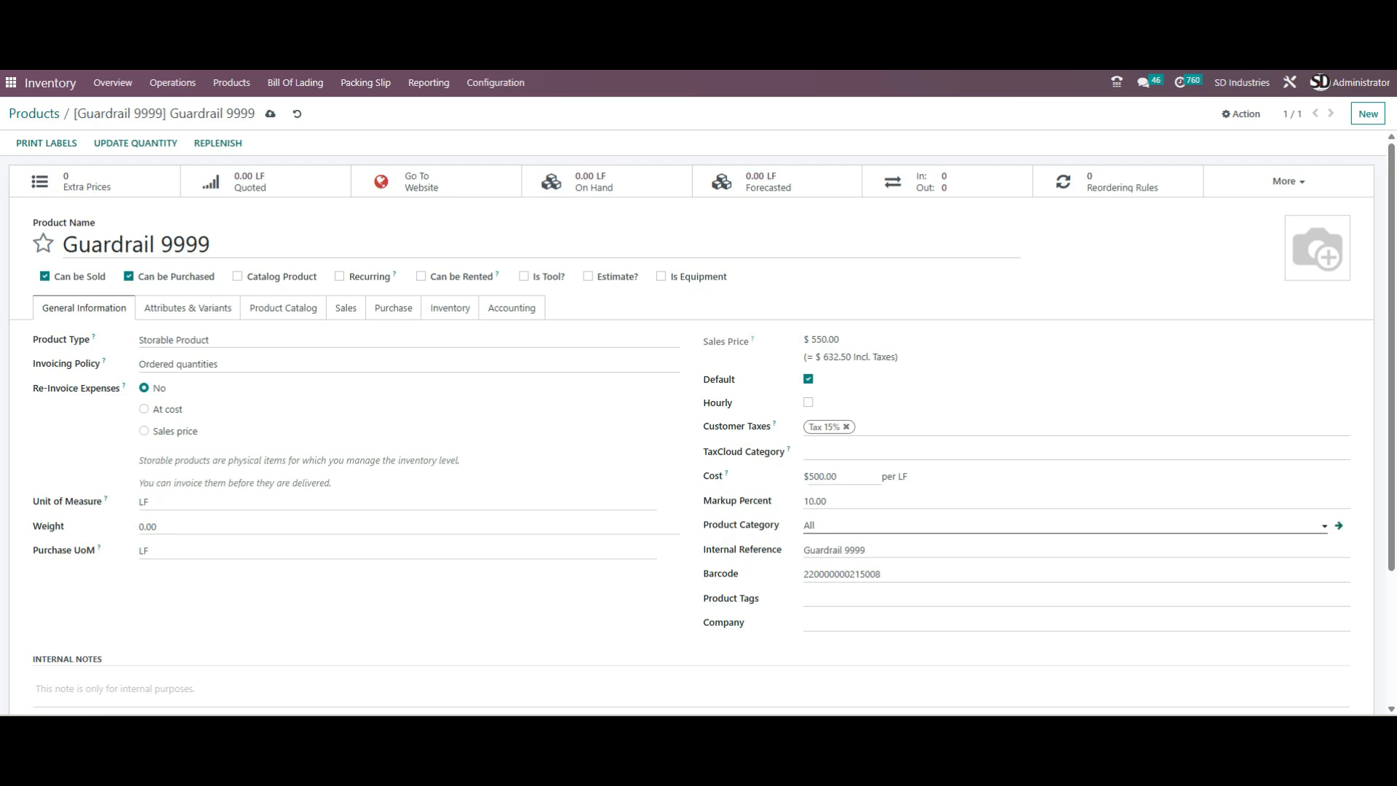
click(873, 525)
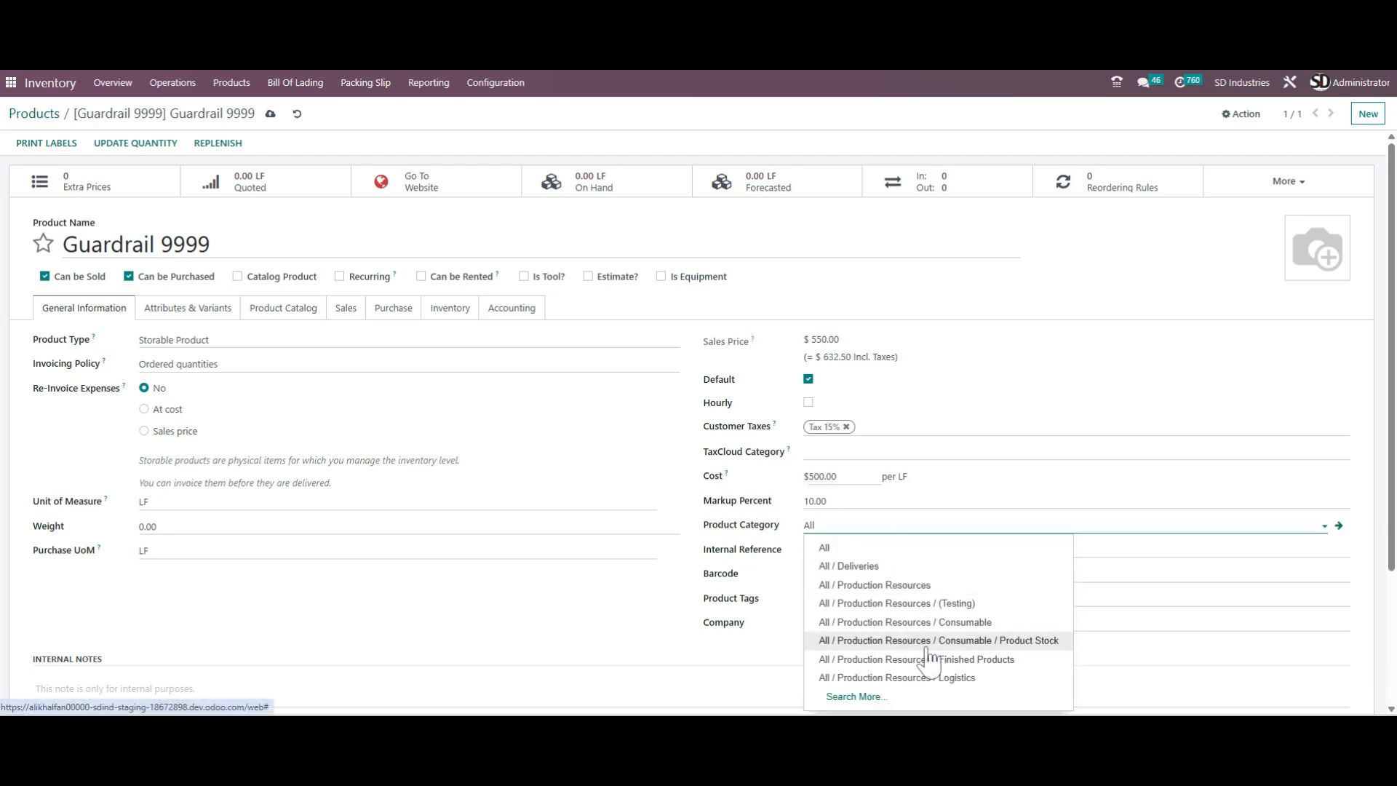
click(882, 696)
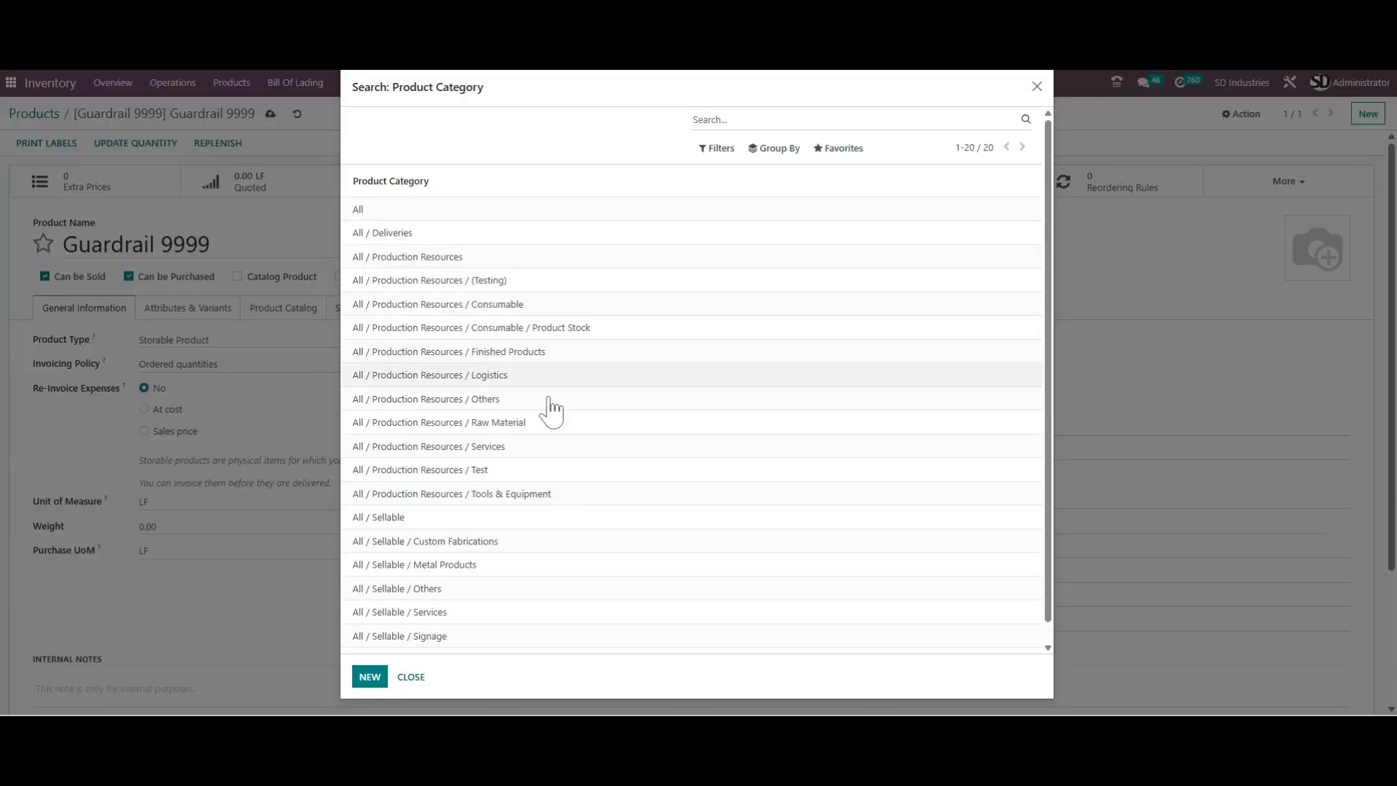
click(379, 682)
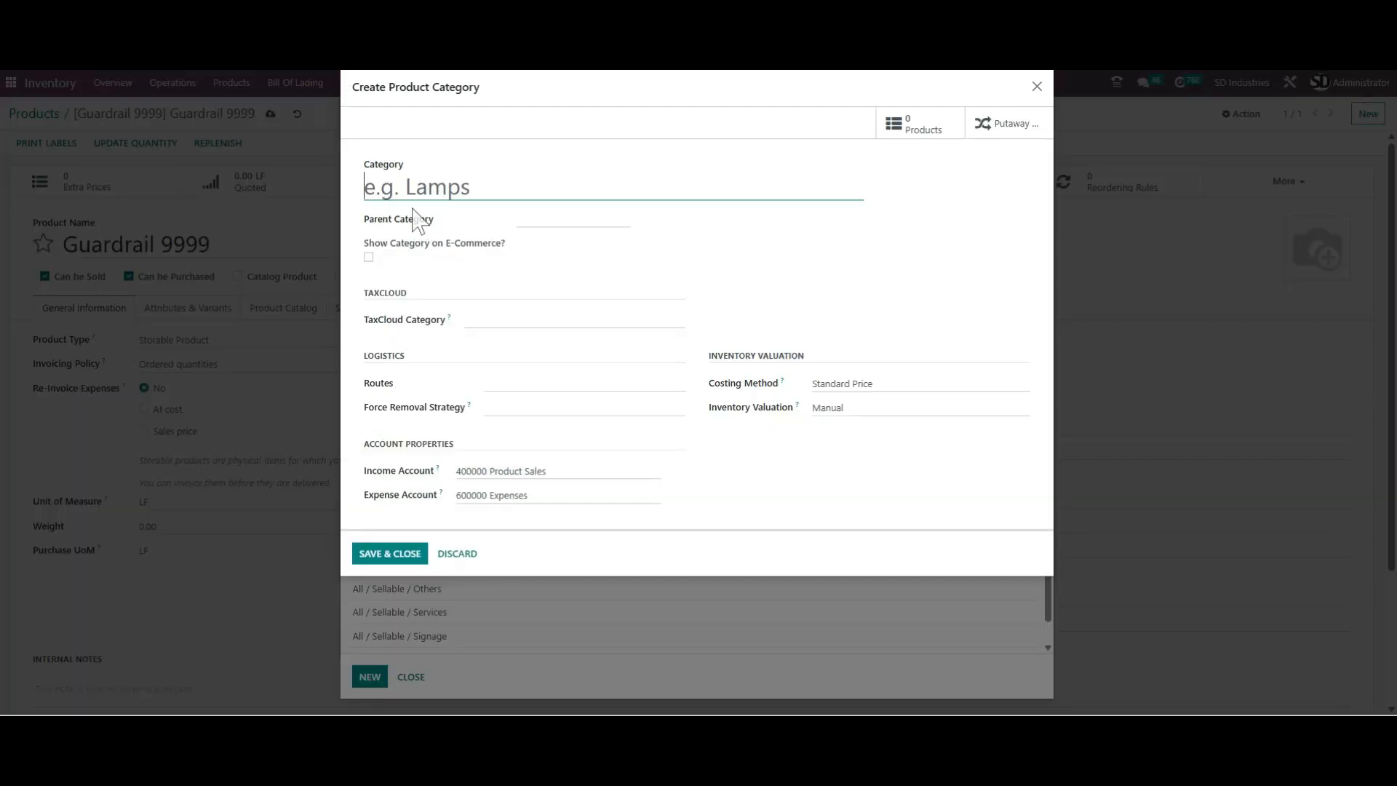
click(455, 552)
Start a new product category named Guardrail with All / Production Resources as its parent category
click(859, 525)
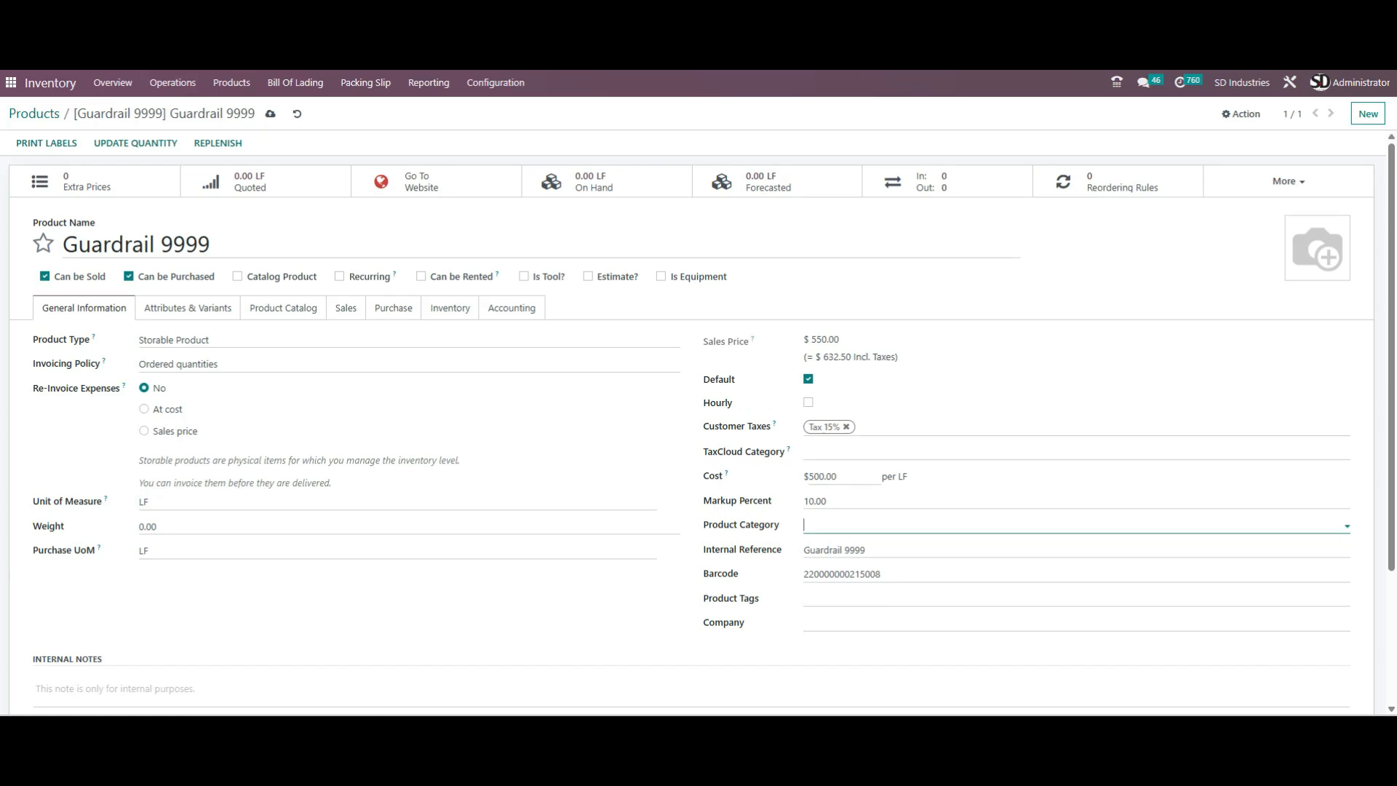
click(869, 484)
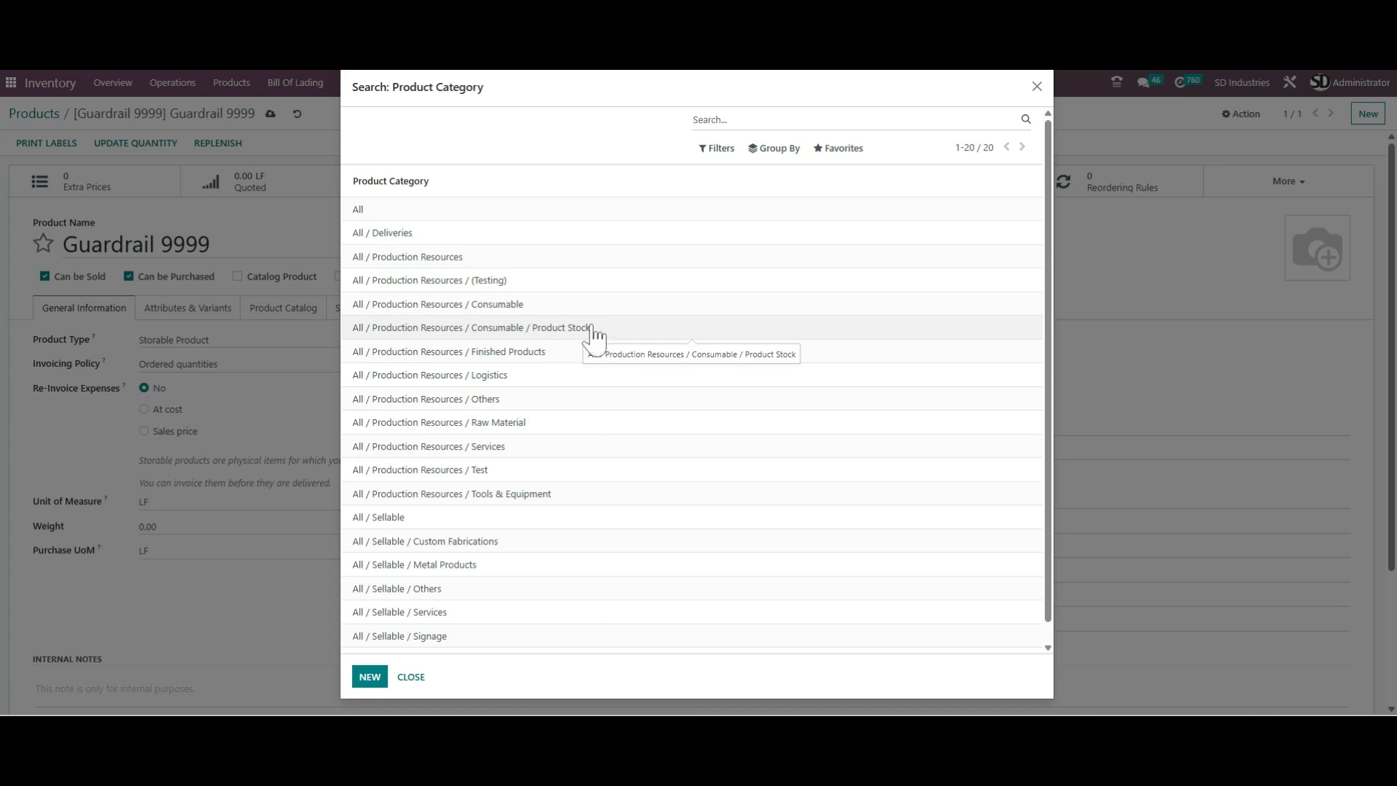
click(370, 677)
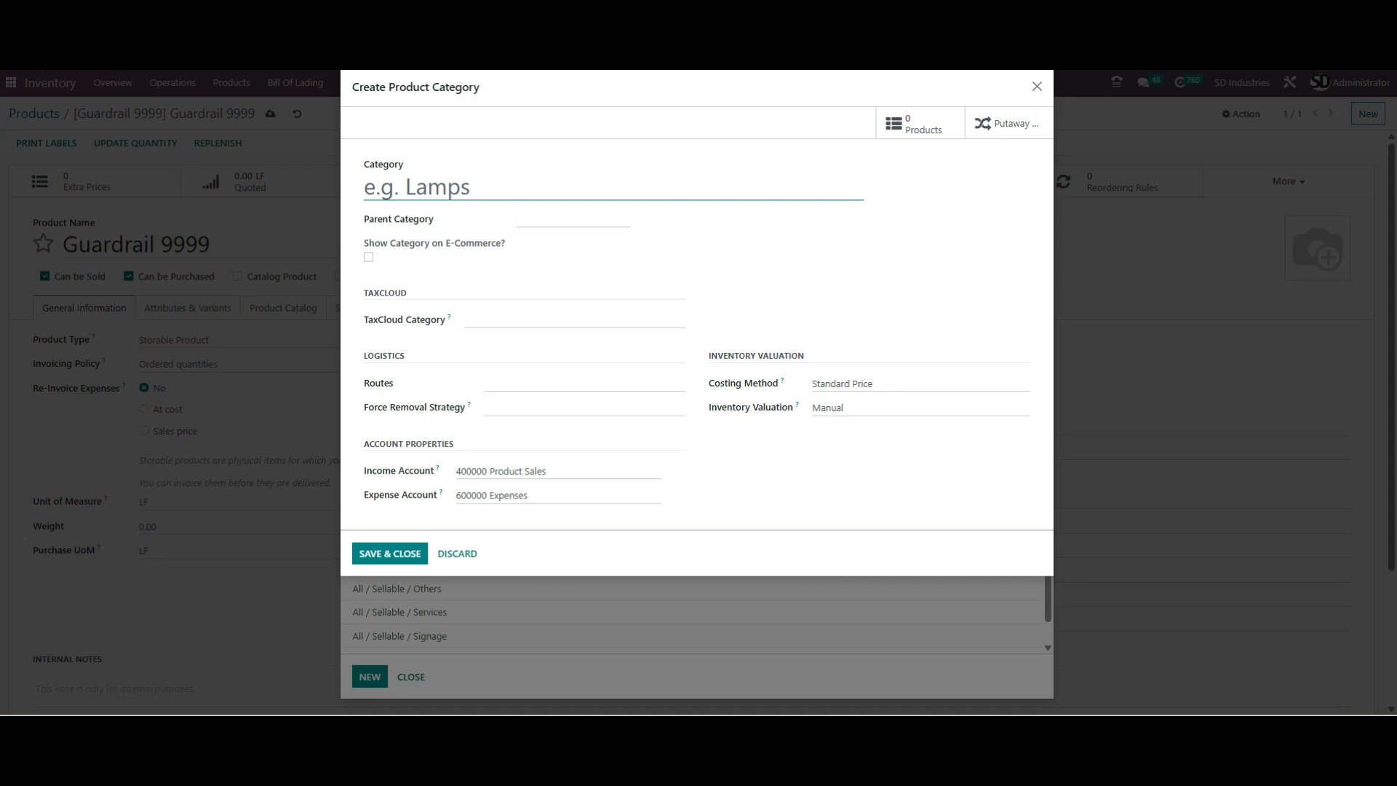
text(Guardrail)
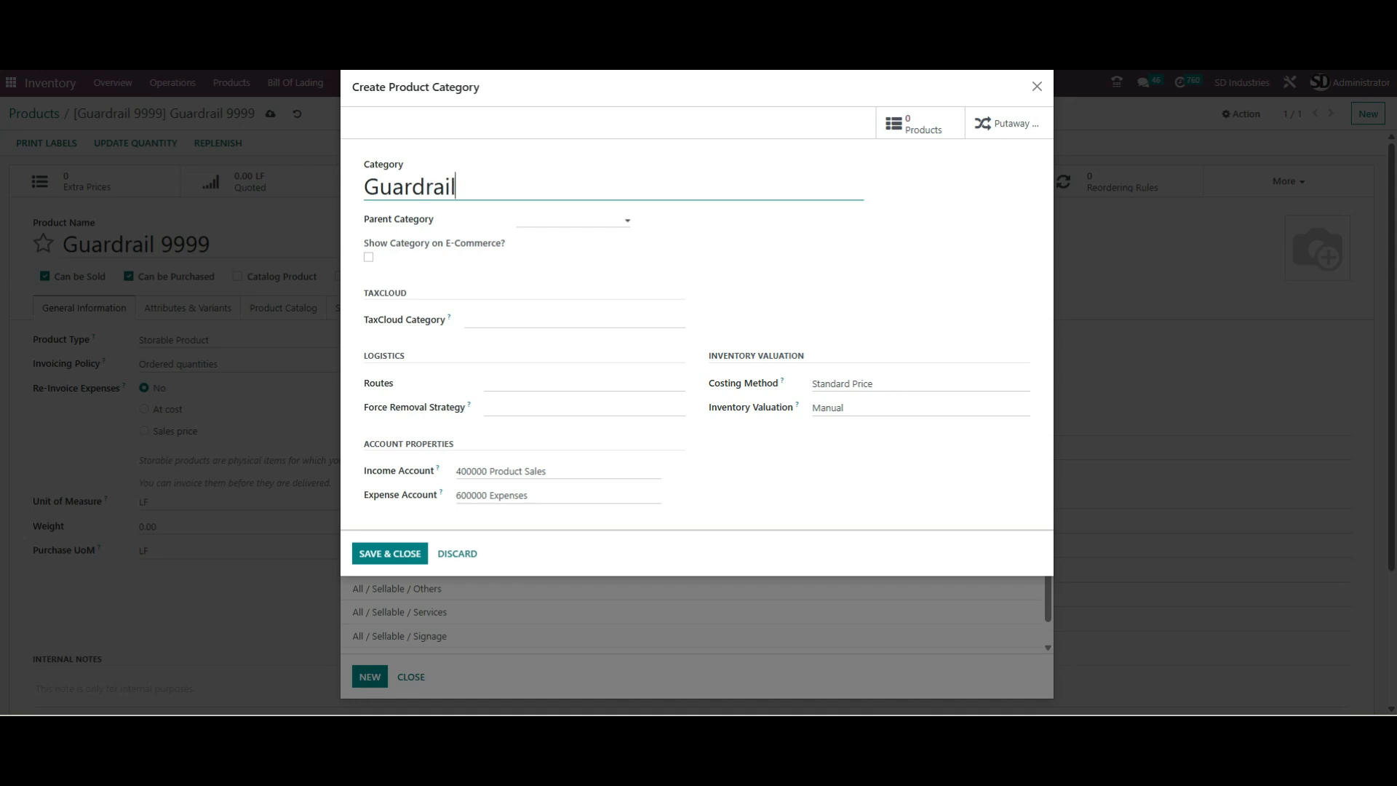
click(572, 220)
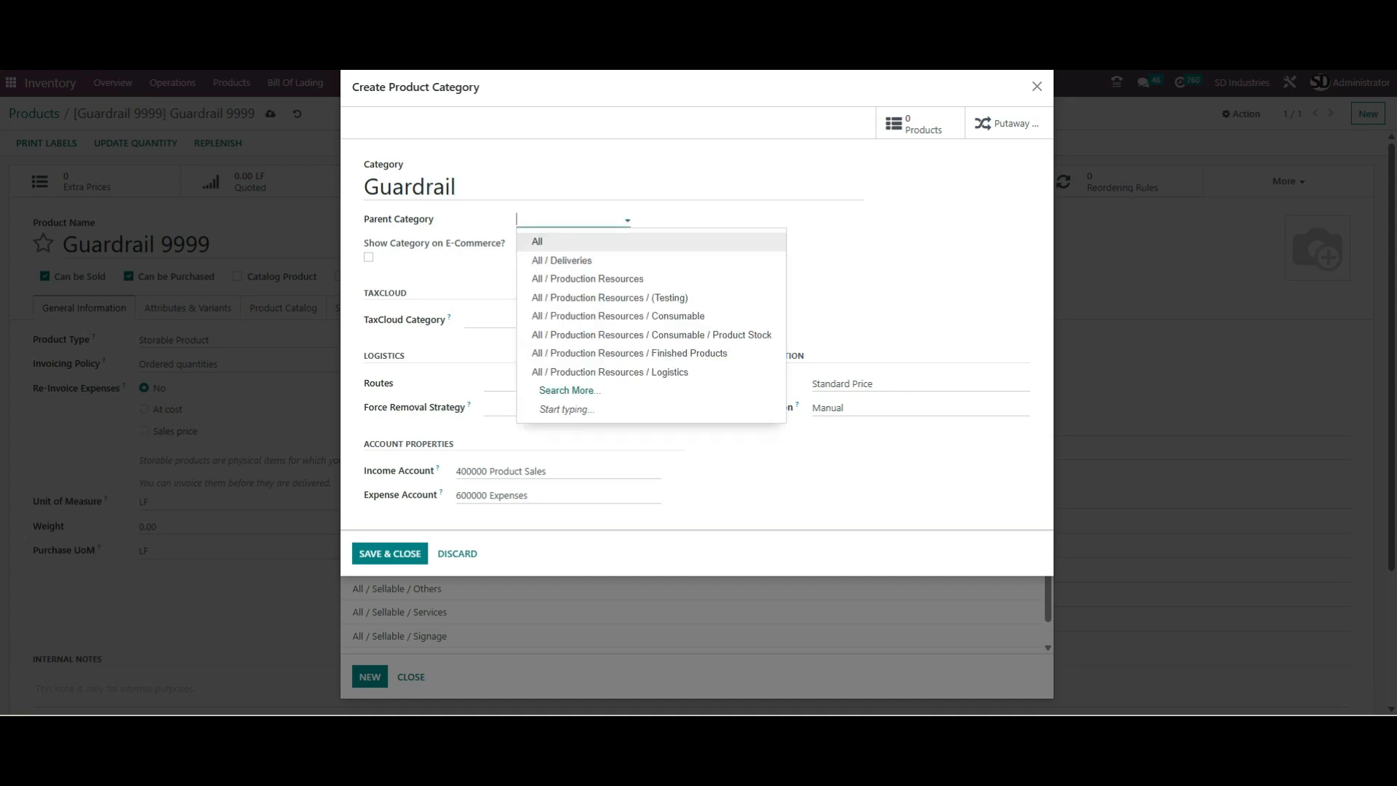
click(632, 282)
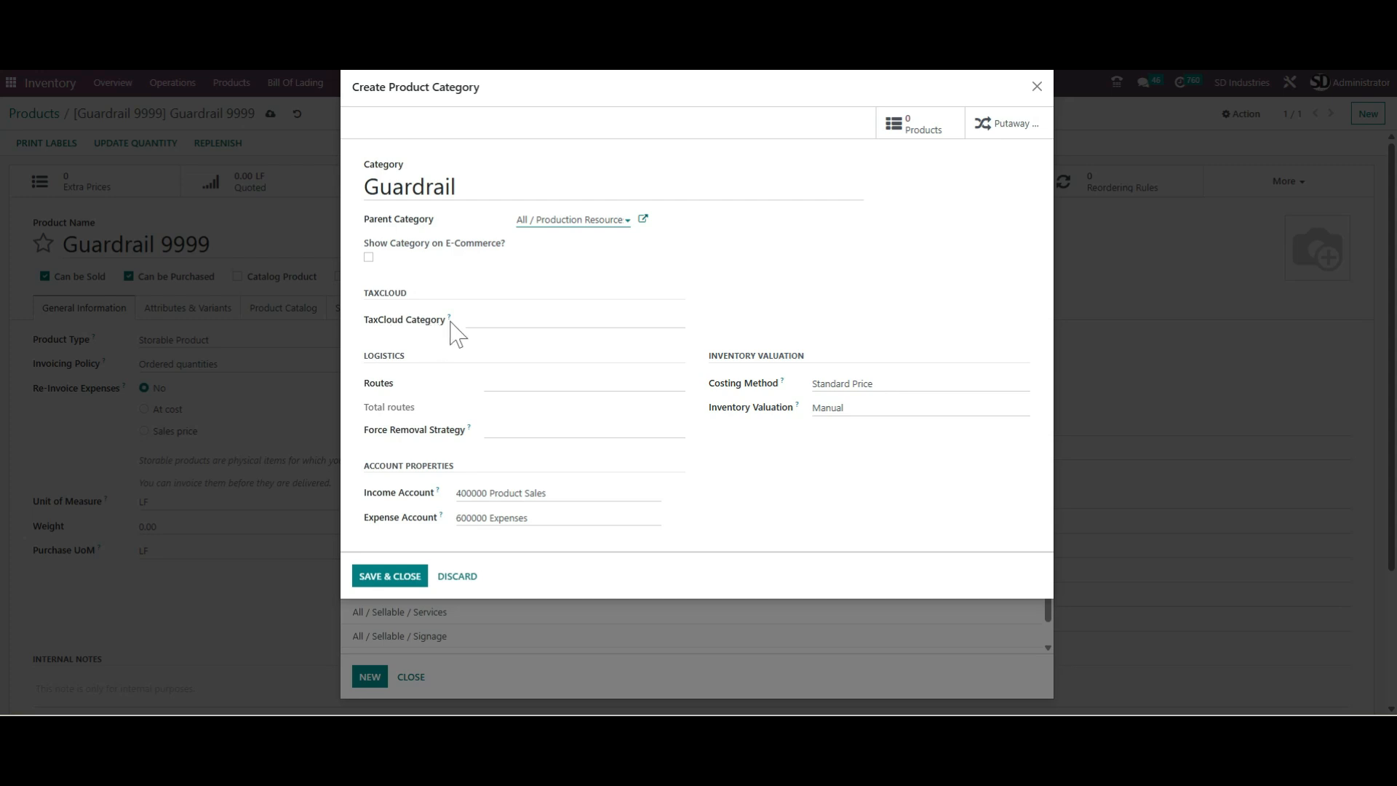
Examine the TaxCloud category, routes, inventory valuation and costing method options for the new Guardrail category
click(575, 320)
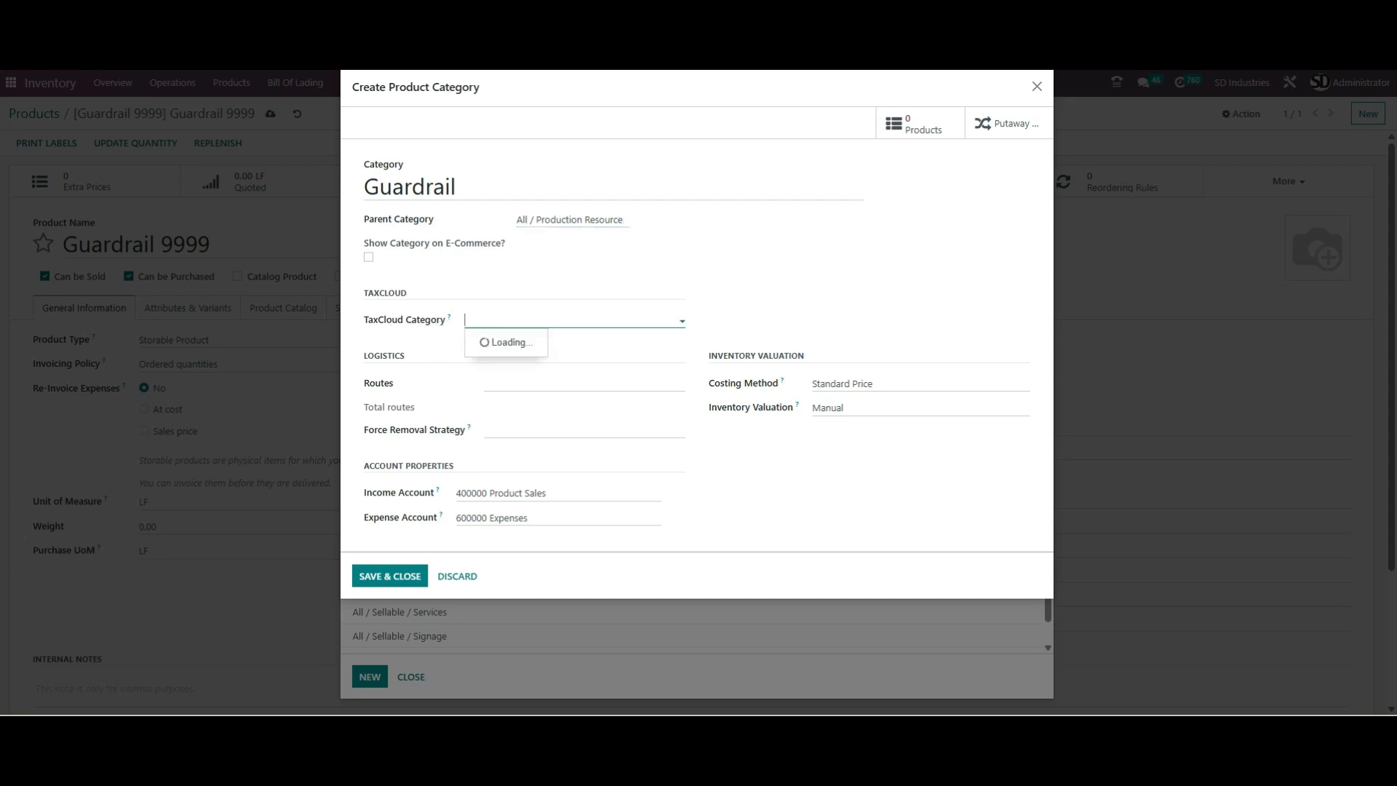
click(782, 291)
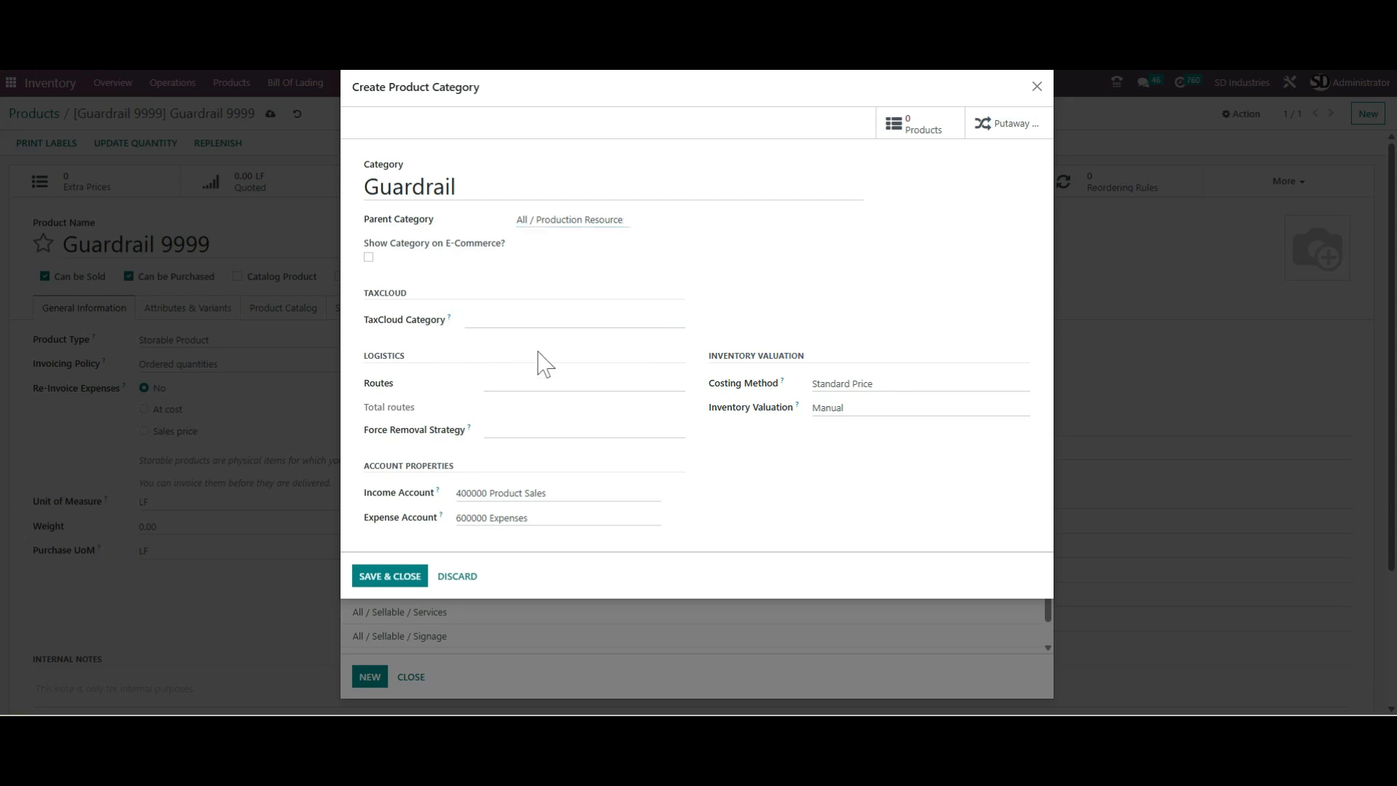
click(553, 383)
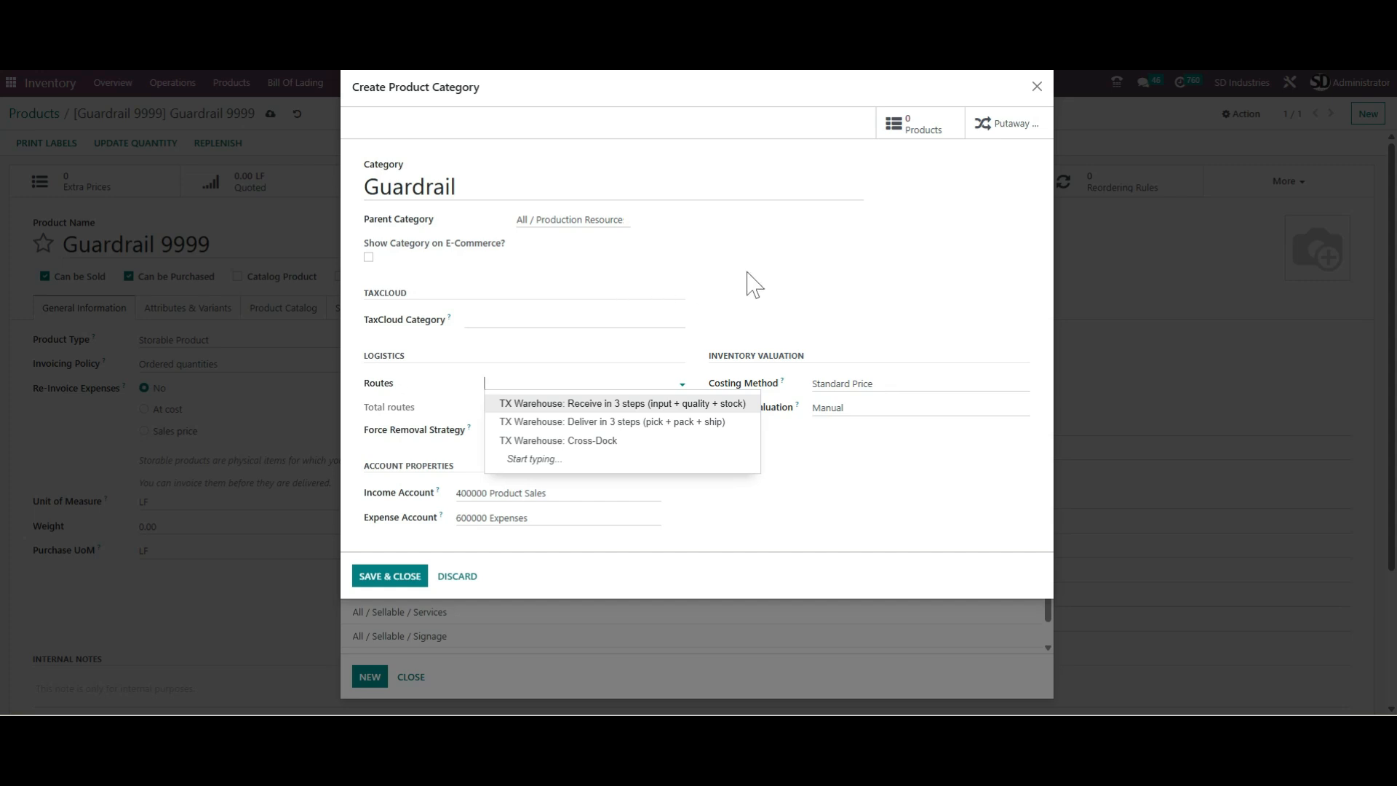
click(795, 284)
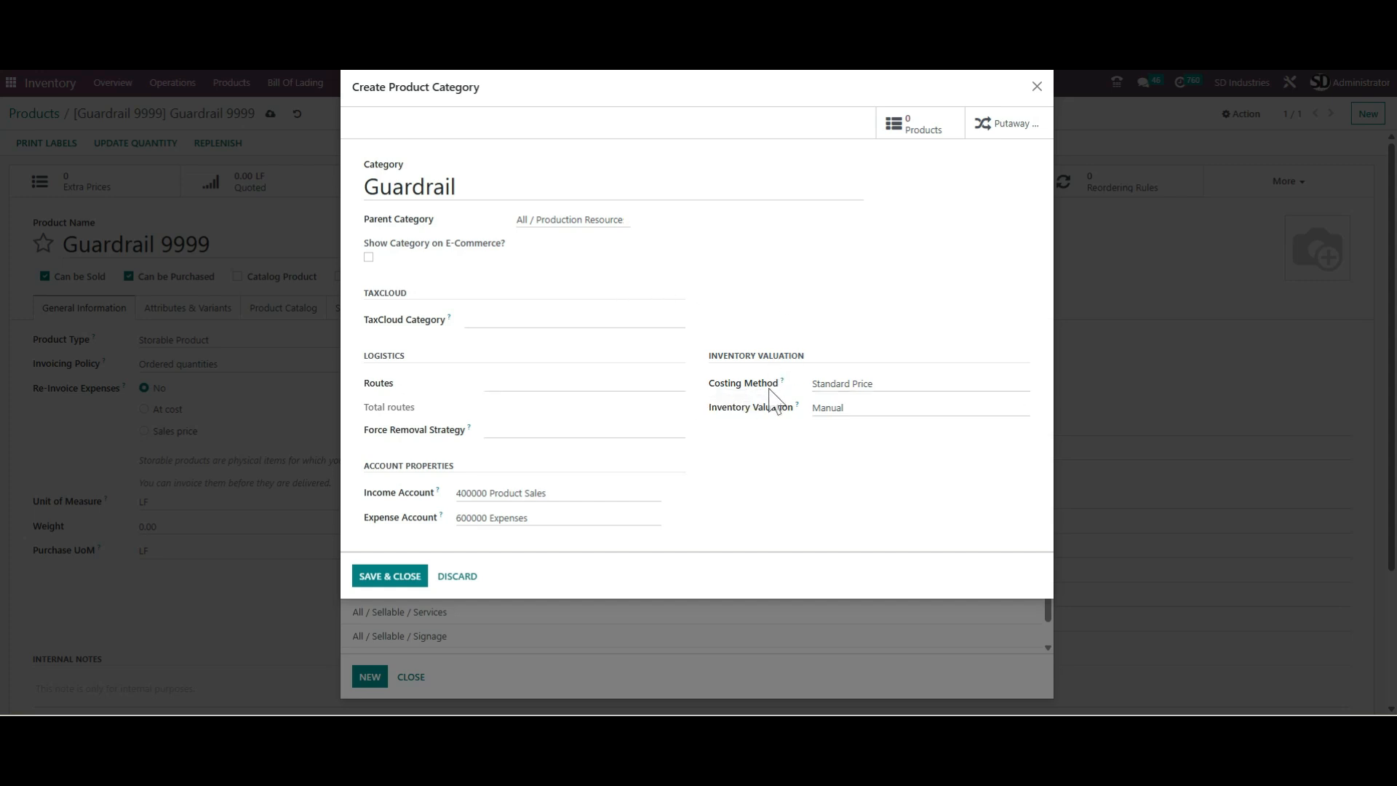
click(861, 415)
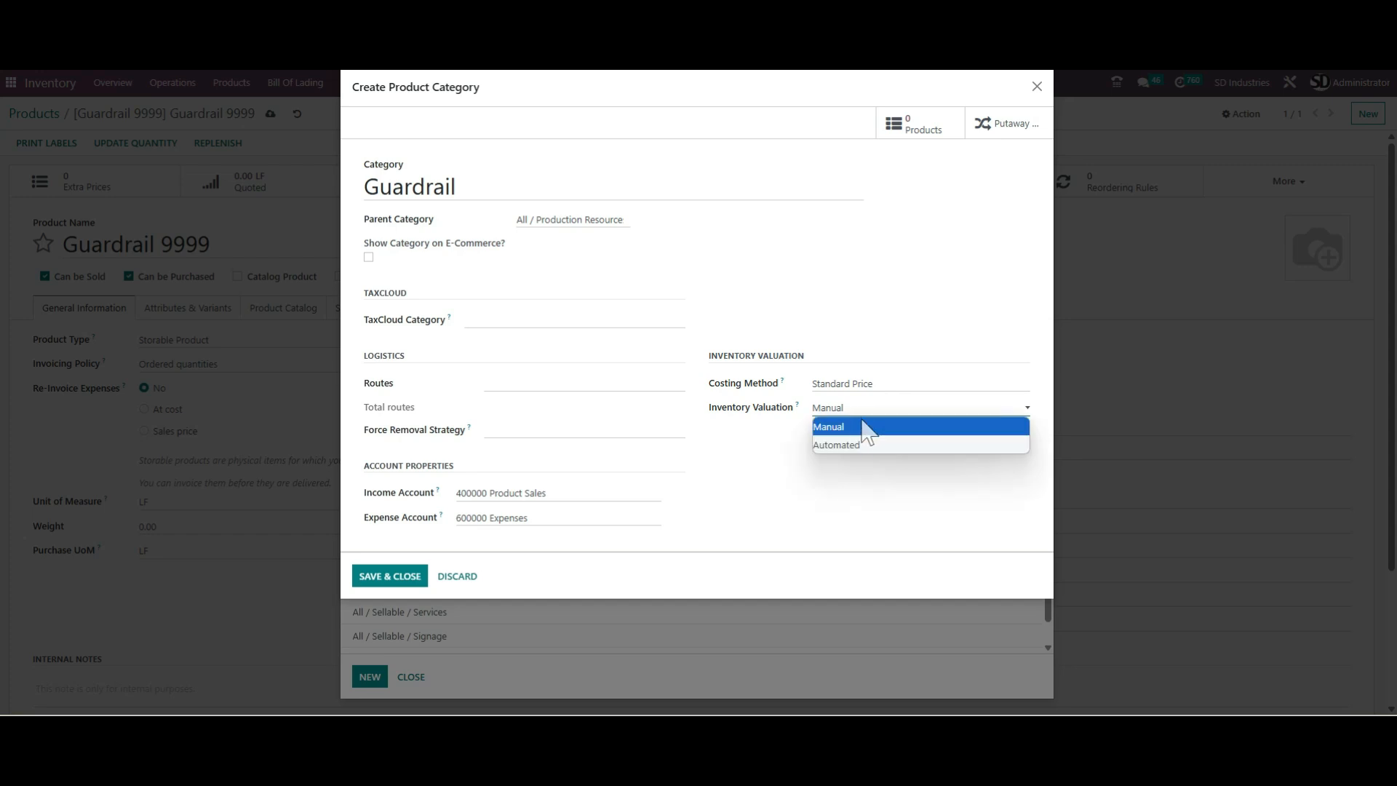
click(883, 386)
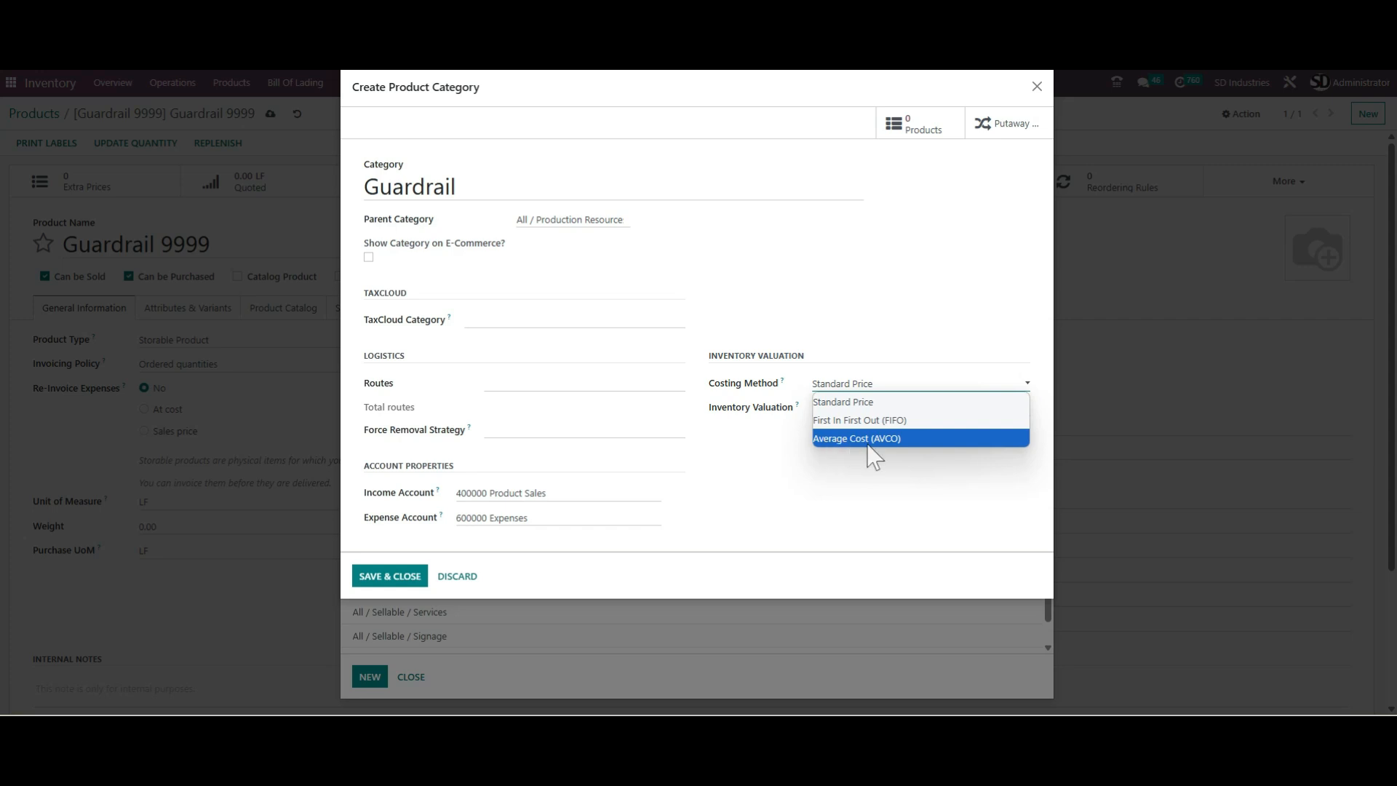
click(878, 402)
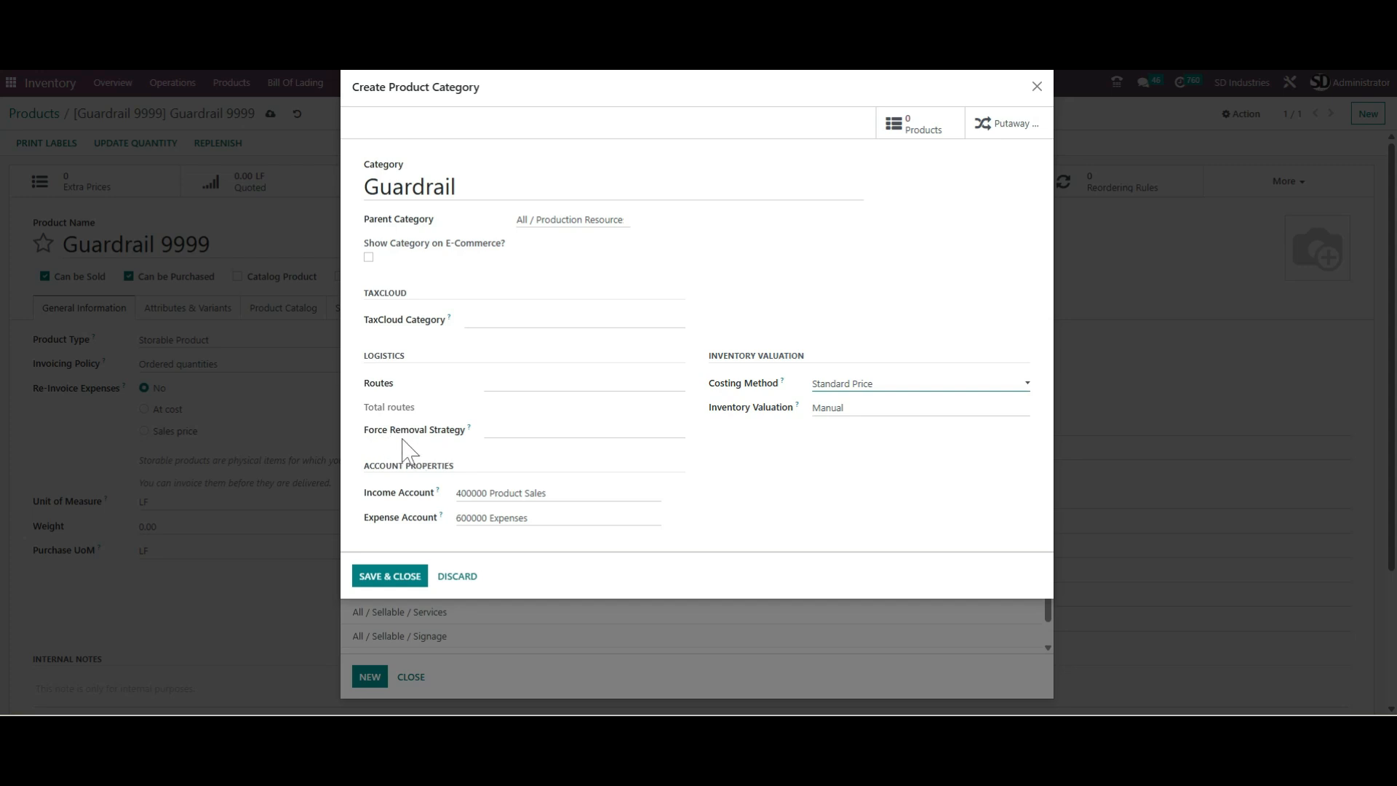
Examine the force removal strategies and expense accounts for the new category, and discard it without saving
click(489, 431)
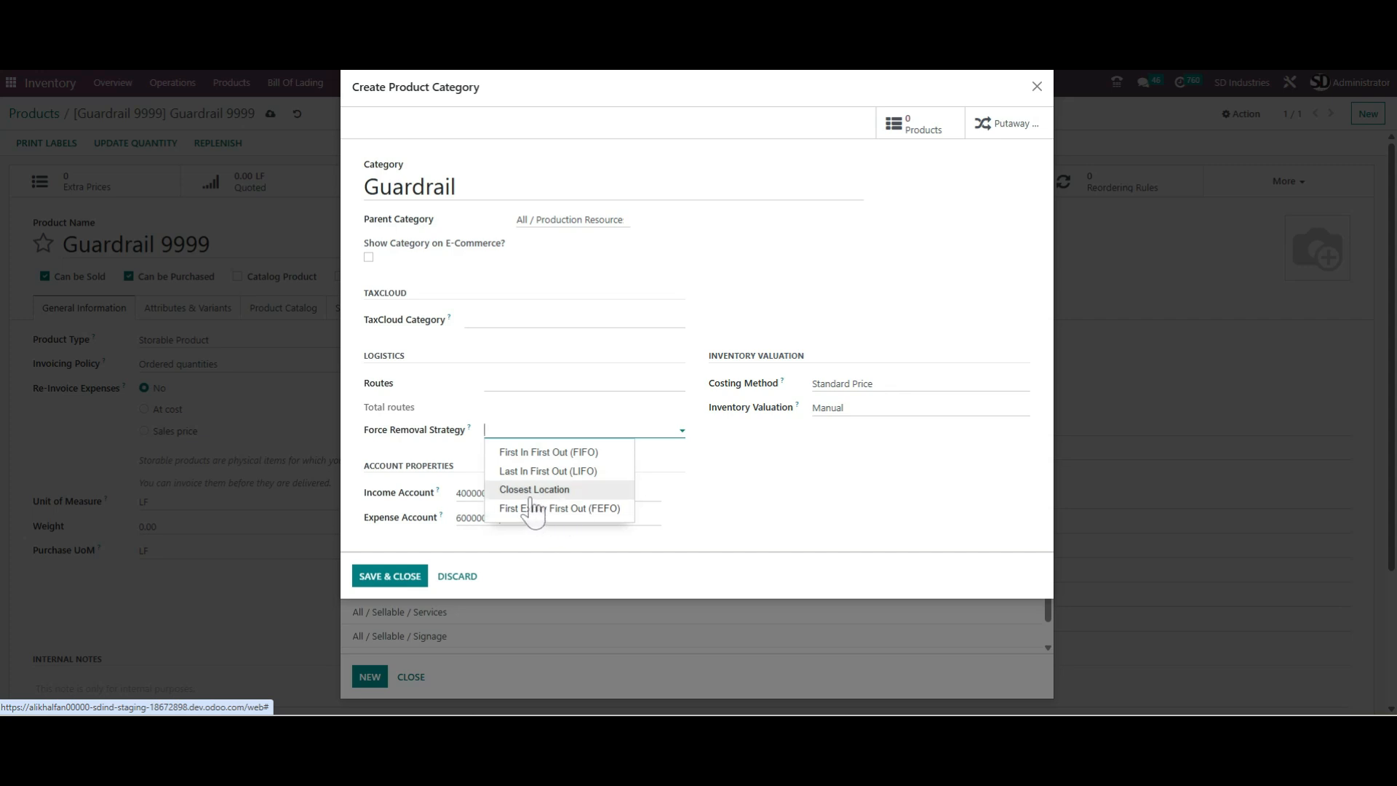
click(777, 469)
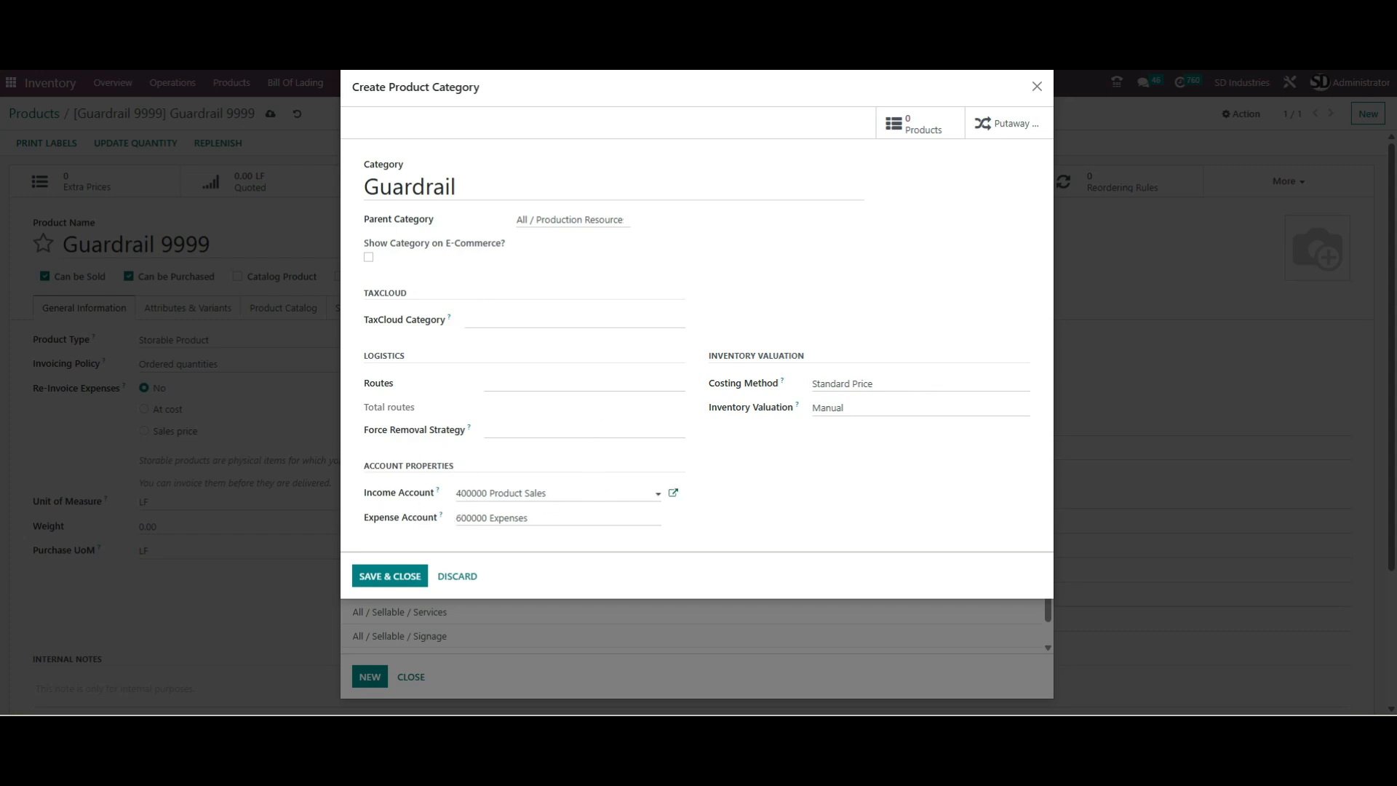
click(510, 517)
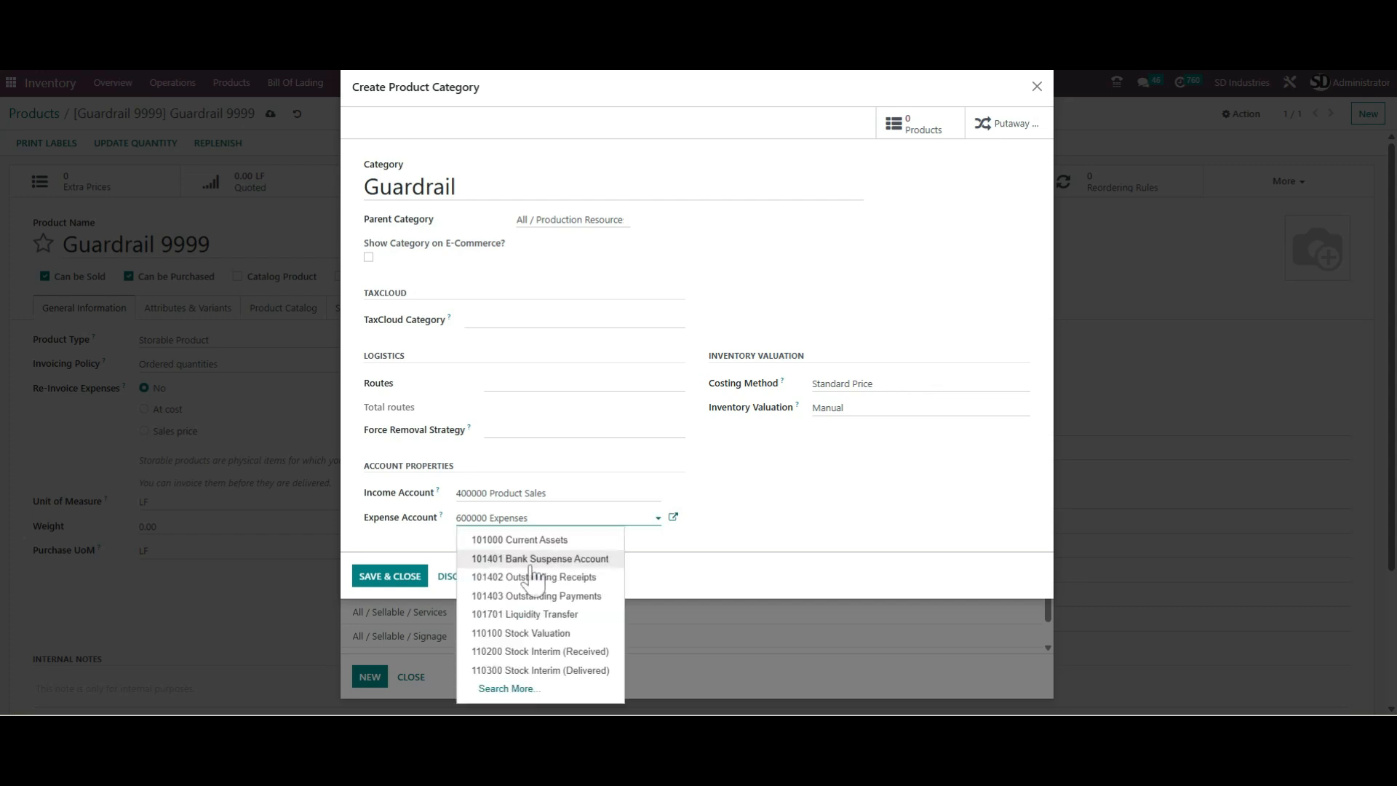
click(792, 526)
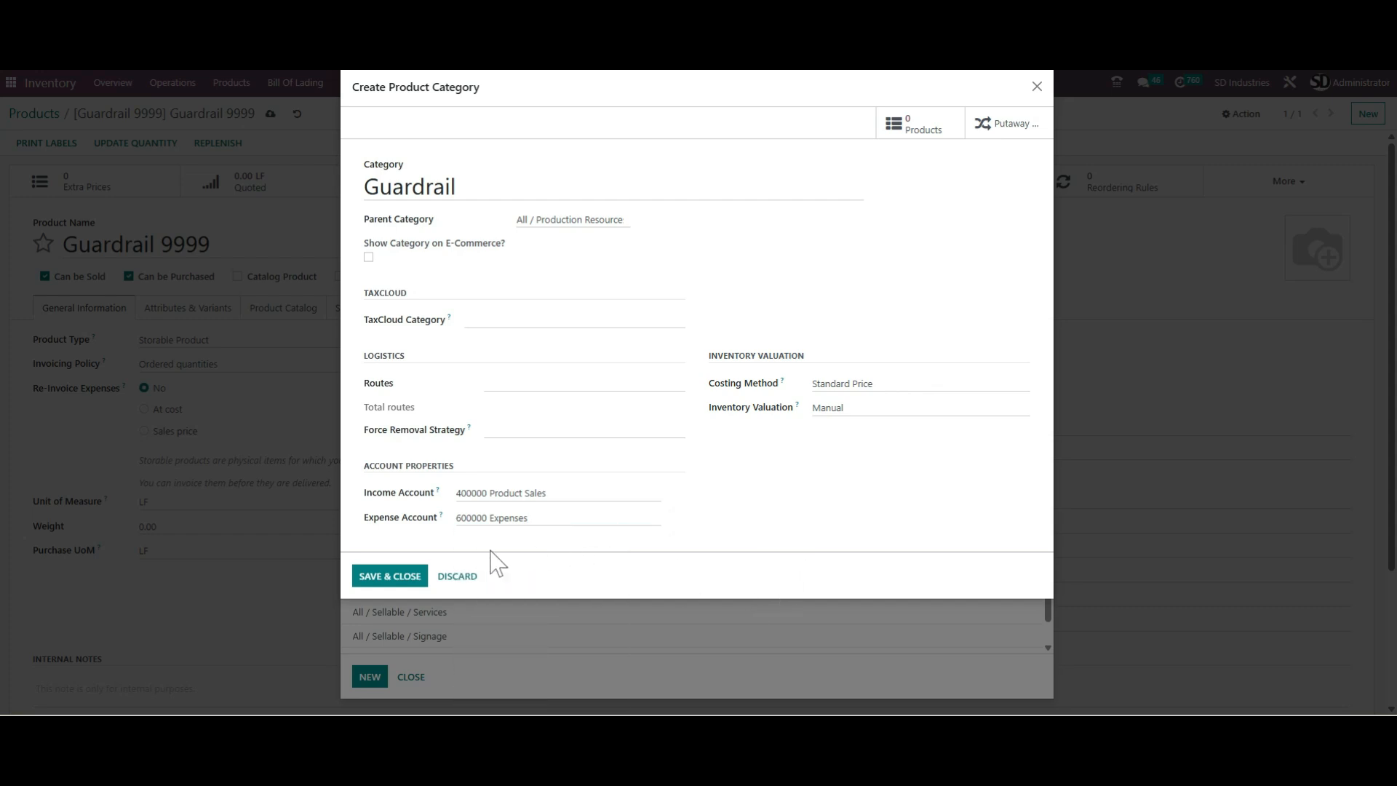
click(458, 576)
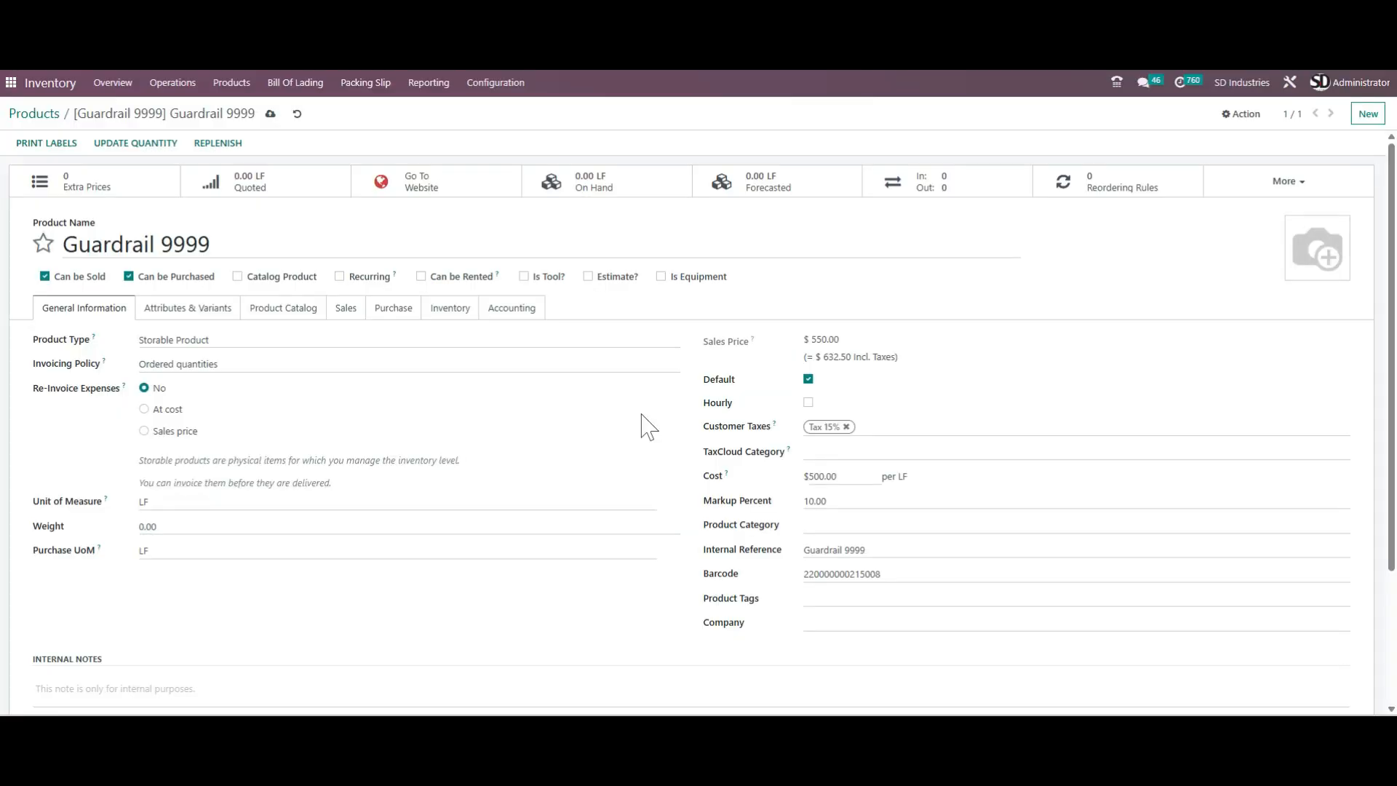
Set the product's category to All / Production Resources / Guardrail
click(895, 525)
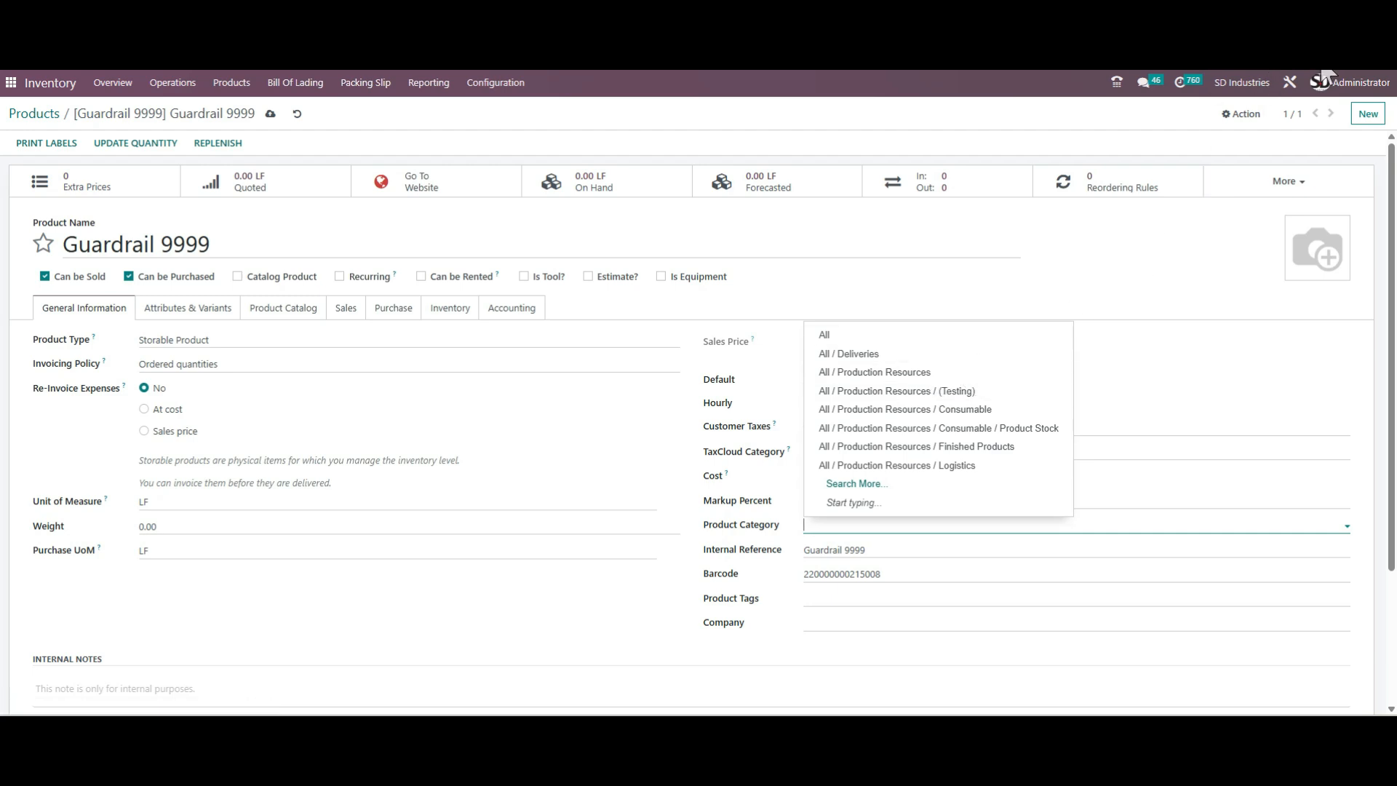
text(Guardrail)
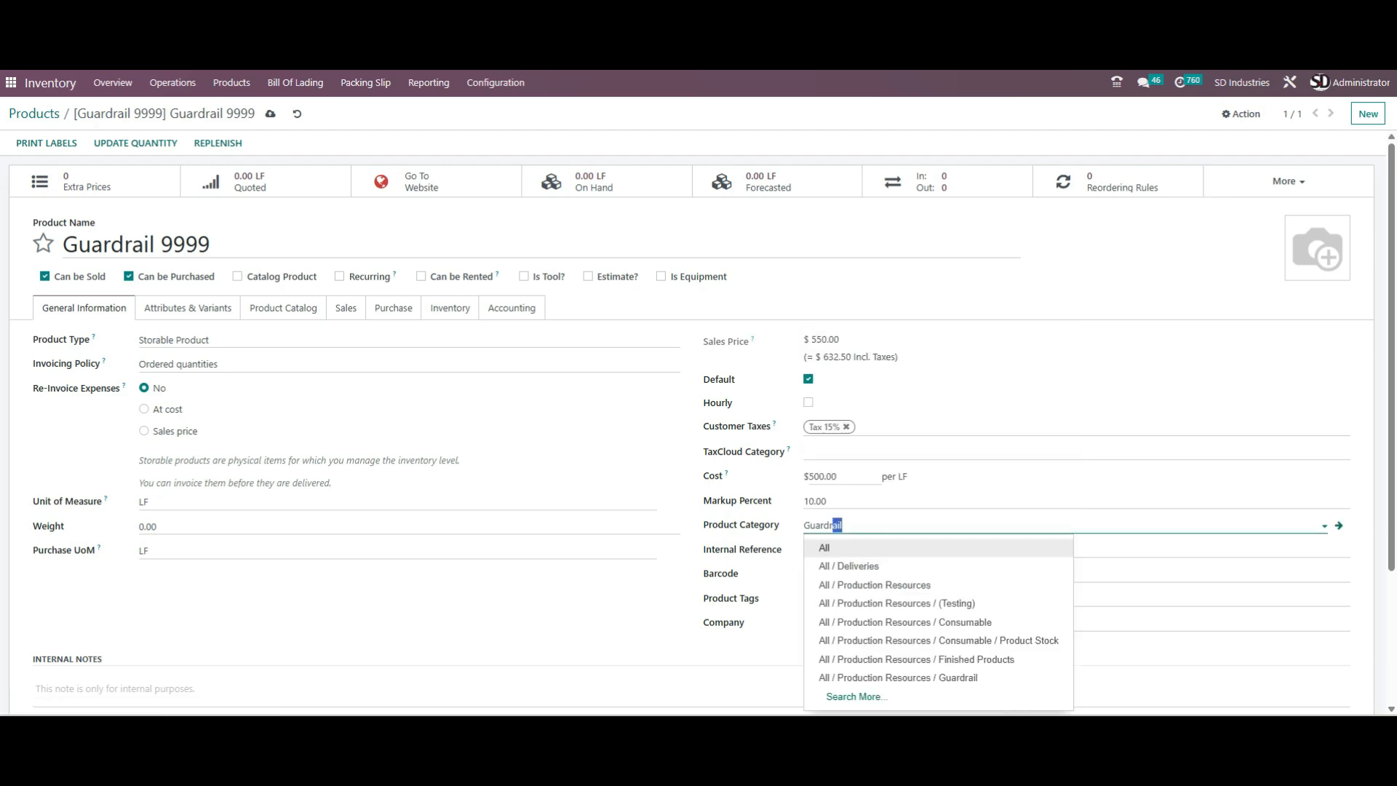
drag(833, 525, 789, 521)
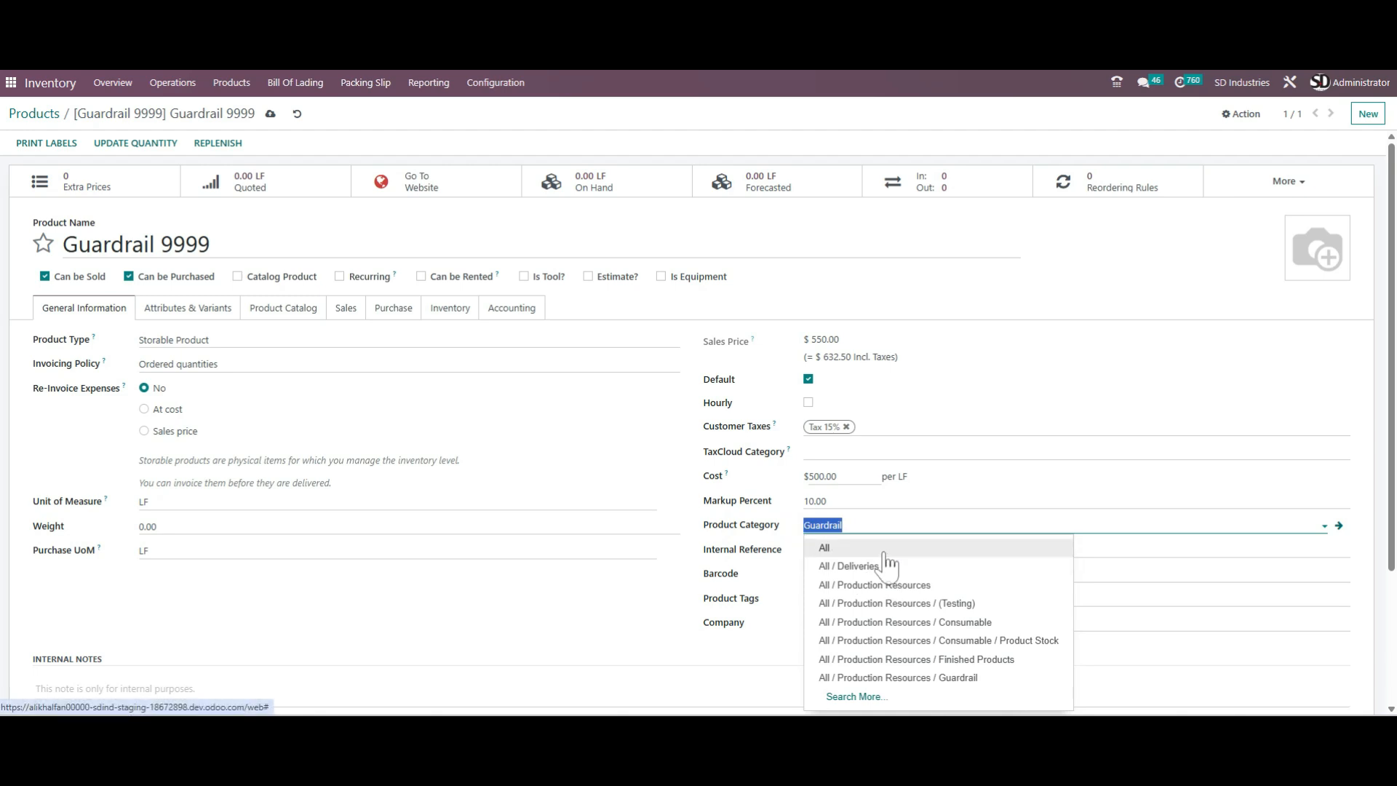
click(925, 674)
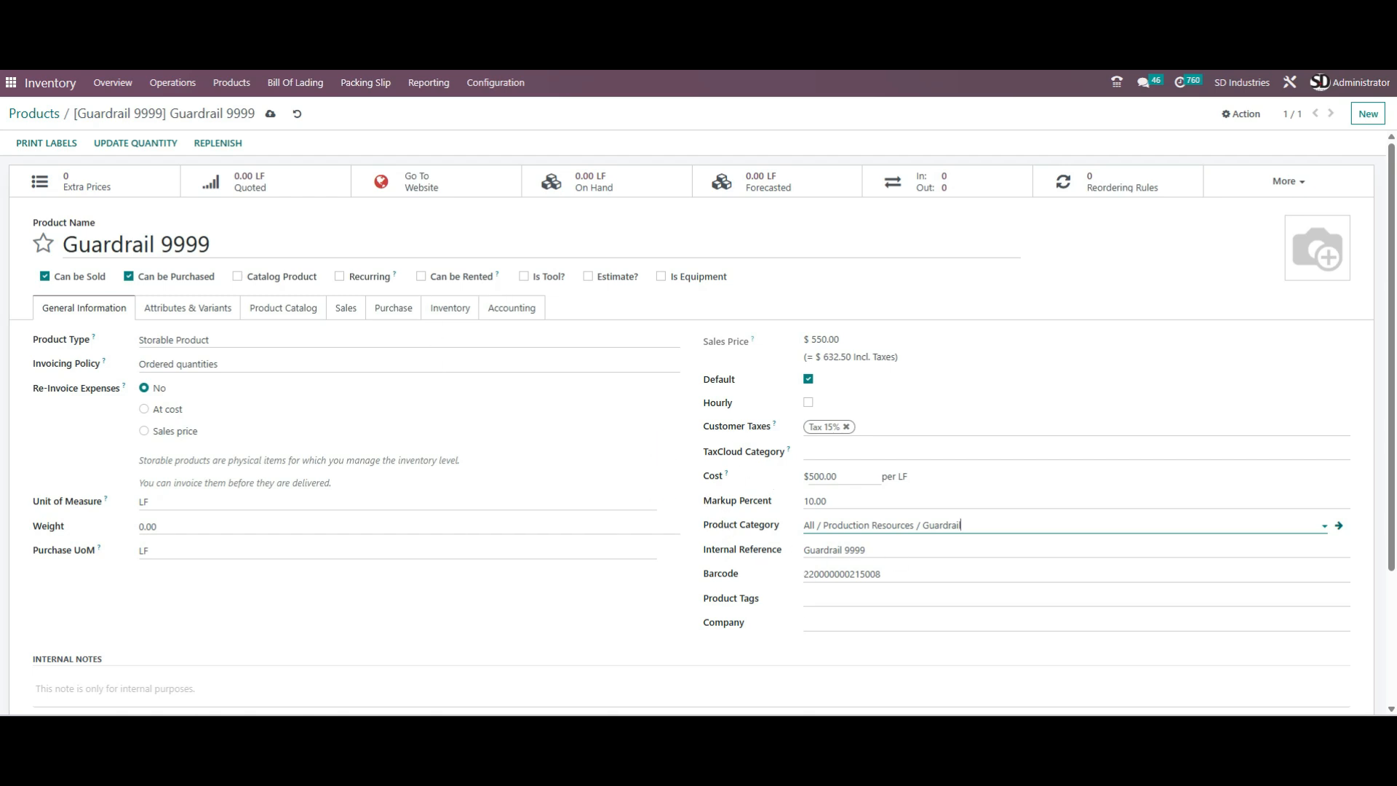
drag(865, 550, 805, 545)
key(ctrl+c)
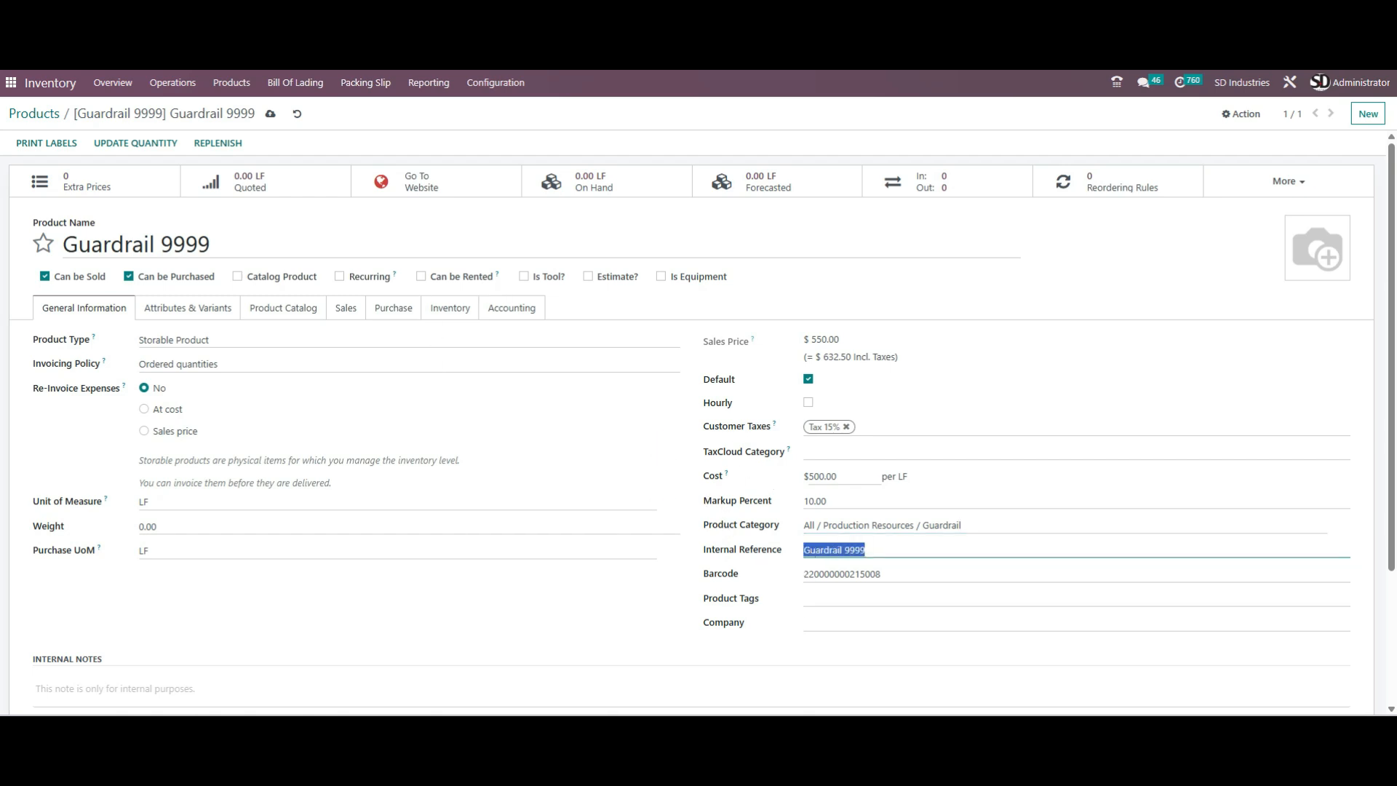
click(866, 550)
drag(866, 550, 780, 554)
key(ctrl+v)
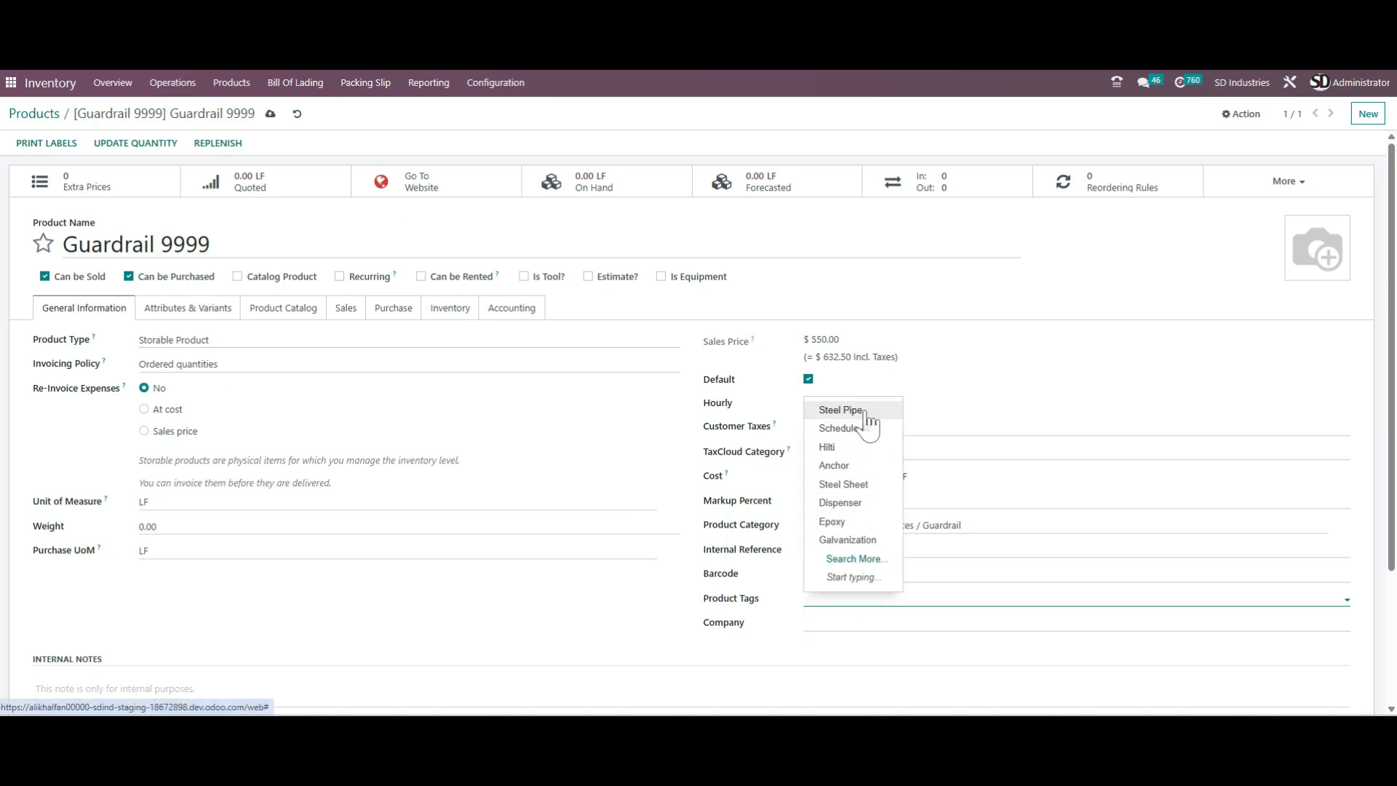
Add the Steel Pipe tag to the Guardrail 9999 product
click(841, 410)
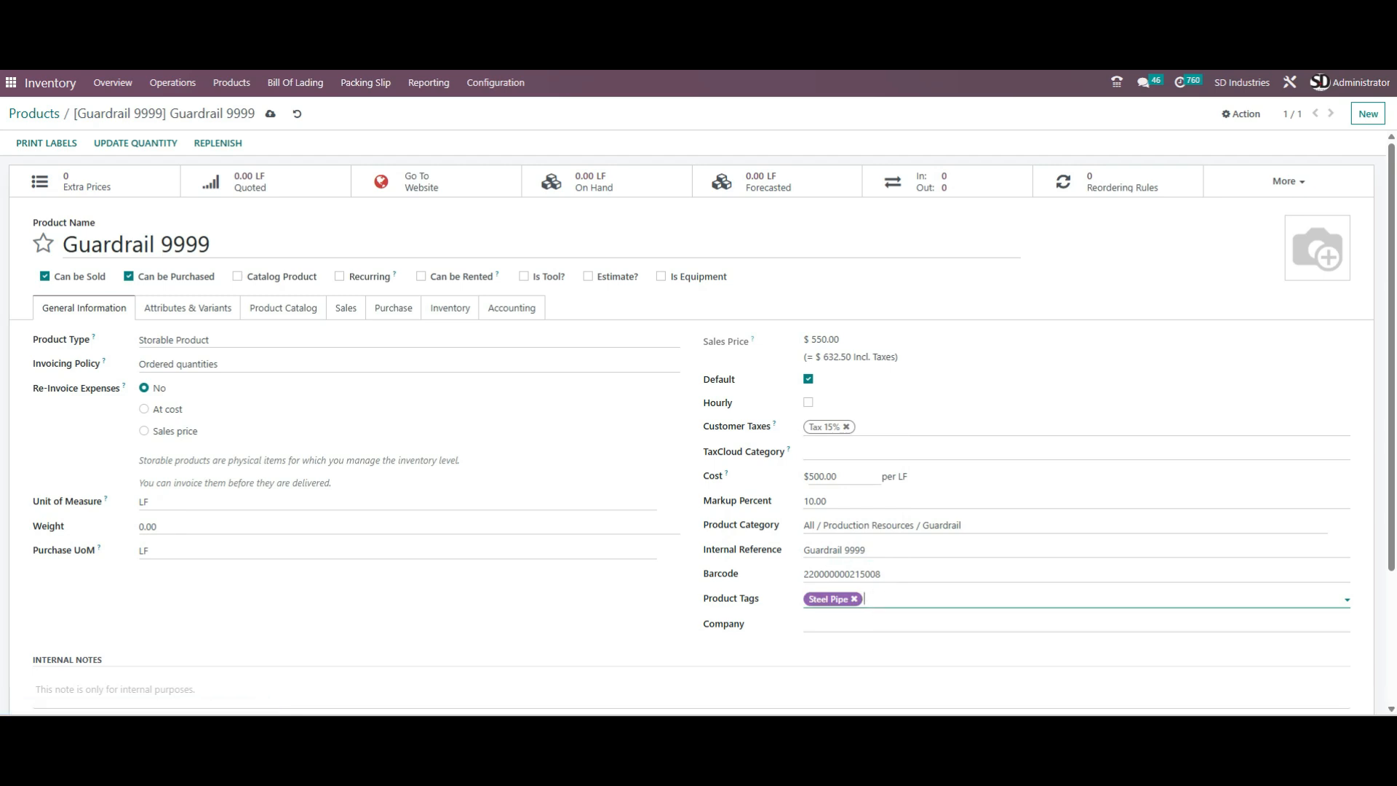
click(906, 599)
click(933, 527)
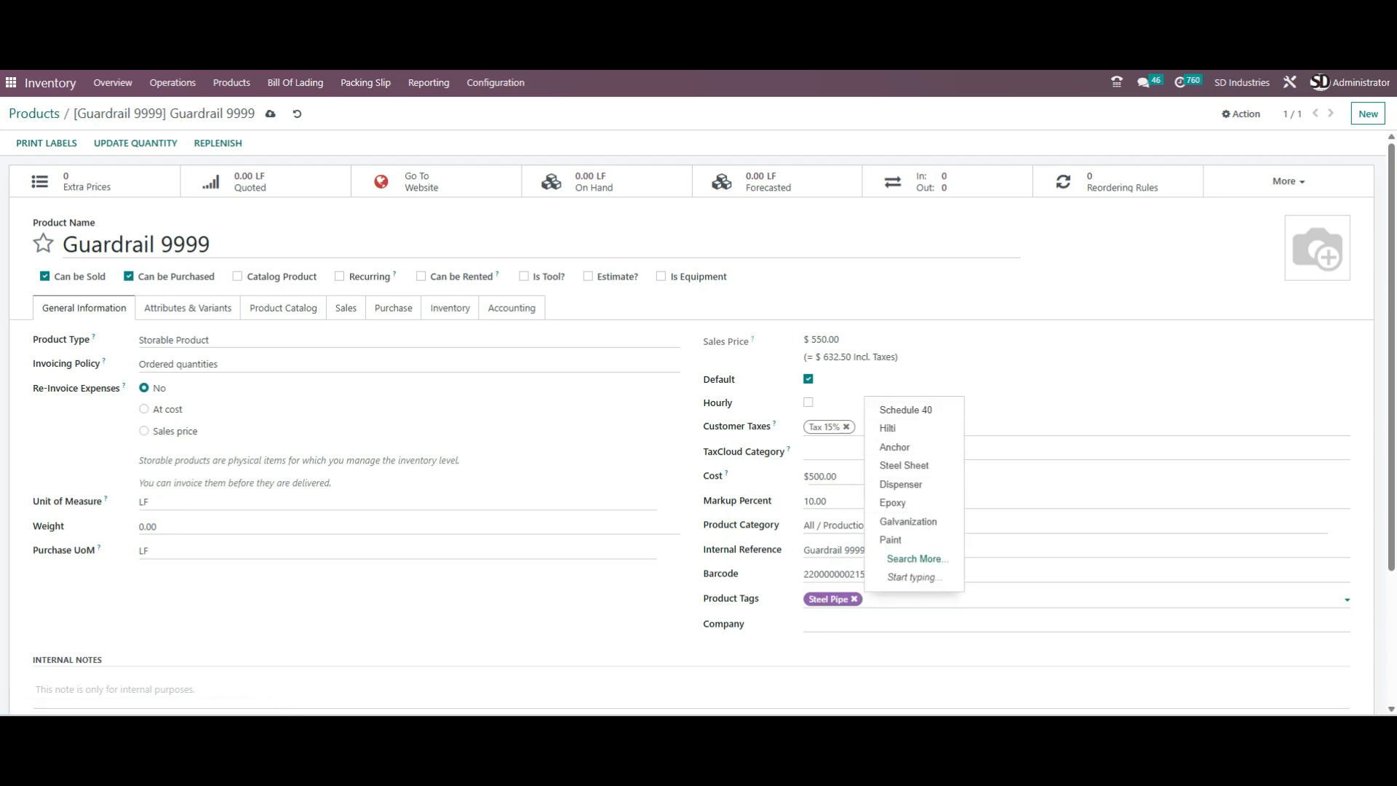
Examine the full list of product tags and the color and ribbon options for a new tag, without saving one
click(914, 559)
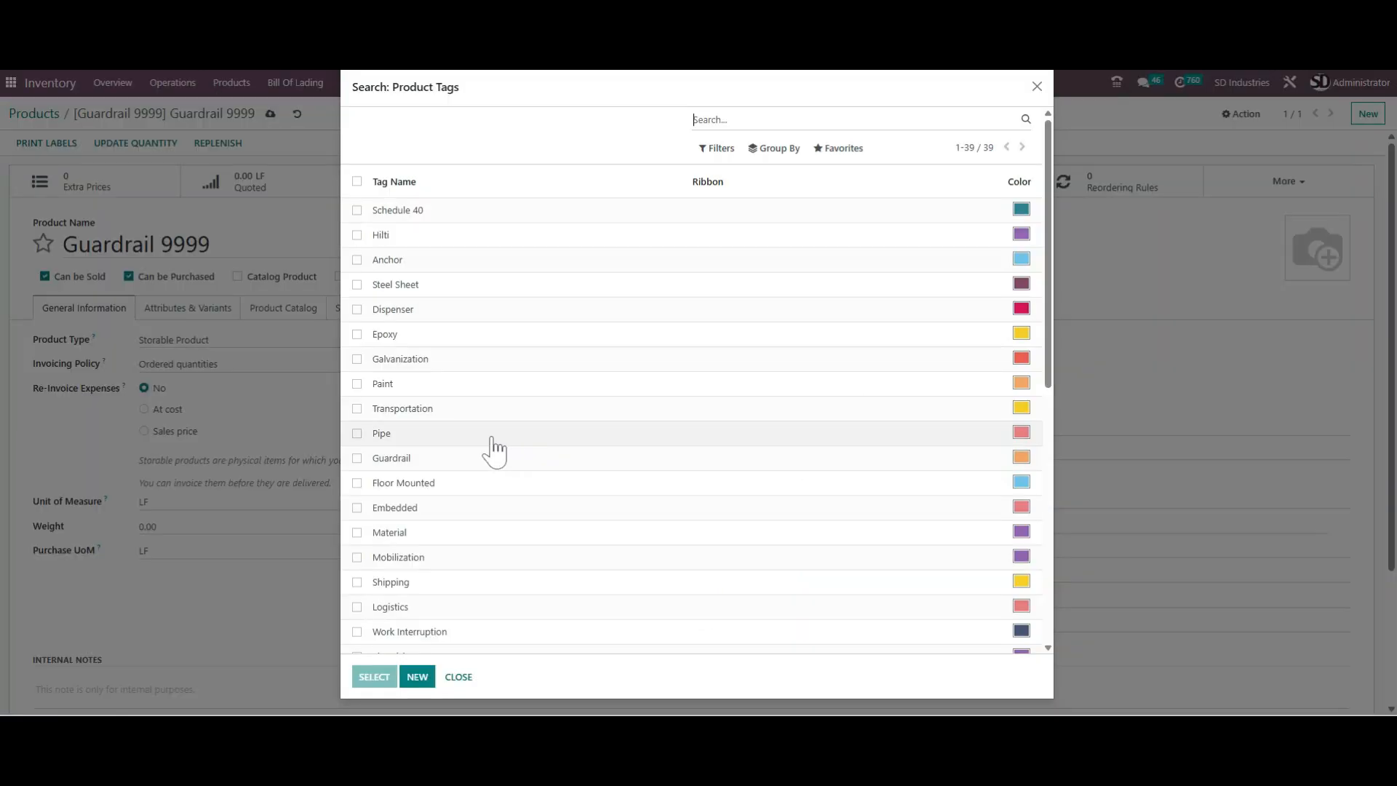
scroll(502, 510, down, 6)
scroll(582, 400, up, 6)
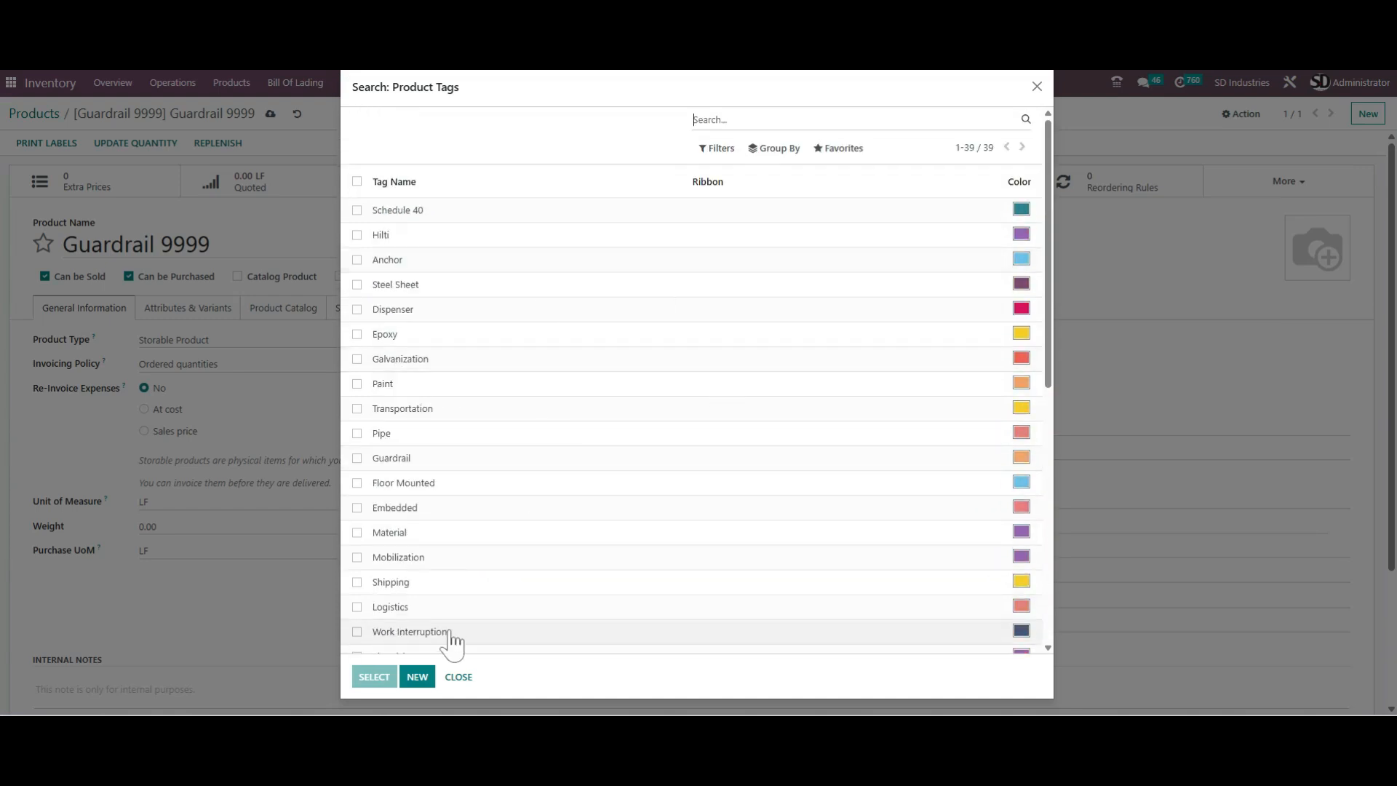
click(416, 676)
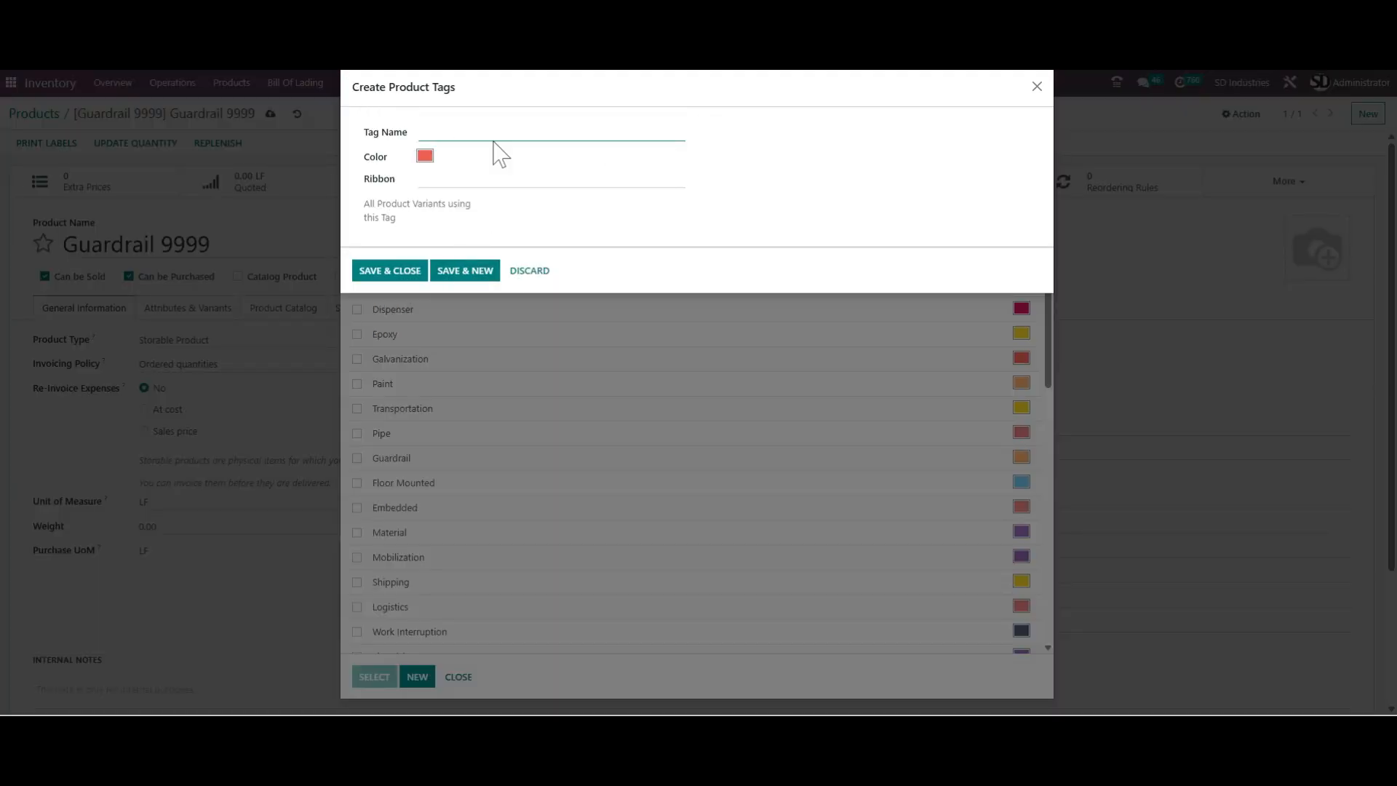
click(425, 155)
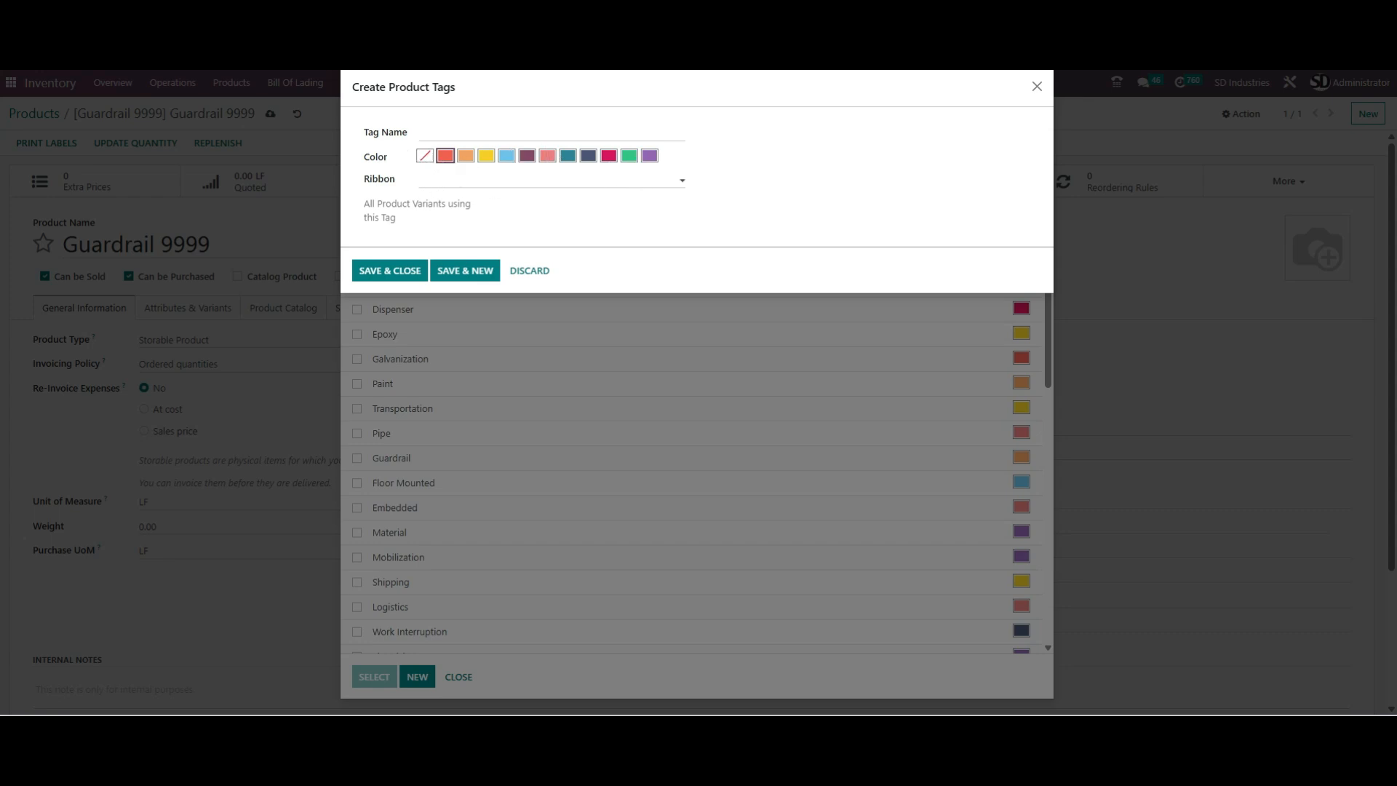
click(451, 180)
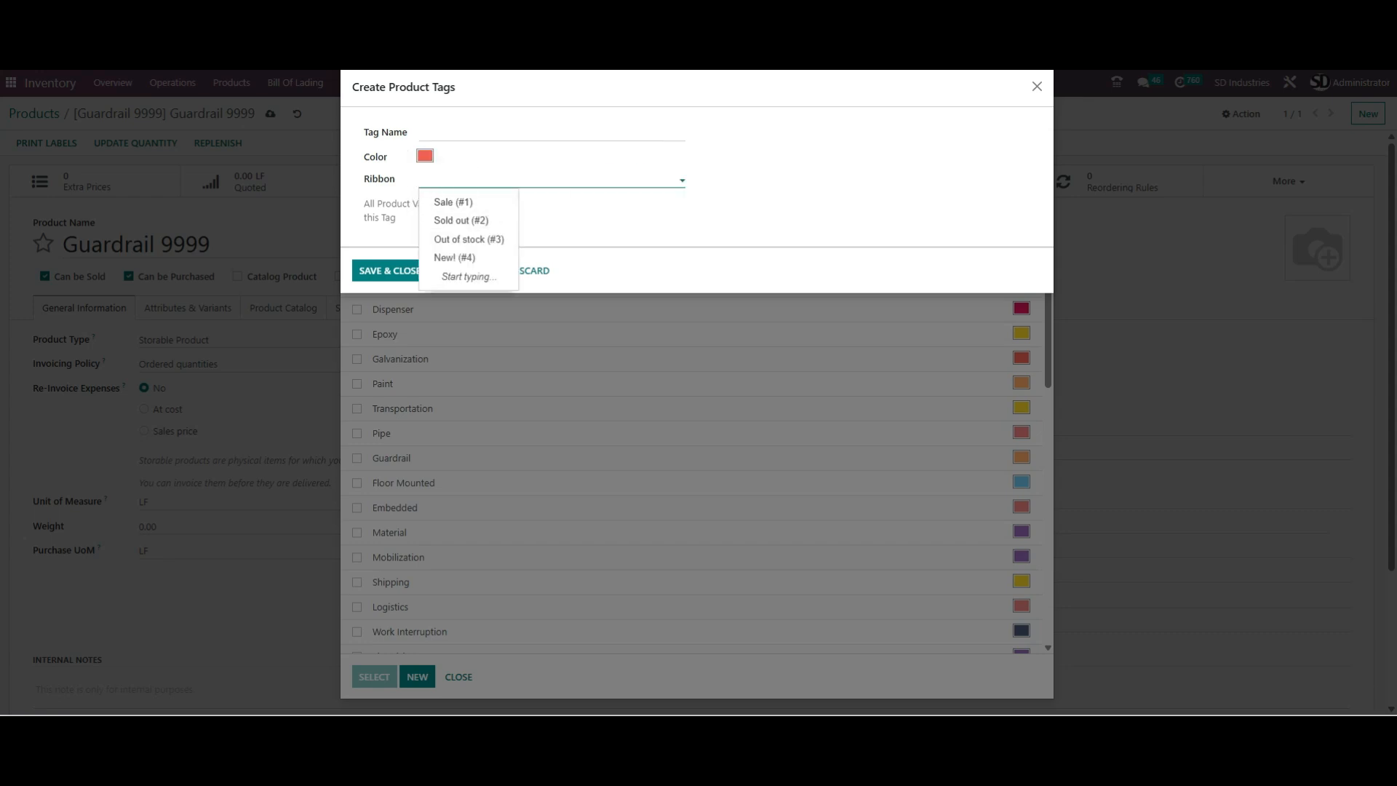
click(876, 231)
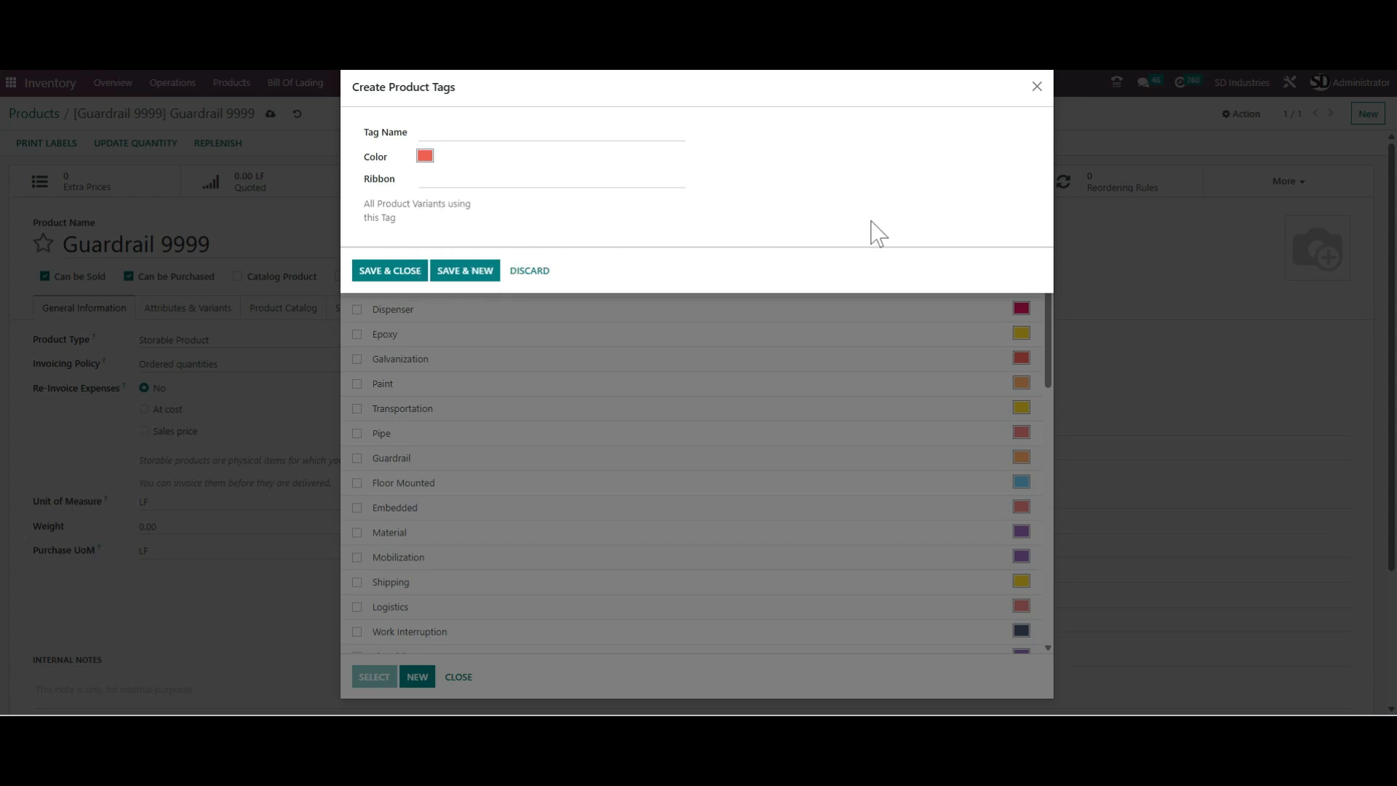
click(523, 284)
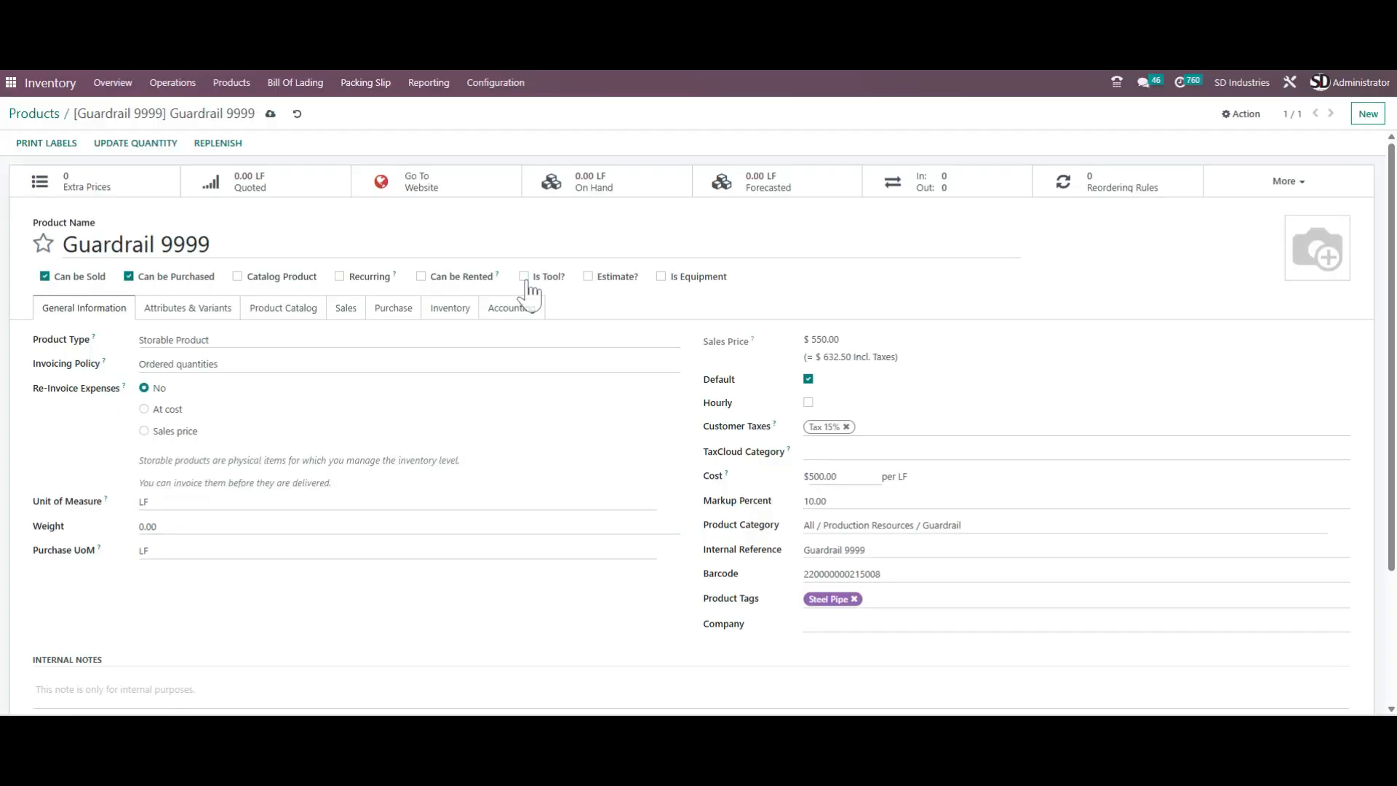
Check the company choices for the product and the attributes available for its variants
click(840, 627)
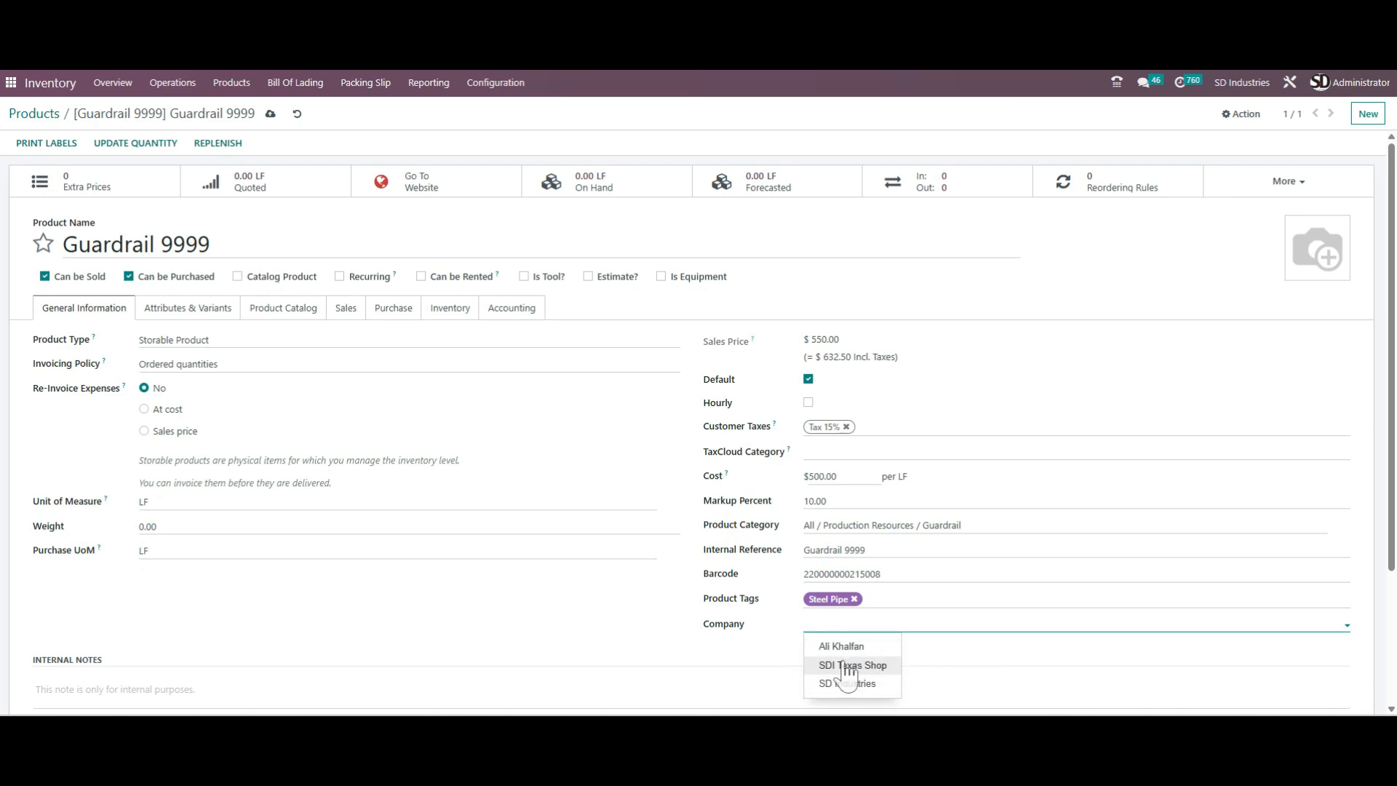
click(958, 664)
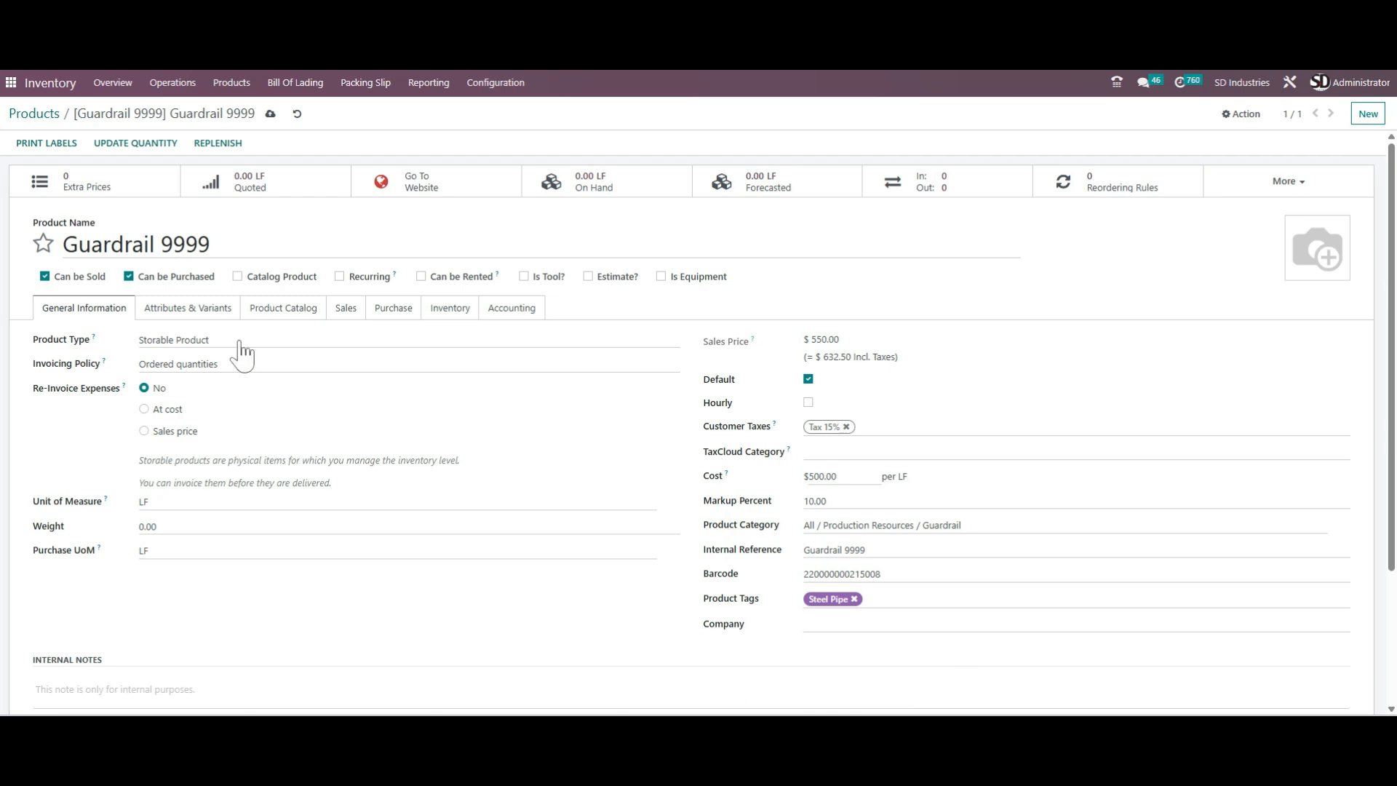
click(187, 308)
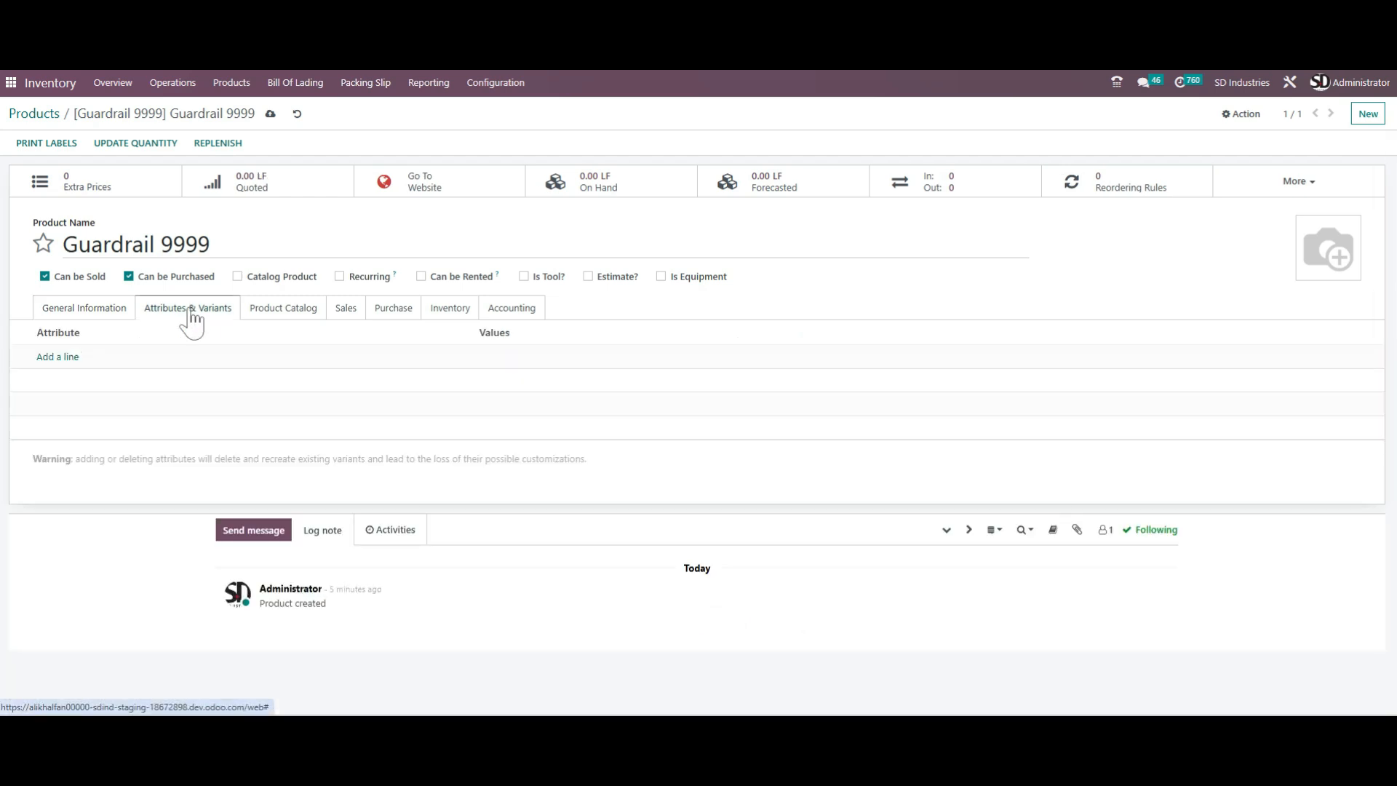
click(58, 356)
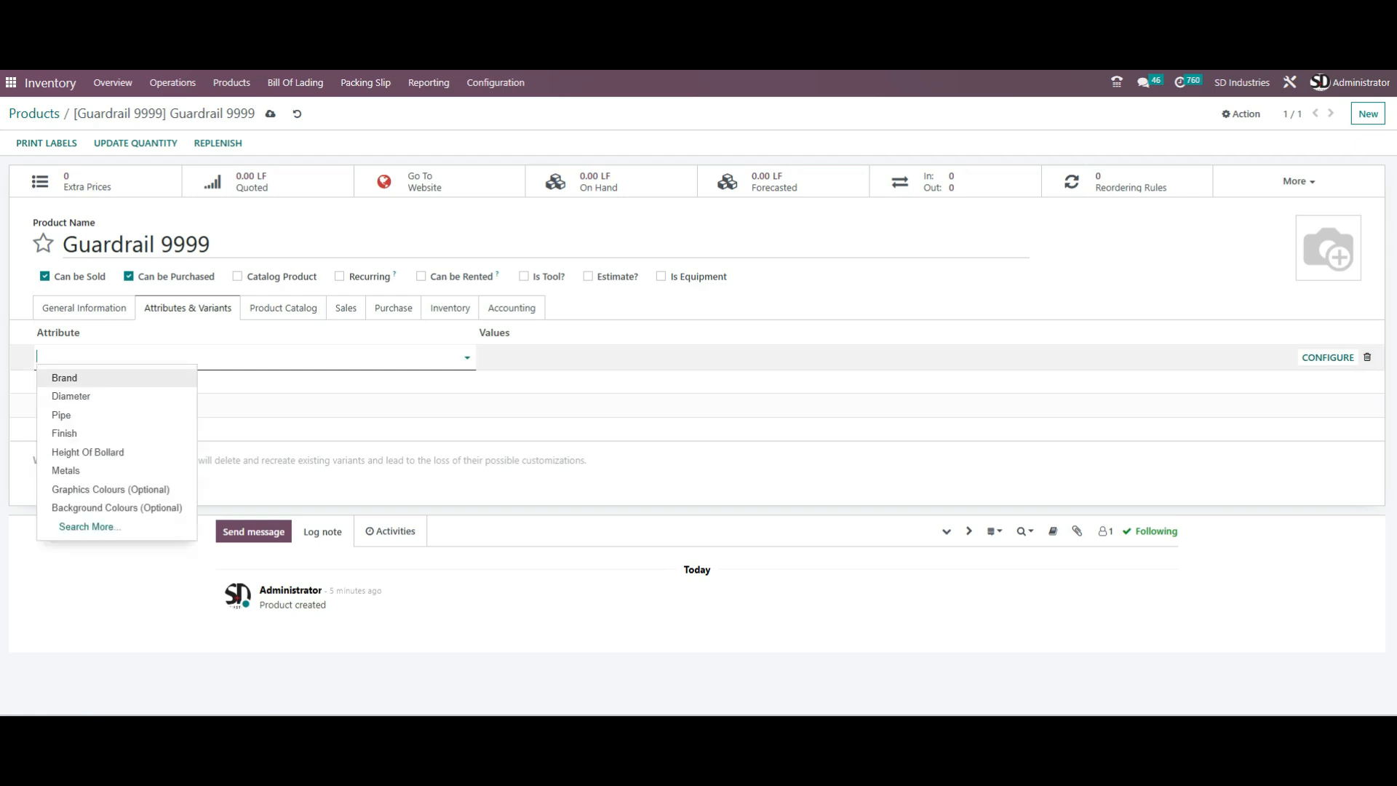
Create a new product attribute named Test in the Inventory configuration
click(495, 83)
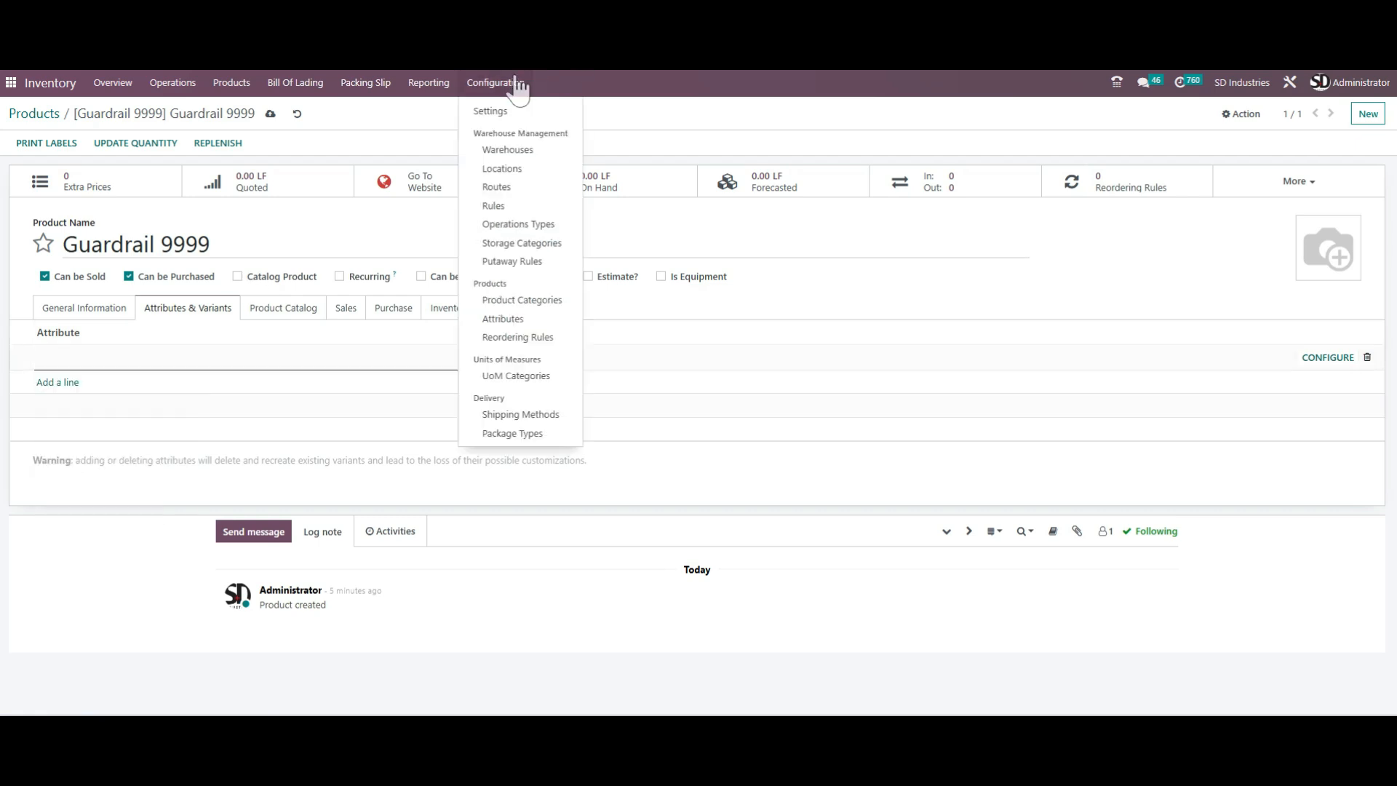
click(509, 320)
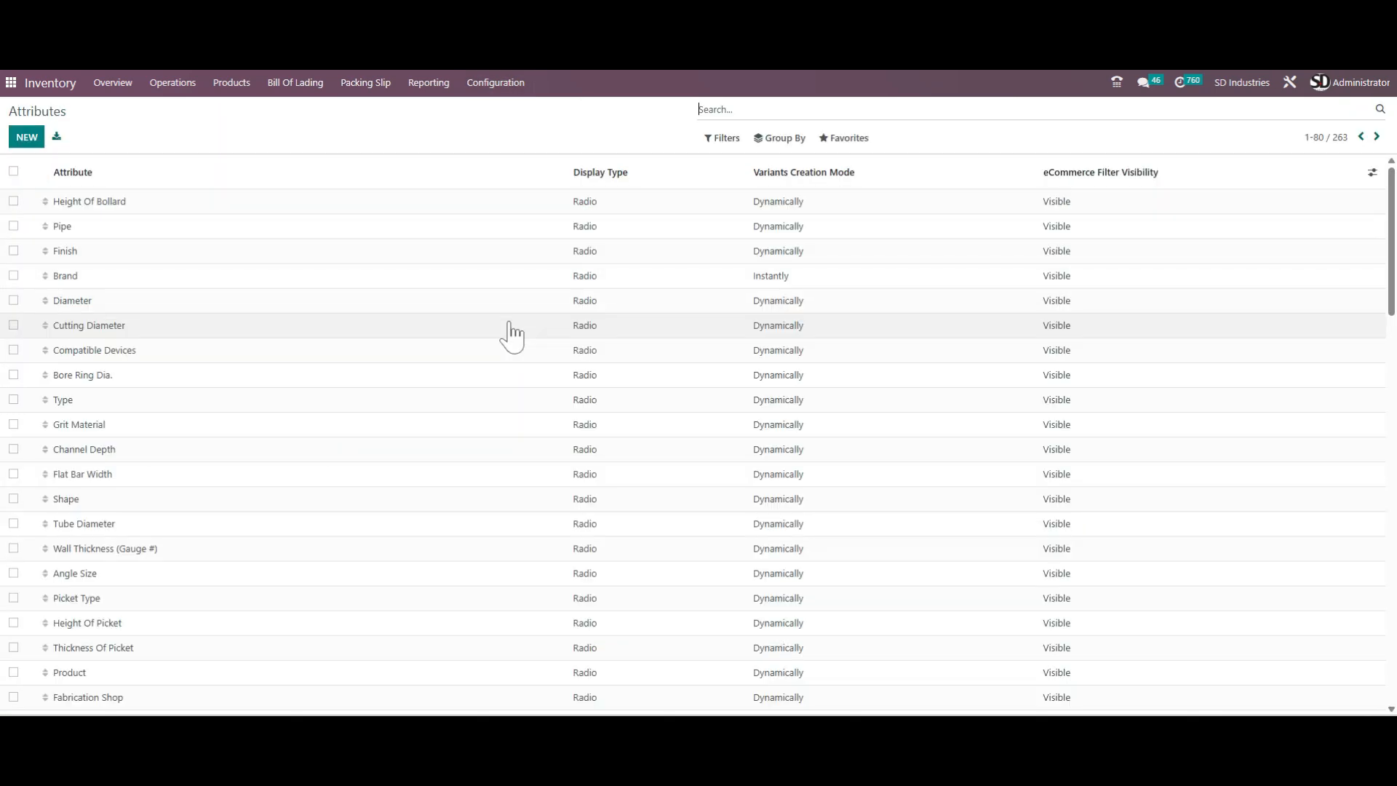
click(26, 137)
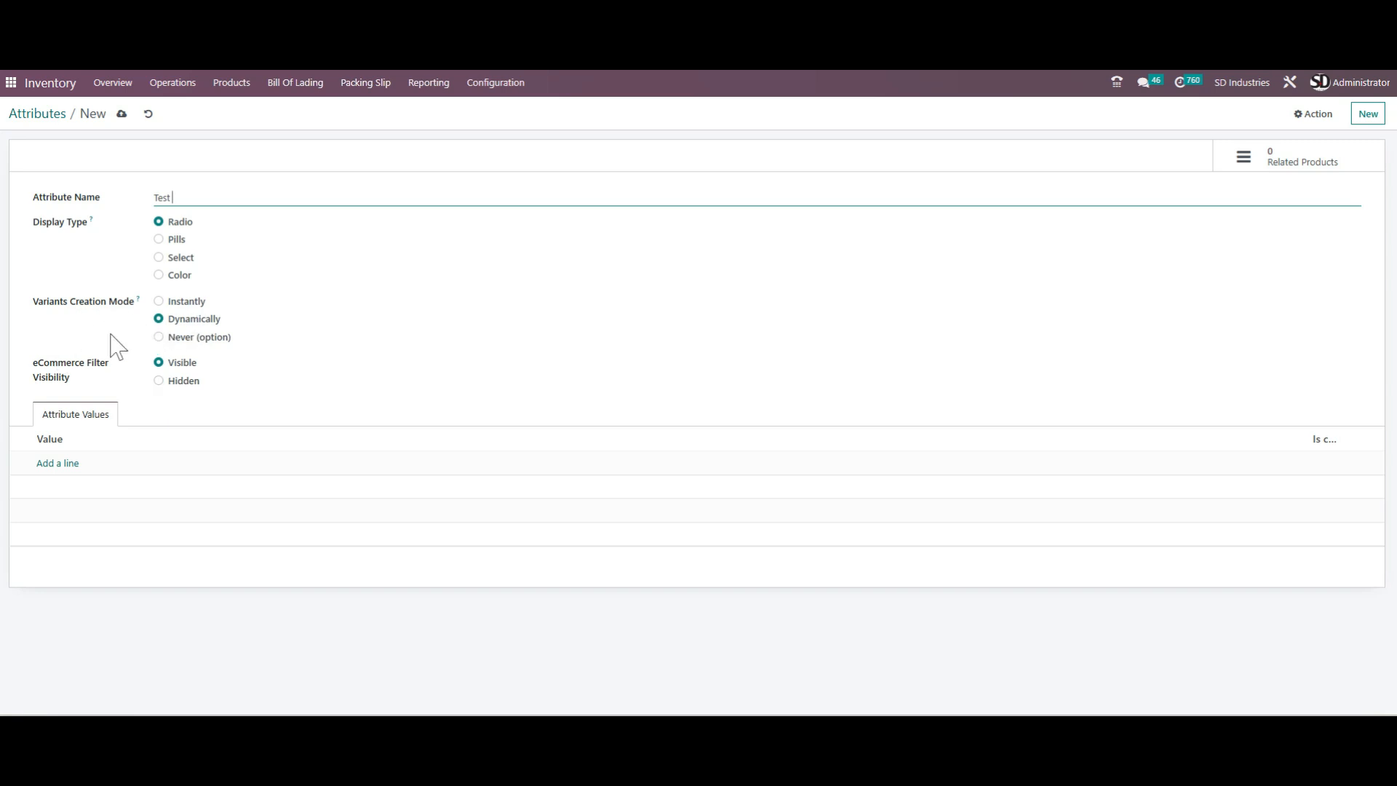
Add the values 1, 2 and 3 to the Test attribute and save it
click(55, 467)
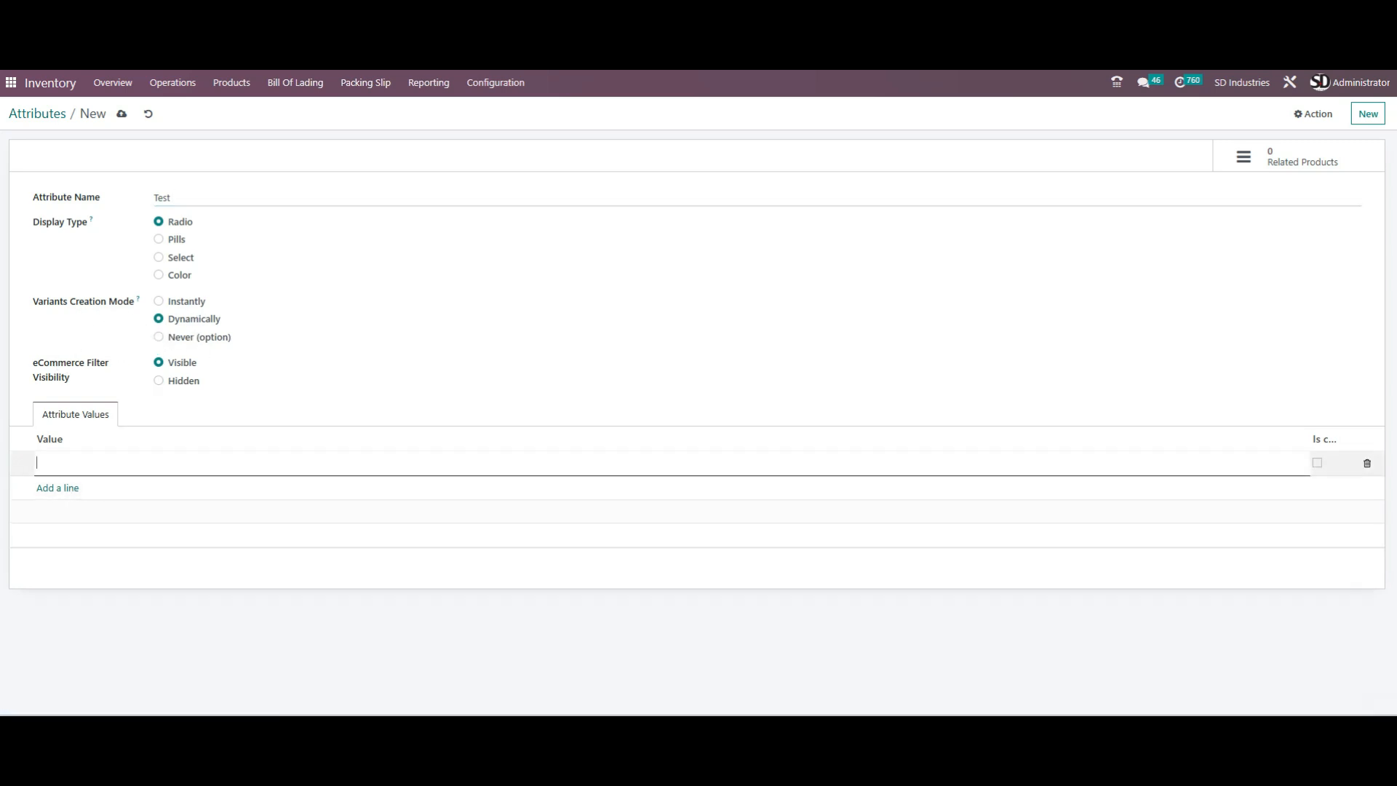
text(1)
click(59, 489)
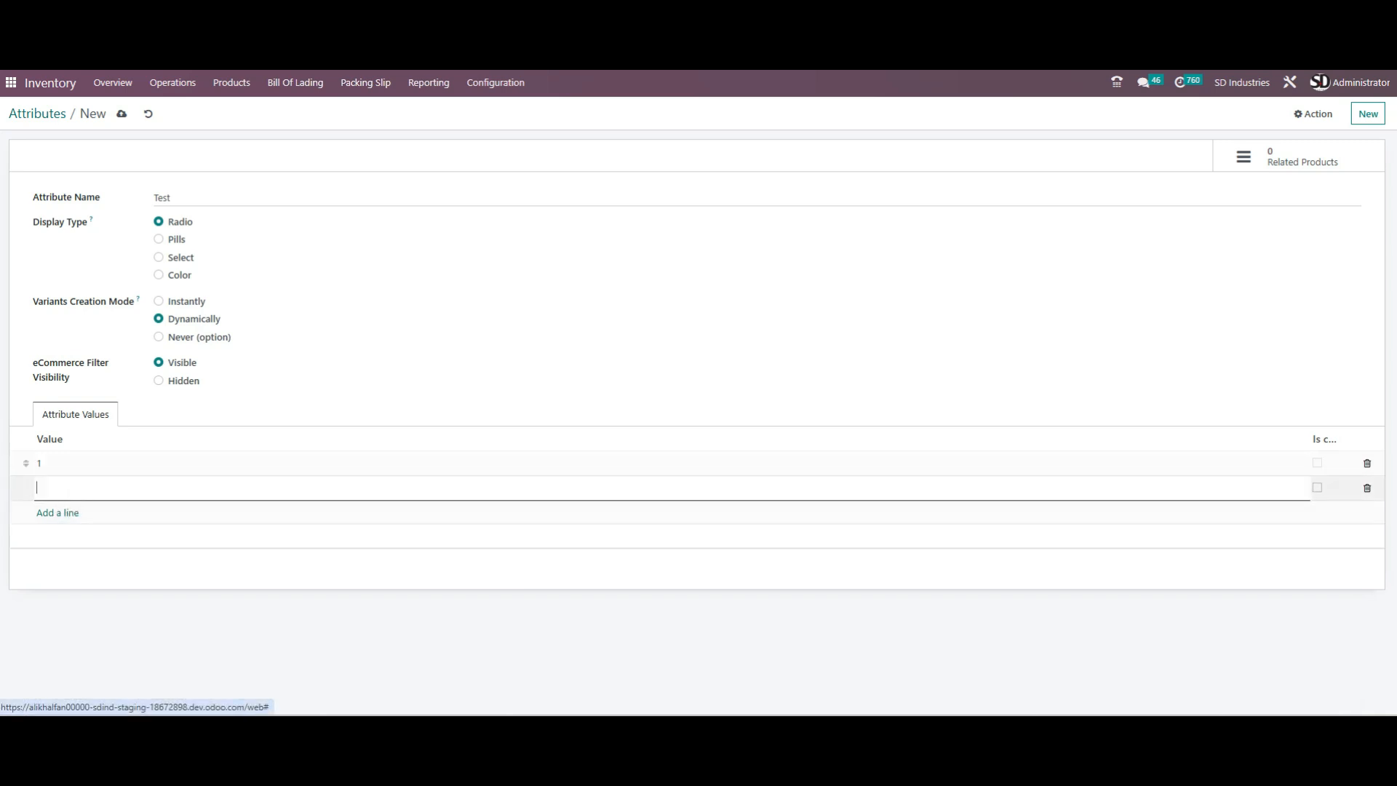
text(2)
click(60, 513)
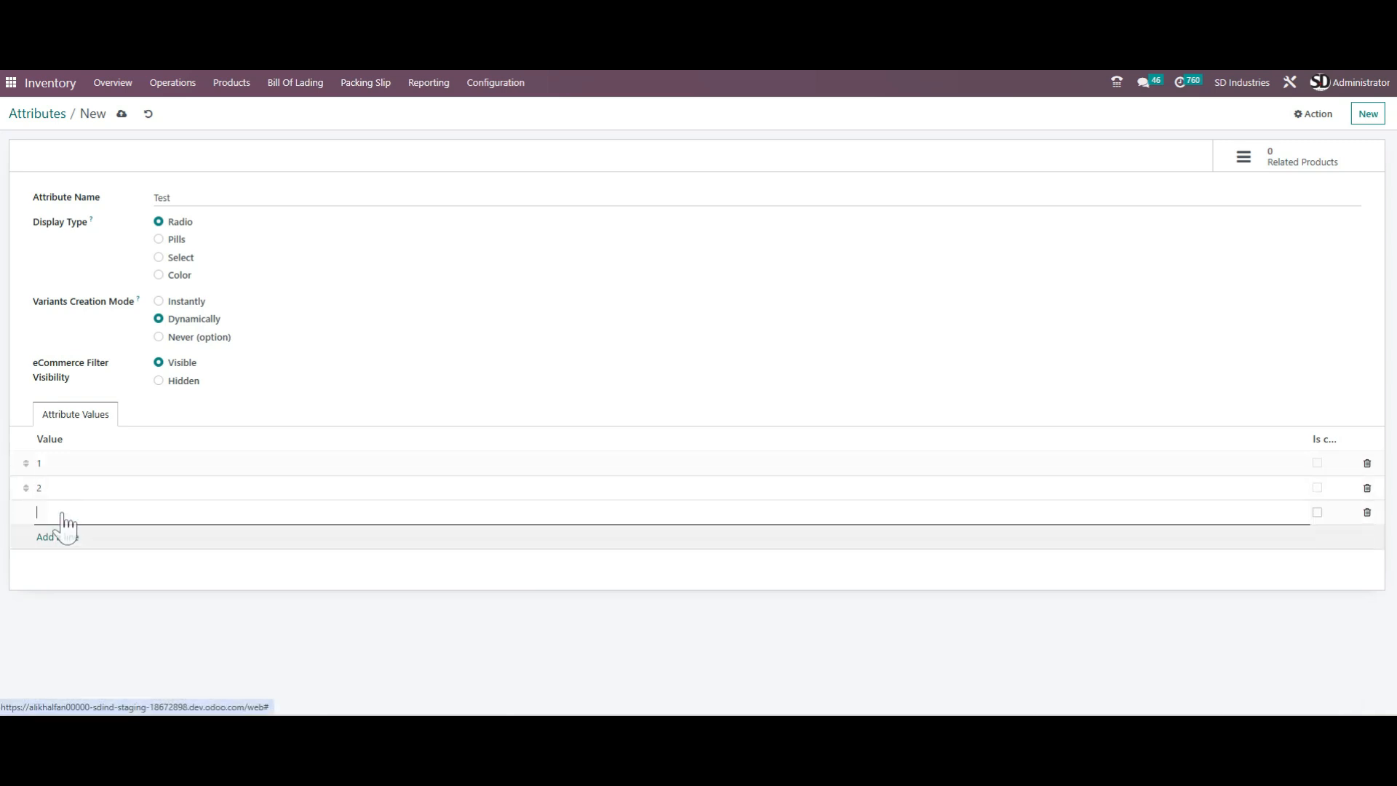
text(3)
click(111, 622)
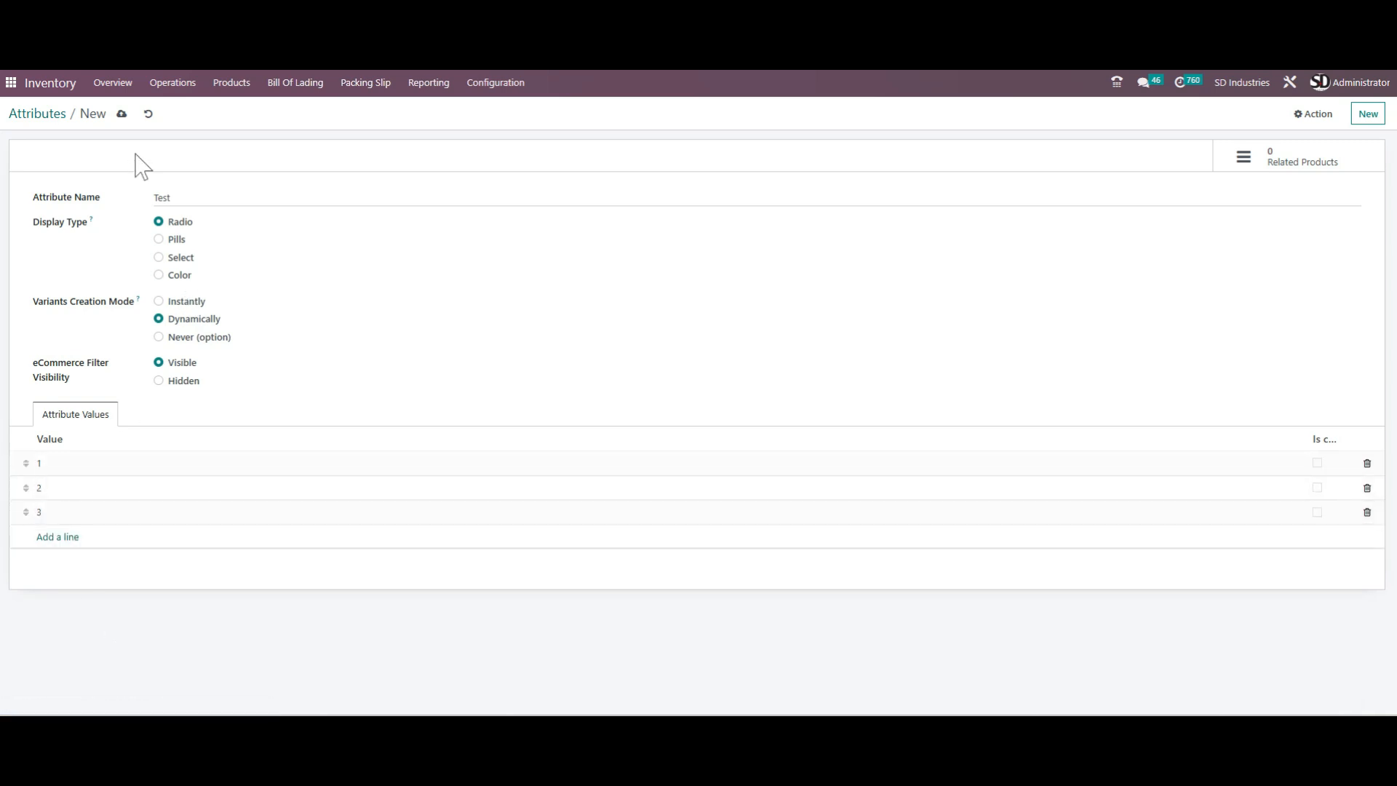
click(122, 113)
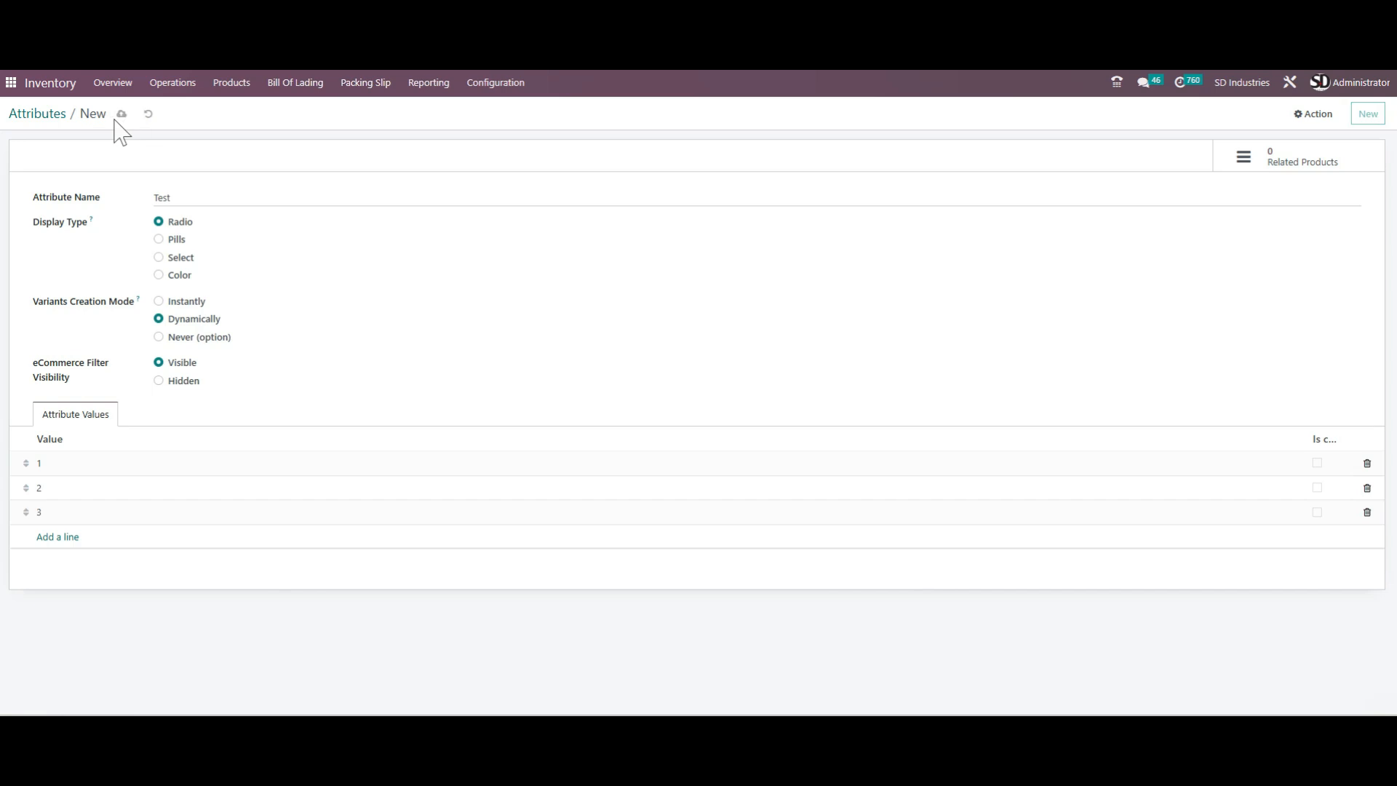
Leave the Test attribute and return to the Inventory product list
click(40, 116)
key(alt+Left)
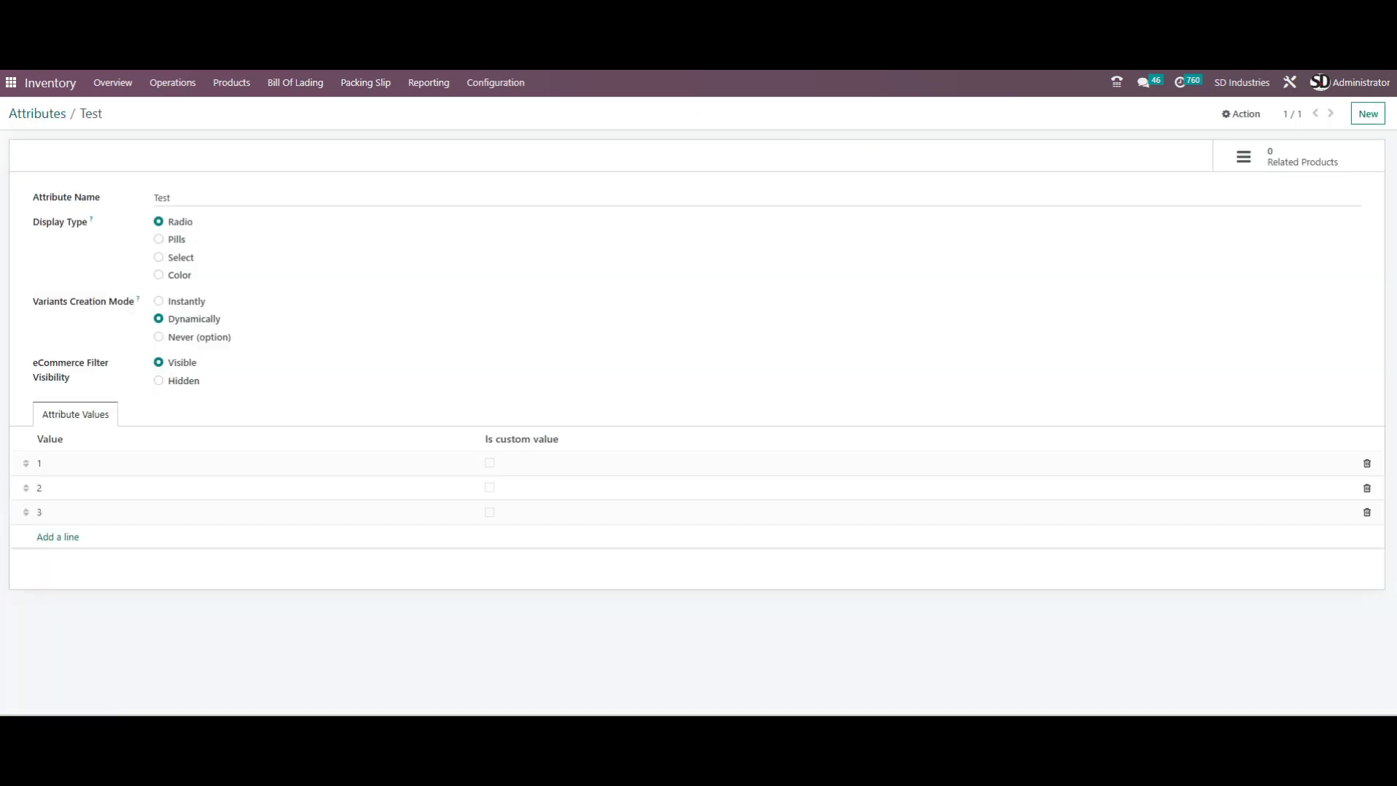
key(alt+Left)
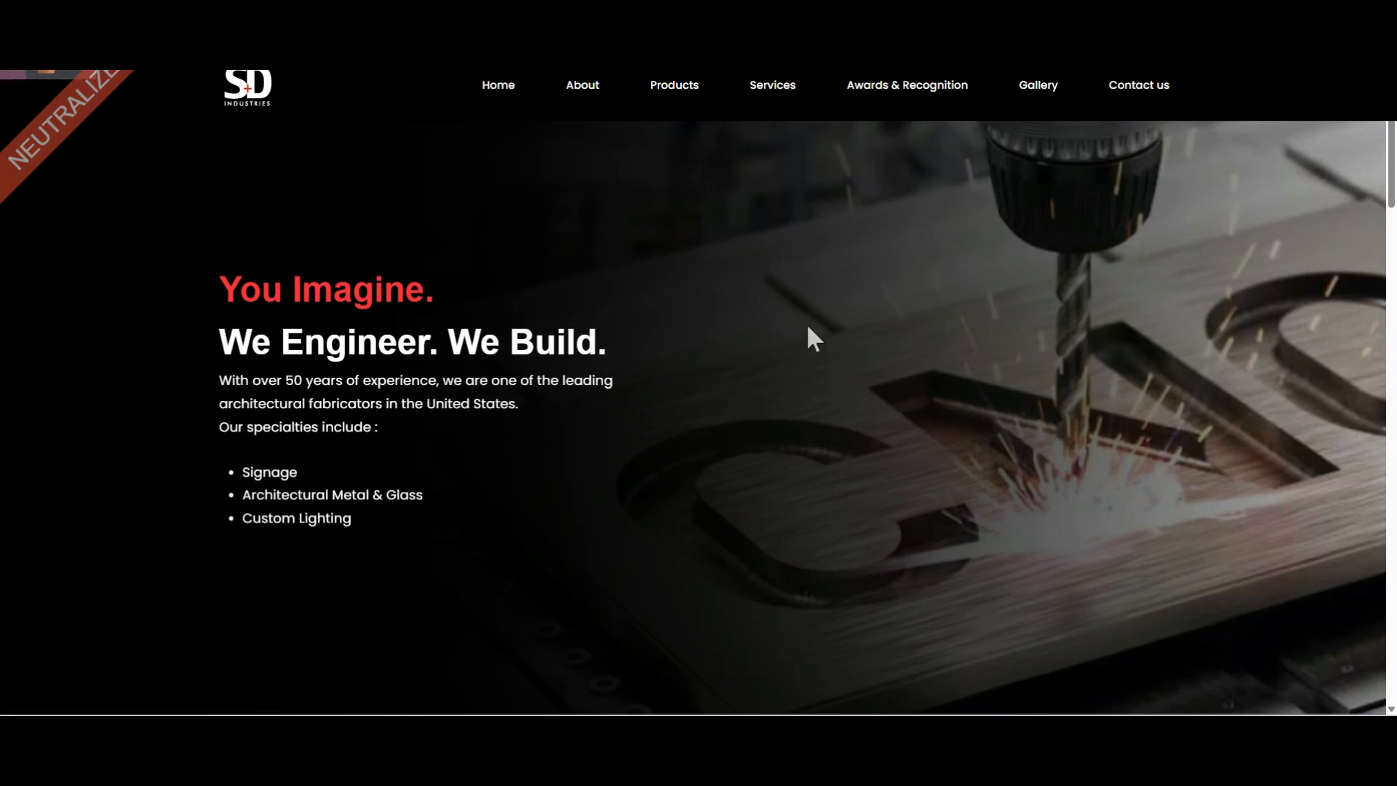
key(alt+Left)
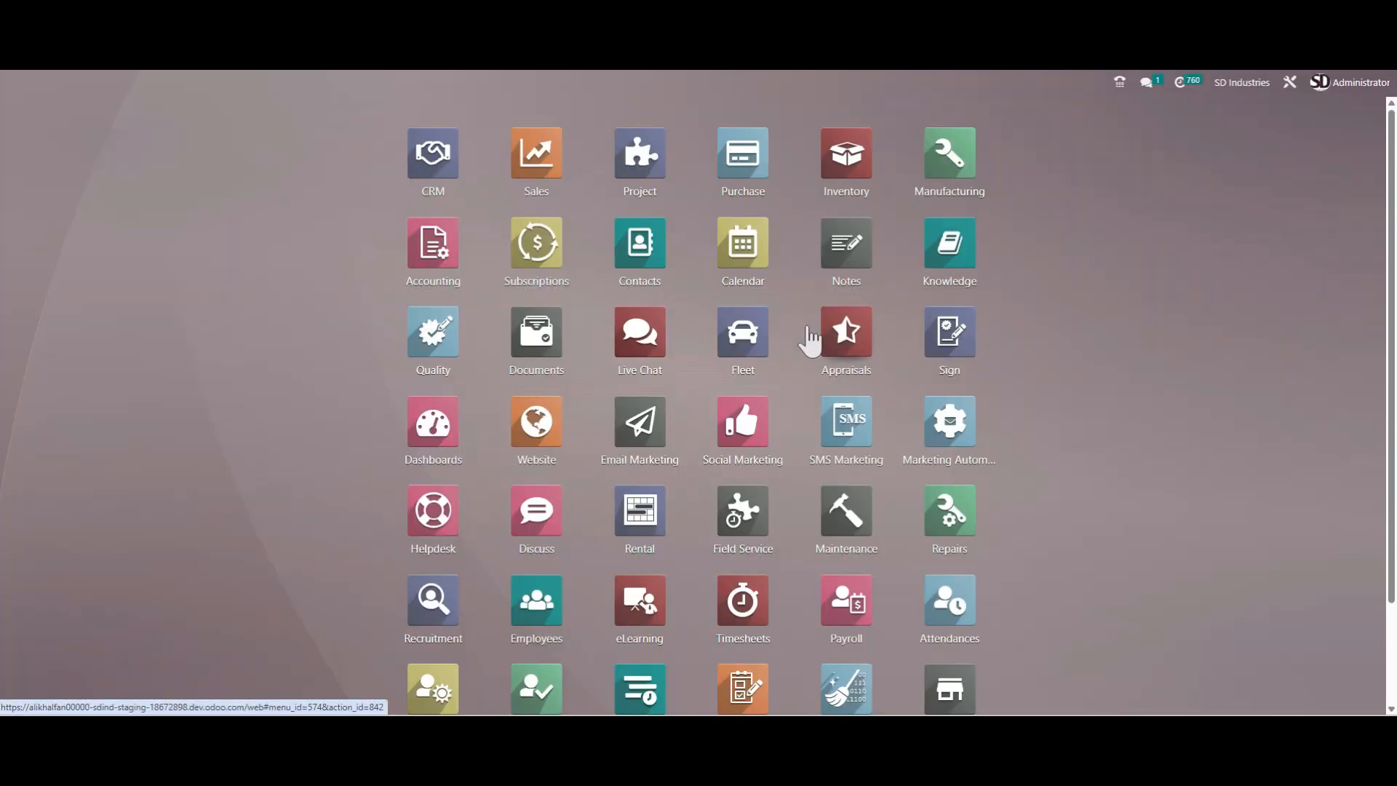
click(847, 156)
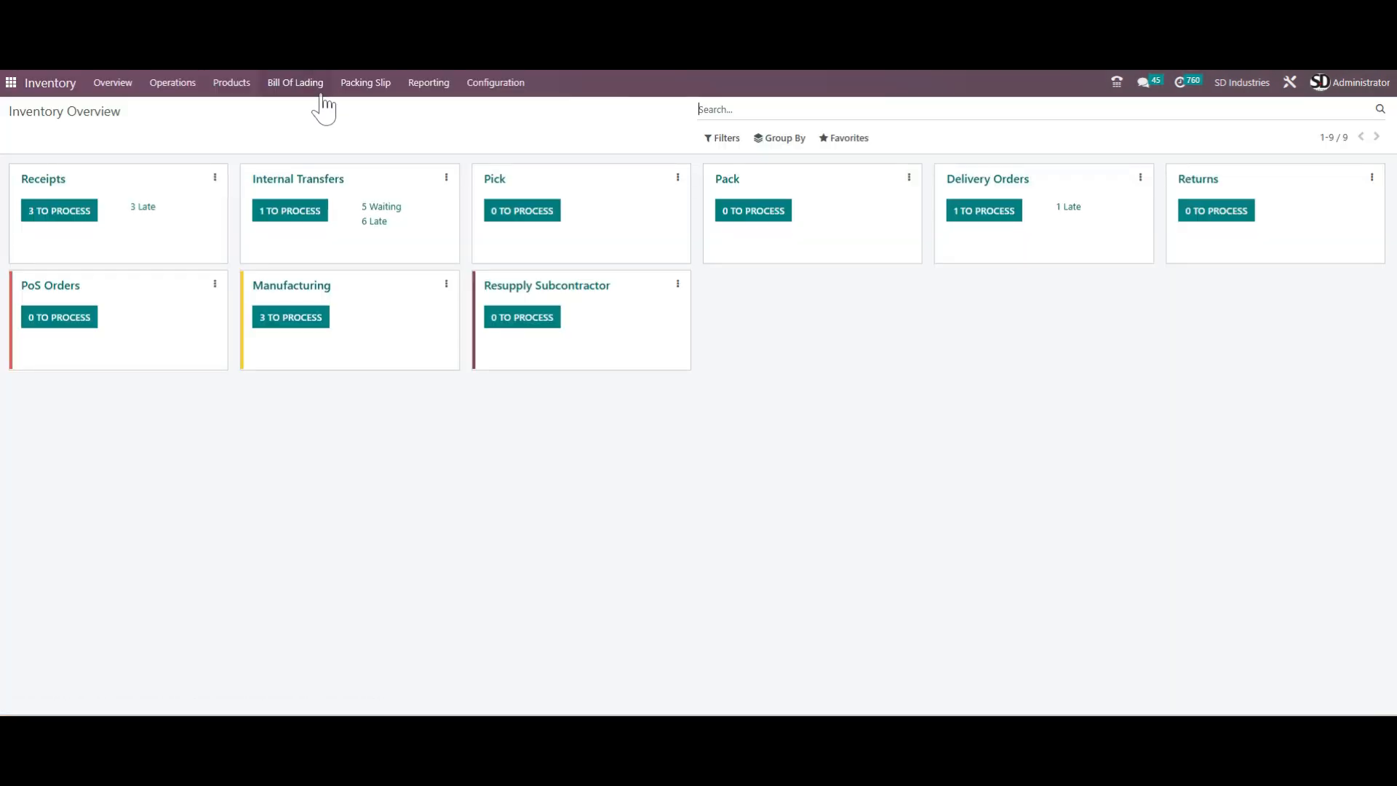
click(230, 85)
click(254, 116)
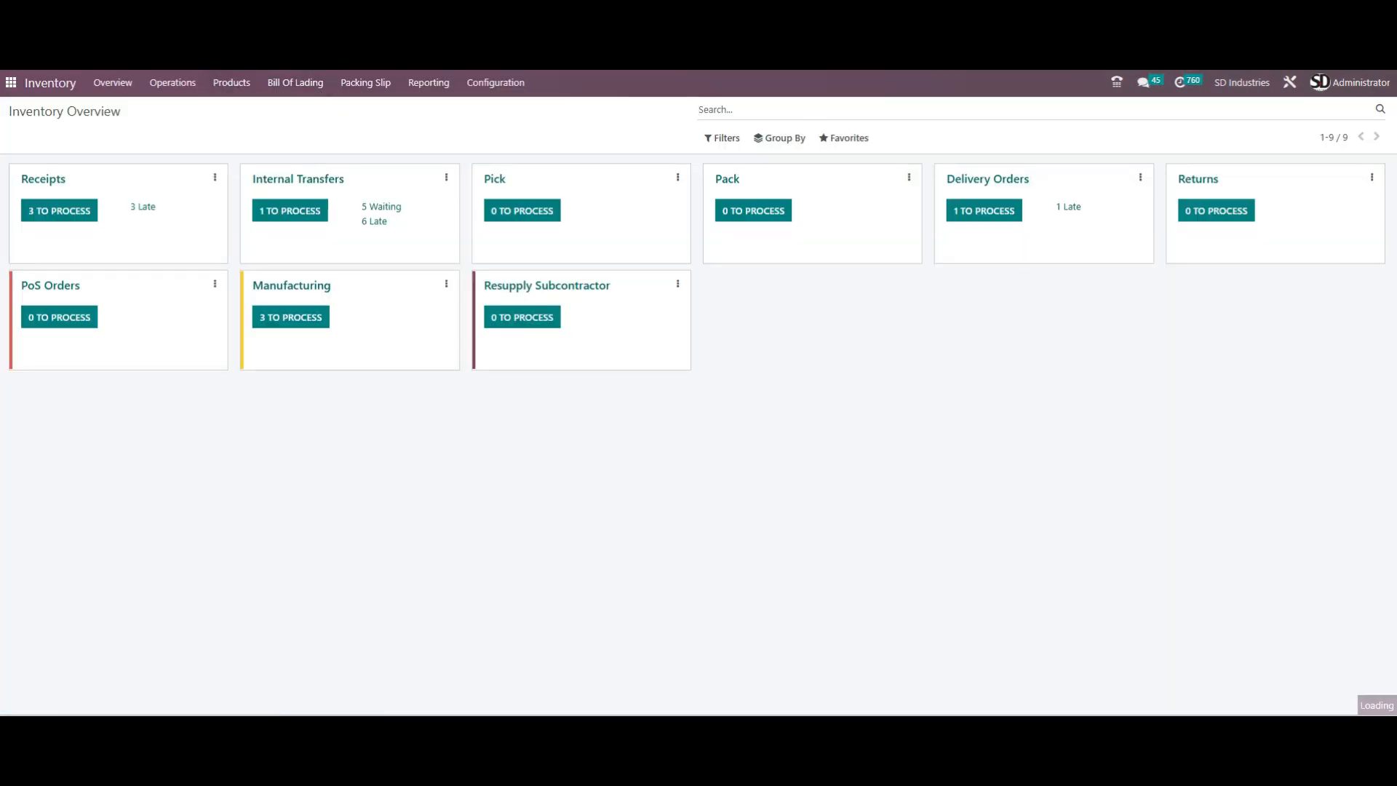
Search the products for guardrail and open the Guardrail 9999 product
text(guardr)
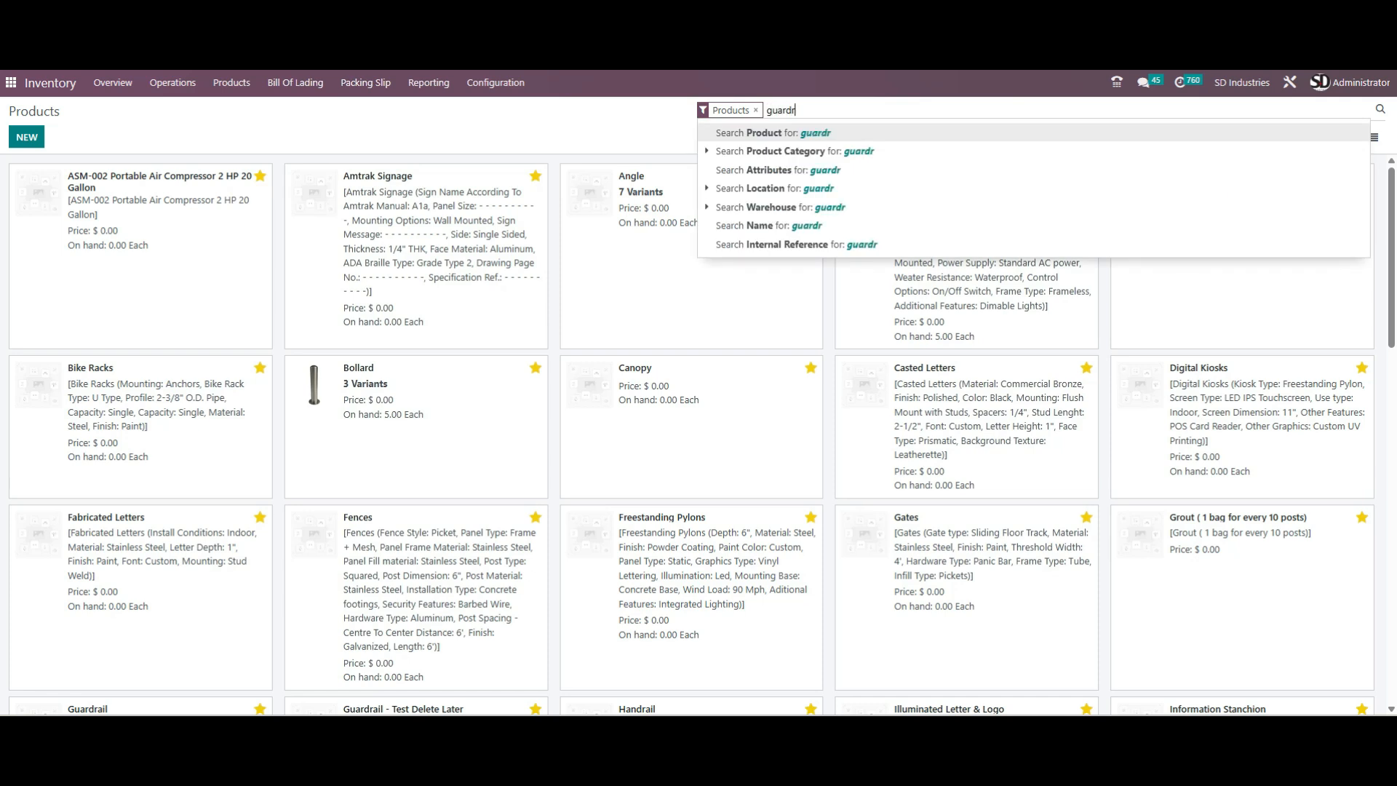
text(ail)
key(Return)
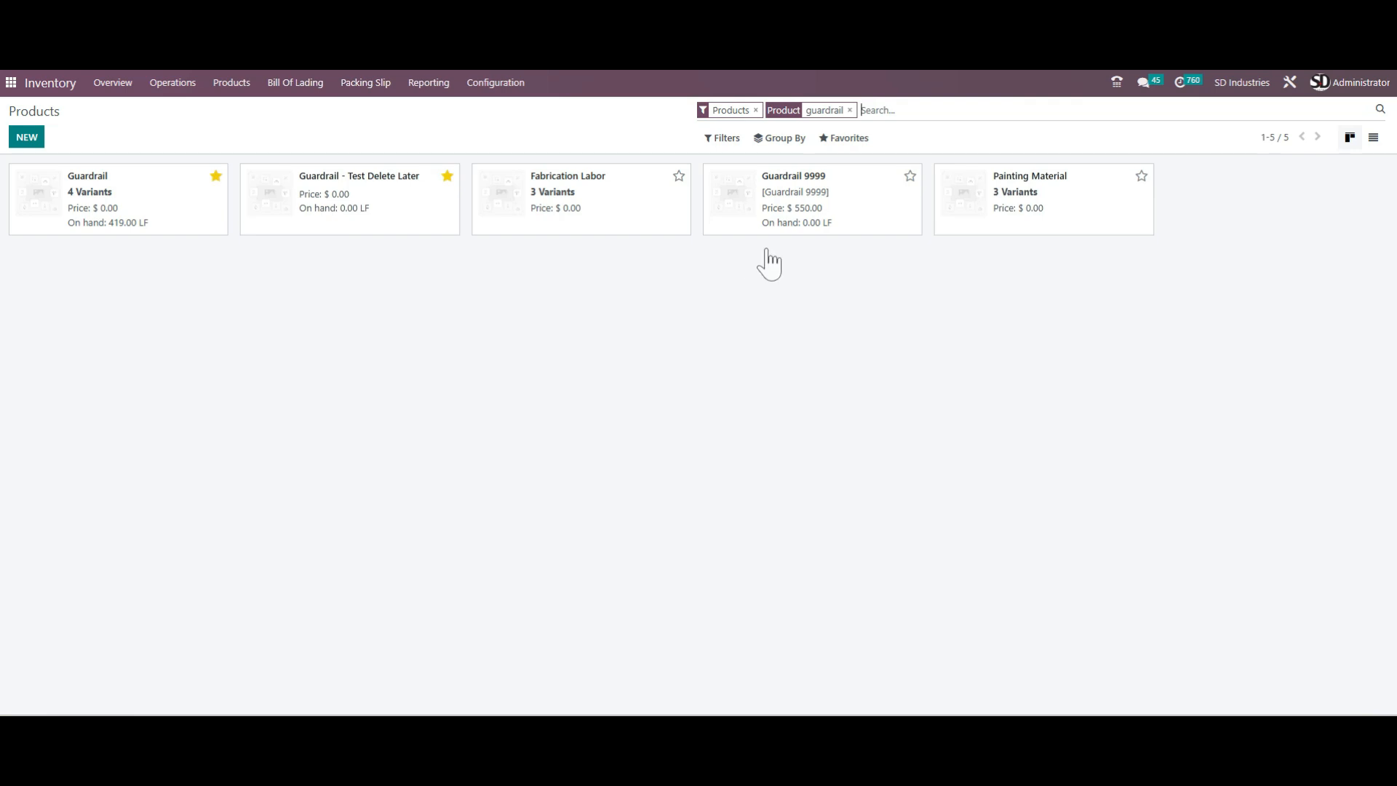
click(844, 200)
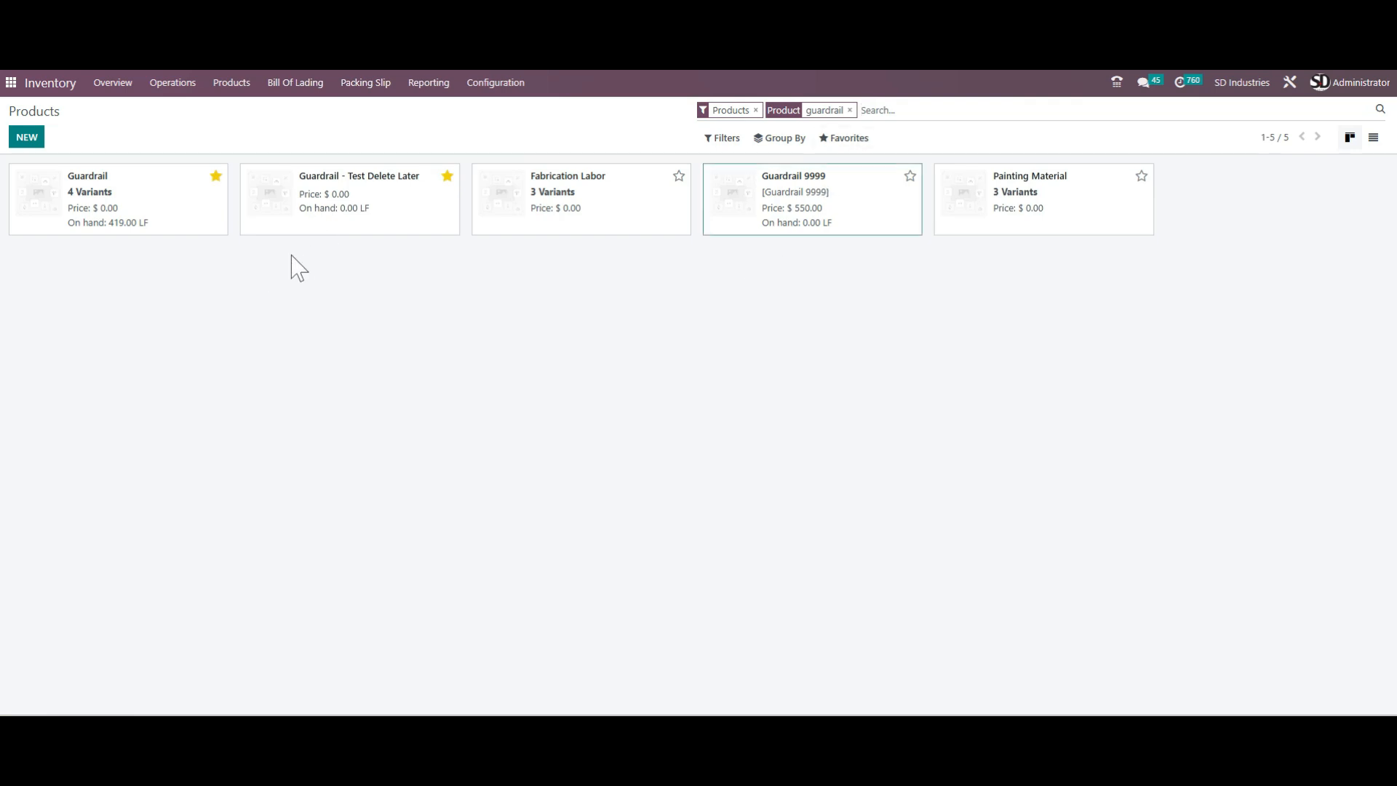
Add a Test attribute line to the Guardrail 9999 product's variants
click(188, 308)
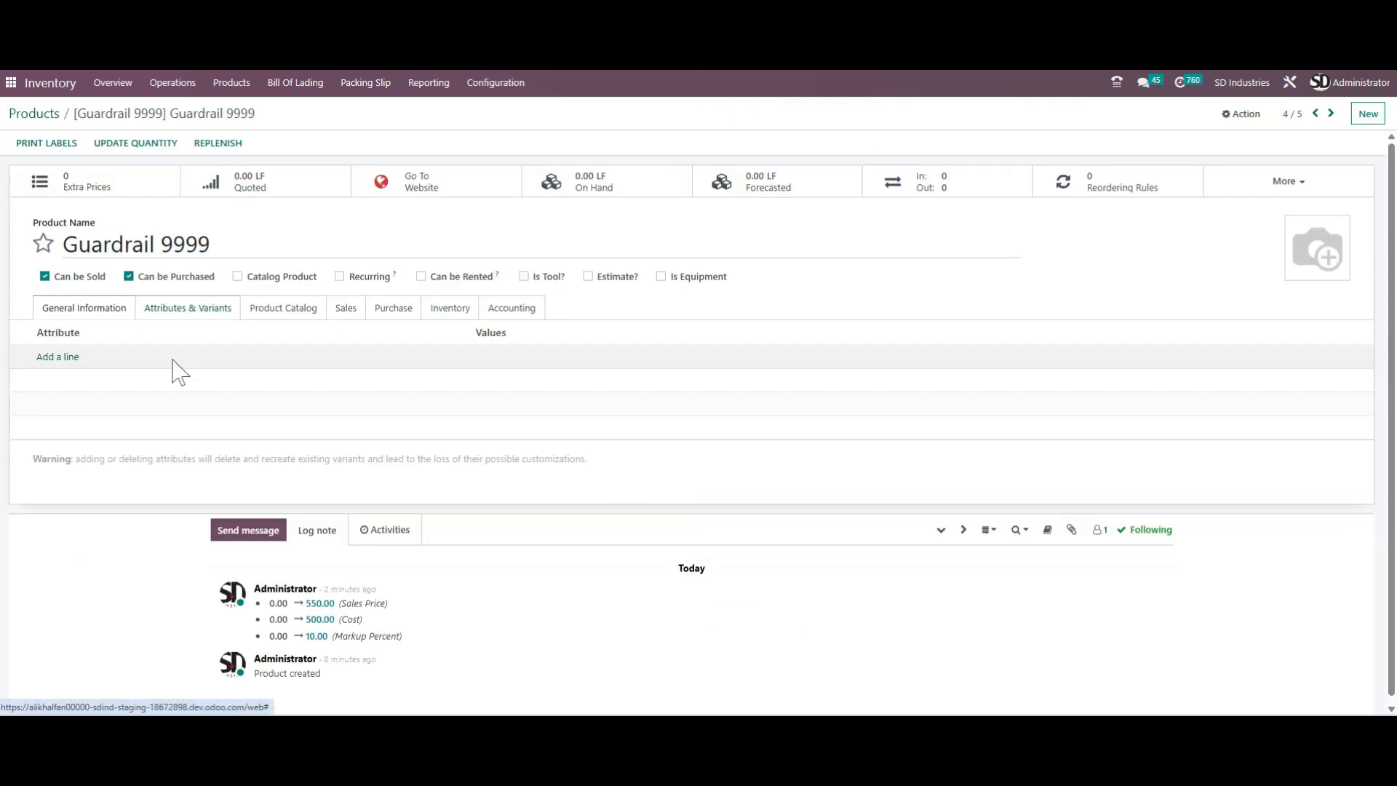
click(73, 365)
click(72, 366)
click(73, 360)
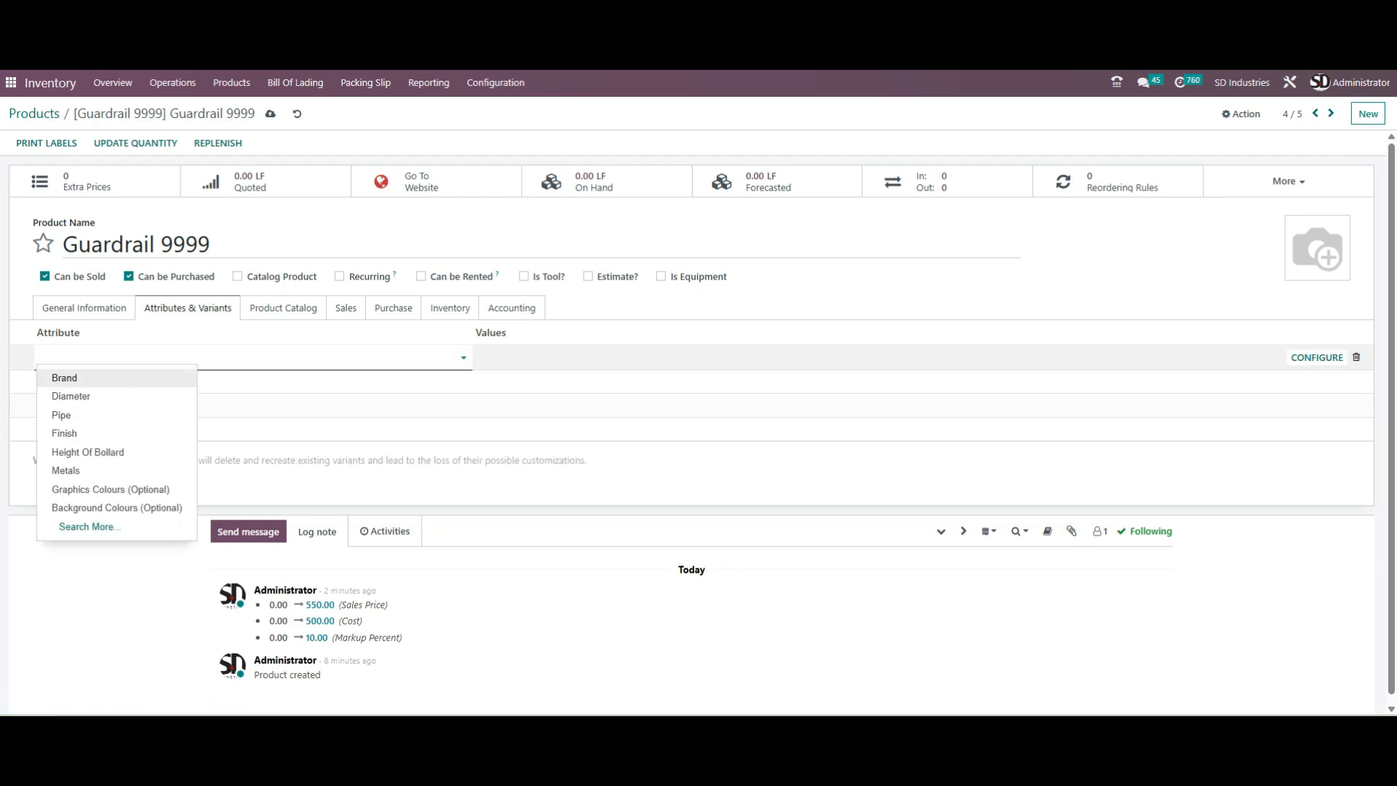
text(test)
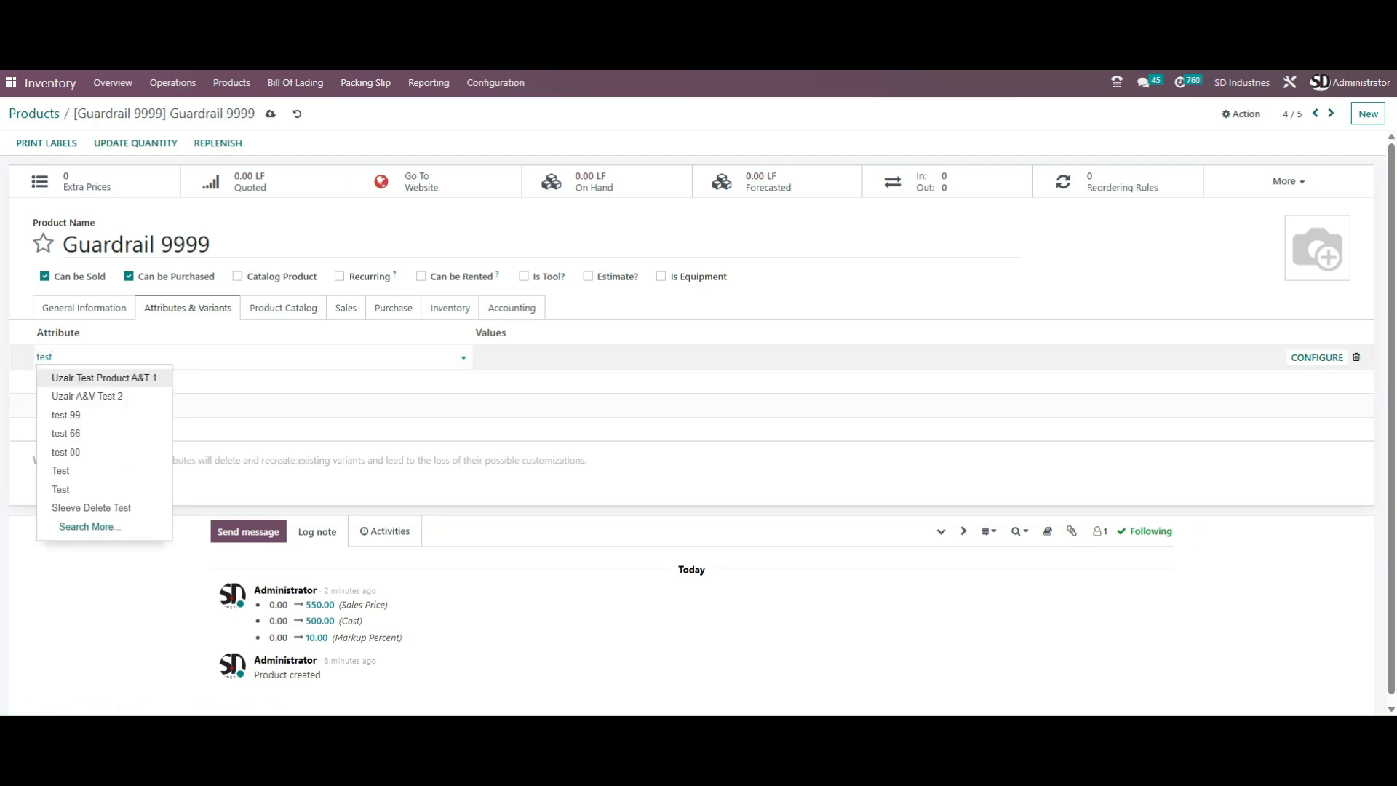
click(102, 489)
Assign the existing values 1, 2 and 3 to the product's Test attribute
click(536, 363)
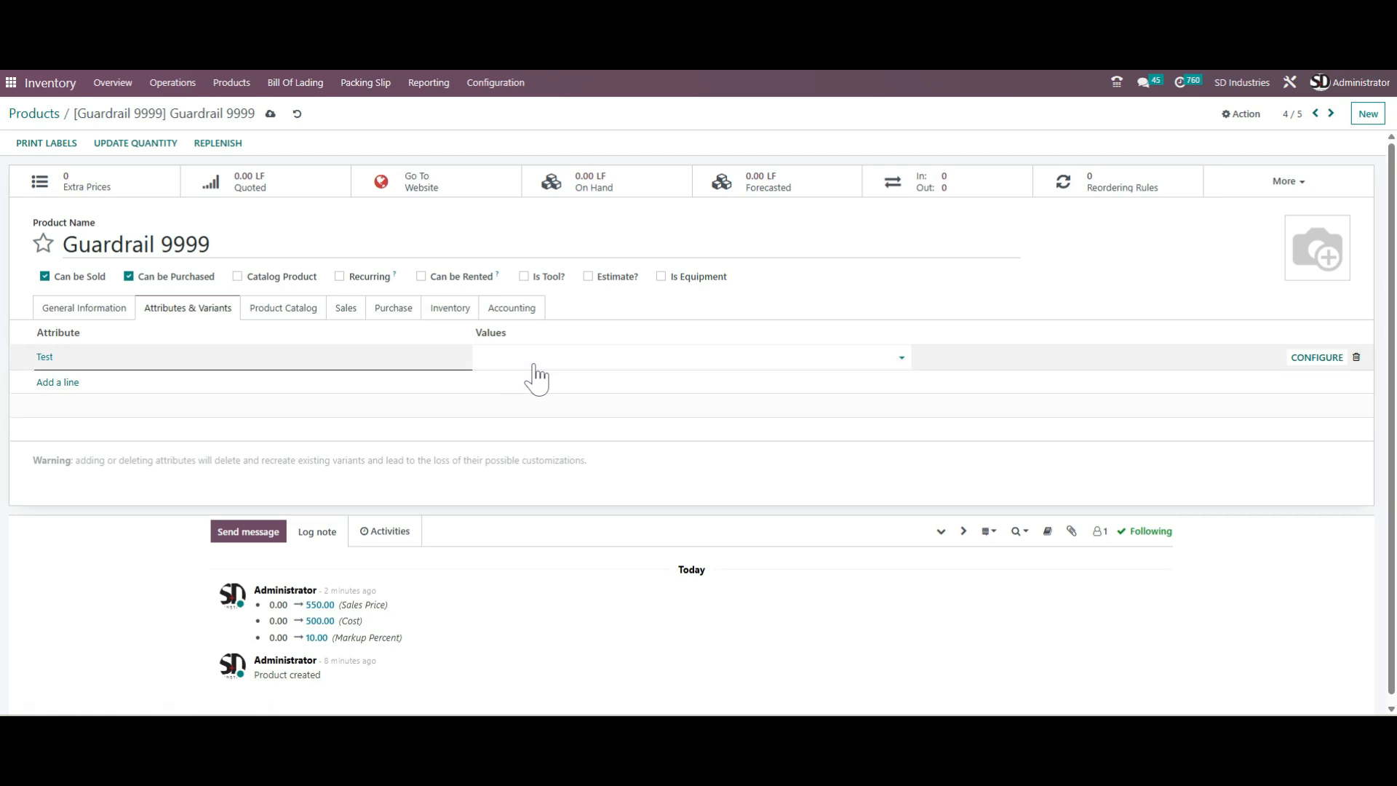
click(536, 377)
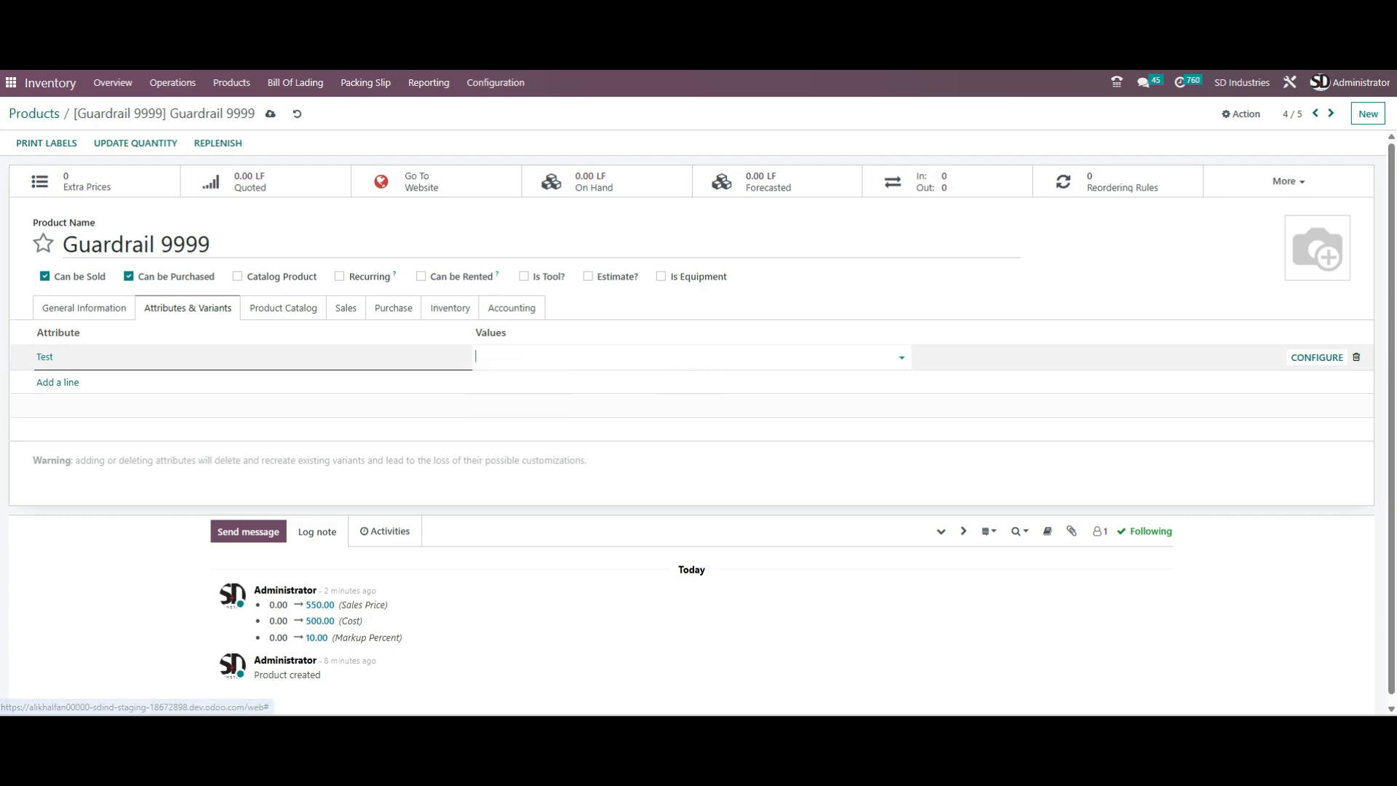
click(676, 359)
click(562, 377)
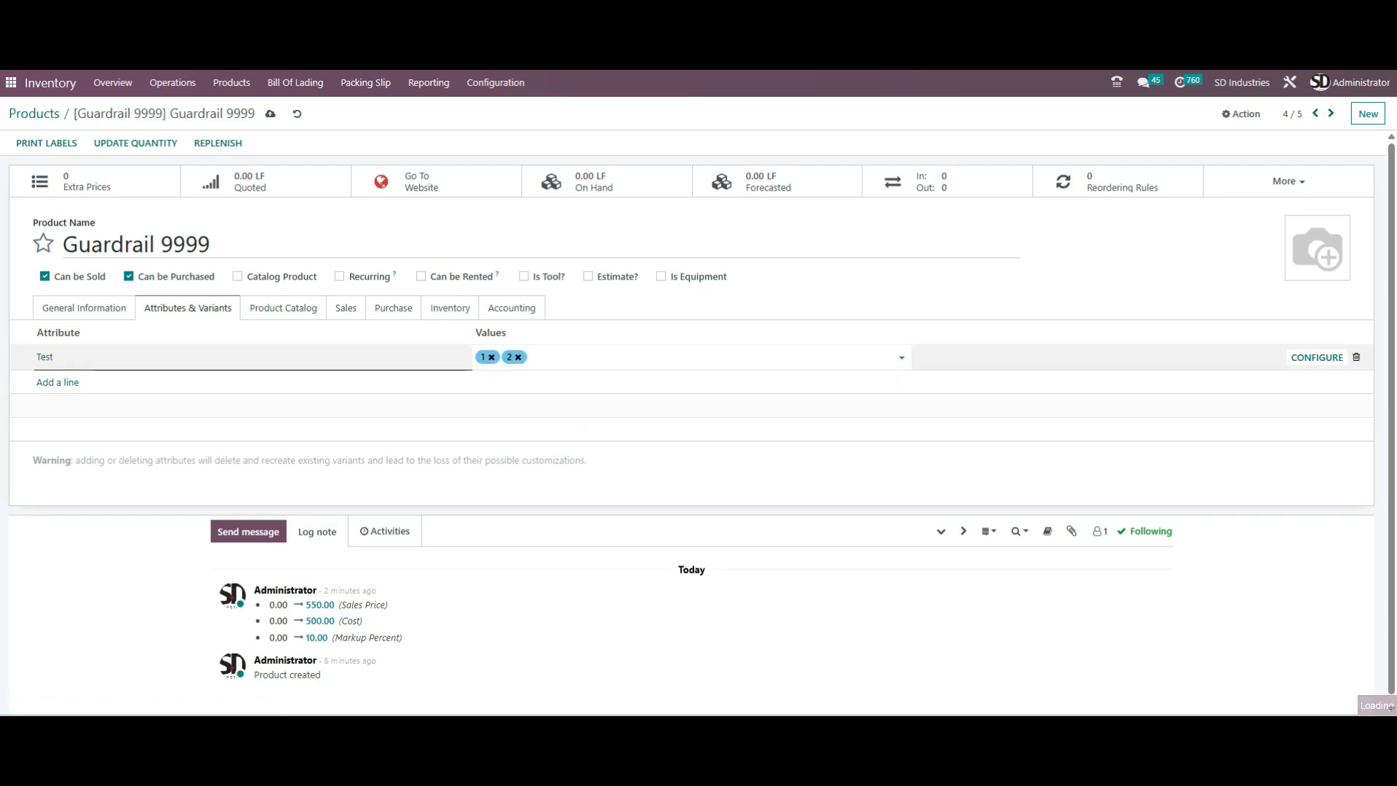
click(580, 359)
click(571, 376)
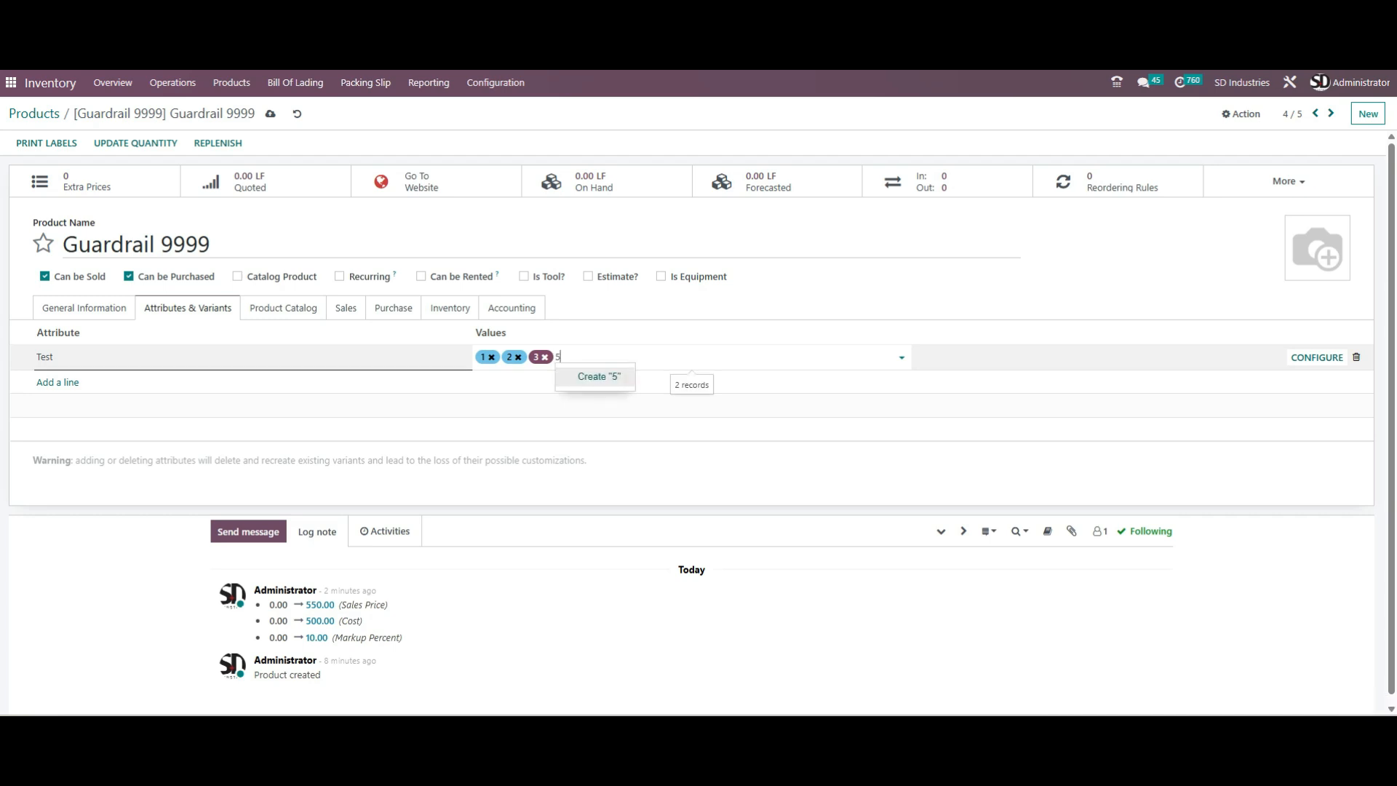
Create an extra value 5 directly on the product's Test attribute line, remove it and select it again
key(Return)
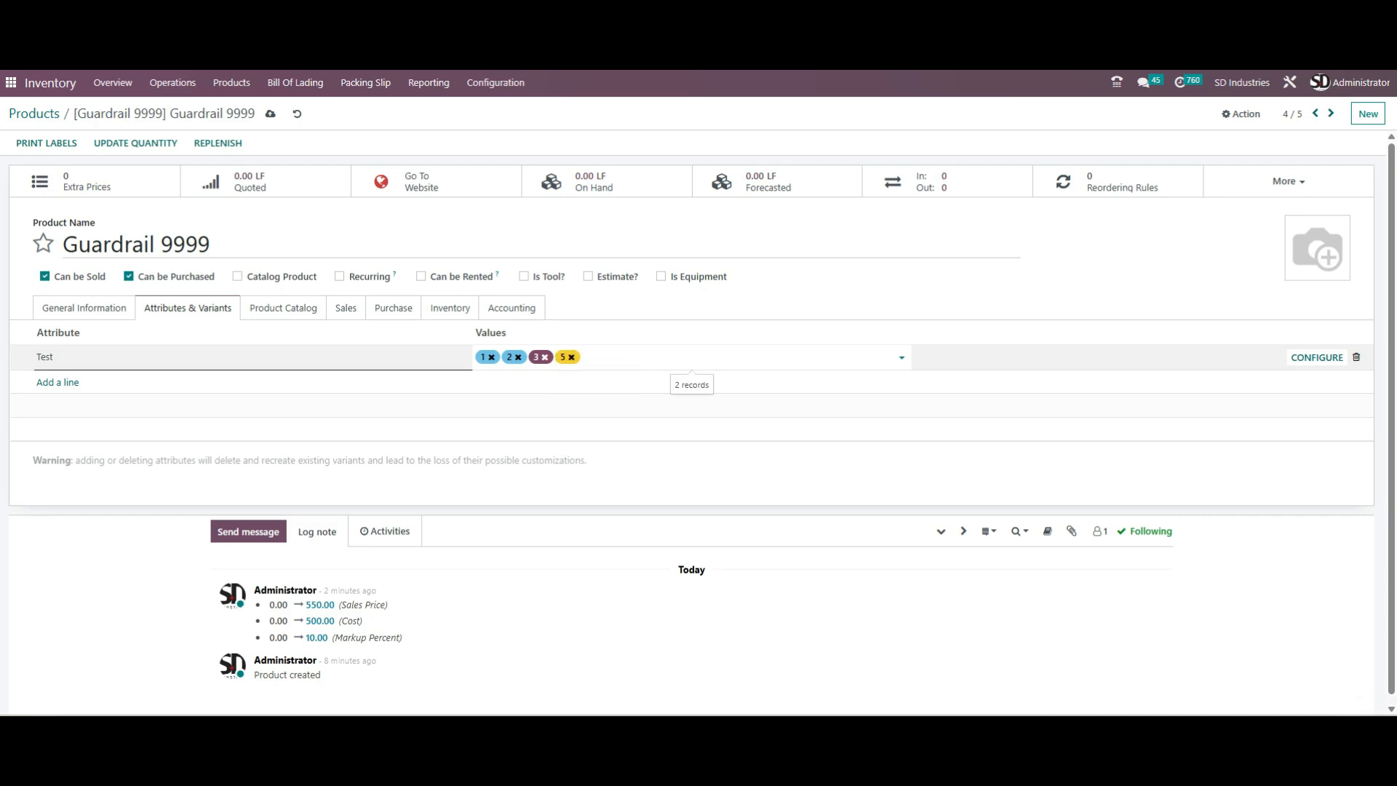
click(571, 357)
click(559, 357)
click(586, 378)
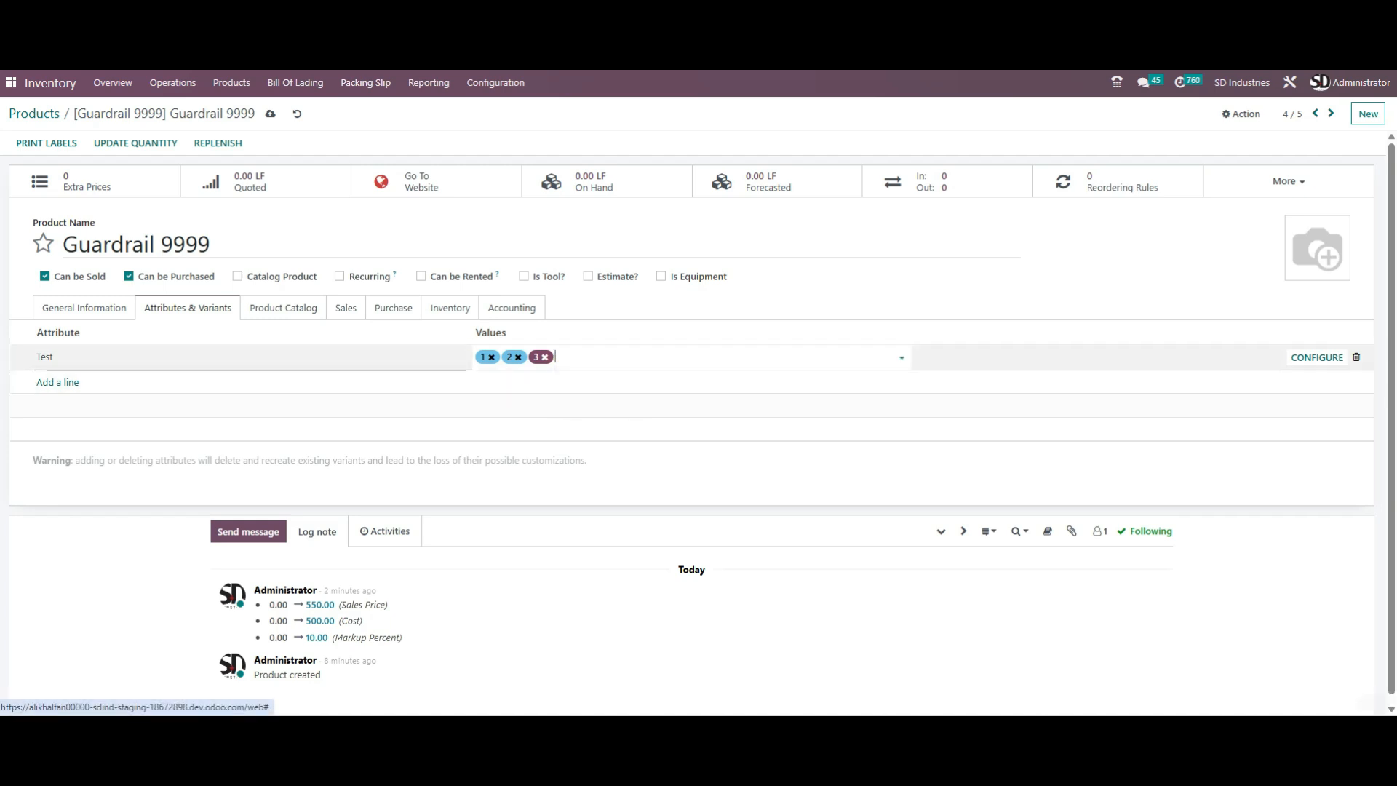
Add a Finish attribute to the product with the values Galvanized & Painted and Powder-Coated
click(64, 383)
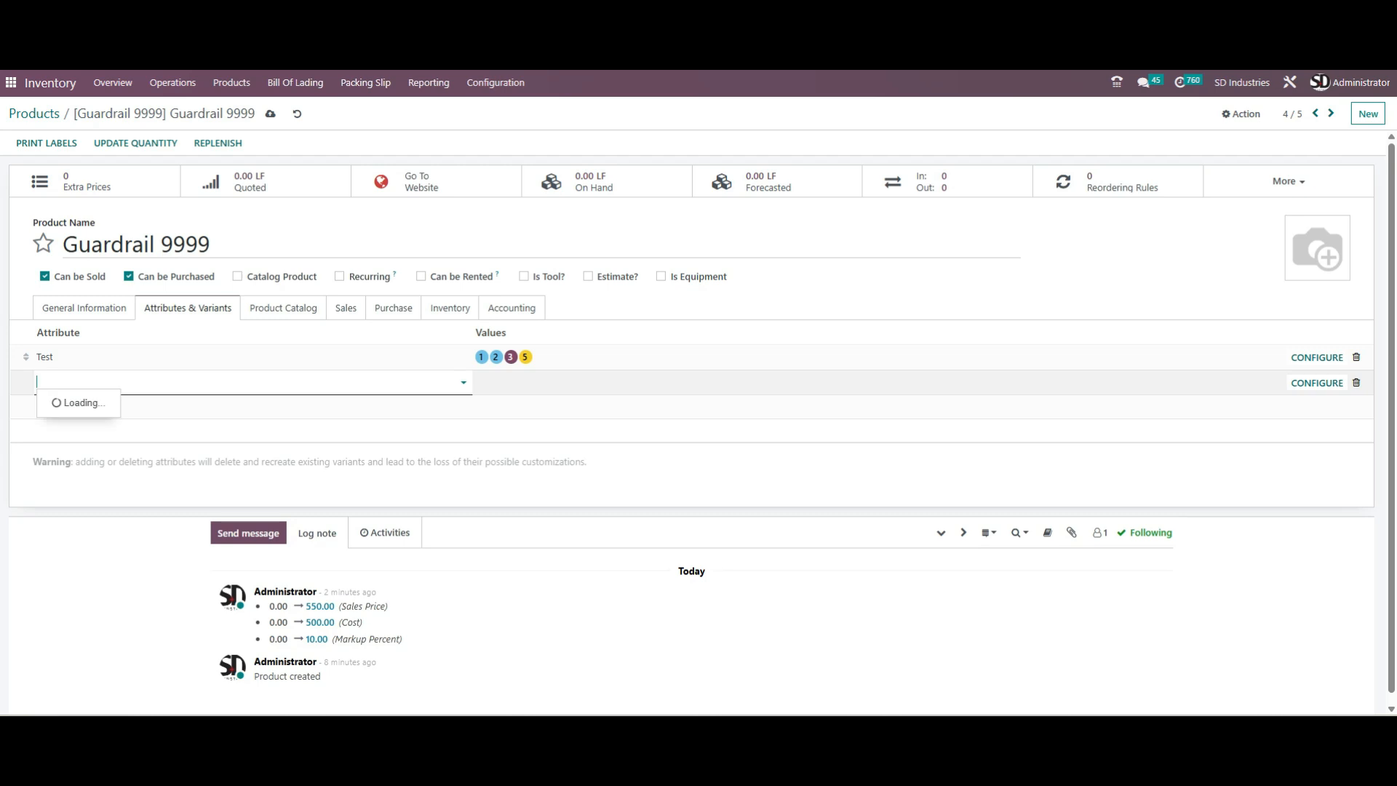
click(109, 460)
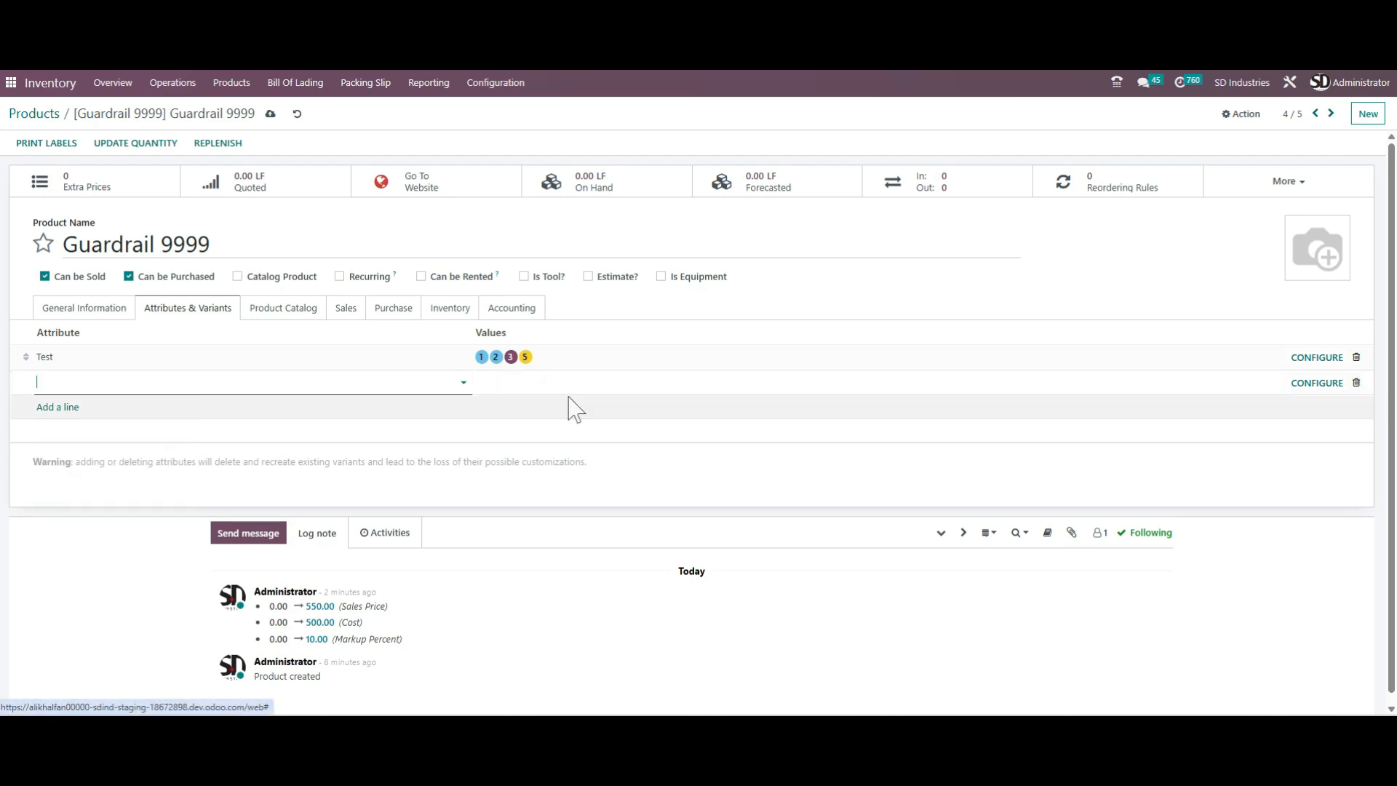
click(548, 383)
click(555, 399)
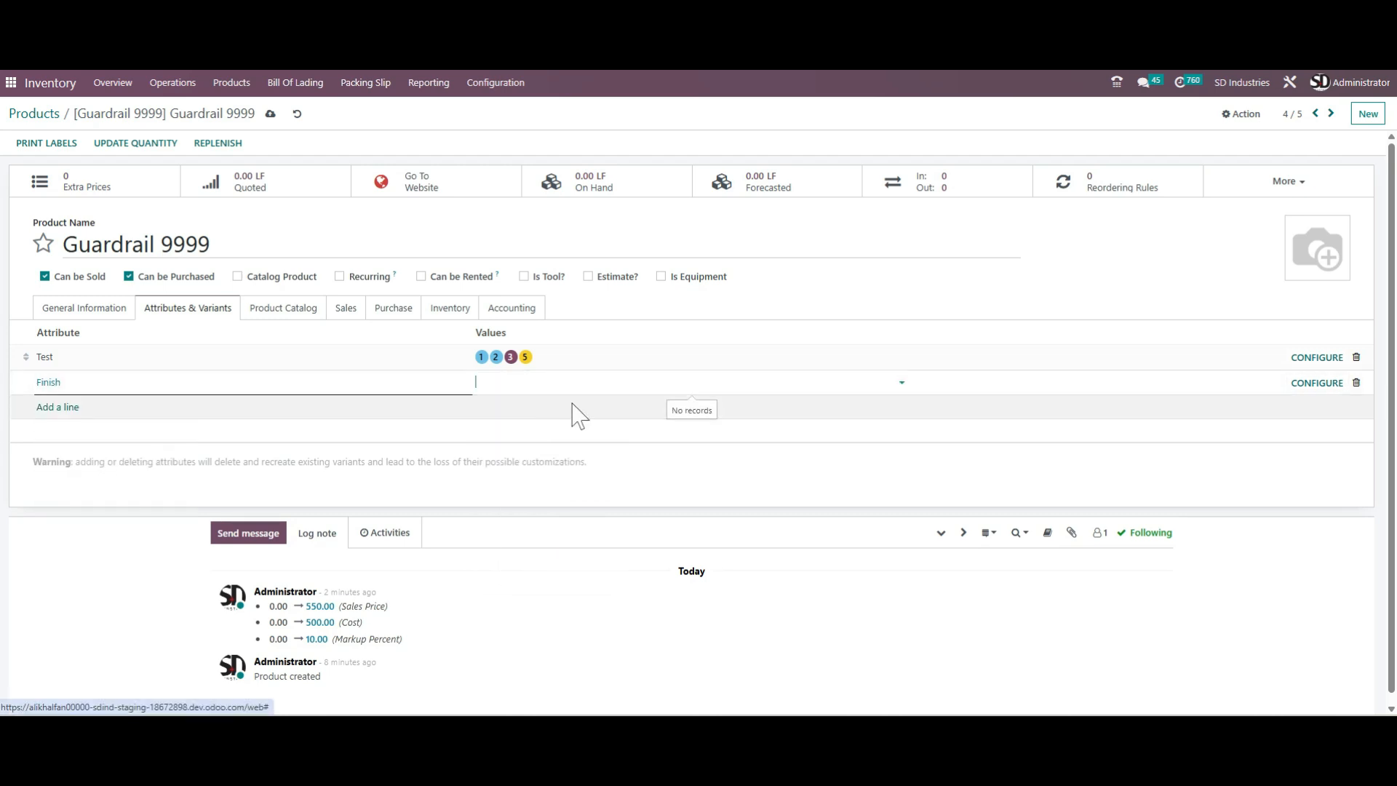
click(611, 391)
click(653, 441)
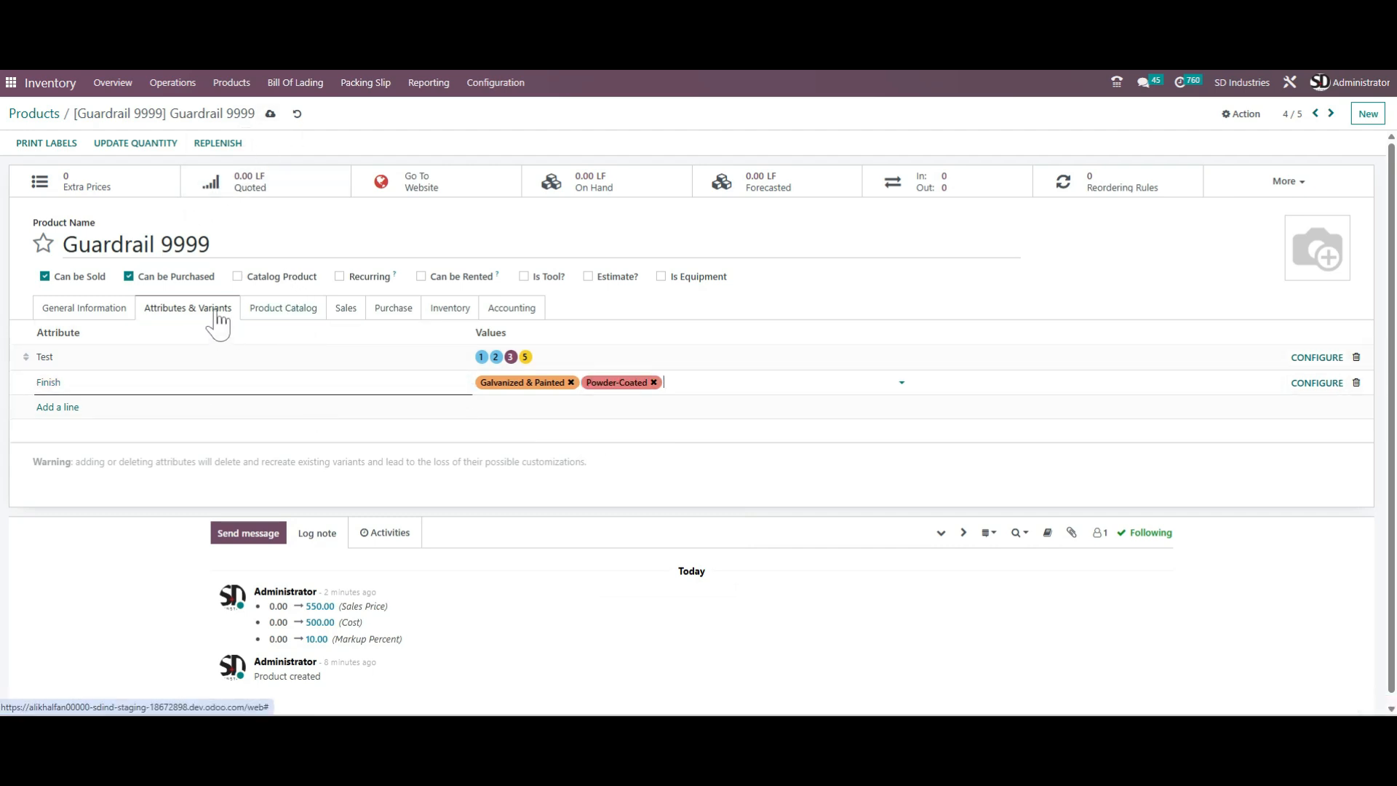
Add a product catalog line with thickness 1/16"THK and an area range of 25 - 49 square inches
click(283, 311)
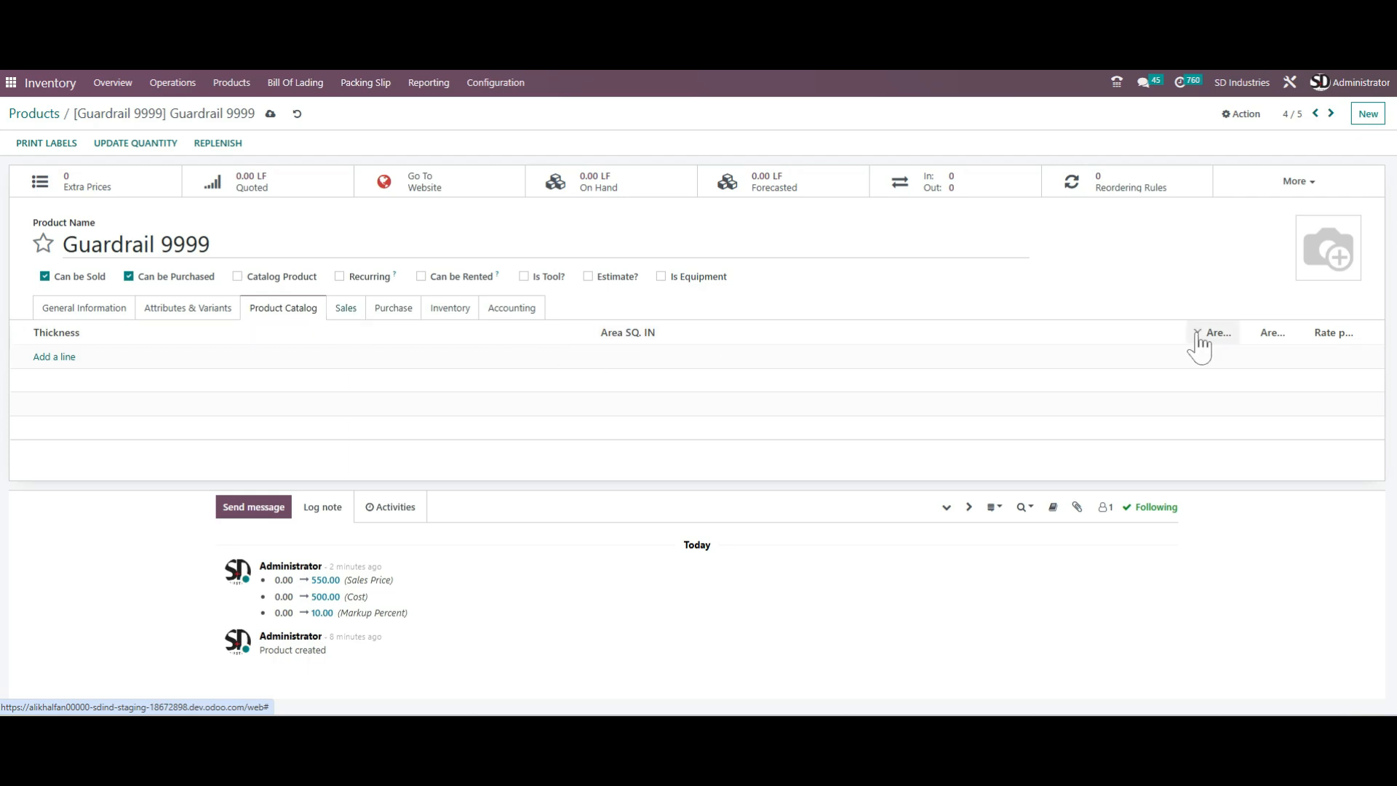
click(49, 360)
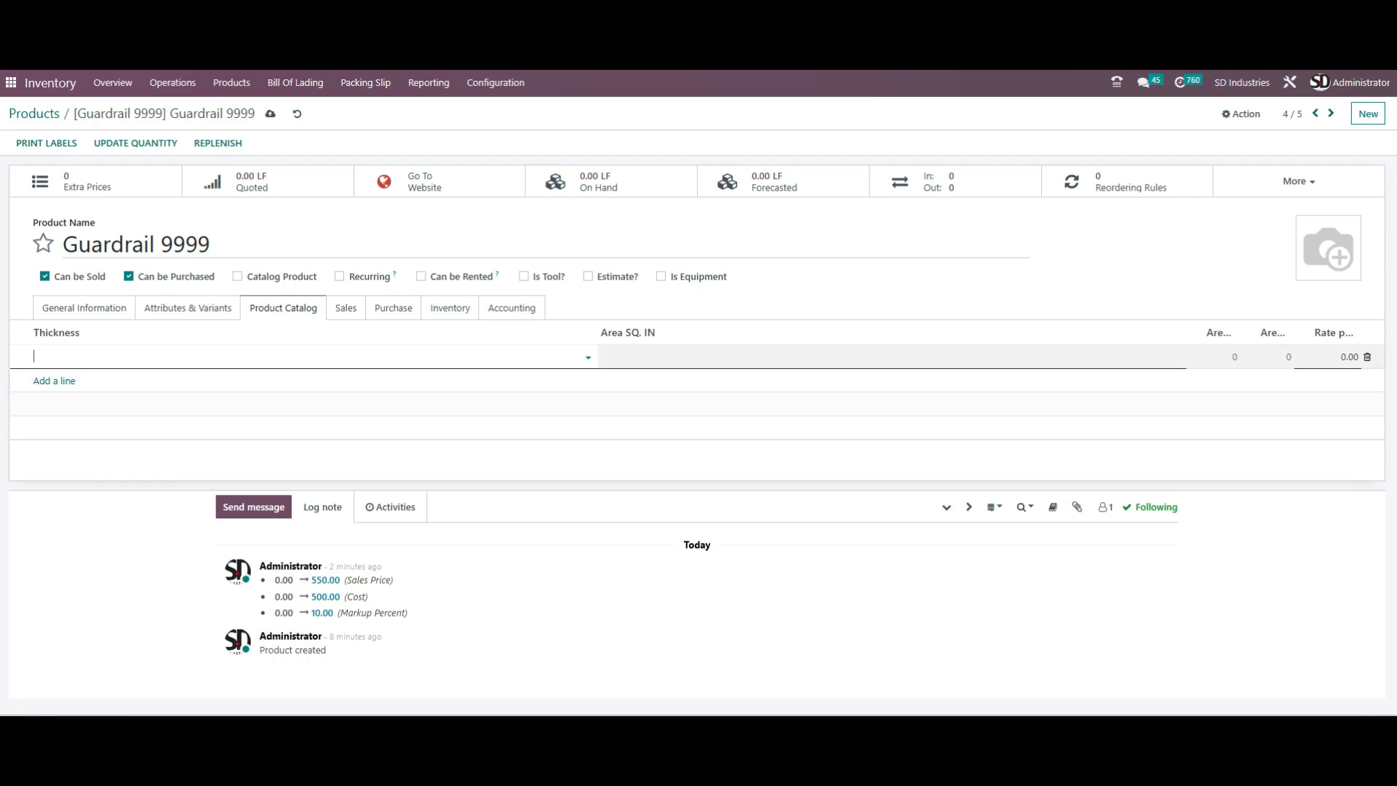
click(80, 357)
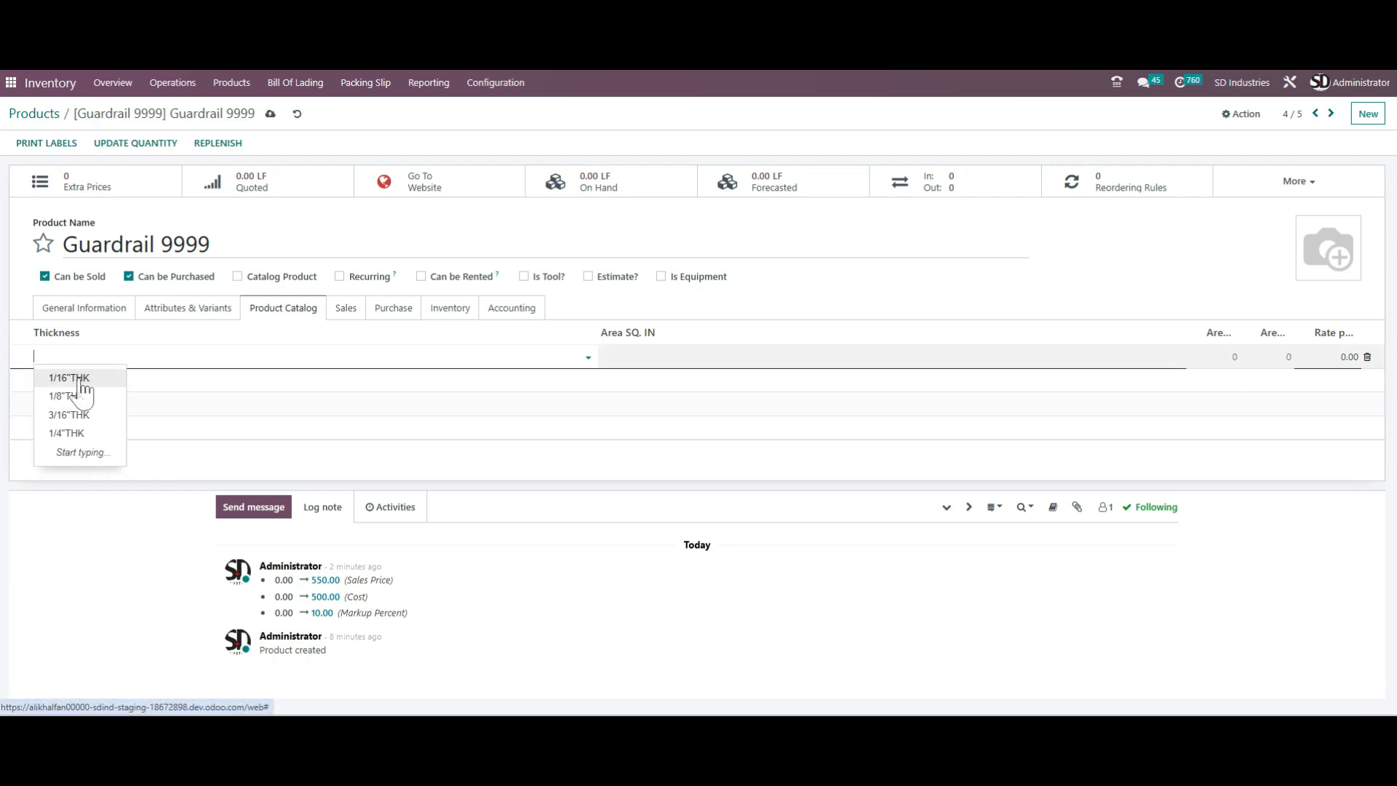
click(82, 379)
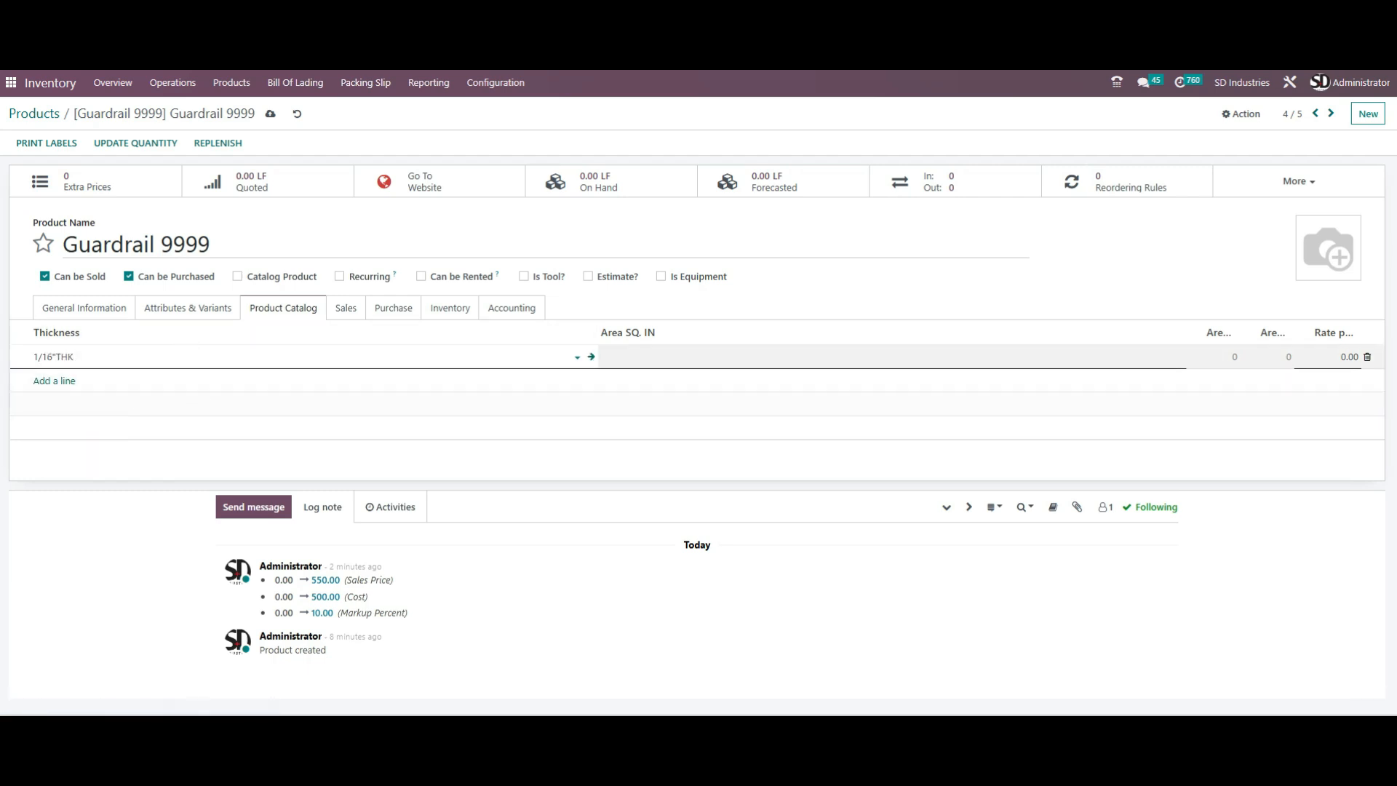
click(713, 357)
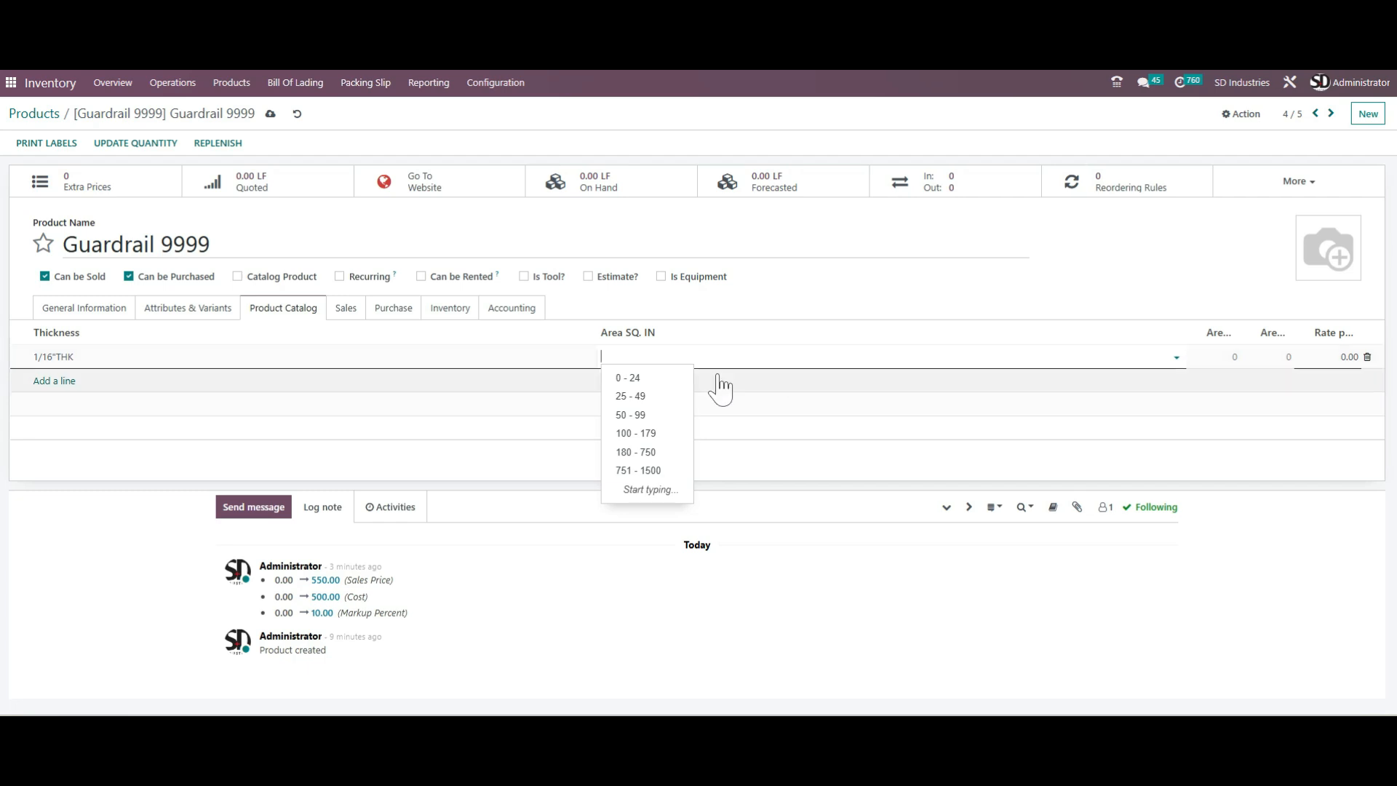
click(645, 398)
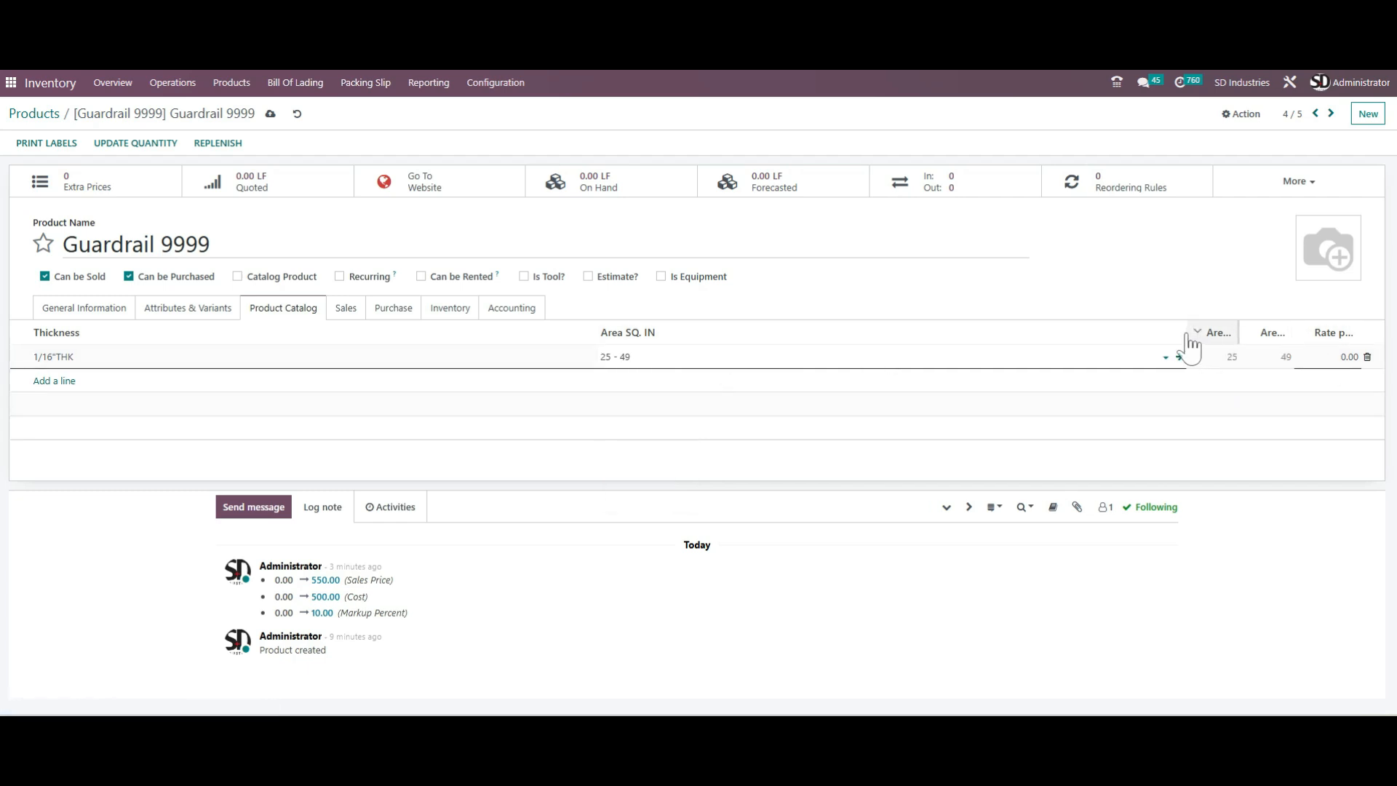
Set the 1/16"THK catalog line's rate per square inch to 40 and delete that line
drag(1183, 331, 1192, 375)
drag(1238, 329, 1296, 370)
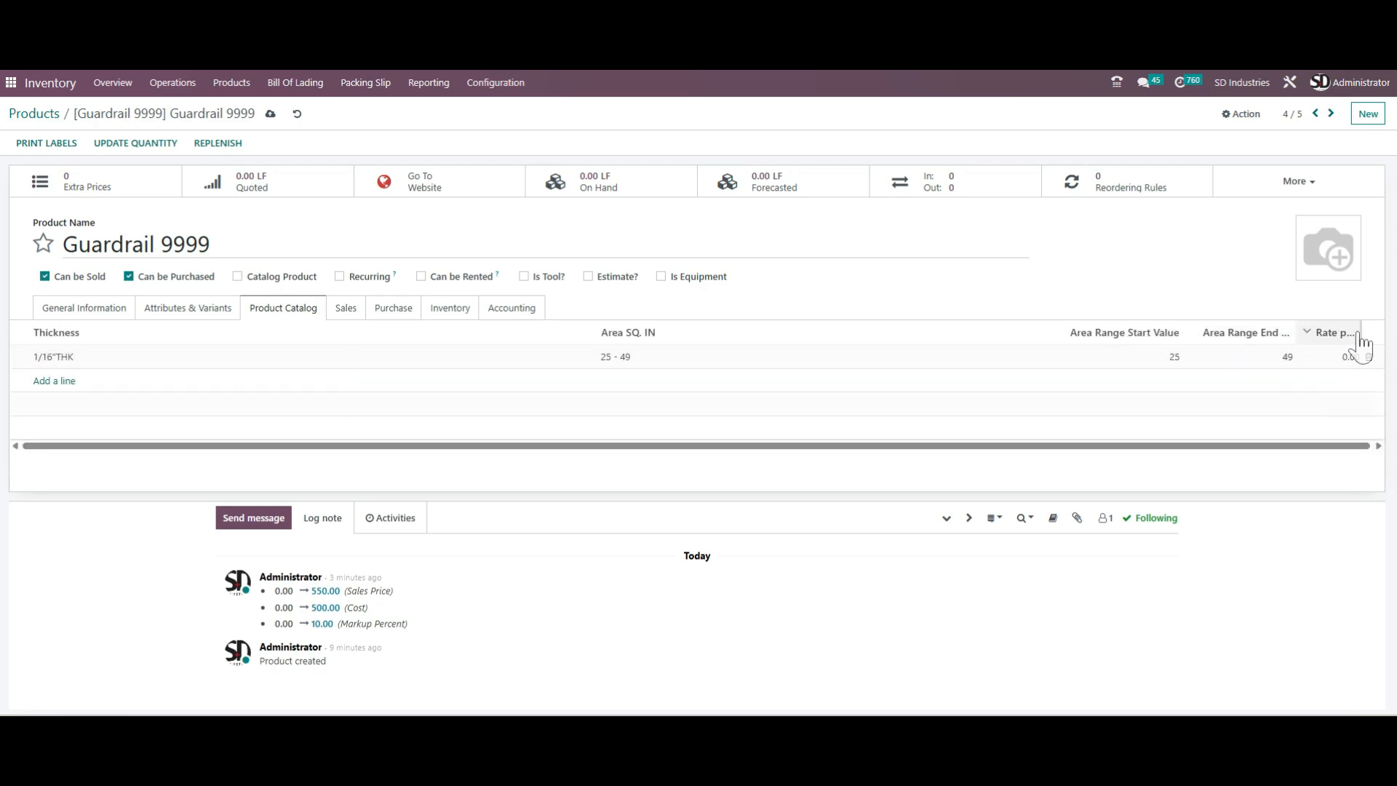
drag(1359, 332, 1396, 350)
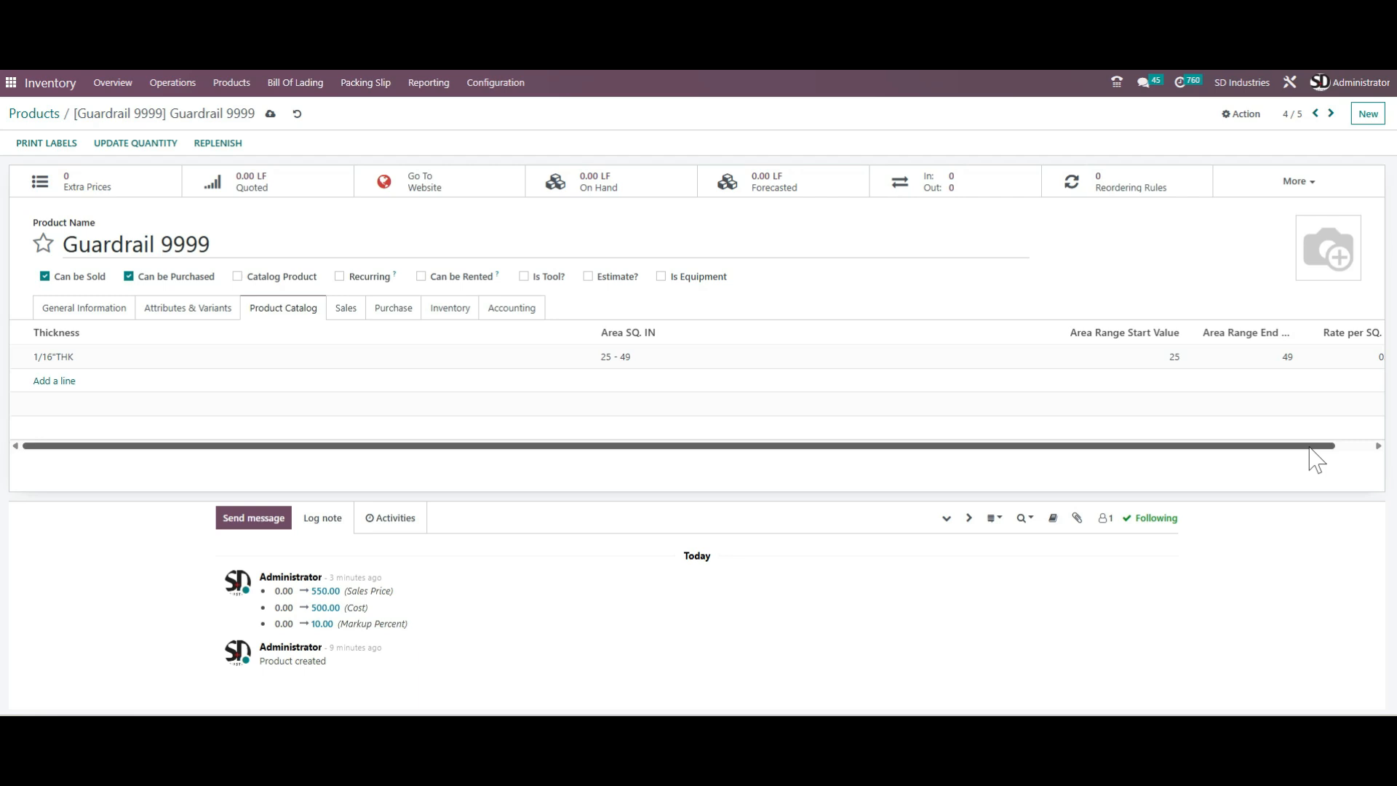
drag(1310, 447, 1351, 447)
click(1344, 358)
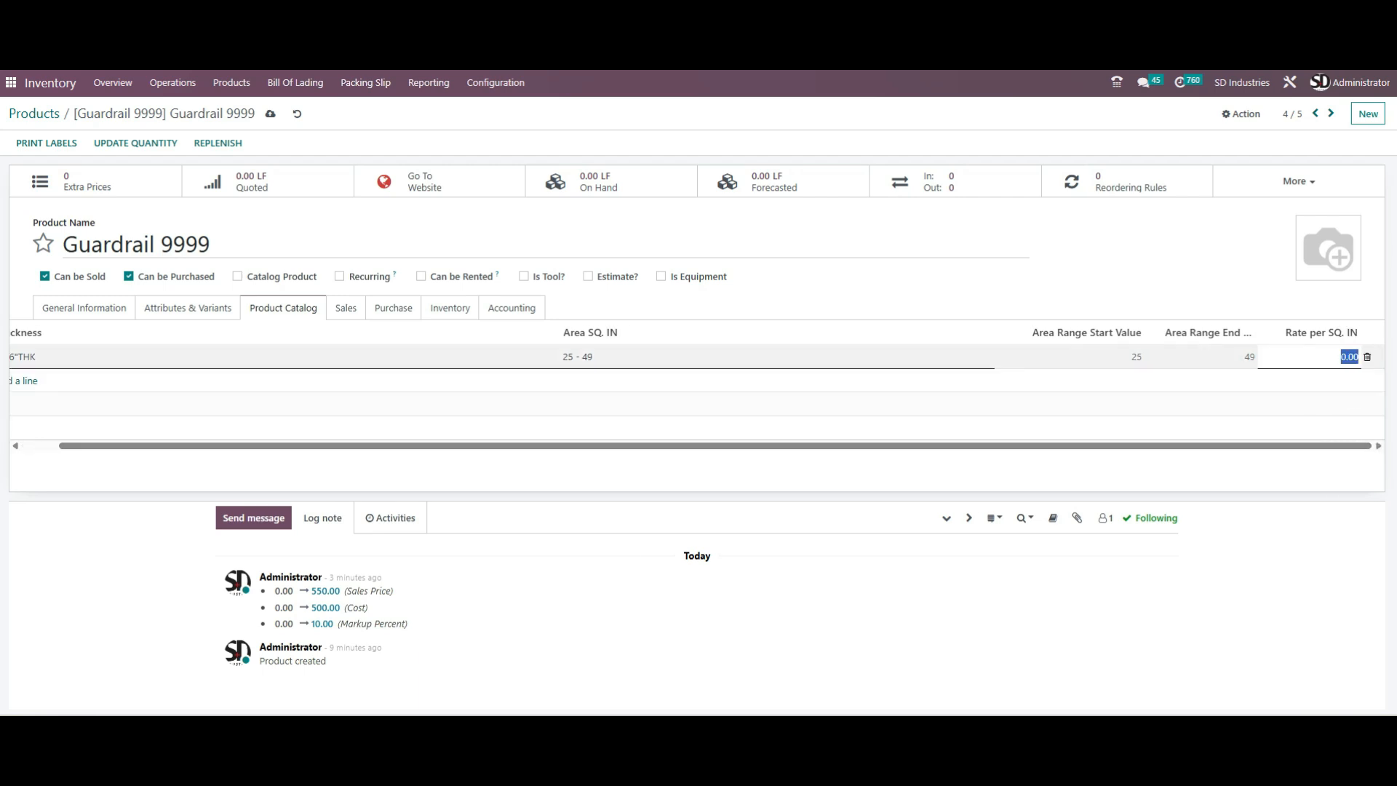
text(40)
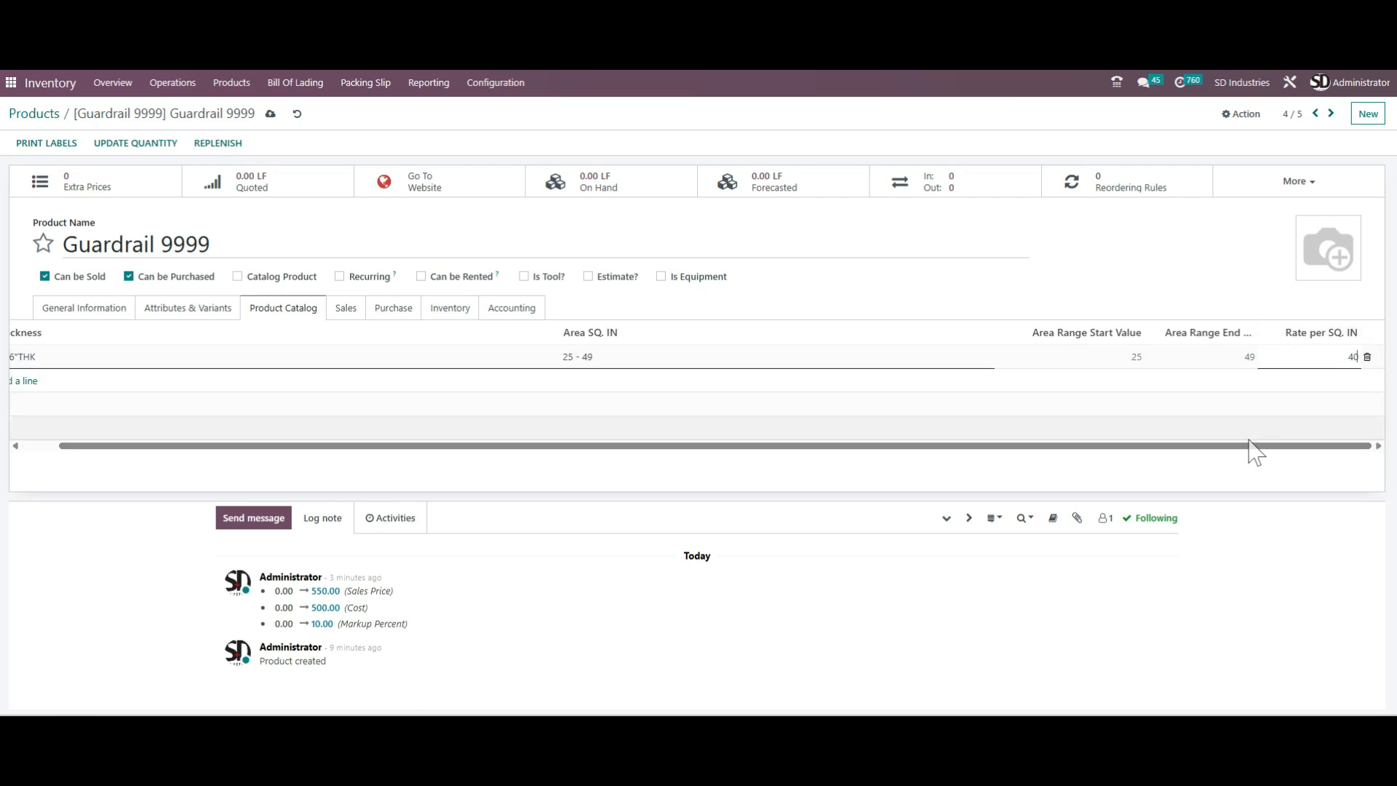
key(Tab)
click(1259, 486)
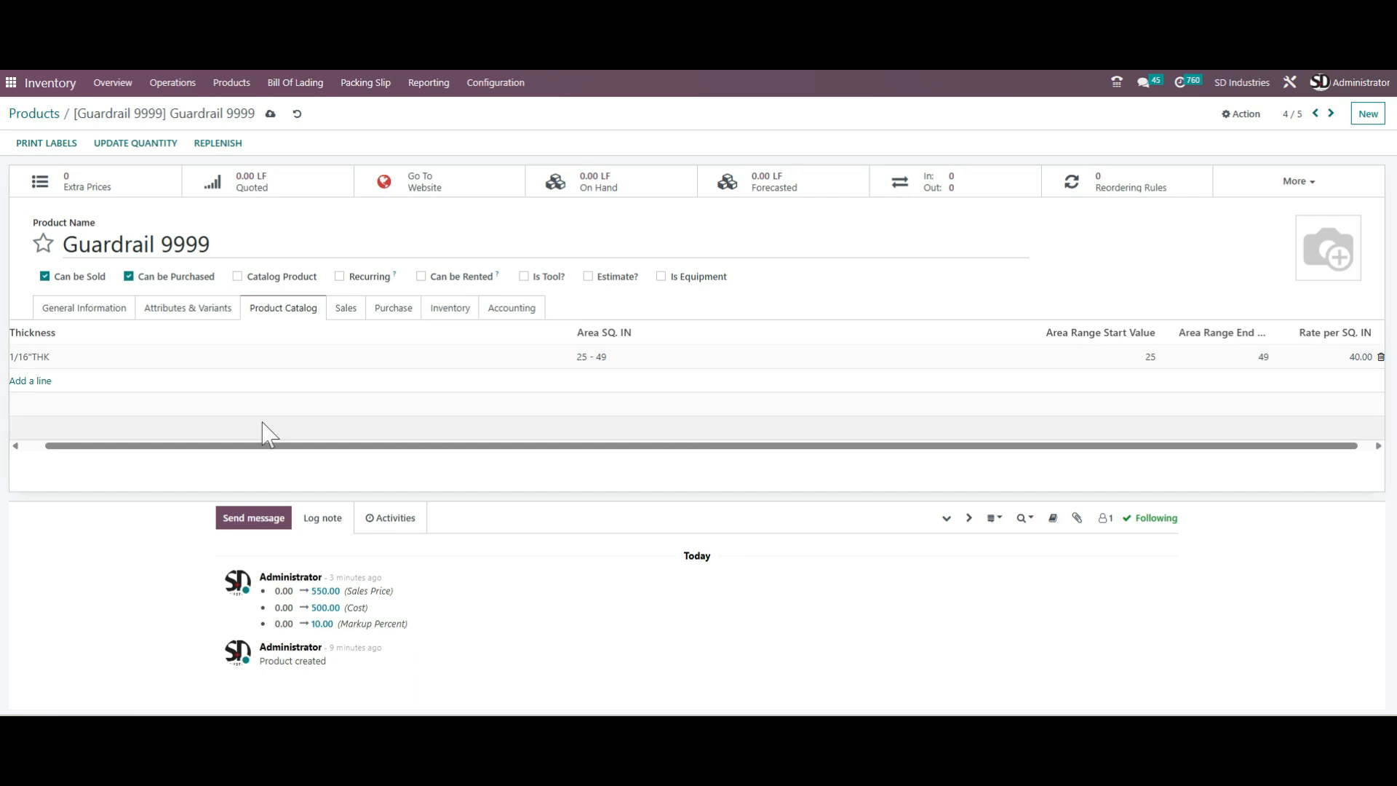
click(1380, 356)
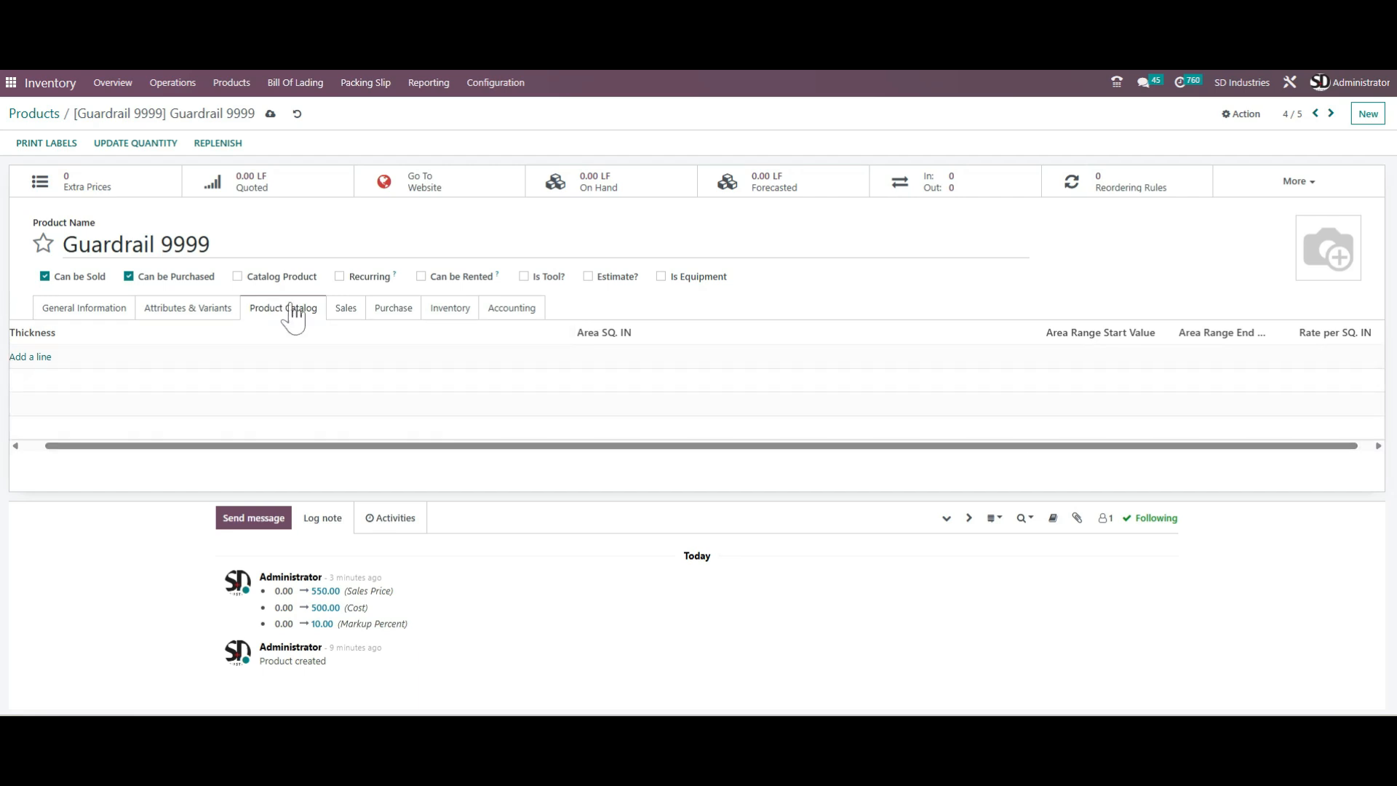
Review the product's sales settings, checking the available choices for optional, accessory and alternative products
click(346, 309)
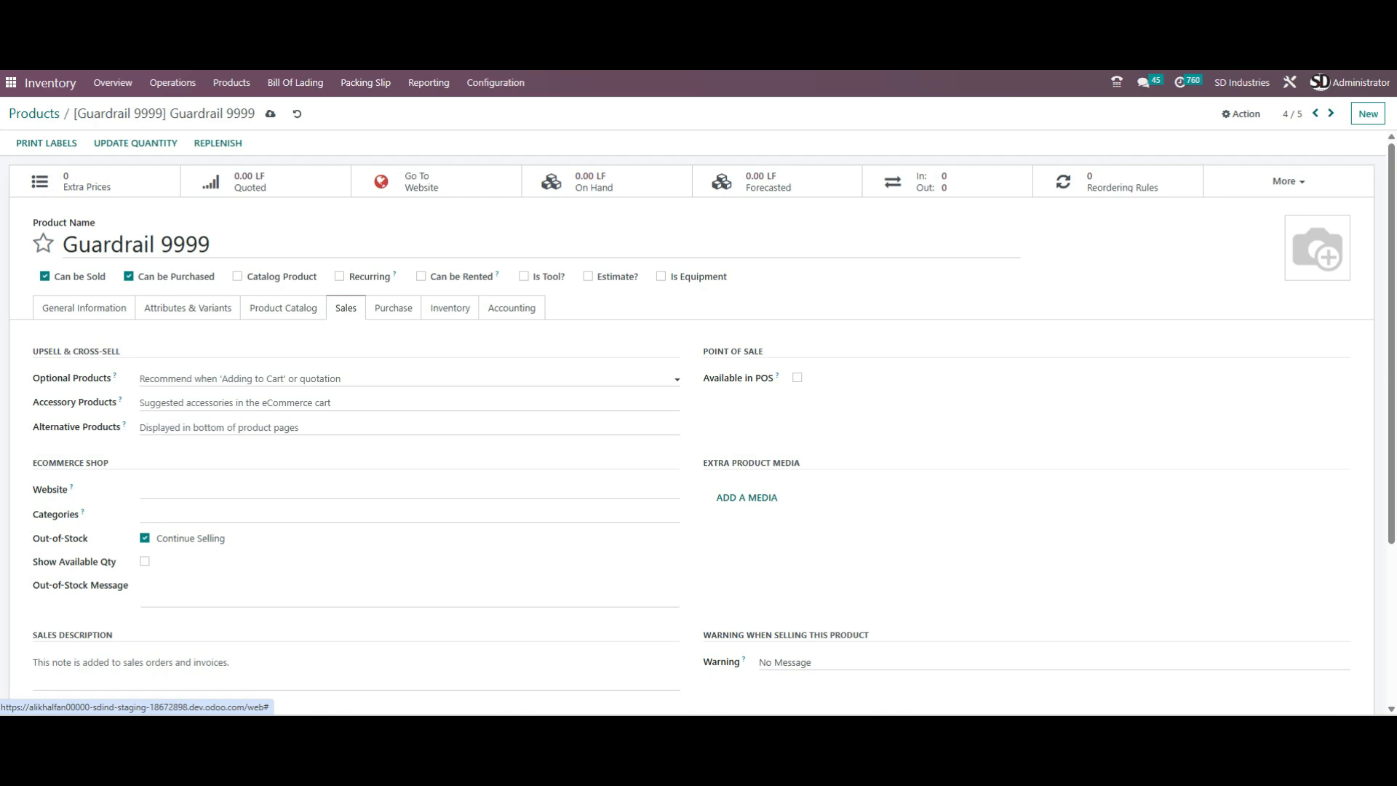
click(320, 379)
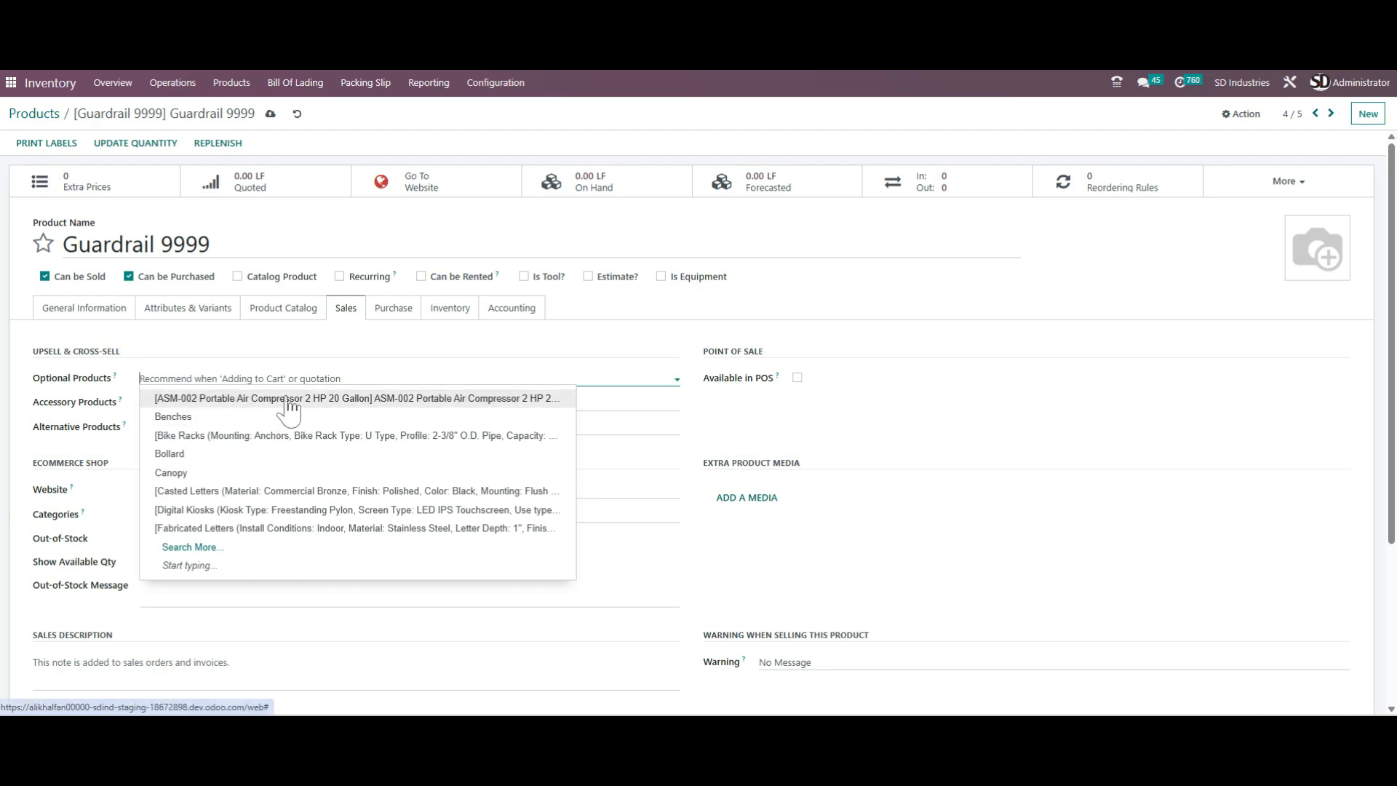
key(Escape)
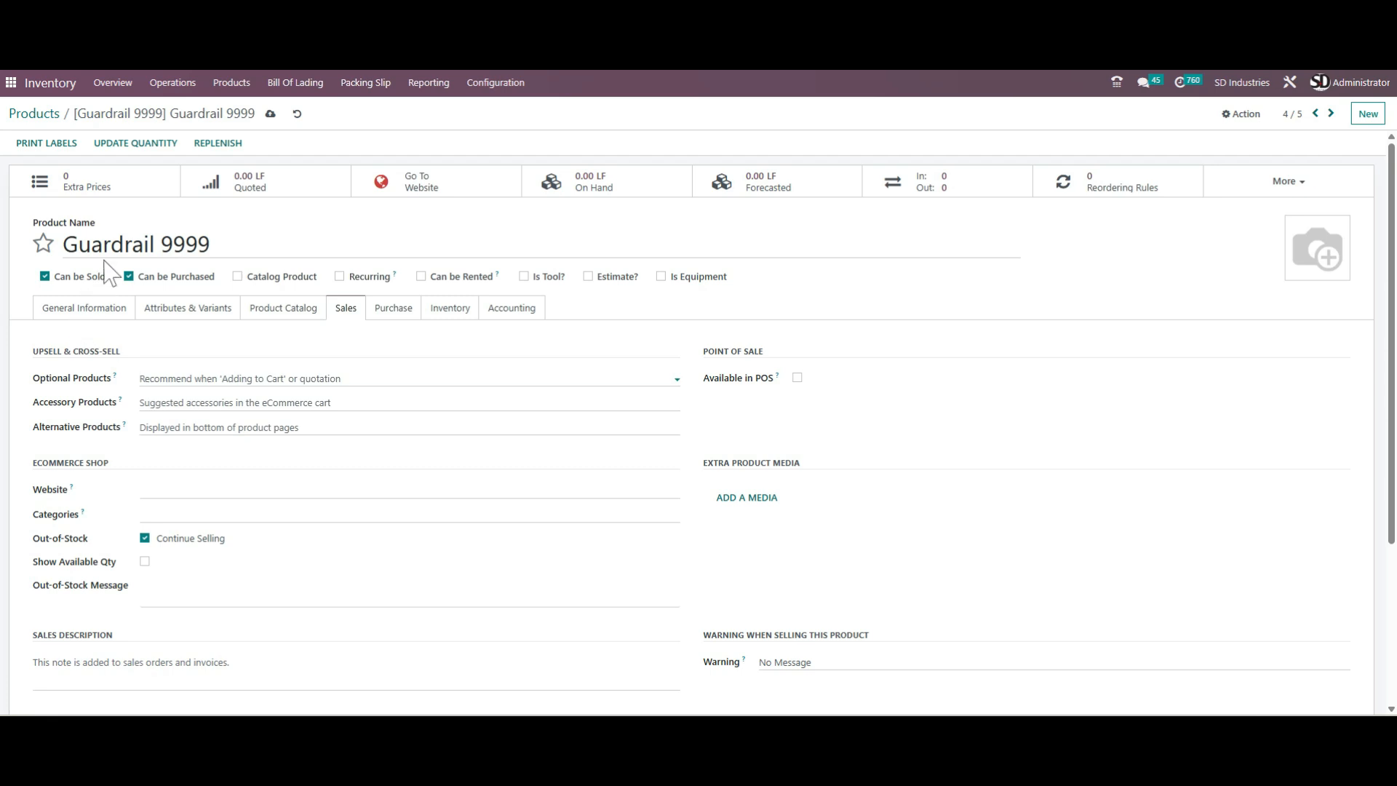
click(211, 403)
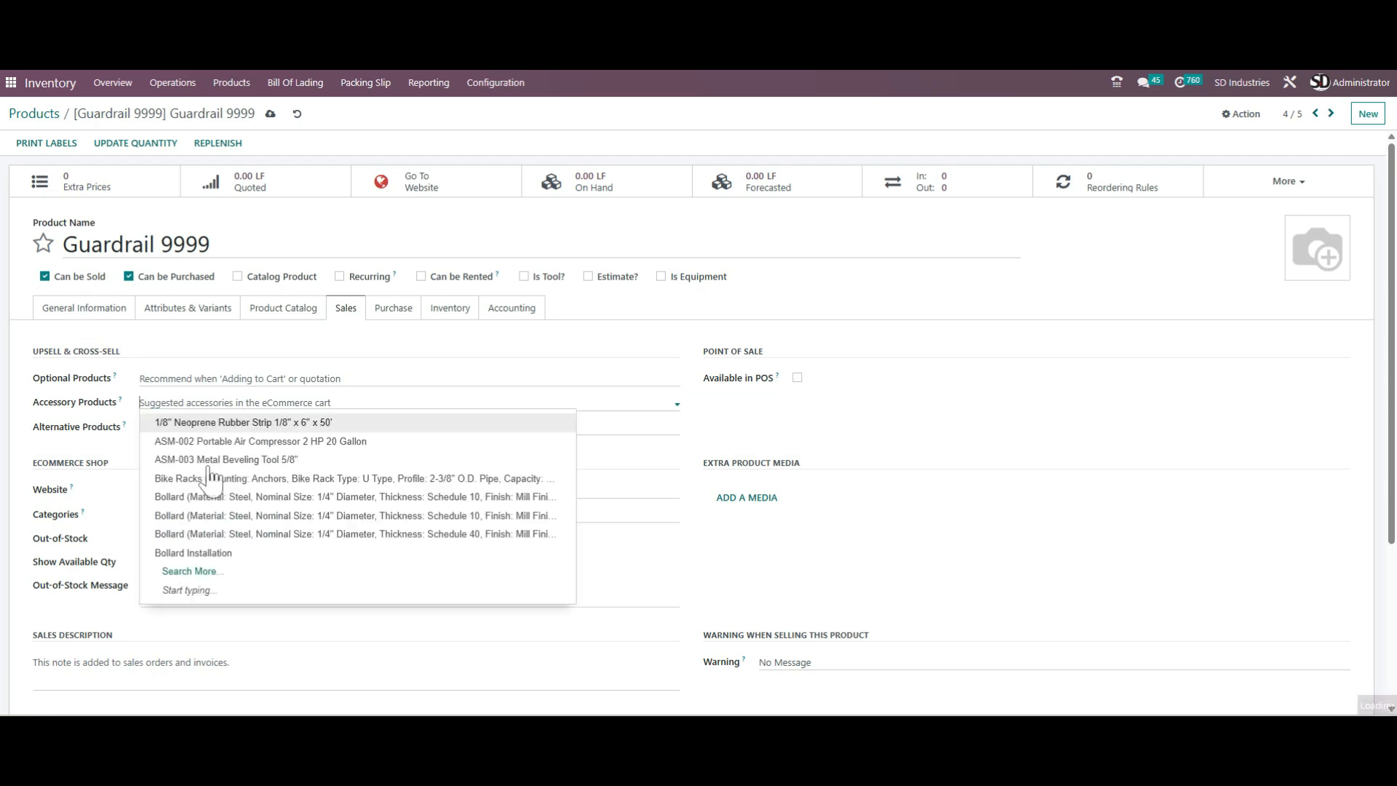
click(211, 403)
click(211, 428)
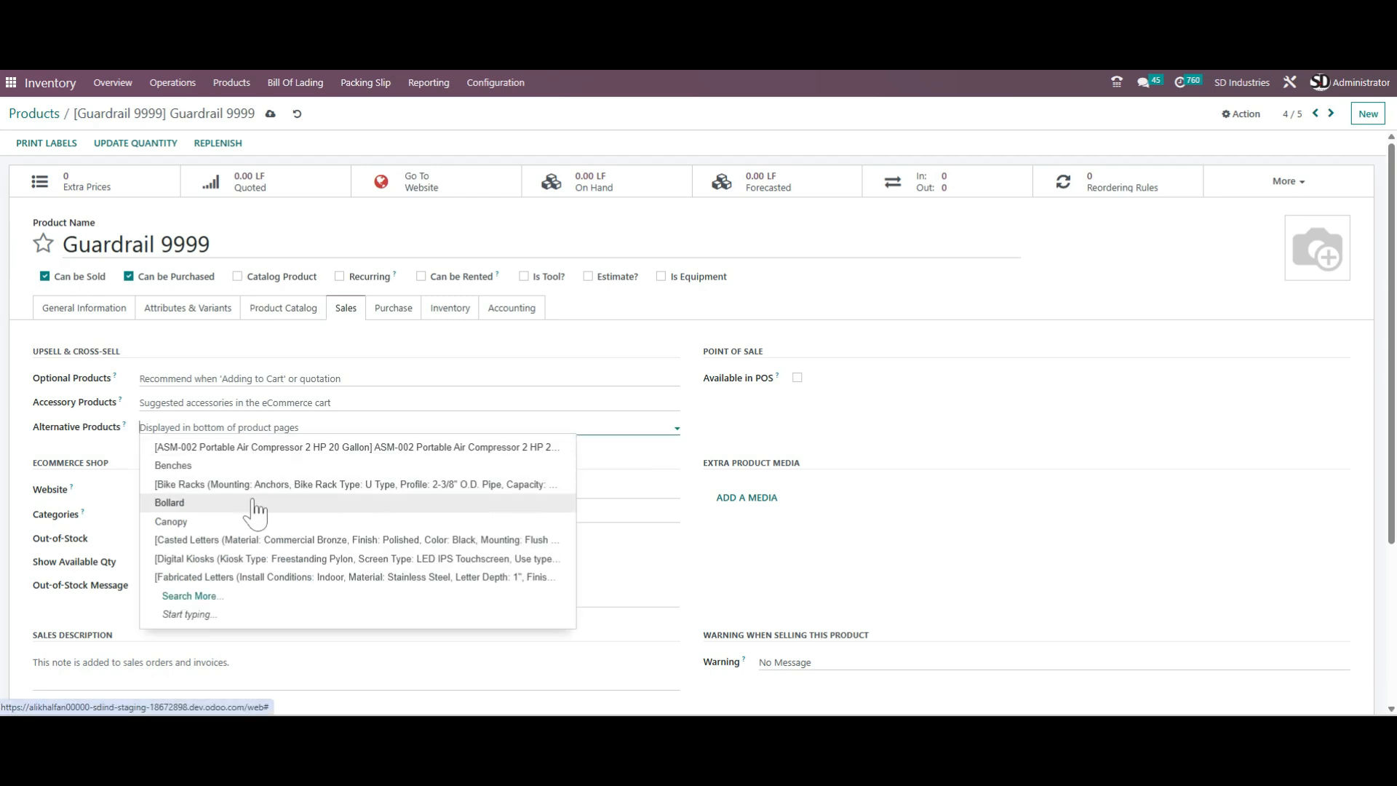
key(Escape)
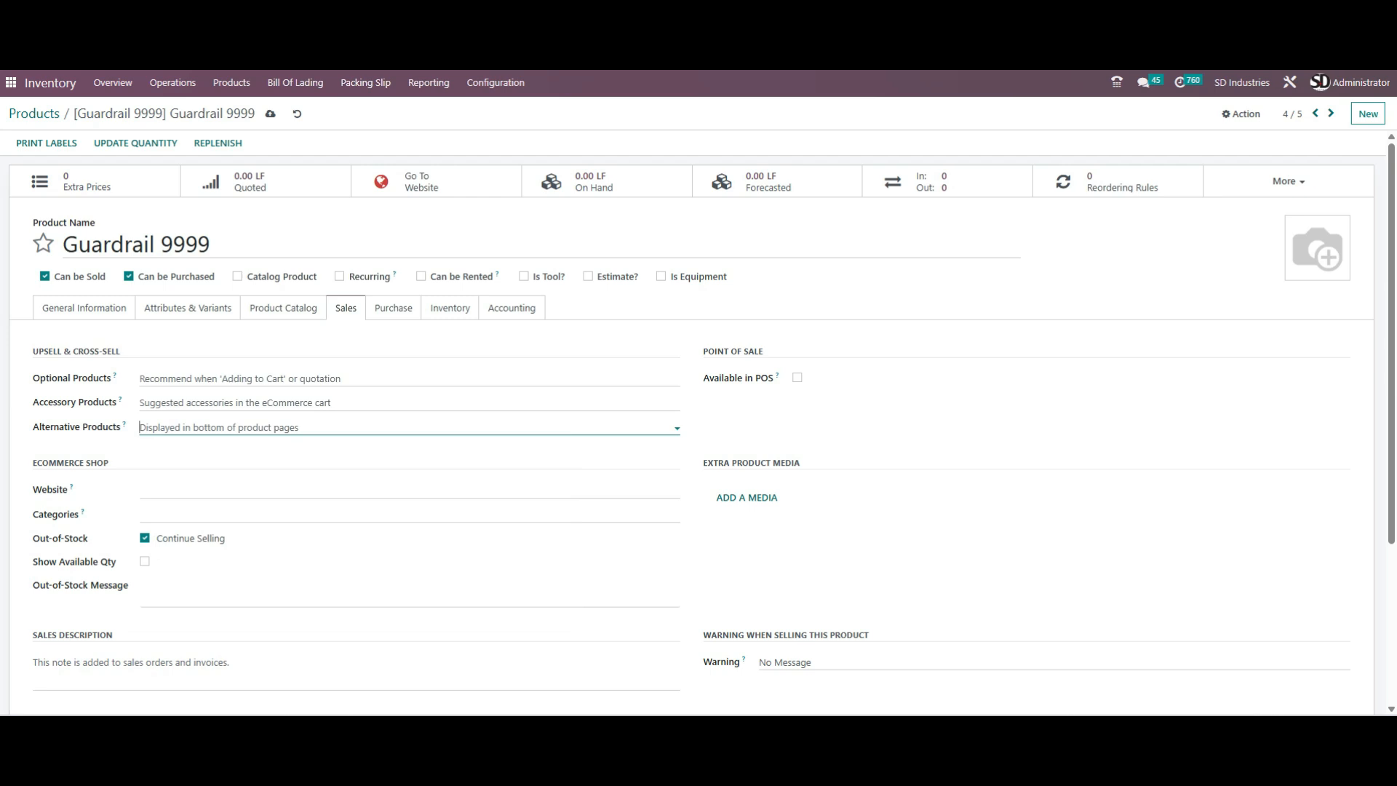
Check the website and category choices in the product's eCommerce shop settings
click(393, 491)
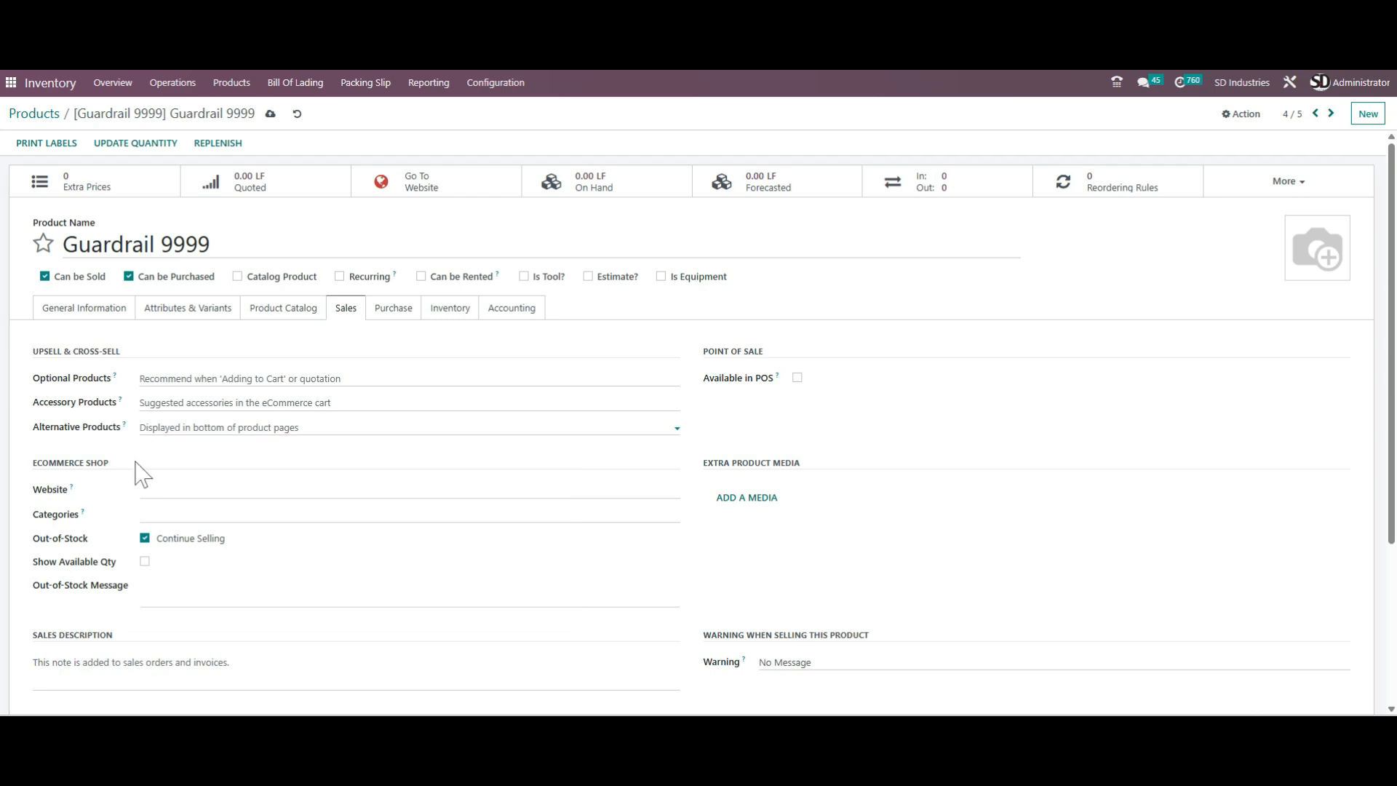
click(196, 491)
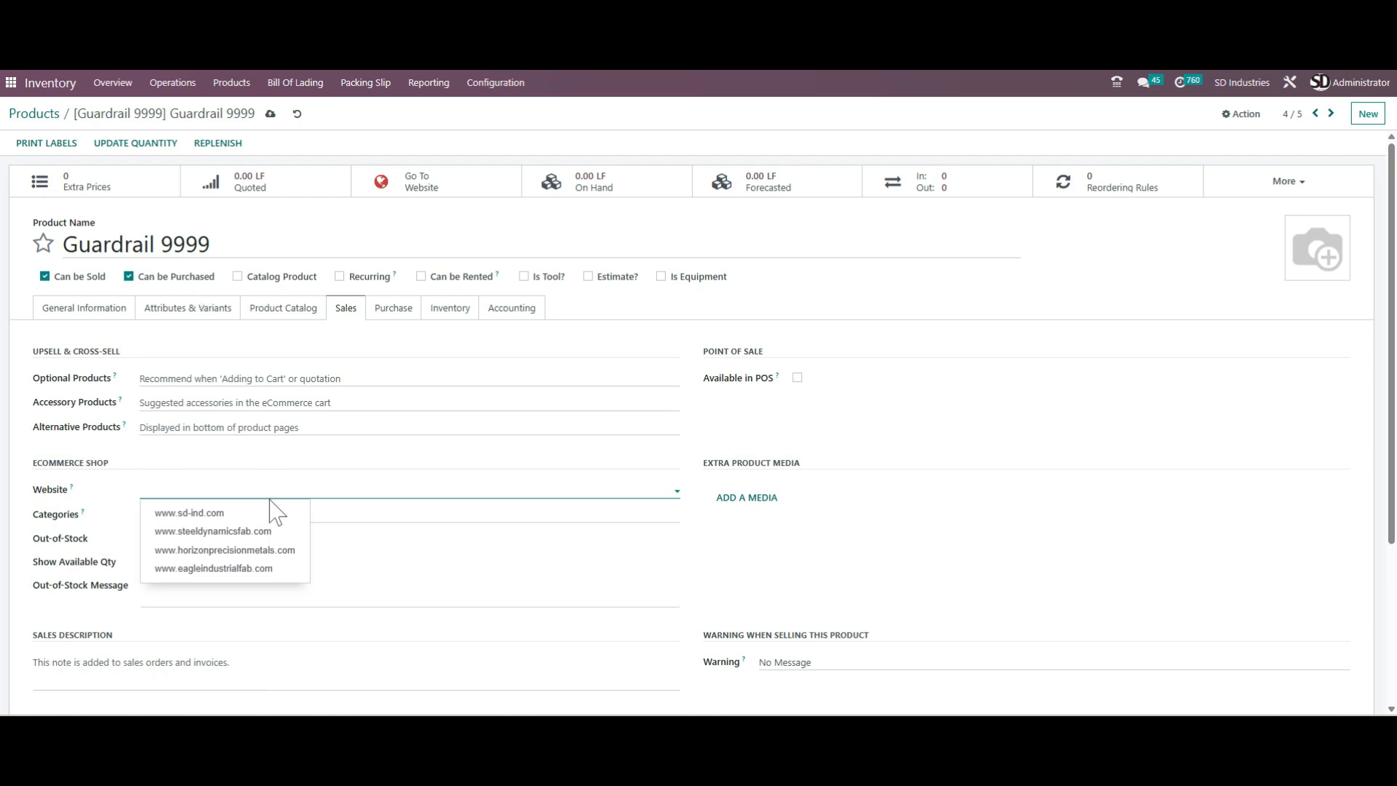
click(366, 522)
click(366, 515)
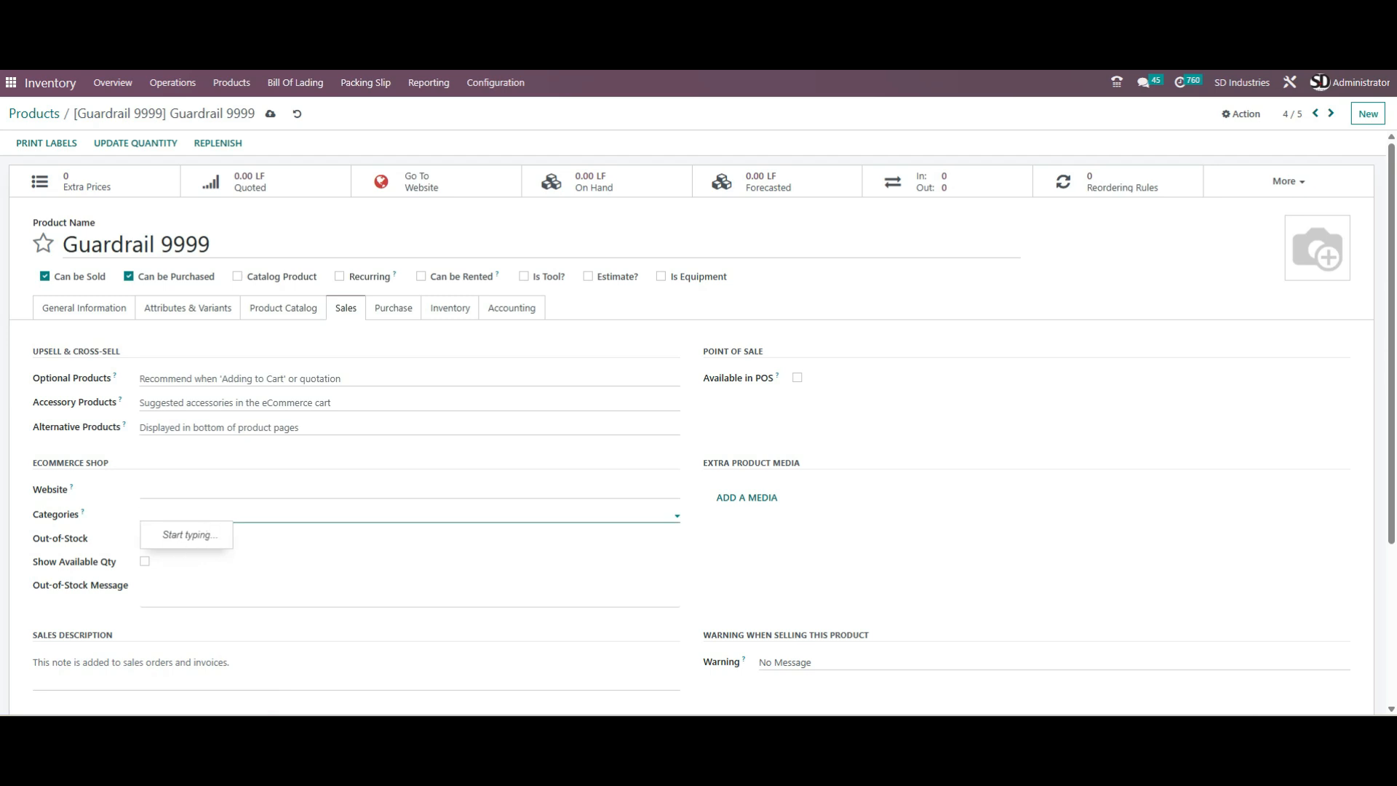
click(146, 539)
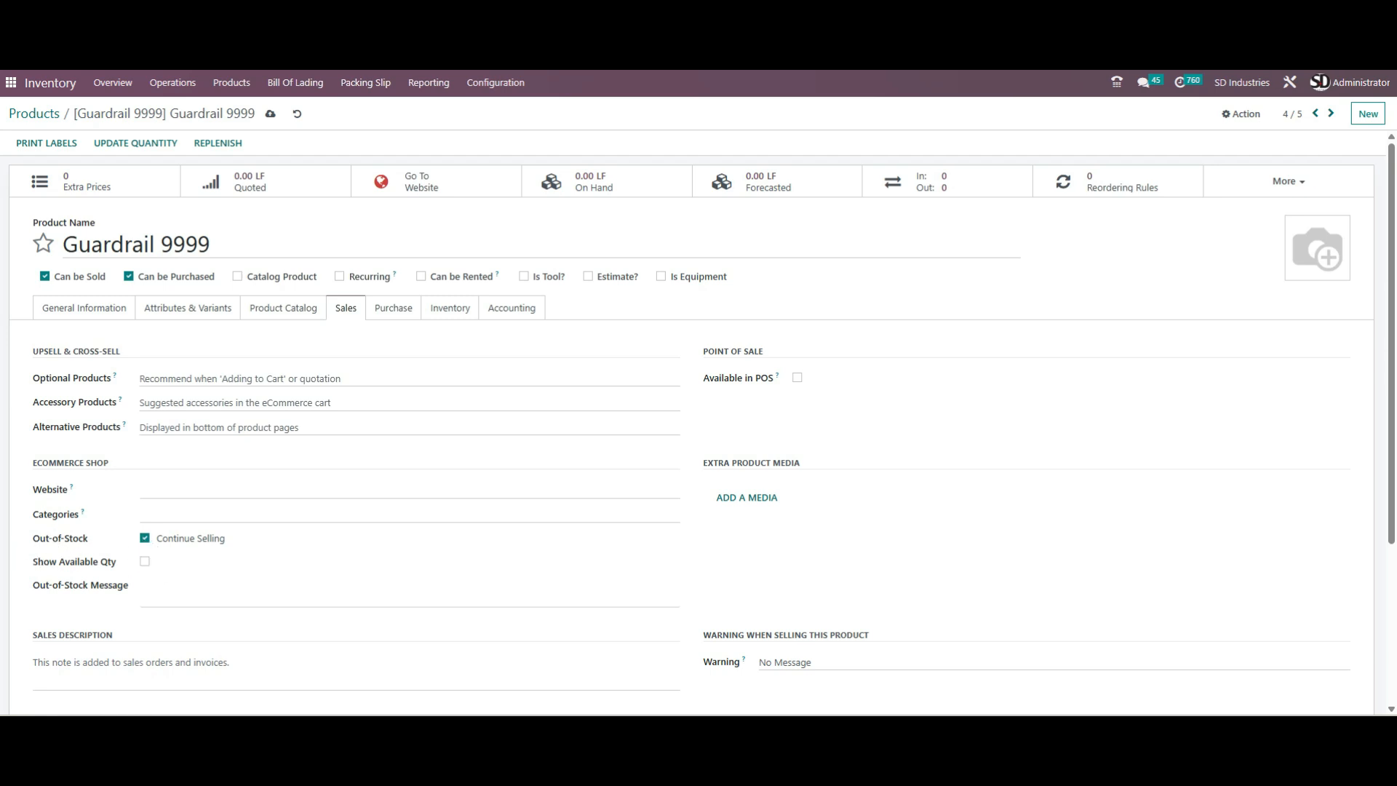
Enable Show Available Qty for the product in the eCommerce shop, with Out-of-Stock kept on Continue Selling
click(145, 539)
click(144, 562)
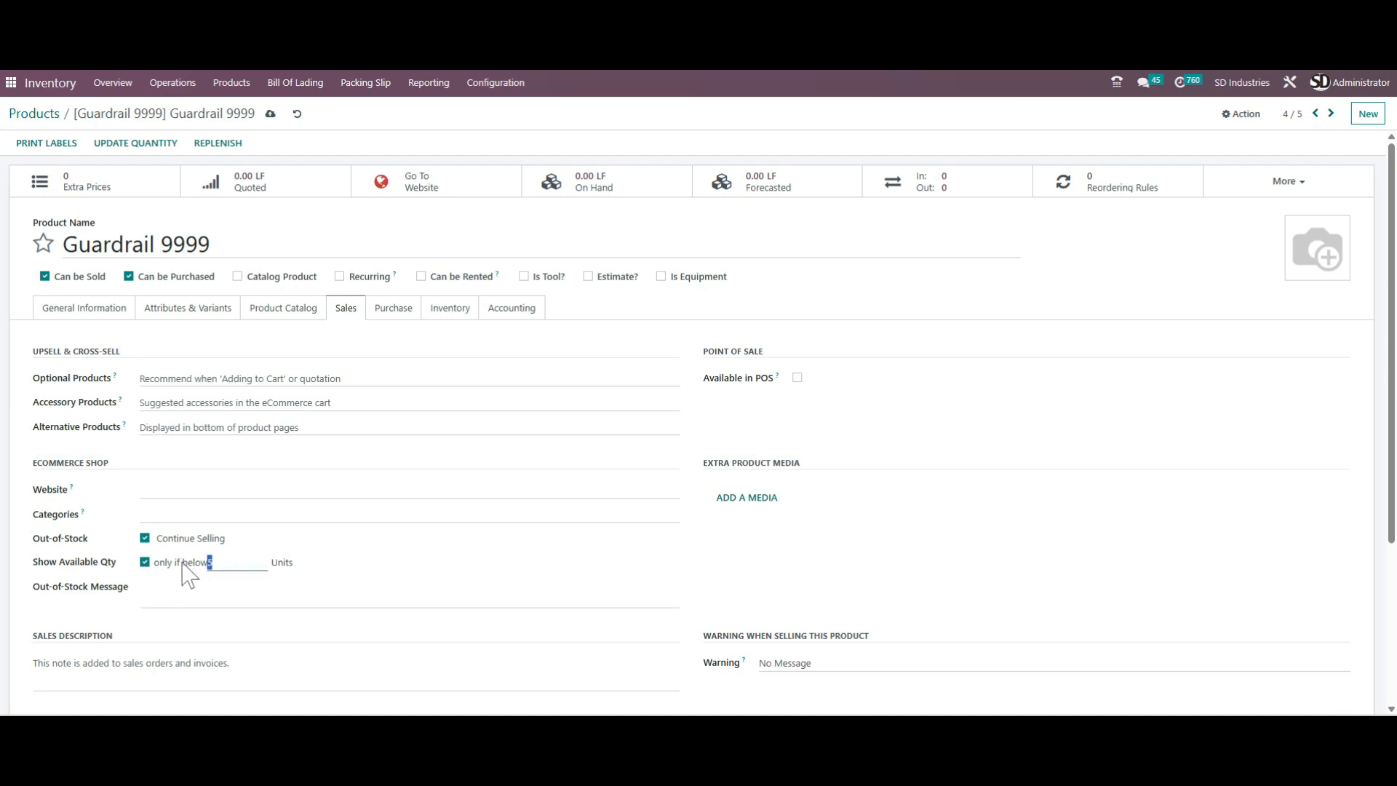
double_click(209, 562)
click(145, 590)
text(w)
key(BackSpace)
Review the sales description field and the options for the warning when selling this product, keeping No Message
scroll(406, 570, down, 2)
scroll(422, 517, up, 1)
scroll(422, 517, up, 1)
click(131, 663)
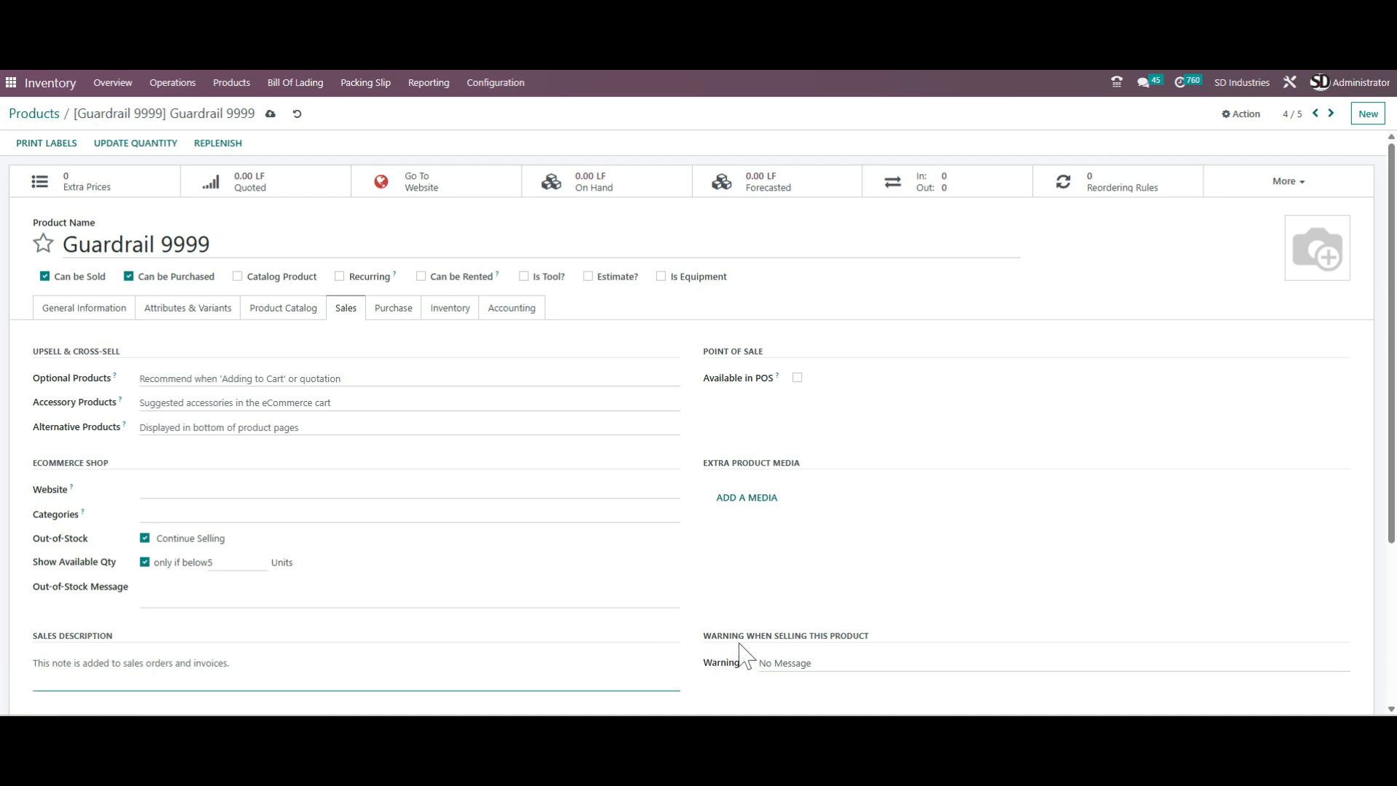
click(828, 673)
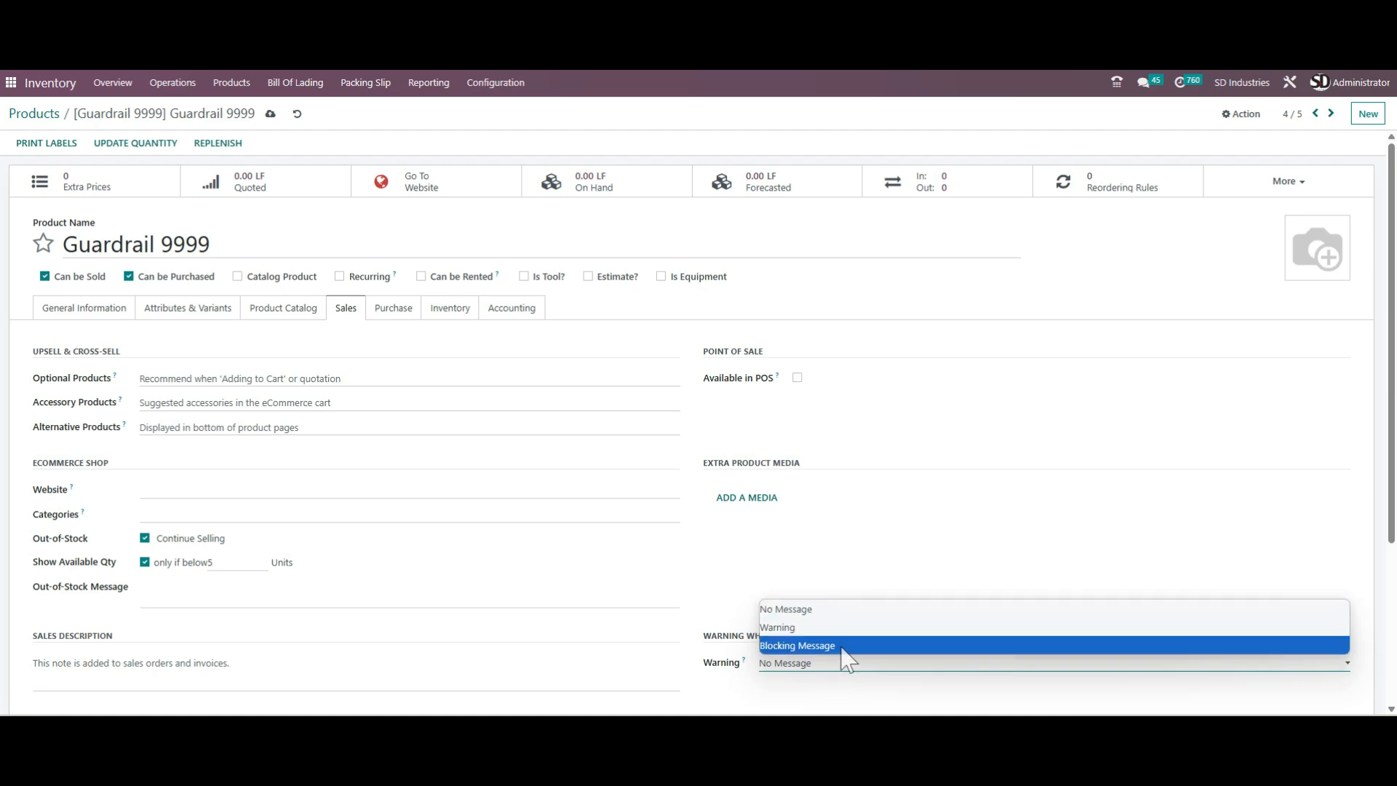
click(882, 604)
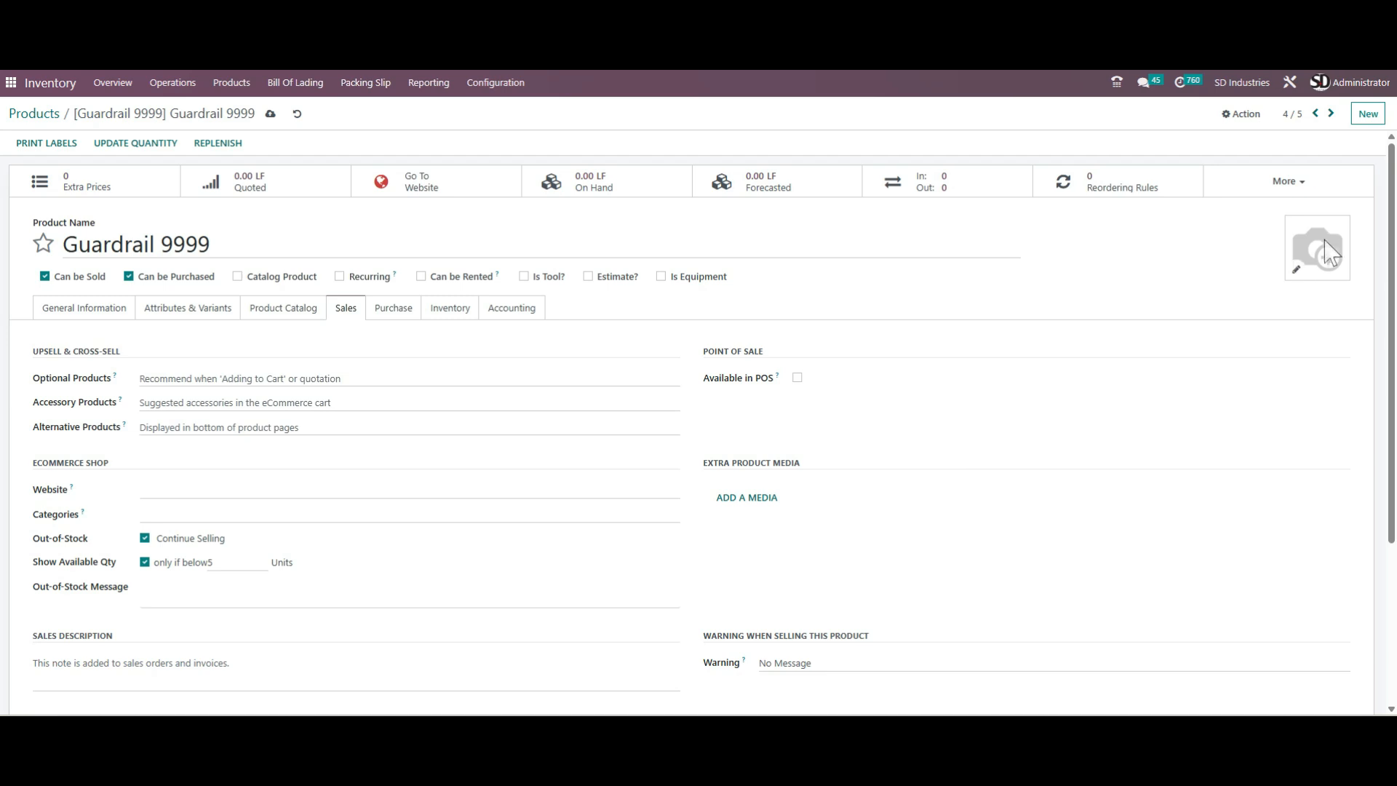
Look at the product image file picker and the extra product media form, closing both without adding media
click(1296, 271)
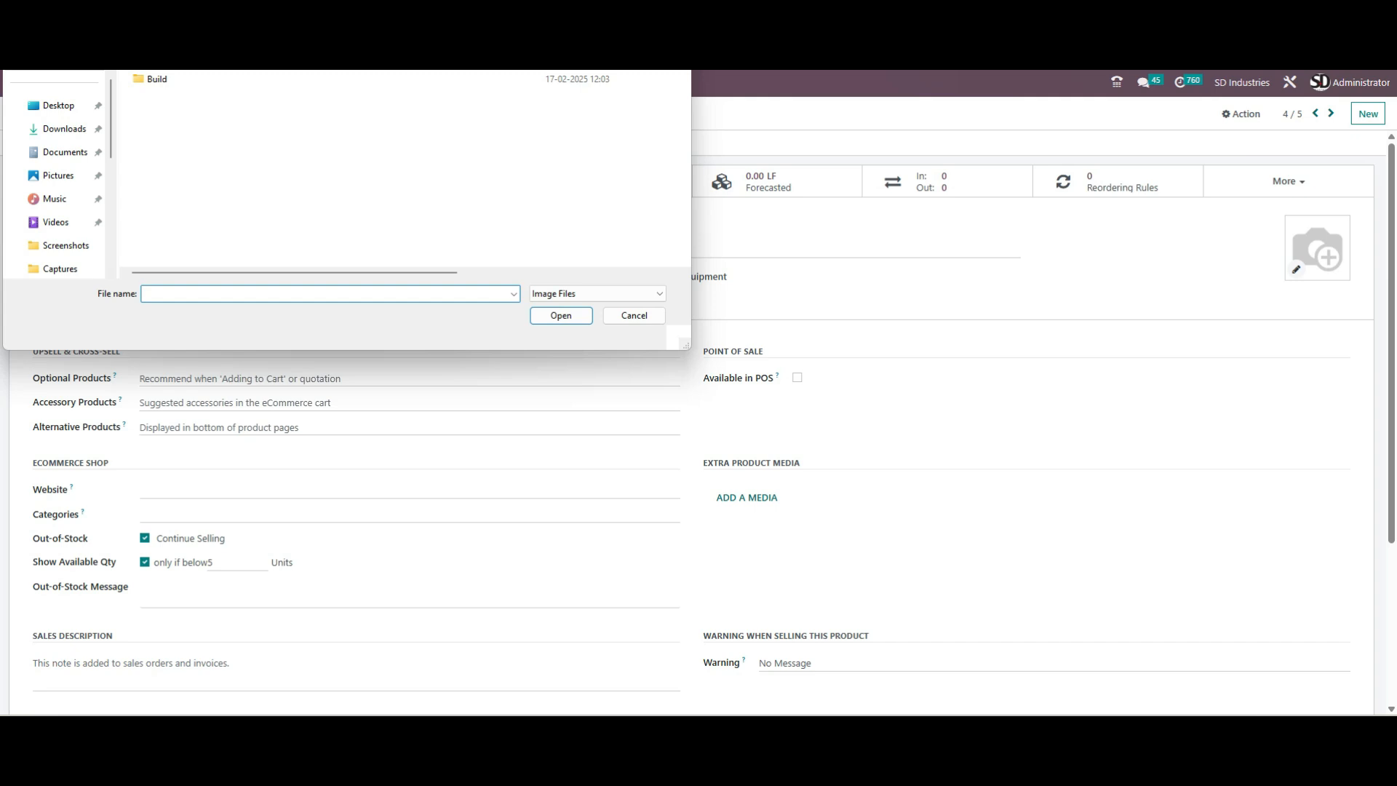
key(Escape)
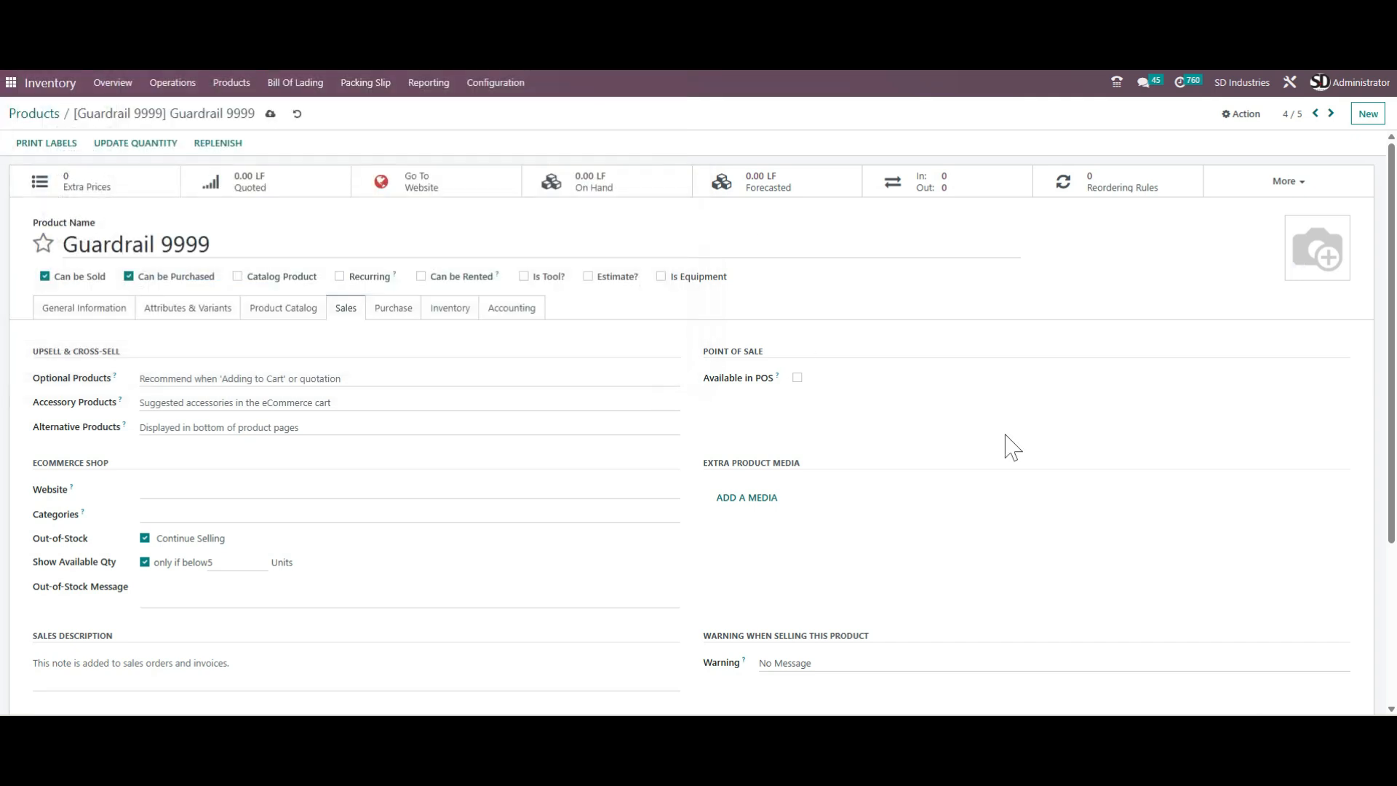
click(754, 515)
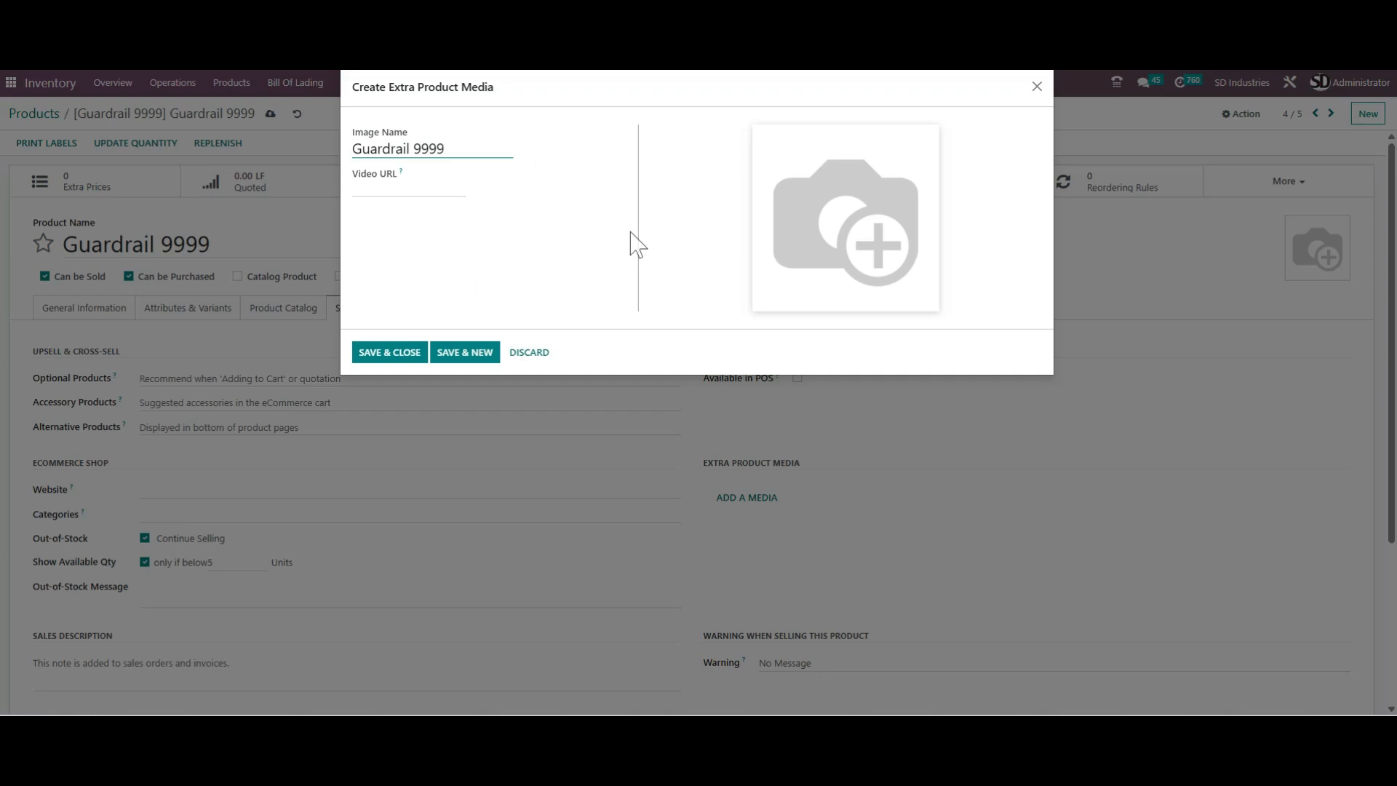
click(1036, 87)
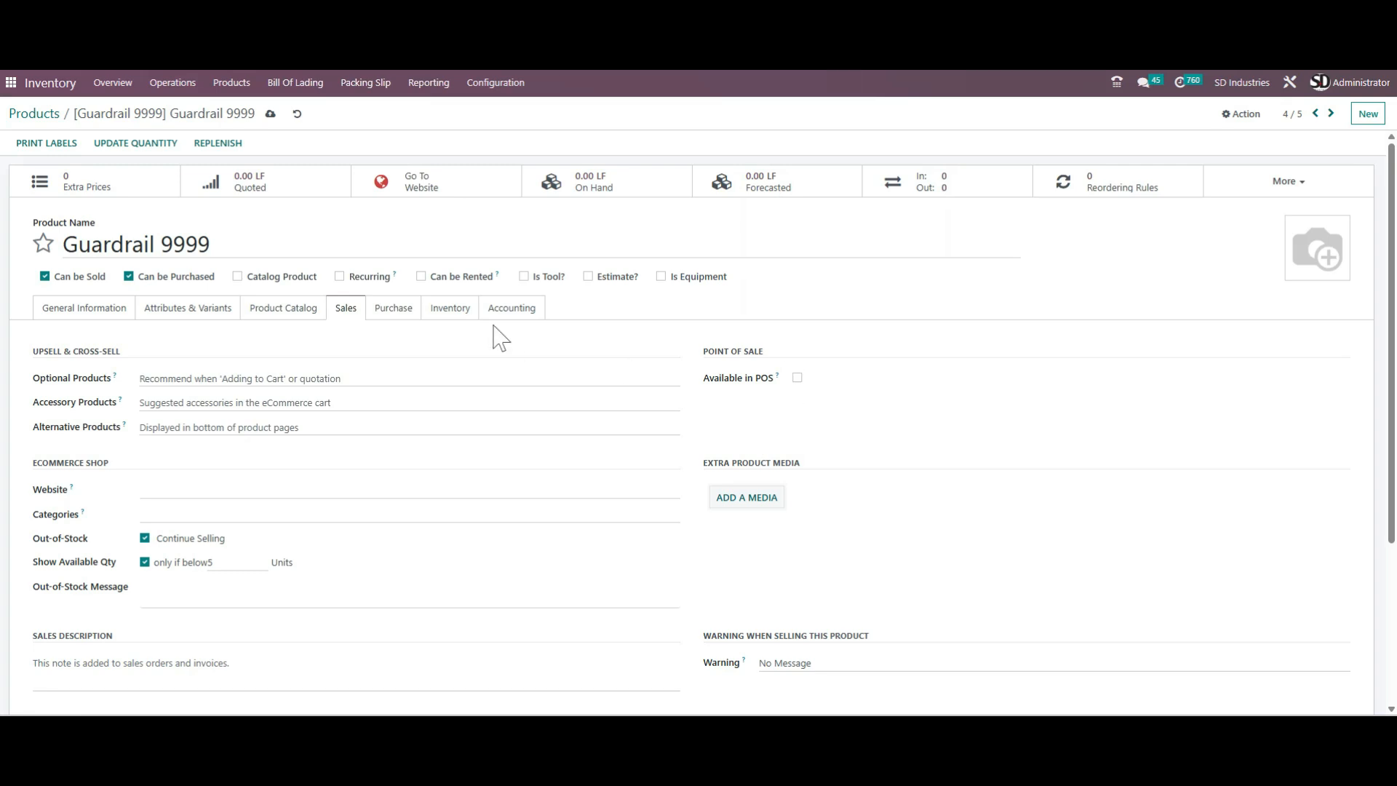
Add Granite Construction as a vendor in the product's purchase settings
click(392, 312)
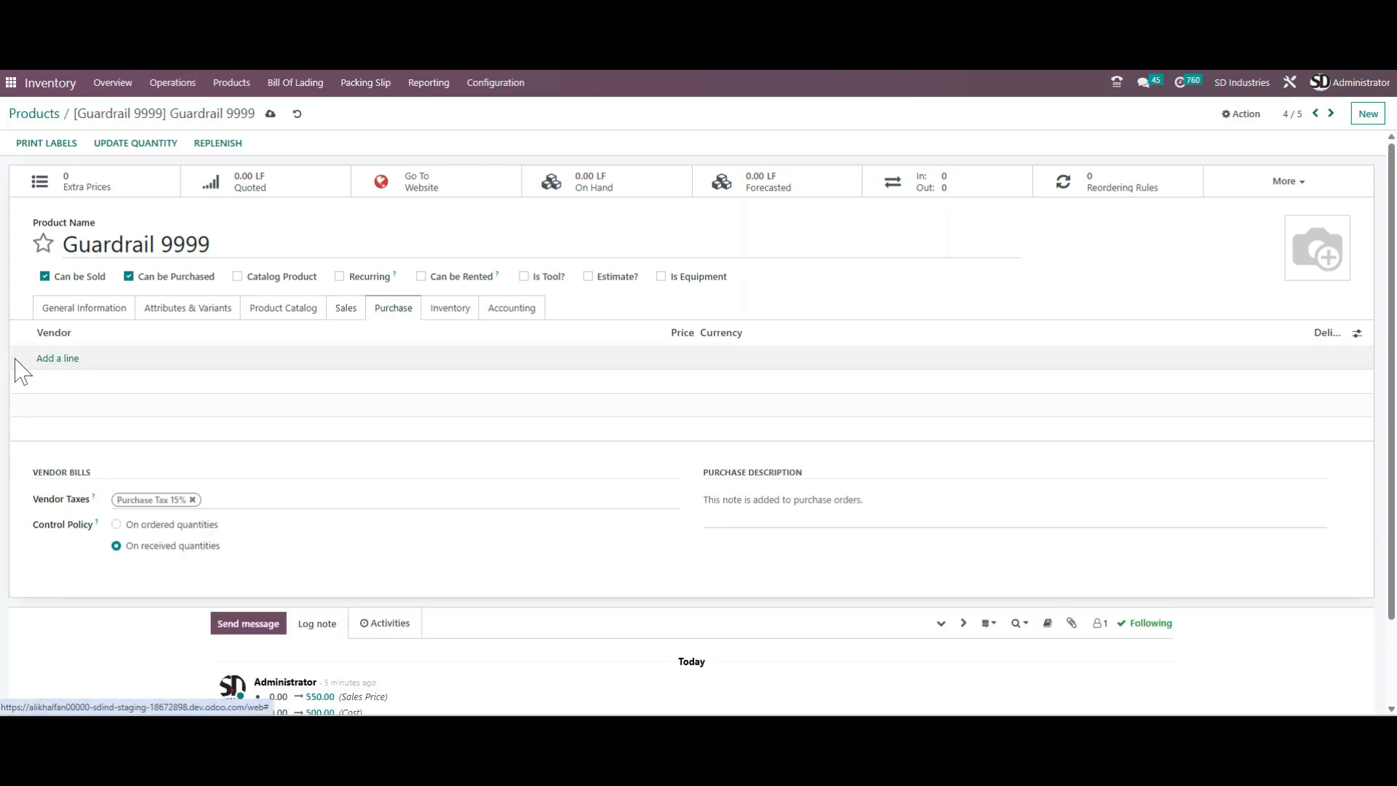
click(58, 358)
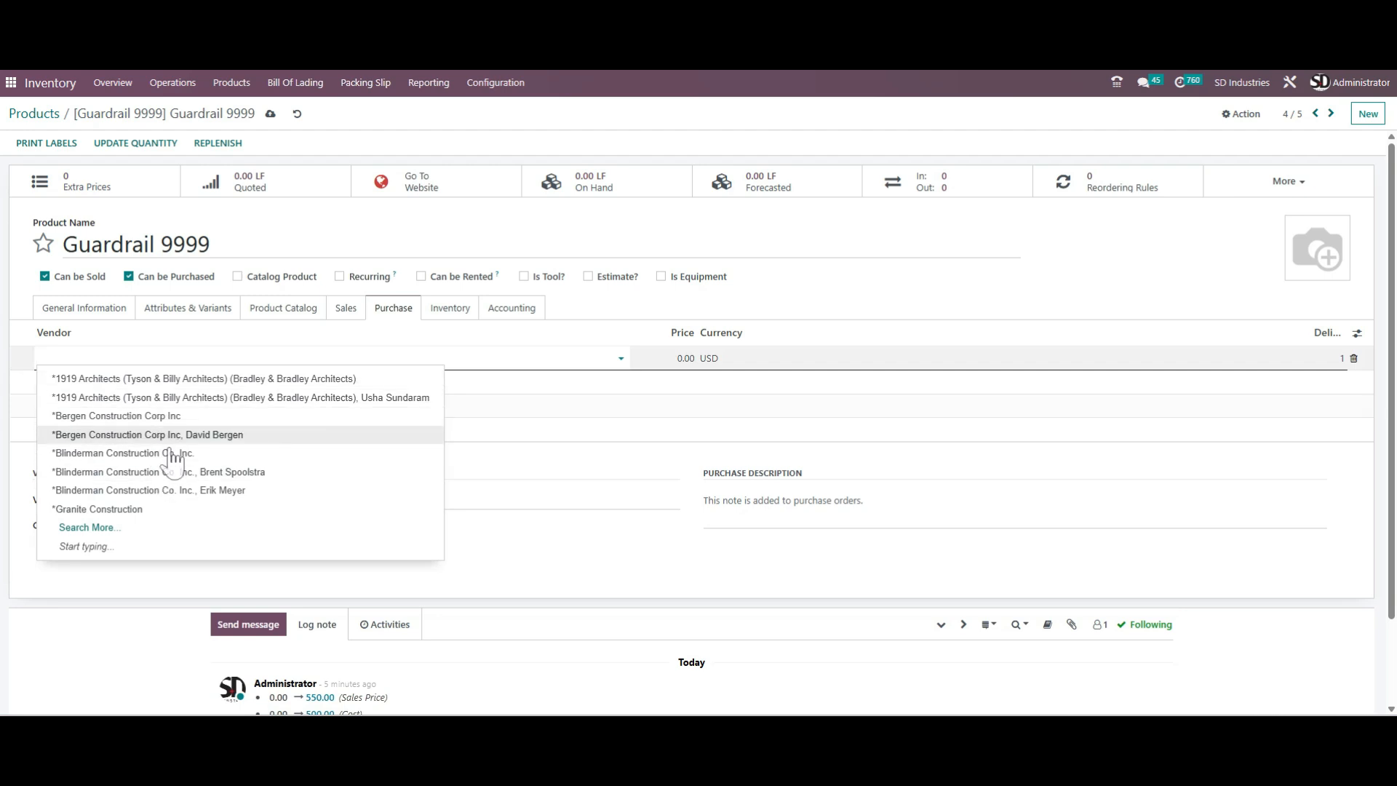
click(146, 510)
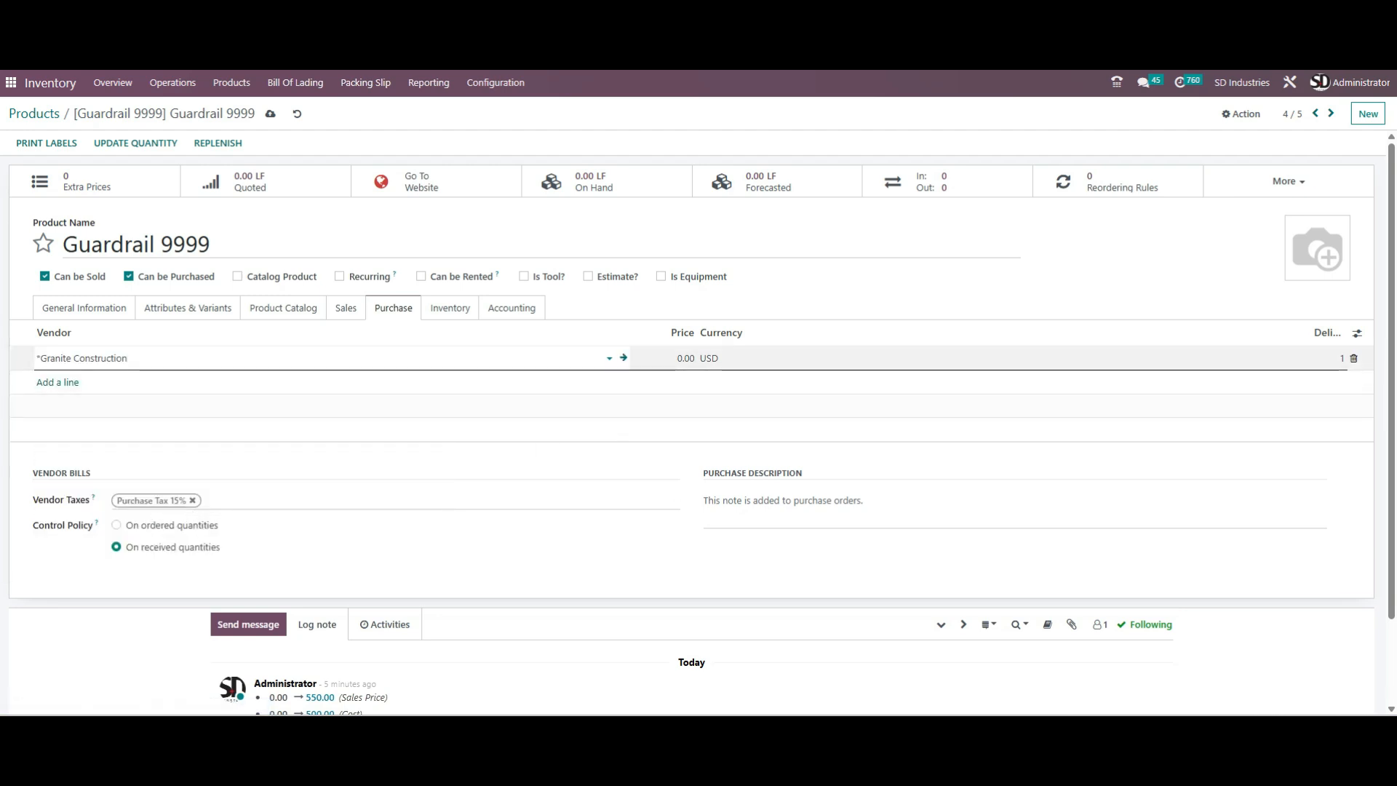
Show the Product Variant column in the vendor list and adjust the column widths so its heading is readable
click(1357, 332)
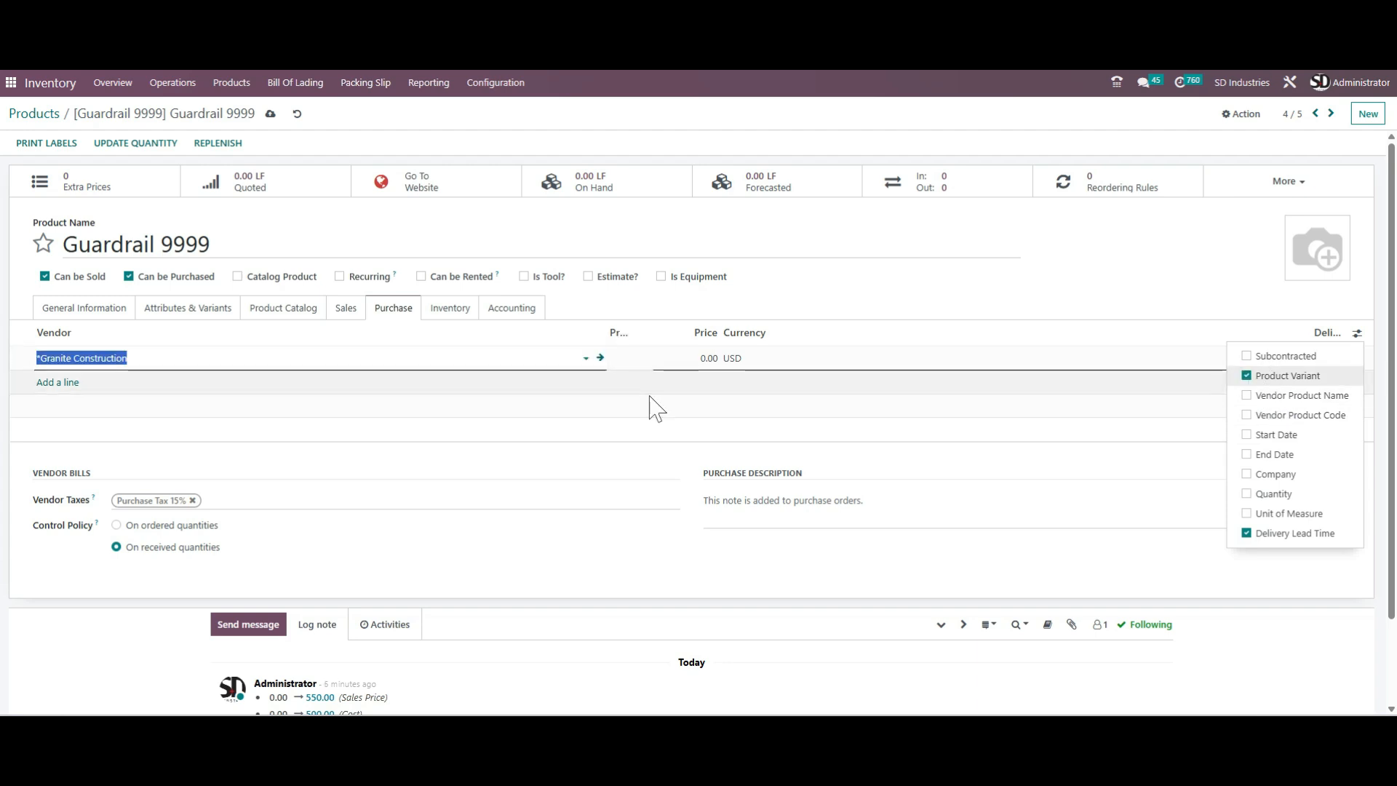
click(132, 358)
click(631, 358)
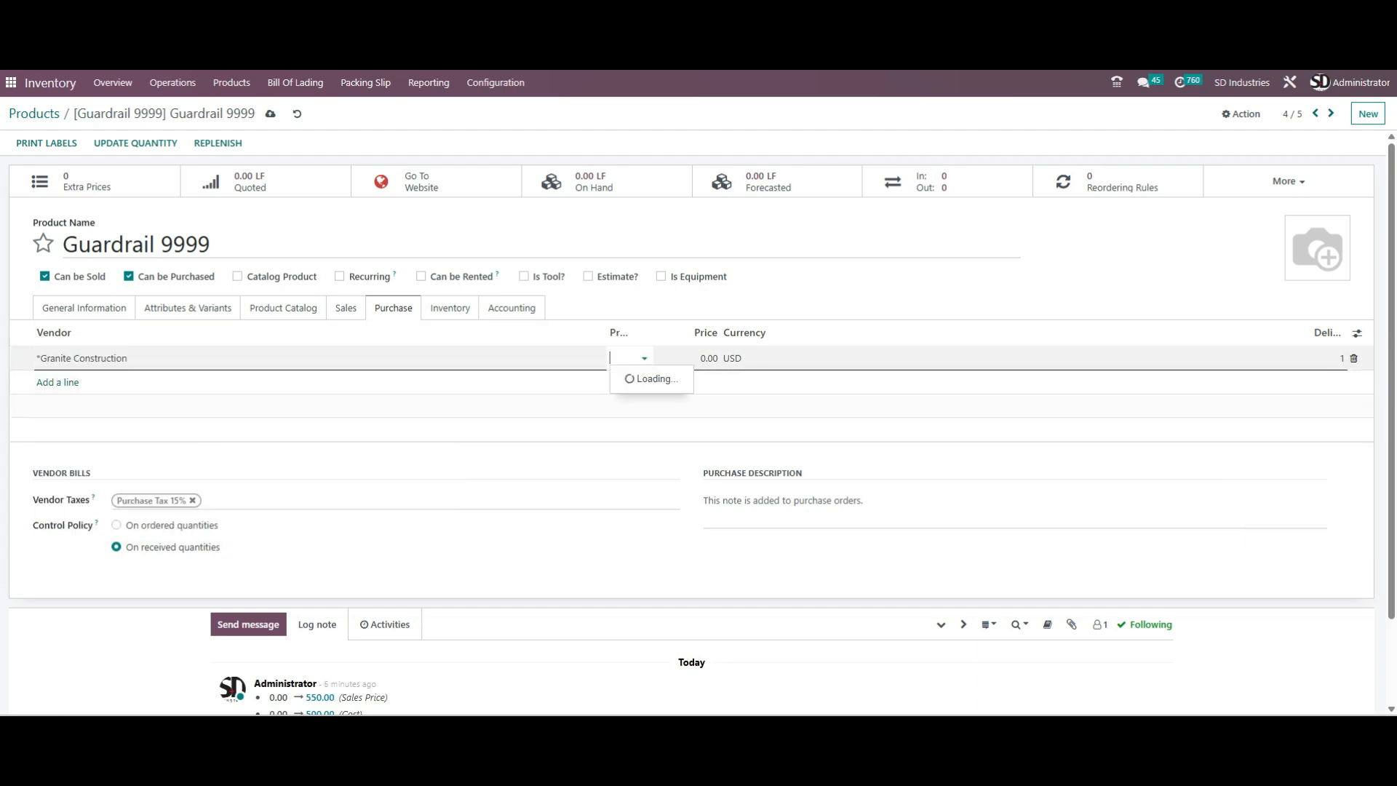
drag(652, 332, 758, 335)
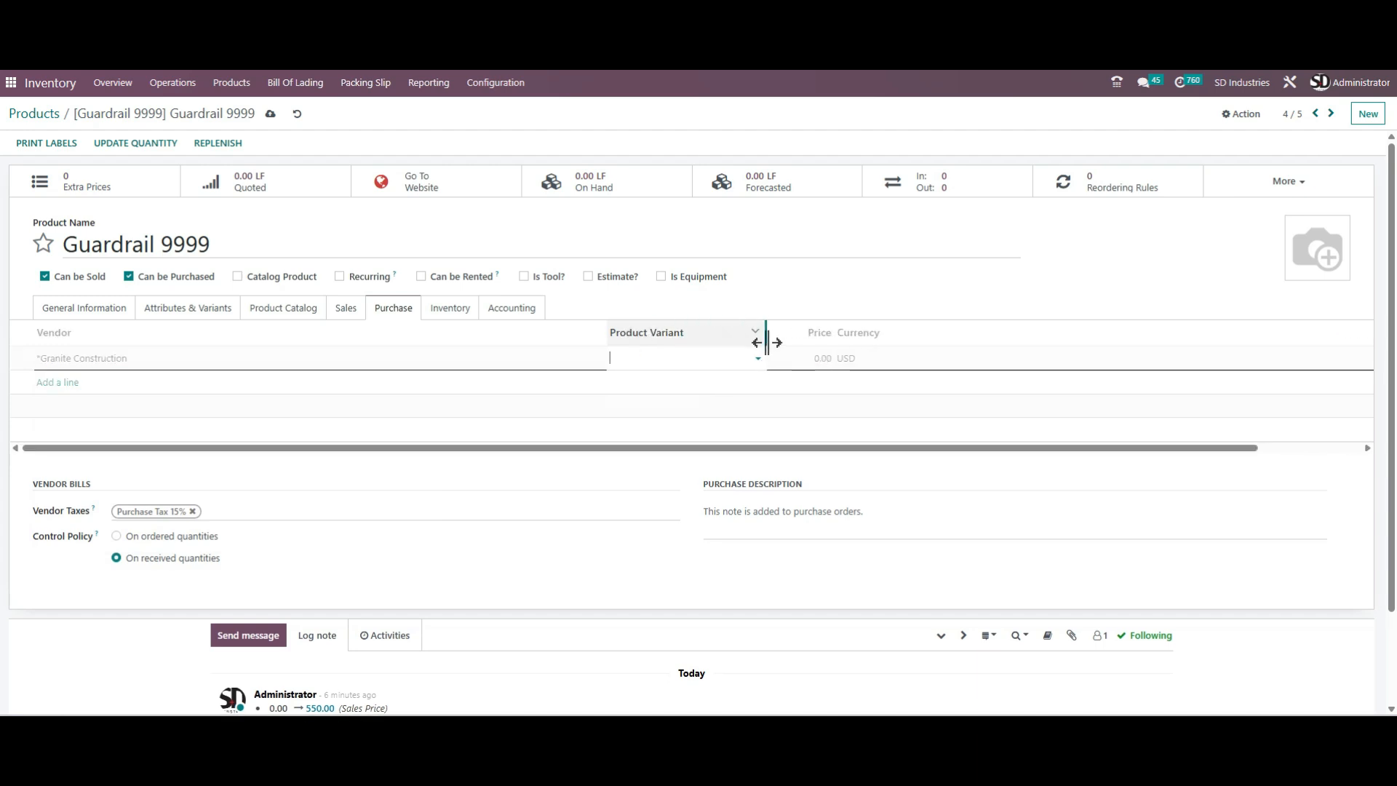
drag(610, 332, 251, 319)
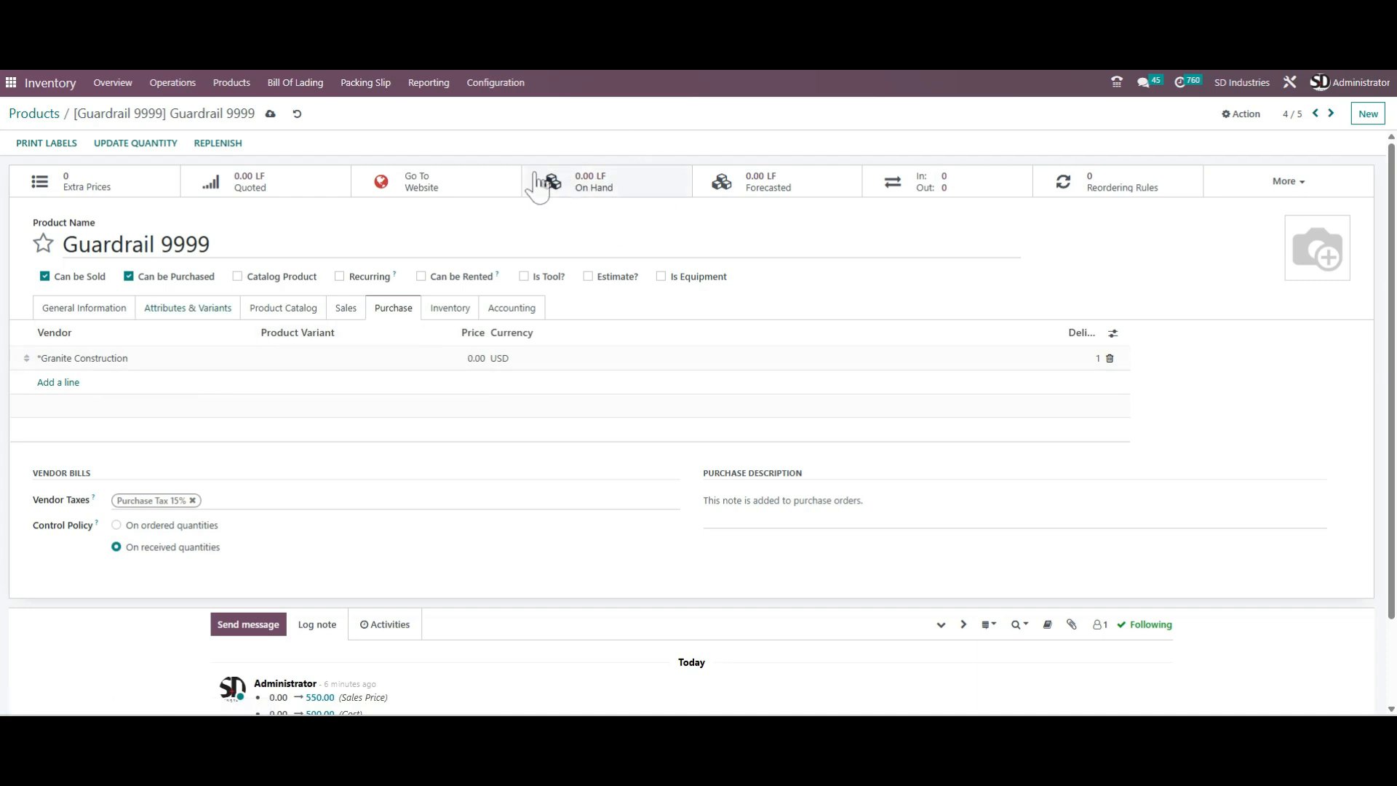
Check the product's attributes and variants, and examine the price and delivery lead time fields of the Granite Construction vendor line
click(190, 312)
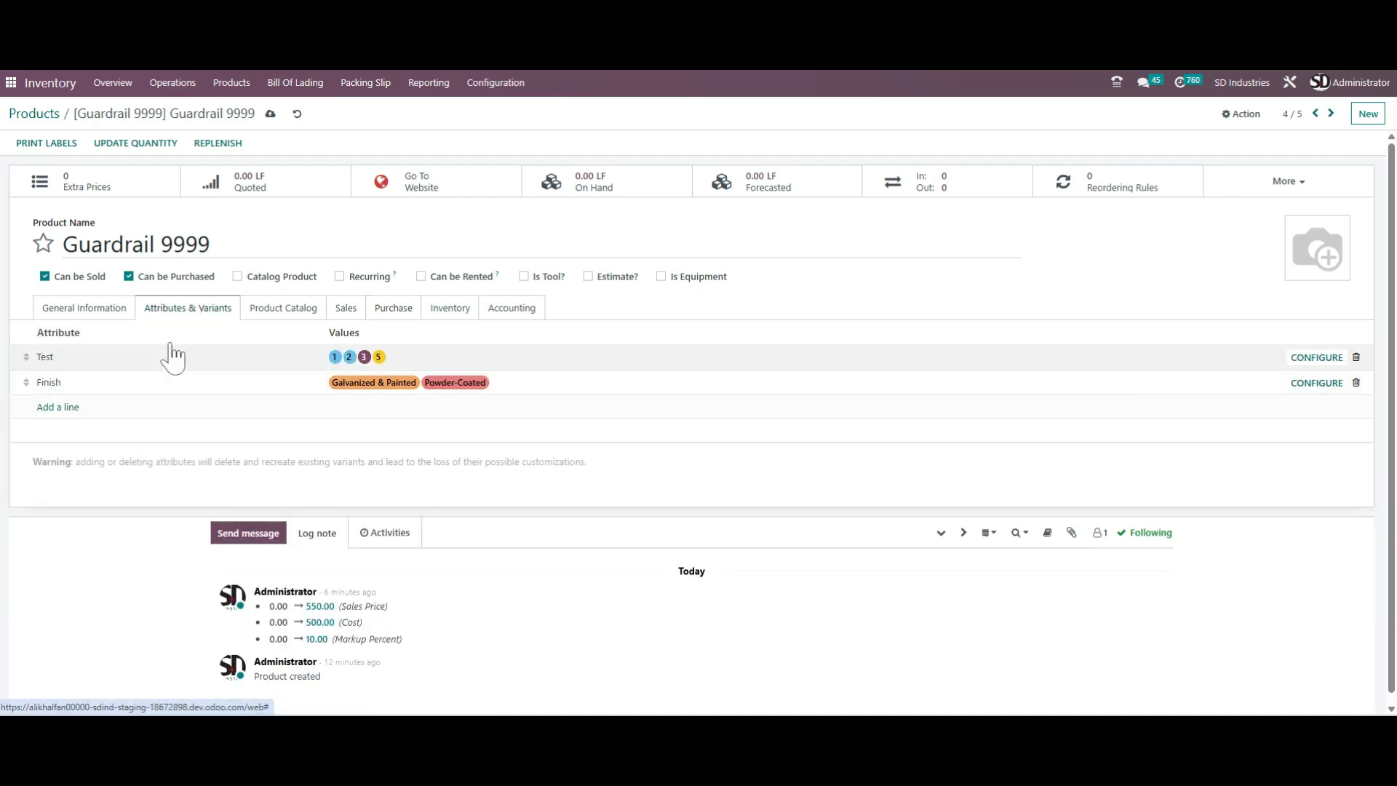
click(446, 311)
click(401, 311)
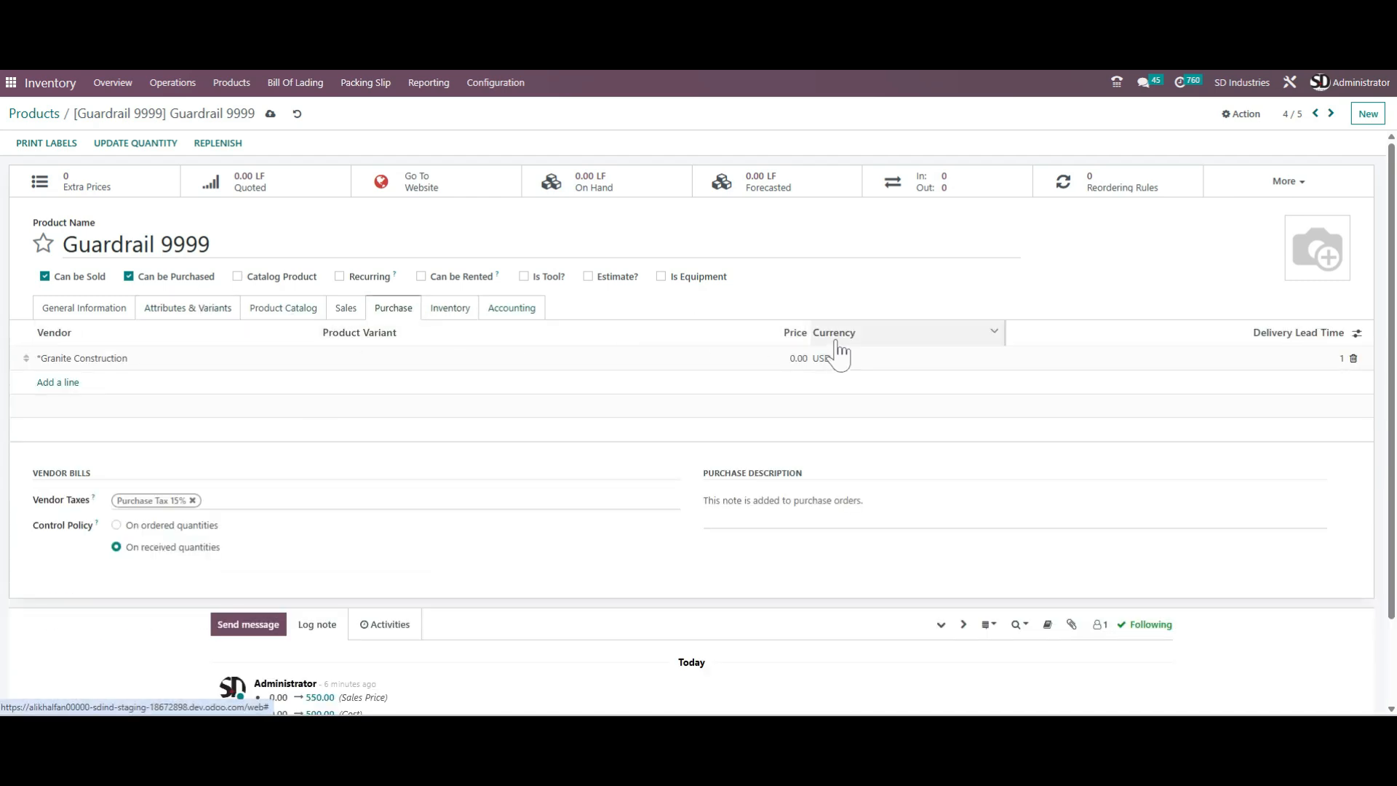
click(782, 366)
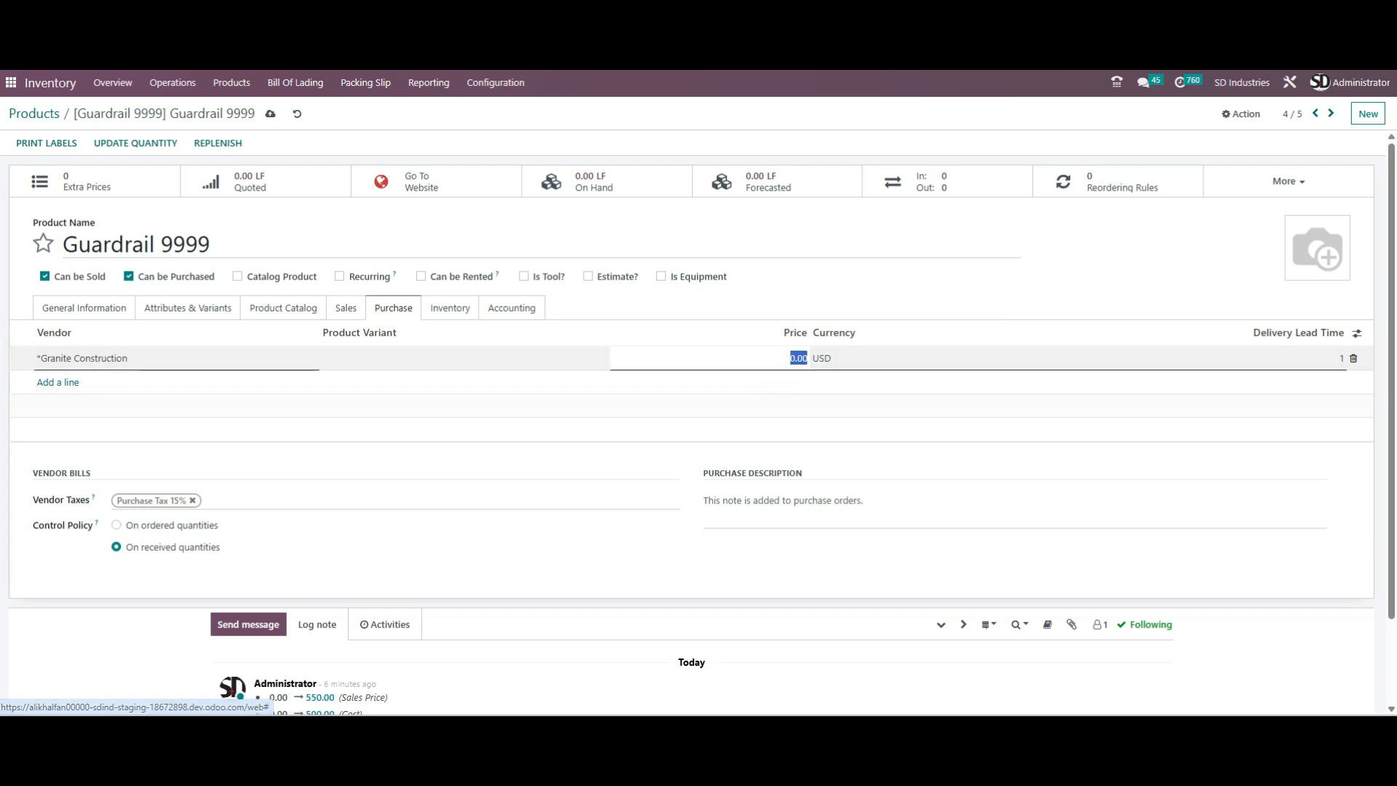
click(1013, 358)
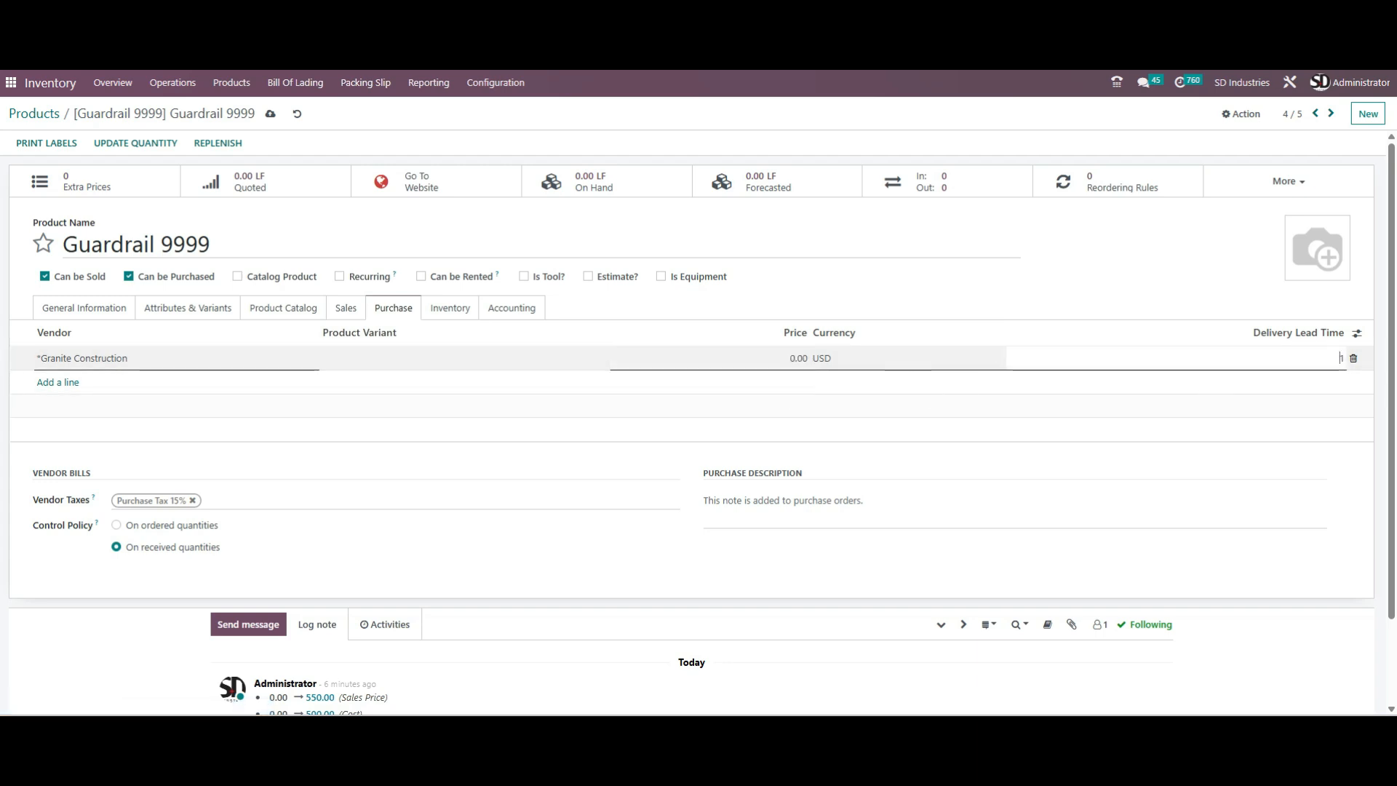
Show the Vendor Product Name and Vendor Product Code columns in the vendor list and check the purchase description field
click(1357, 332)
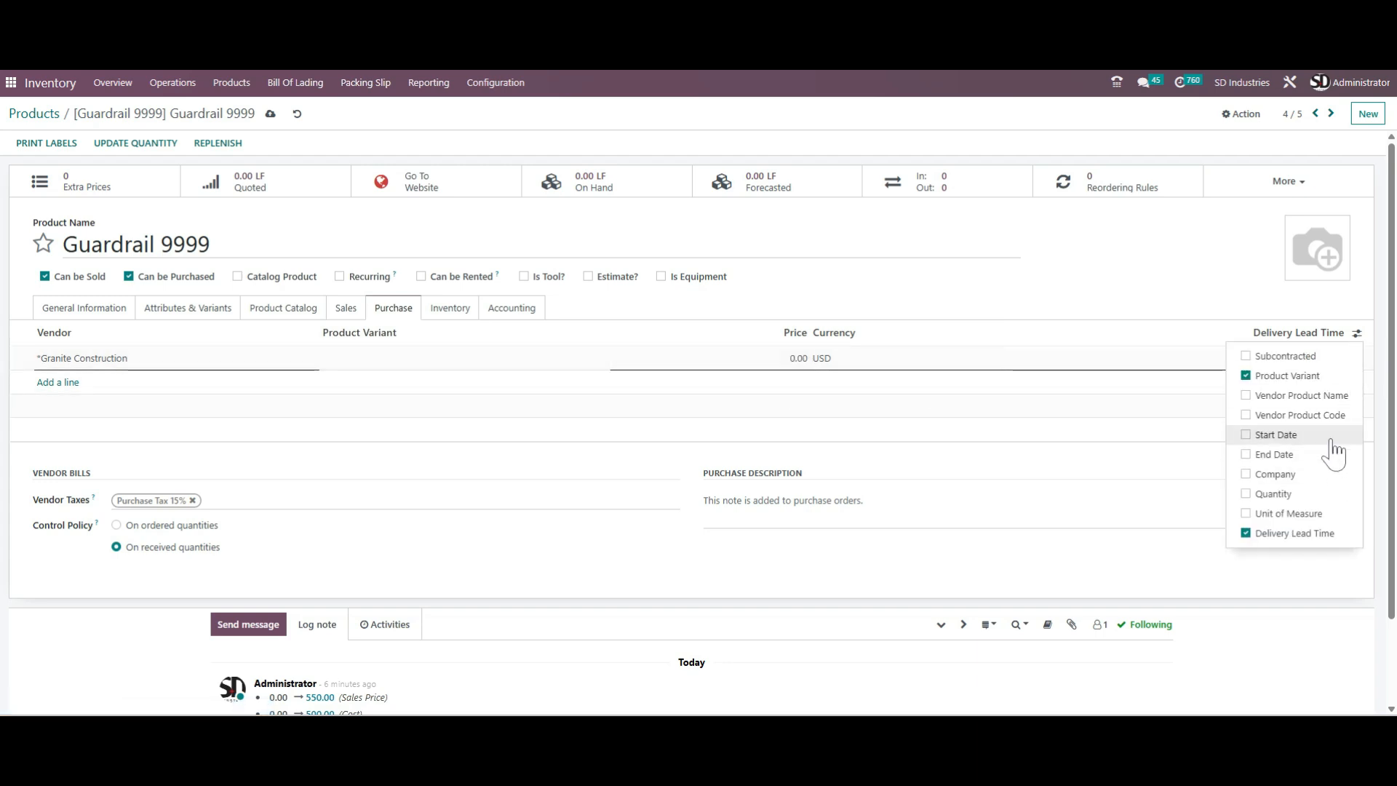
click(1297, 416)
click(1303, 396)
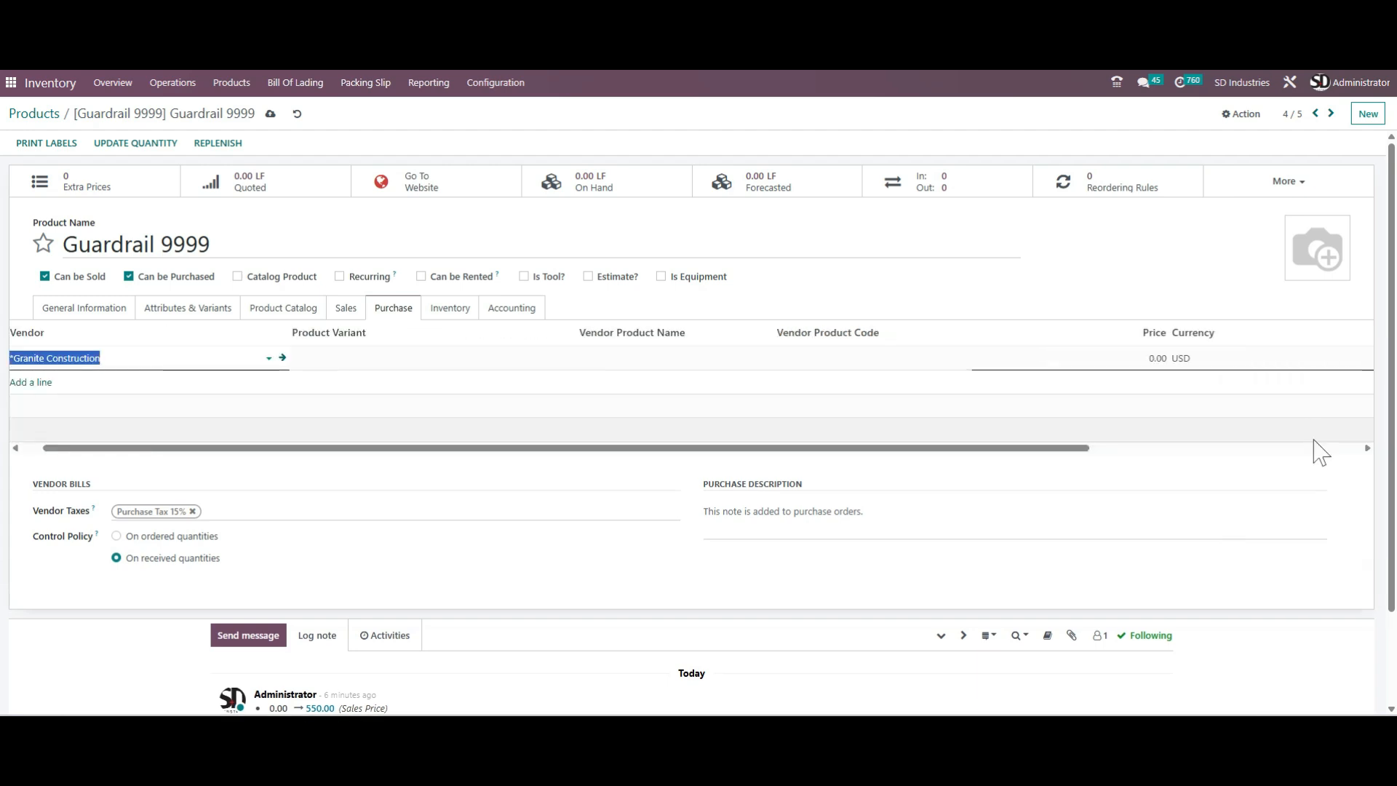
drag(1069, 449, 1322, 465)
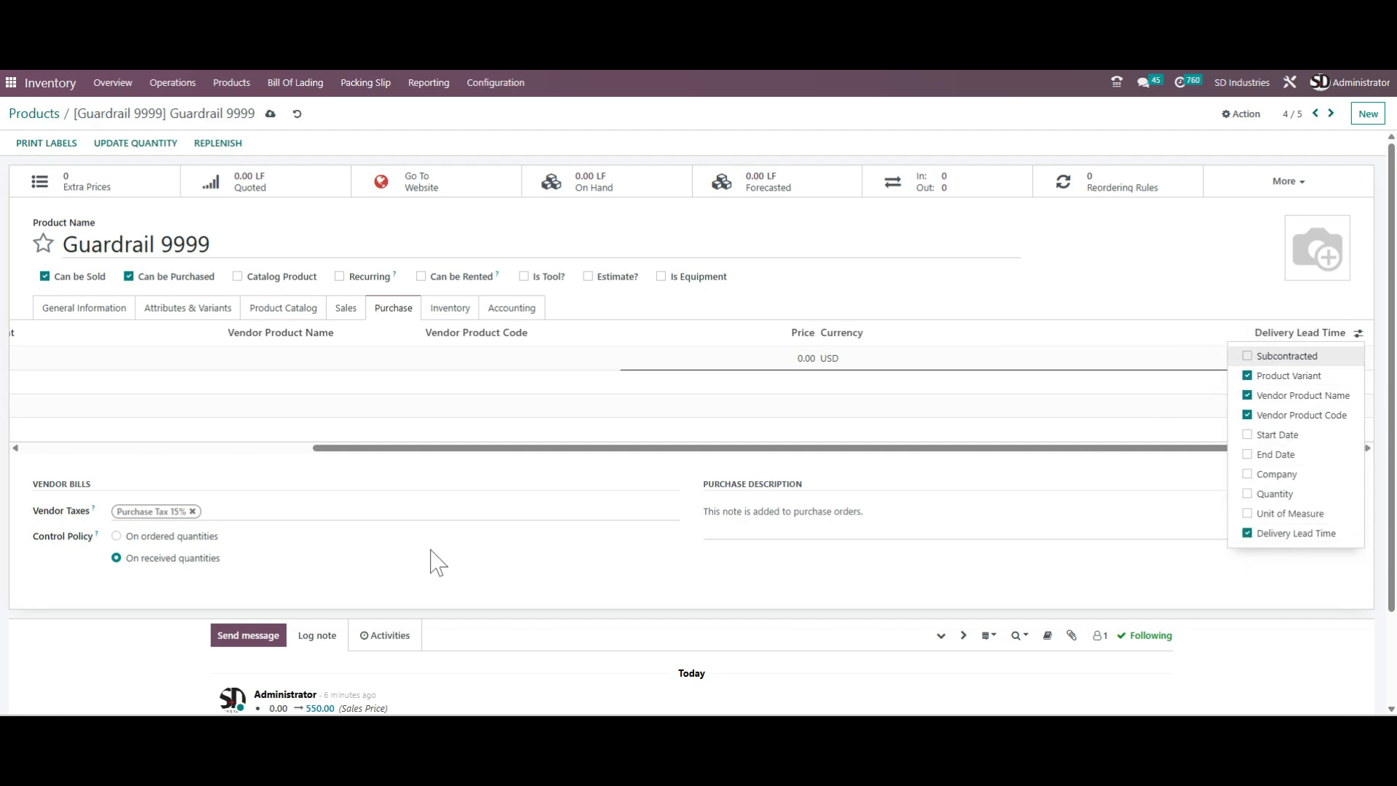
click(233, 465)
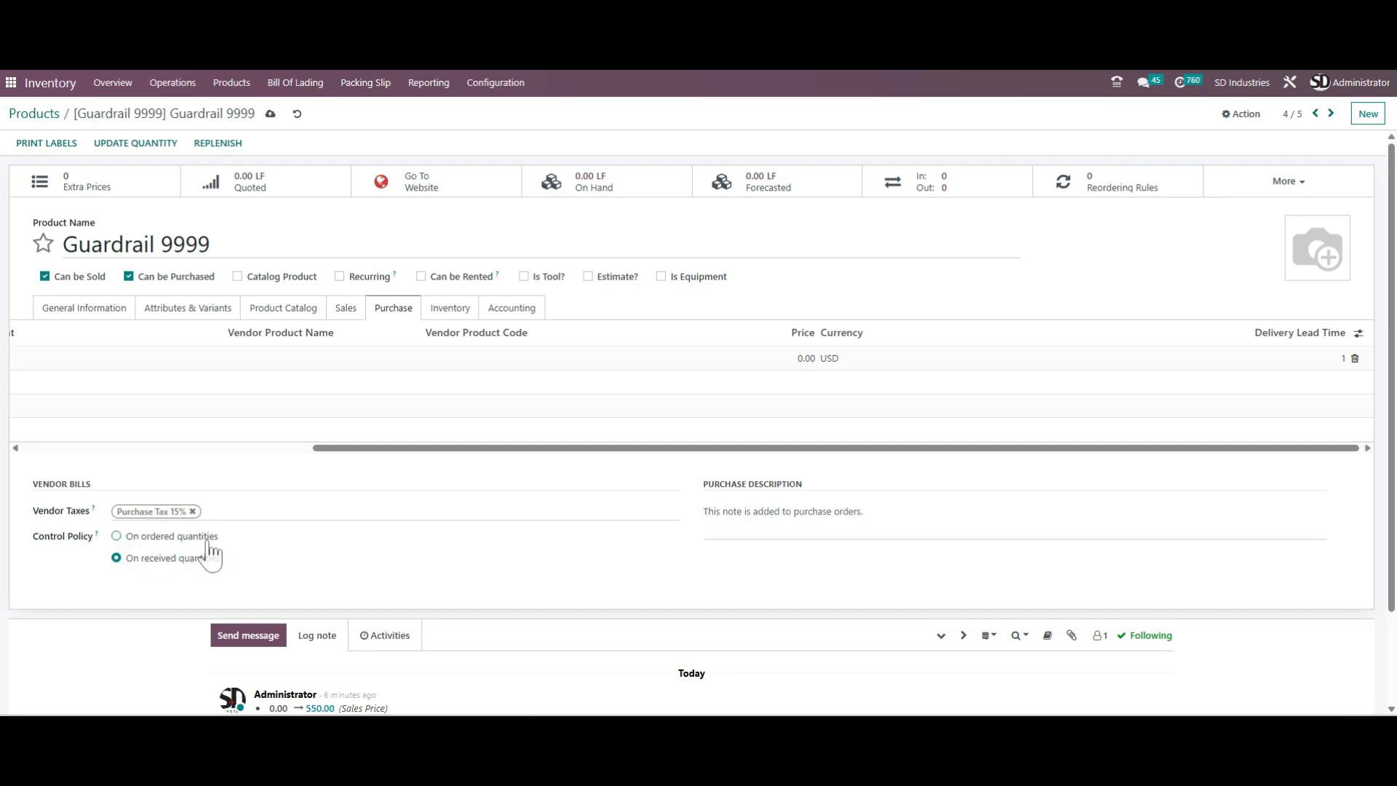
click(781, 513)
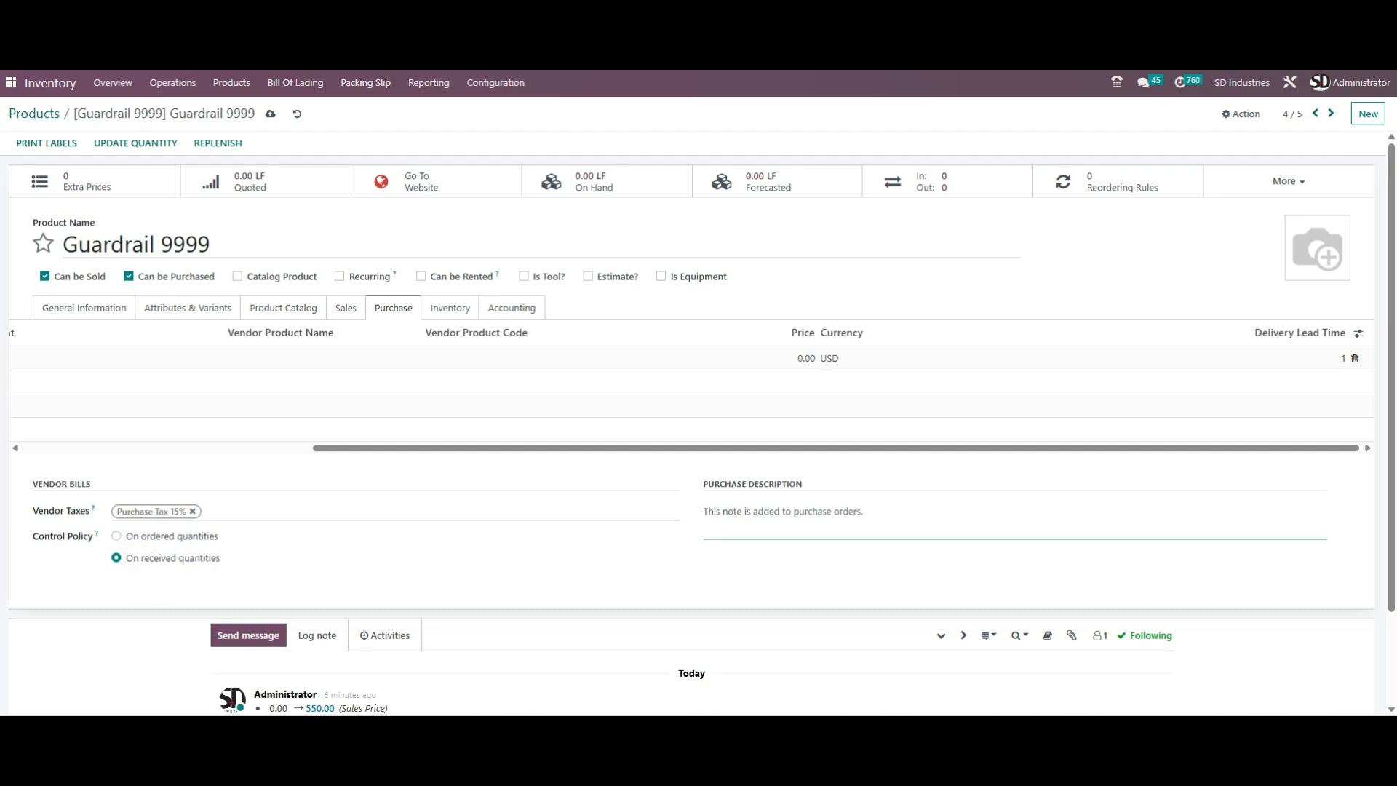
Set the product's inventory tracking to By Lots and leave Expiration Date disabled after viewing its date options
click(446, 320)
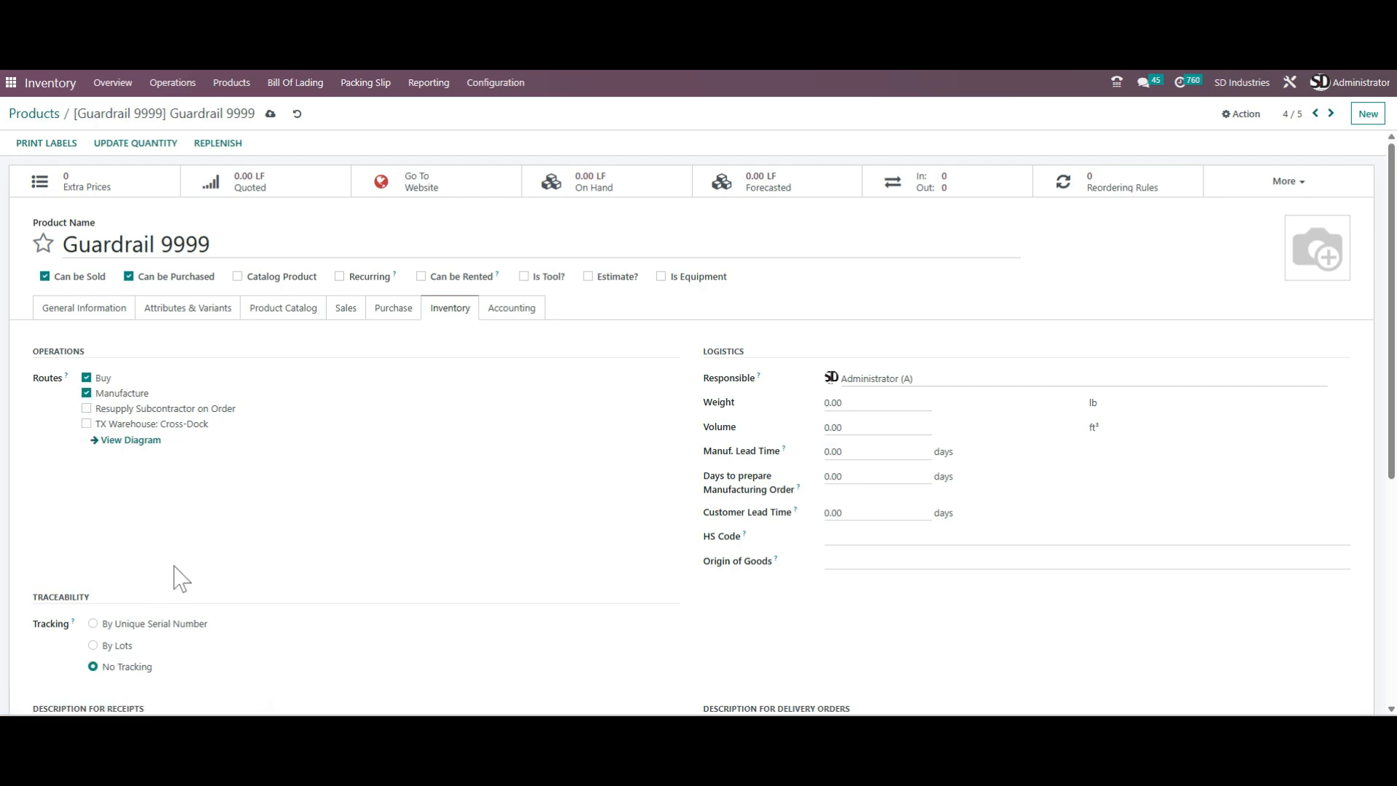
scroll(279, 434, down, 2)
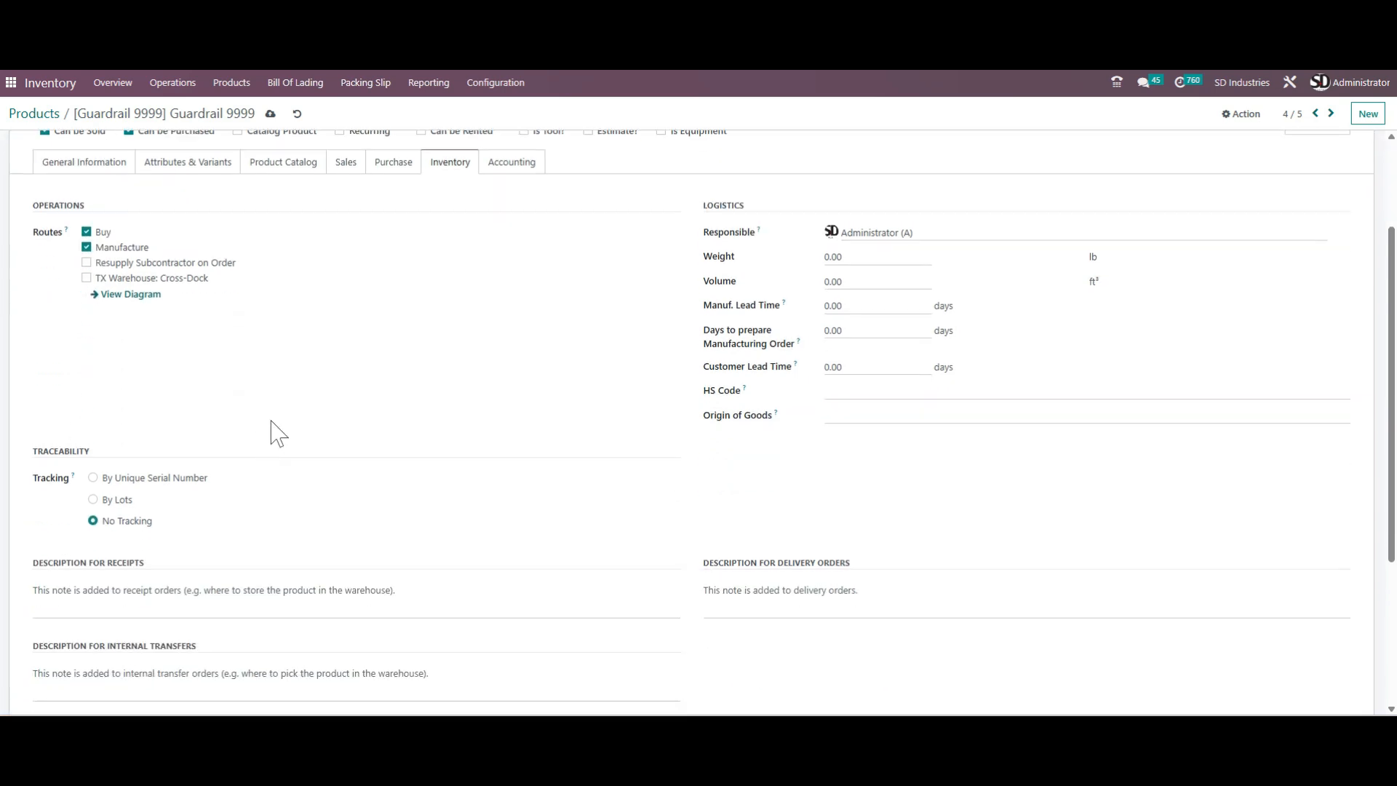
click(111, 500)
click(152, 480)
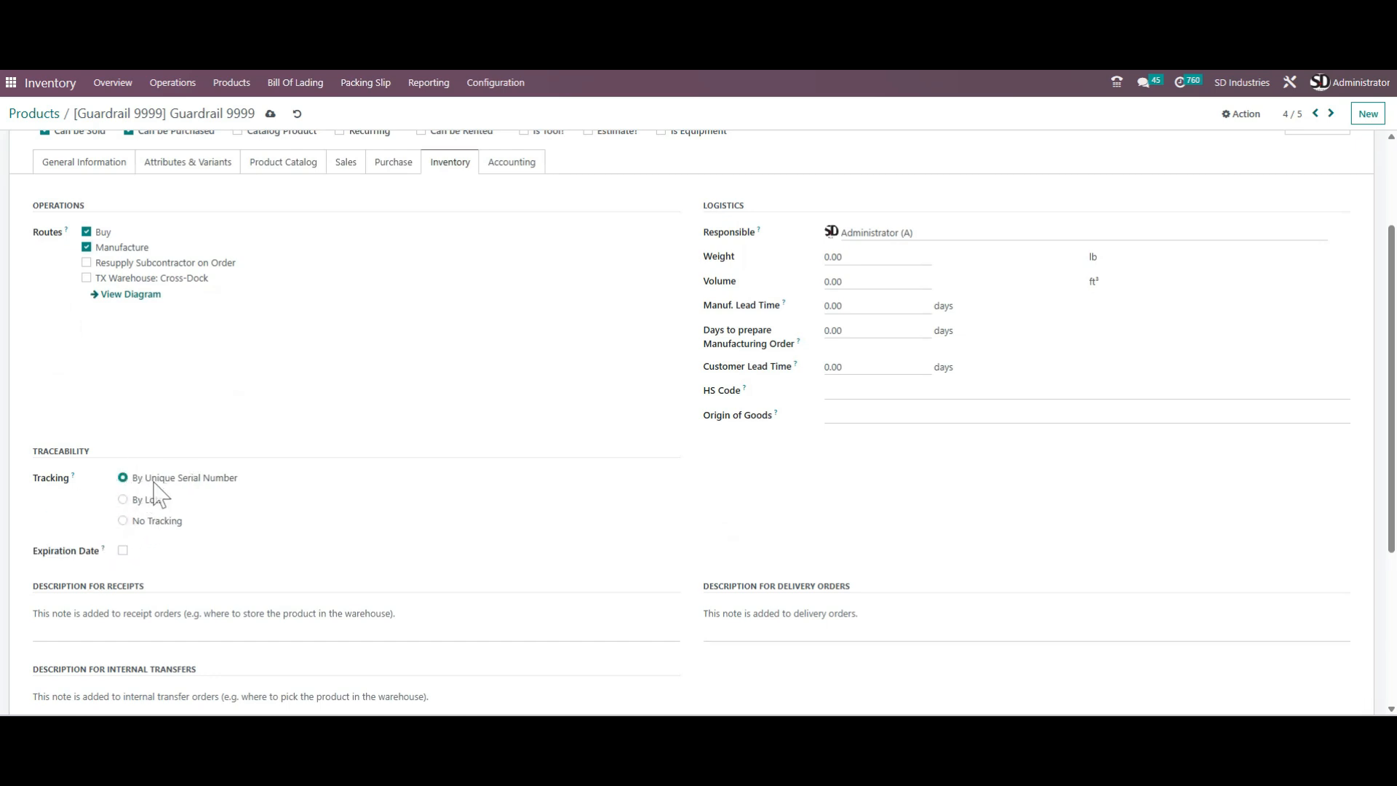
click(123, 500)
click(123, 551)
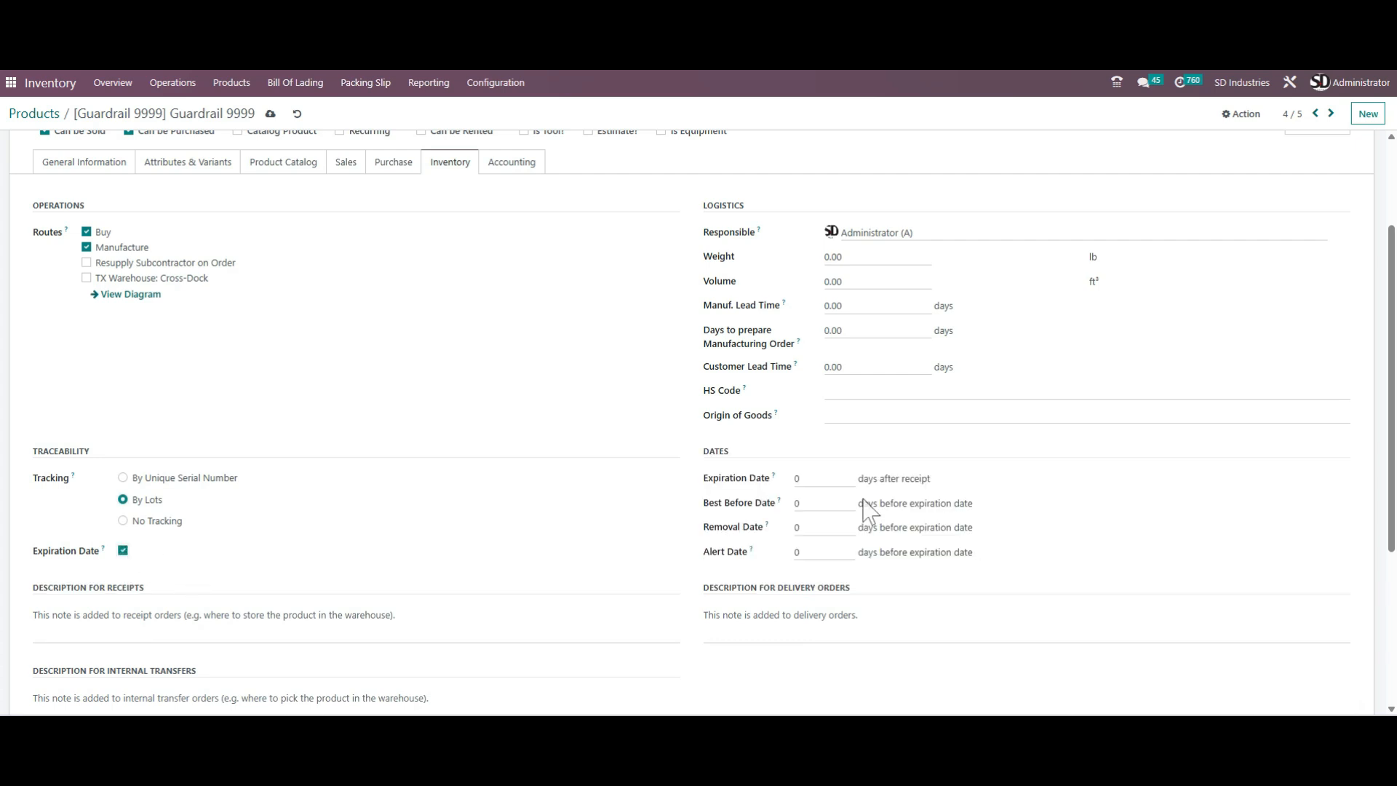
click(123, 551)
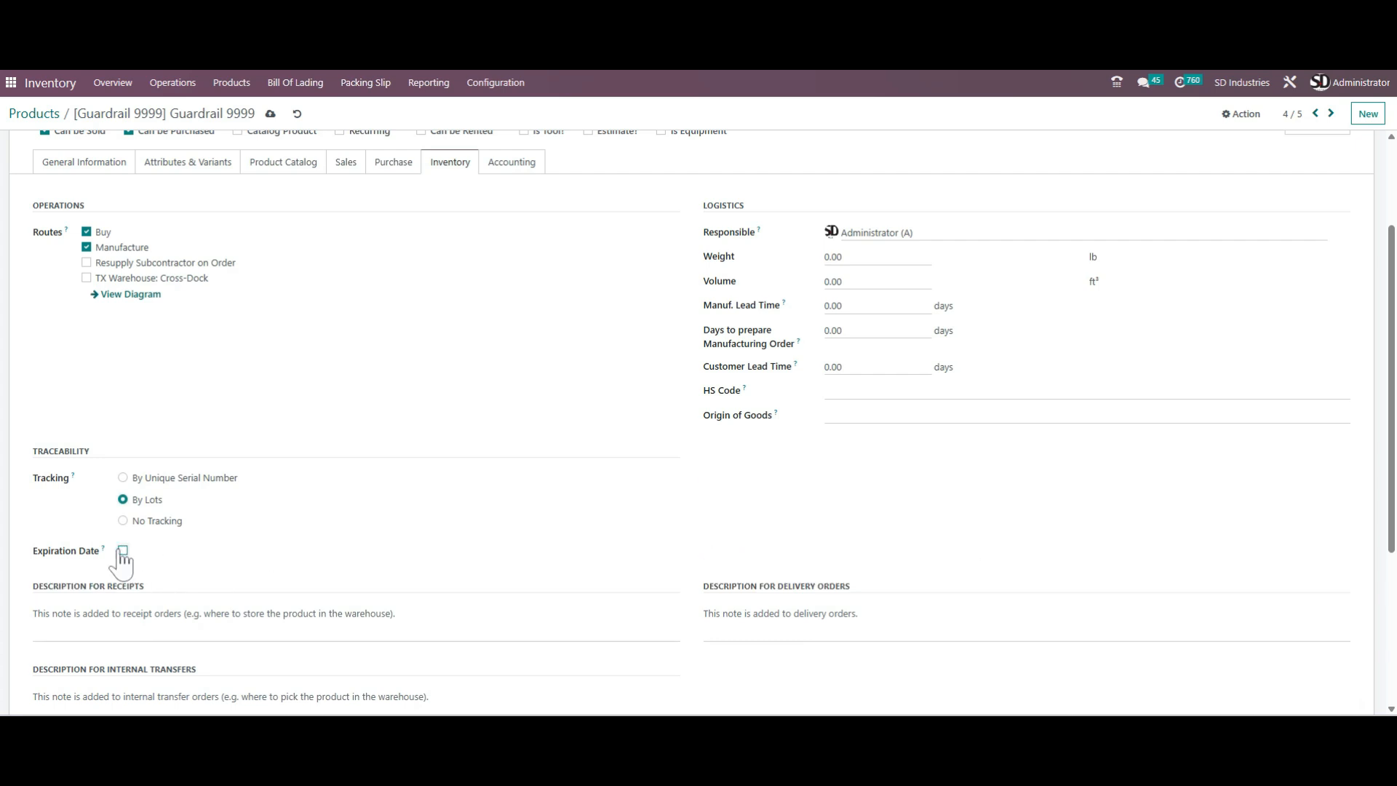
Review the product's logistics fields for weight, volume, lead times, HS code and origin of goods, plus the remaining inventory settings
scroll(390, 499, up, 2)
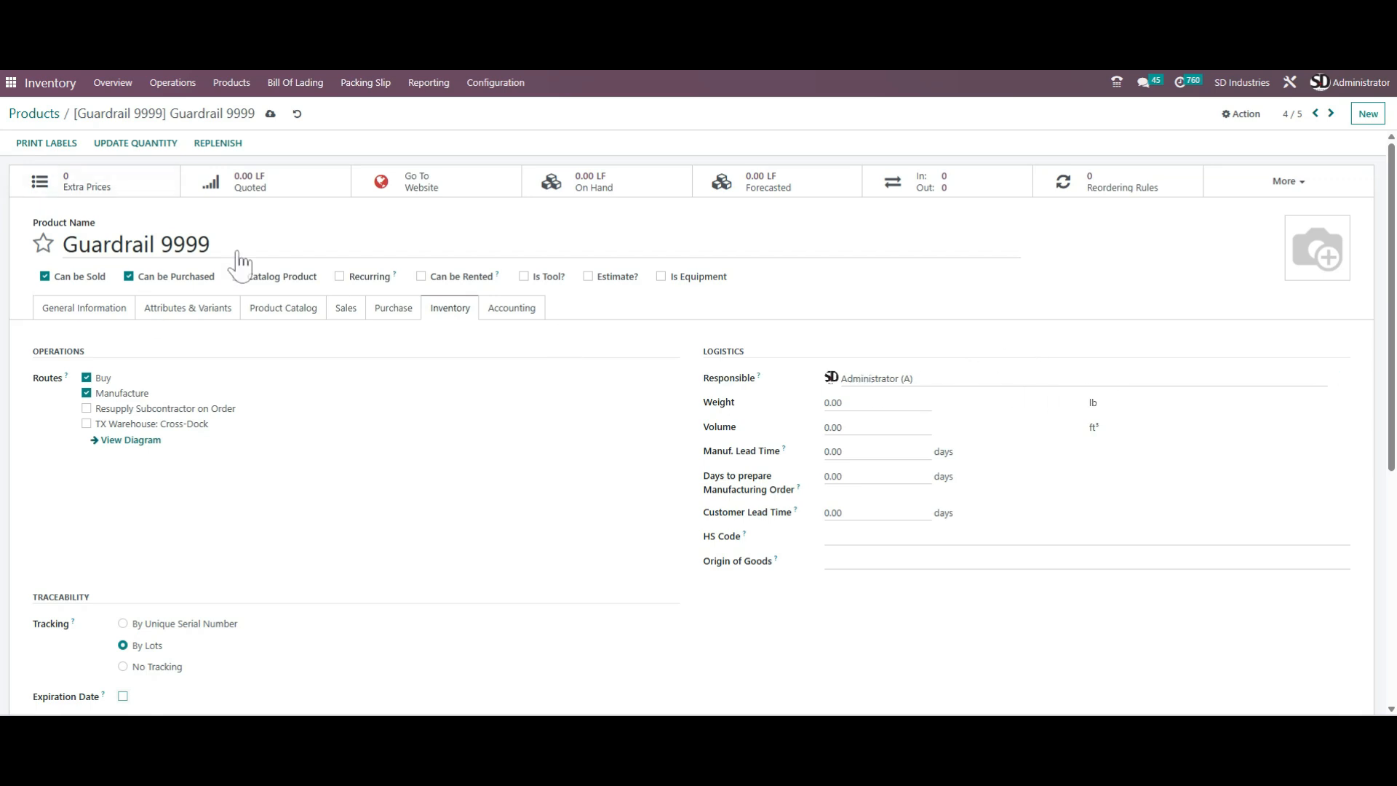
drag(875, 397, 762, 398)
drag(848, 428, 803, 446)
drag(848, 476, 827, 514)
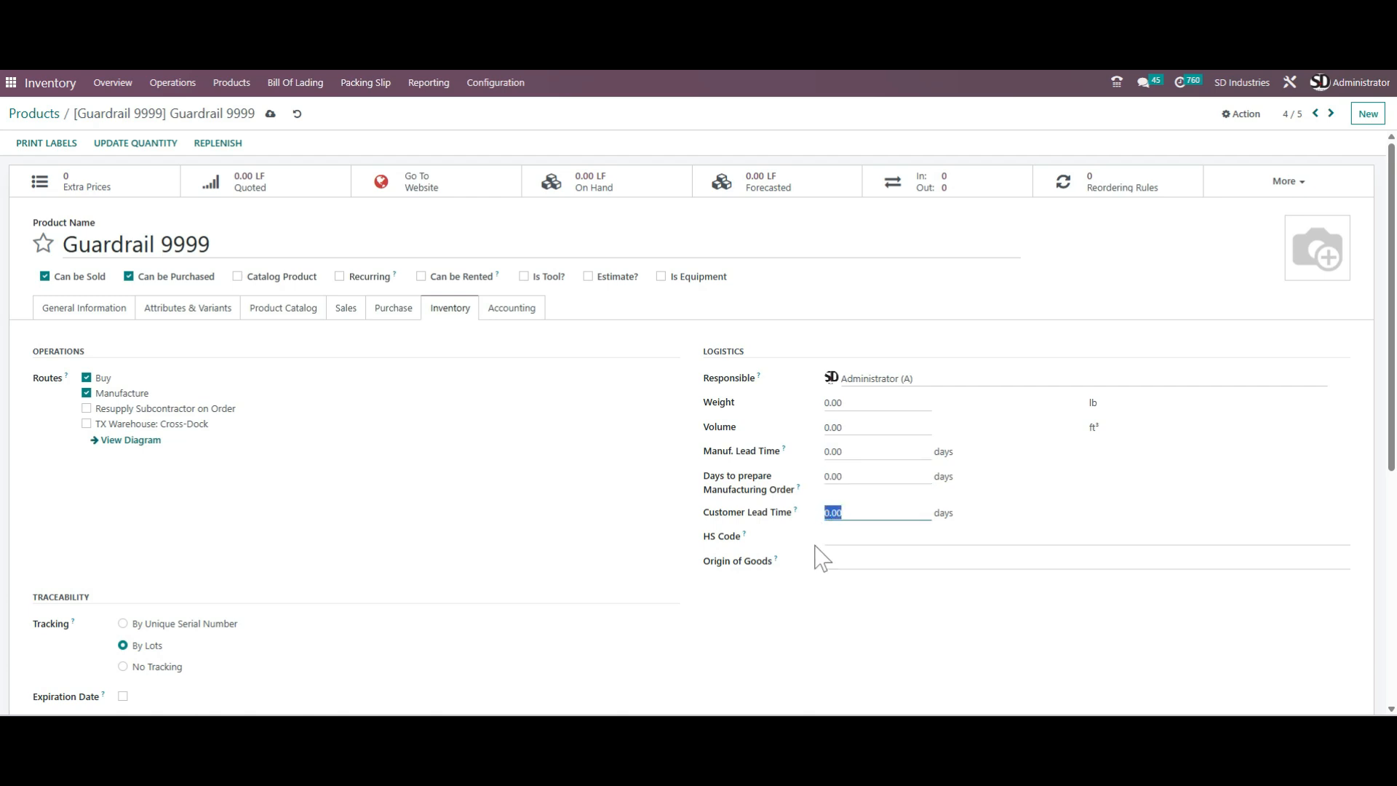
click(830, 537)
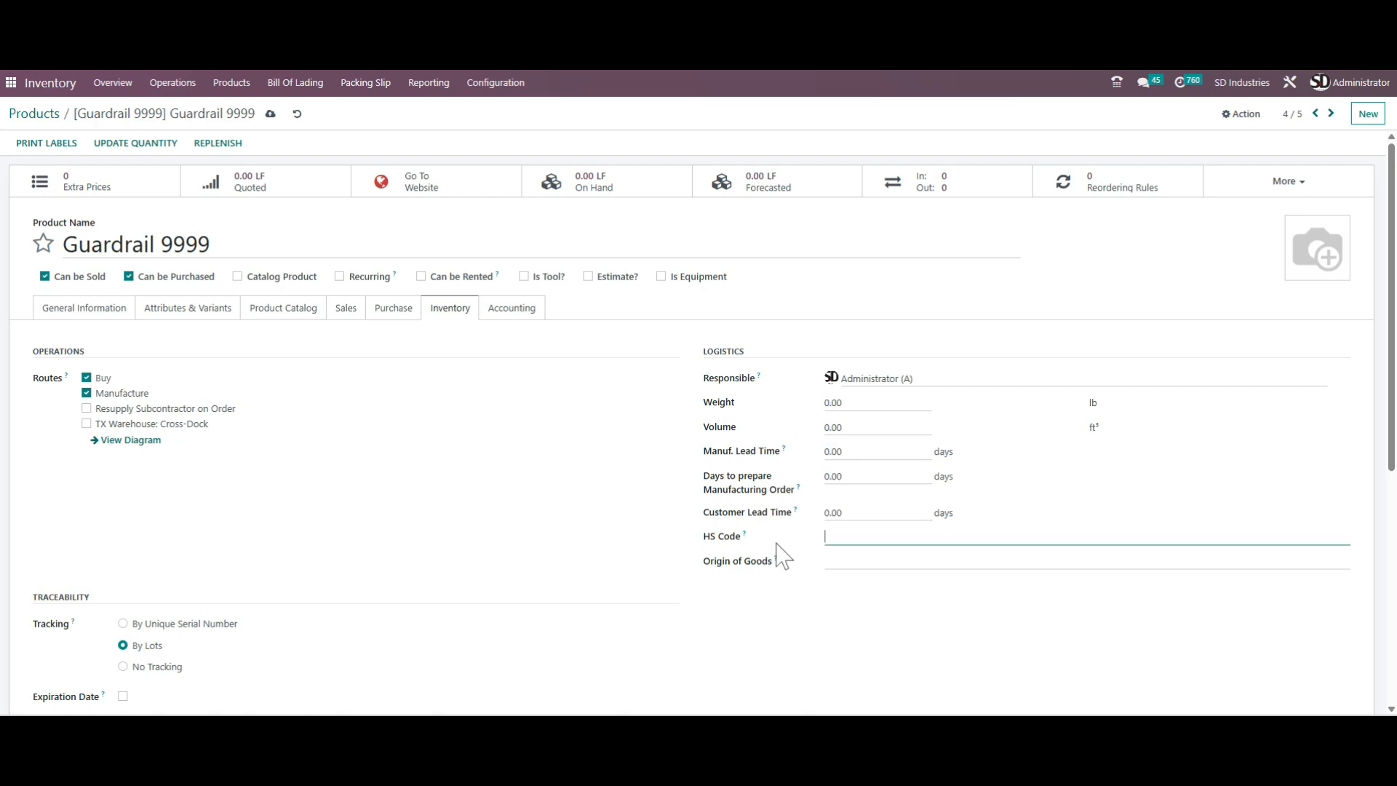
click(833, 562)
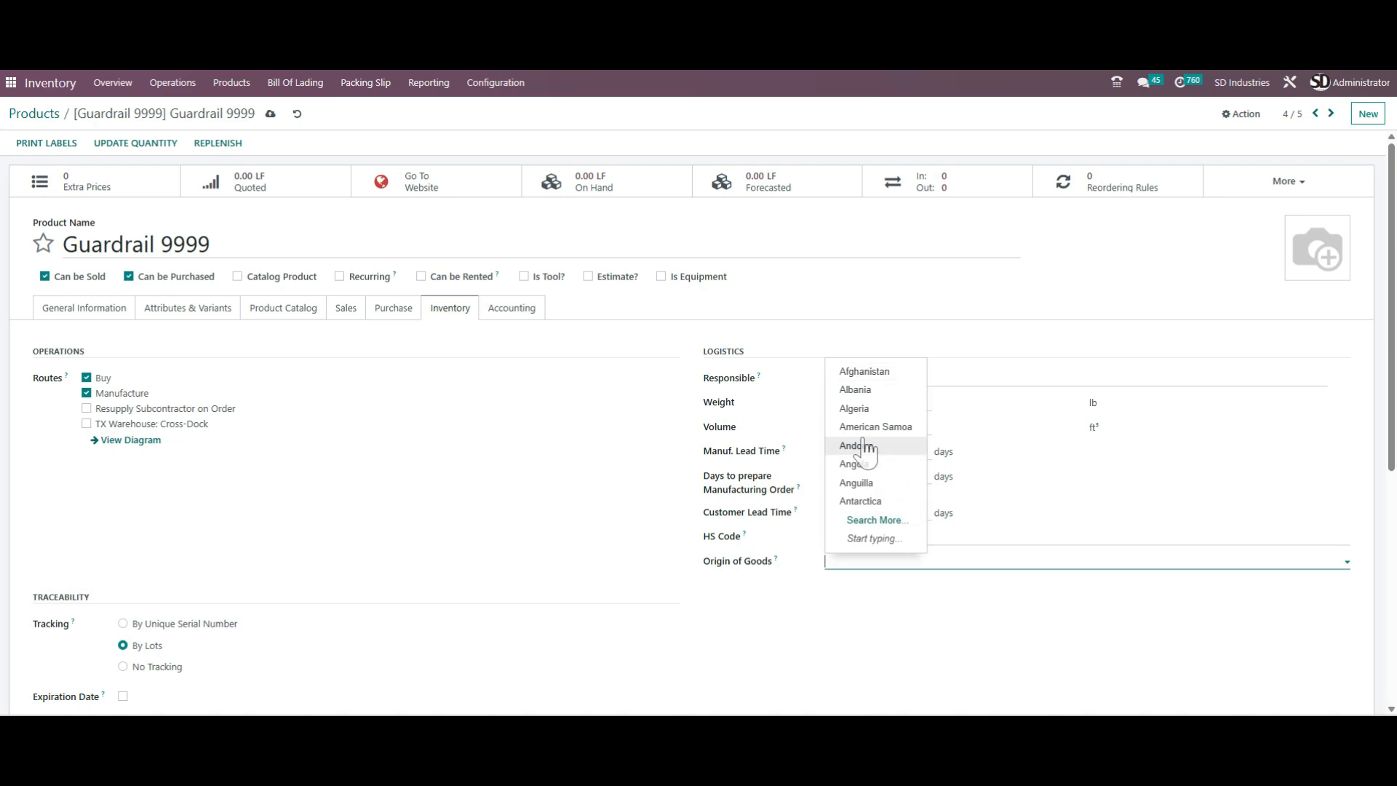
click(907, 602)
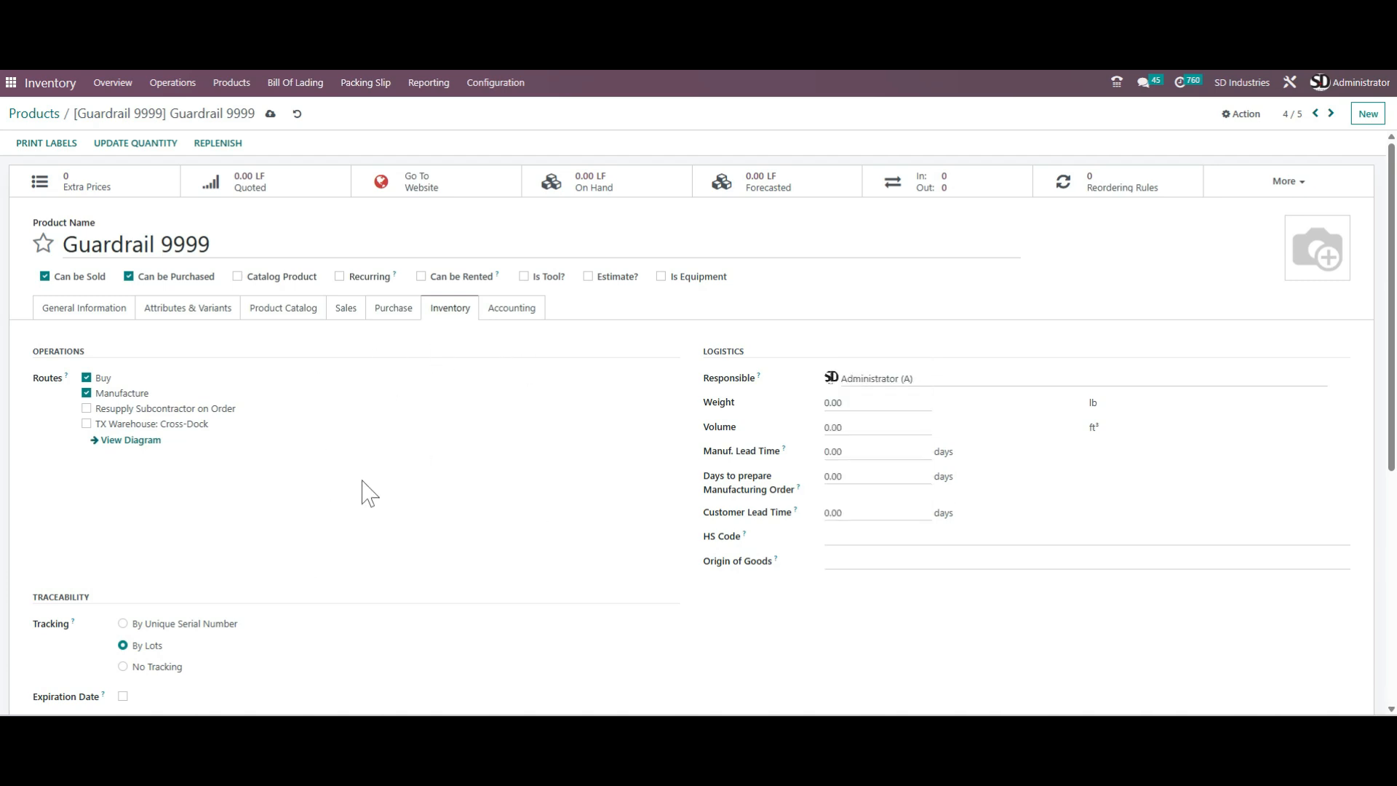
scroll(368, 494, down, 4)
scroll(427, 399, up, 4)
Review the available expense and income accounts in the product's accounting settings without selecting any
click(517, 311)
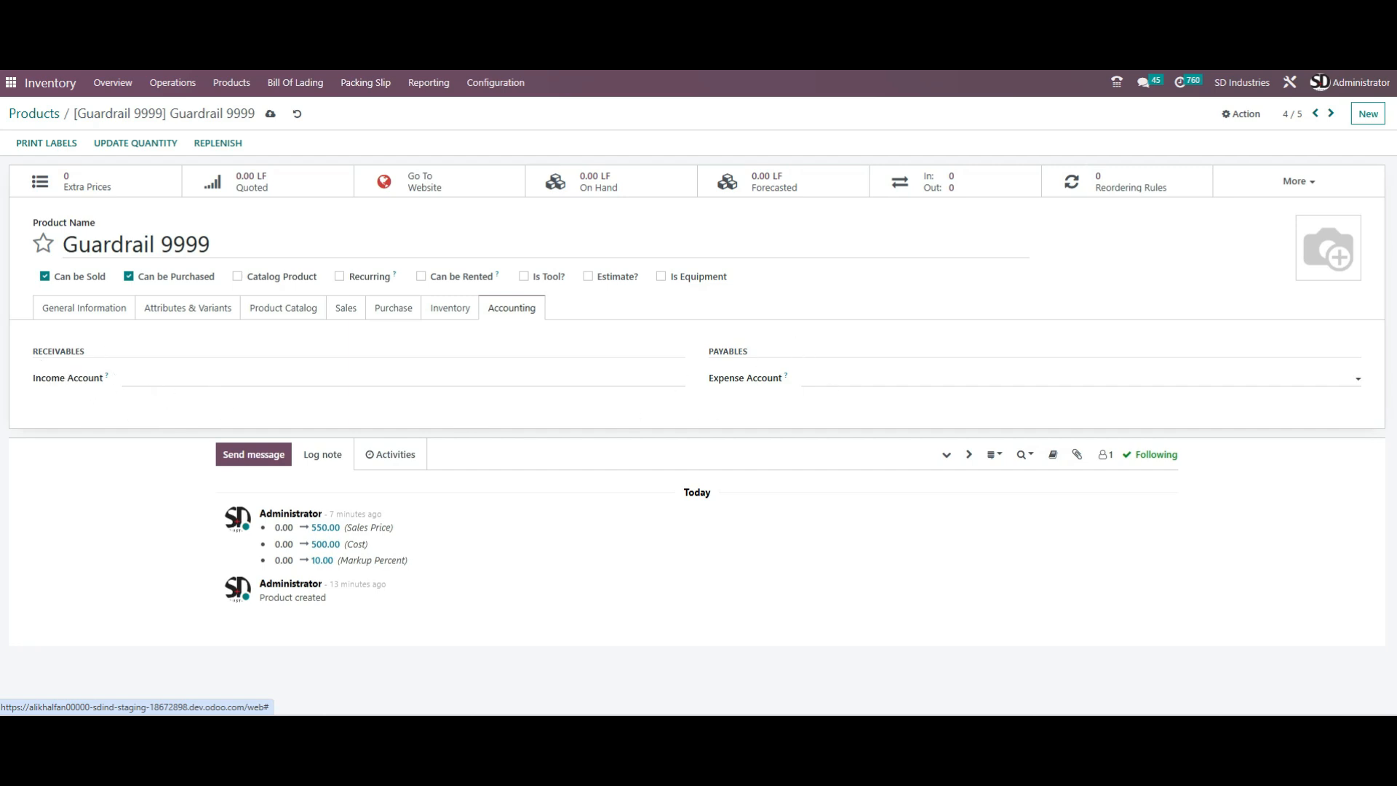
click(859, 378)
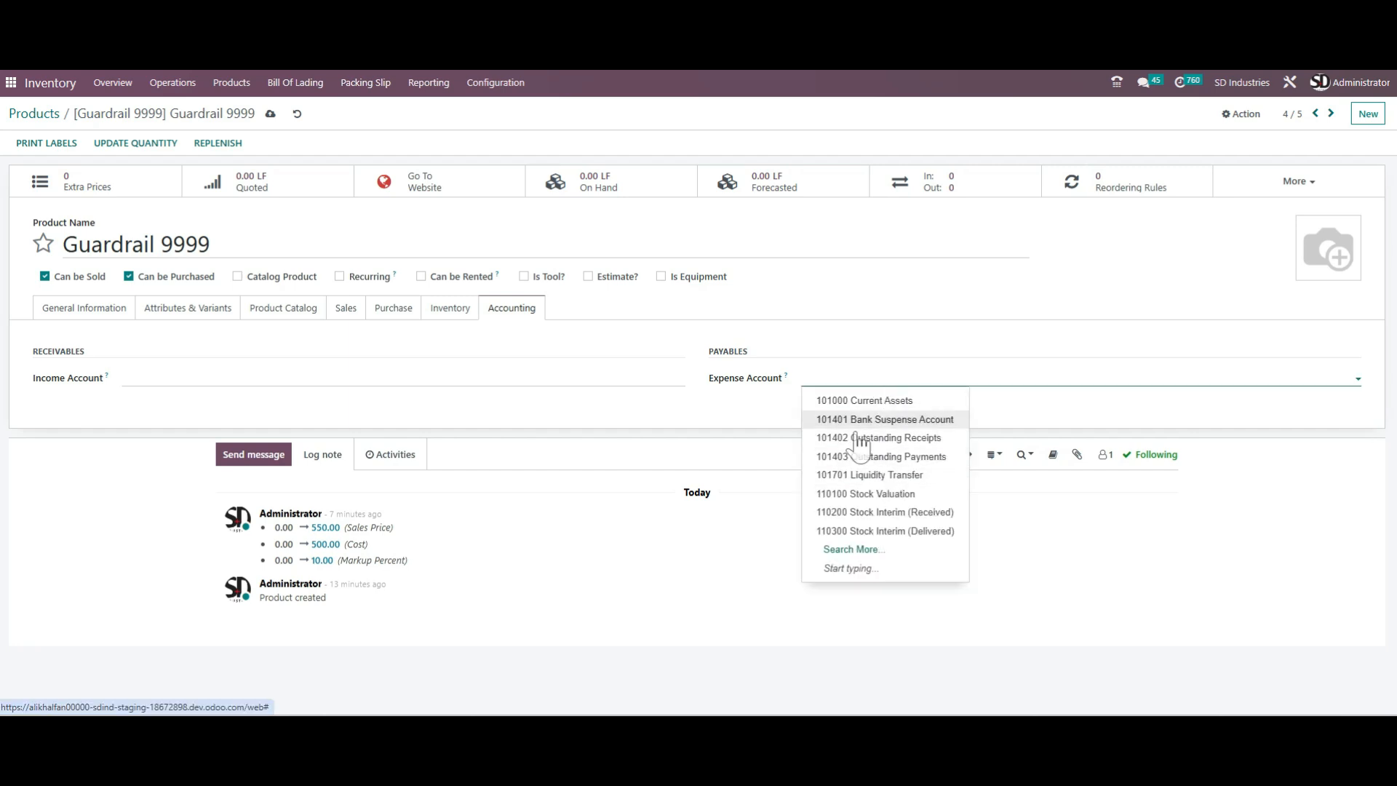
click(421, 378)
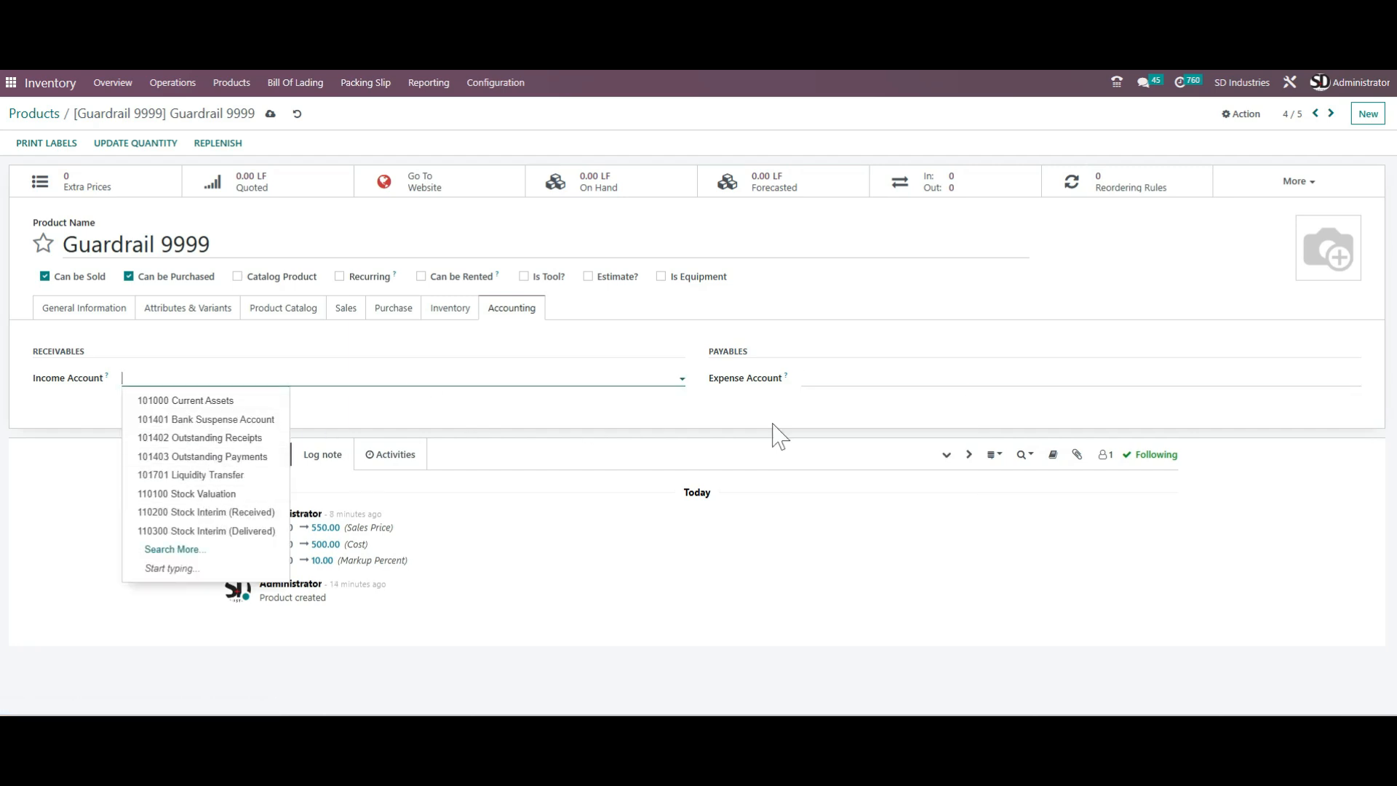
click(515, 310)
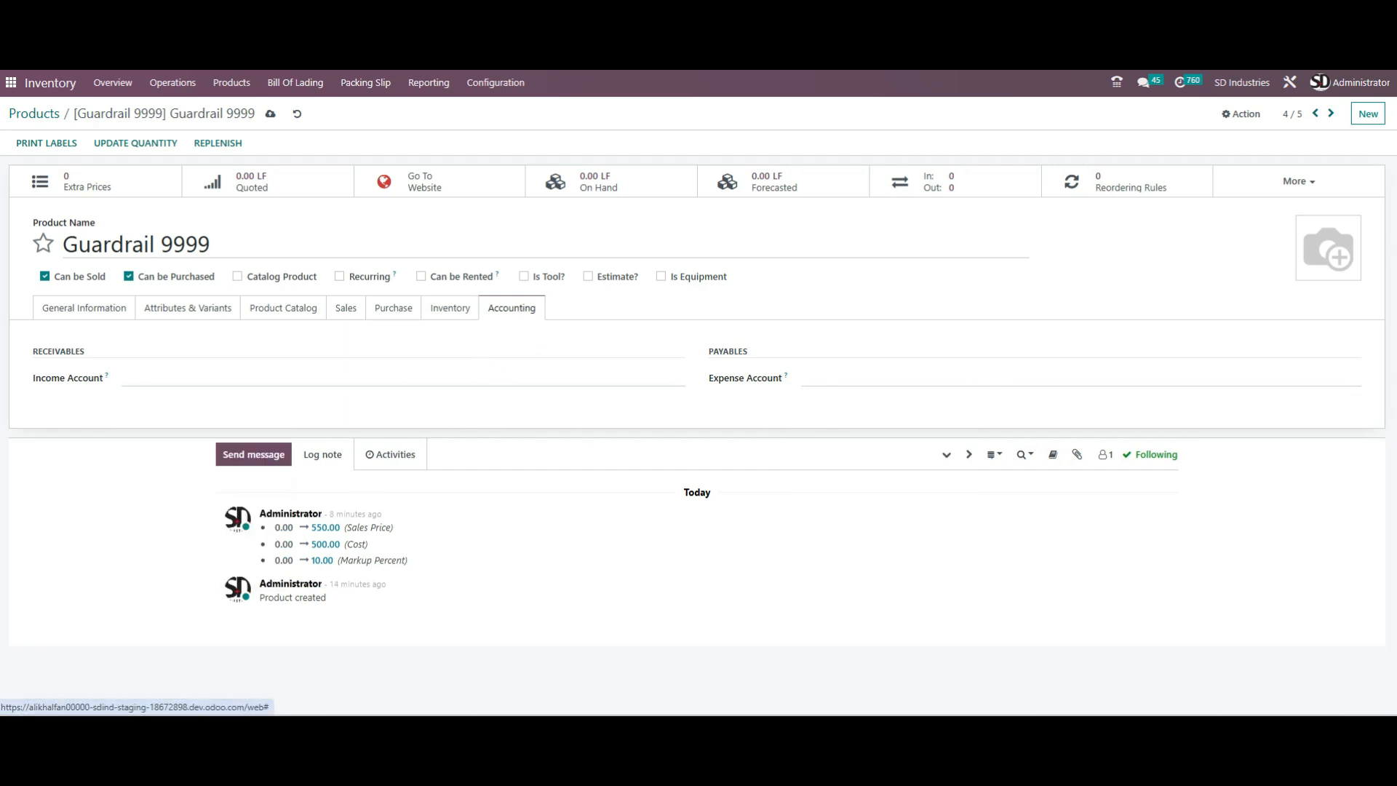
Look at the product's extra price rules and a new Public Pricelist (USD) rule line, and return to the product
click(100, 311)
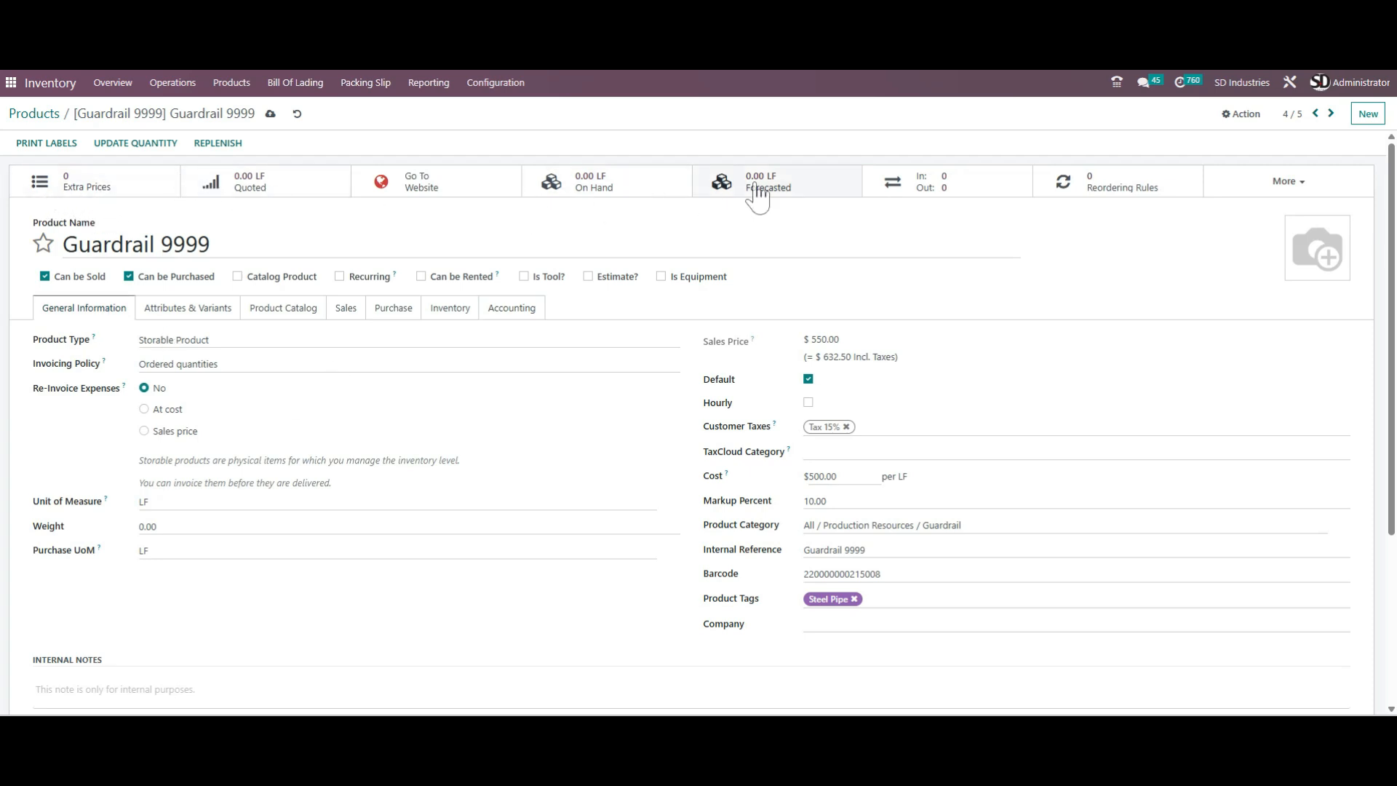
click(119, 192)
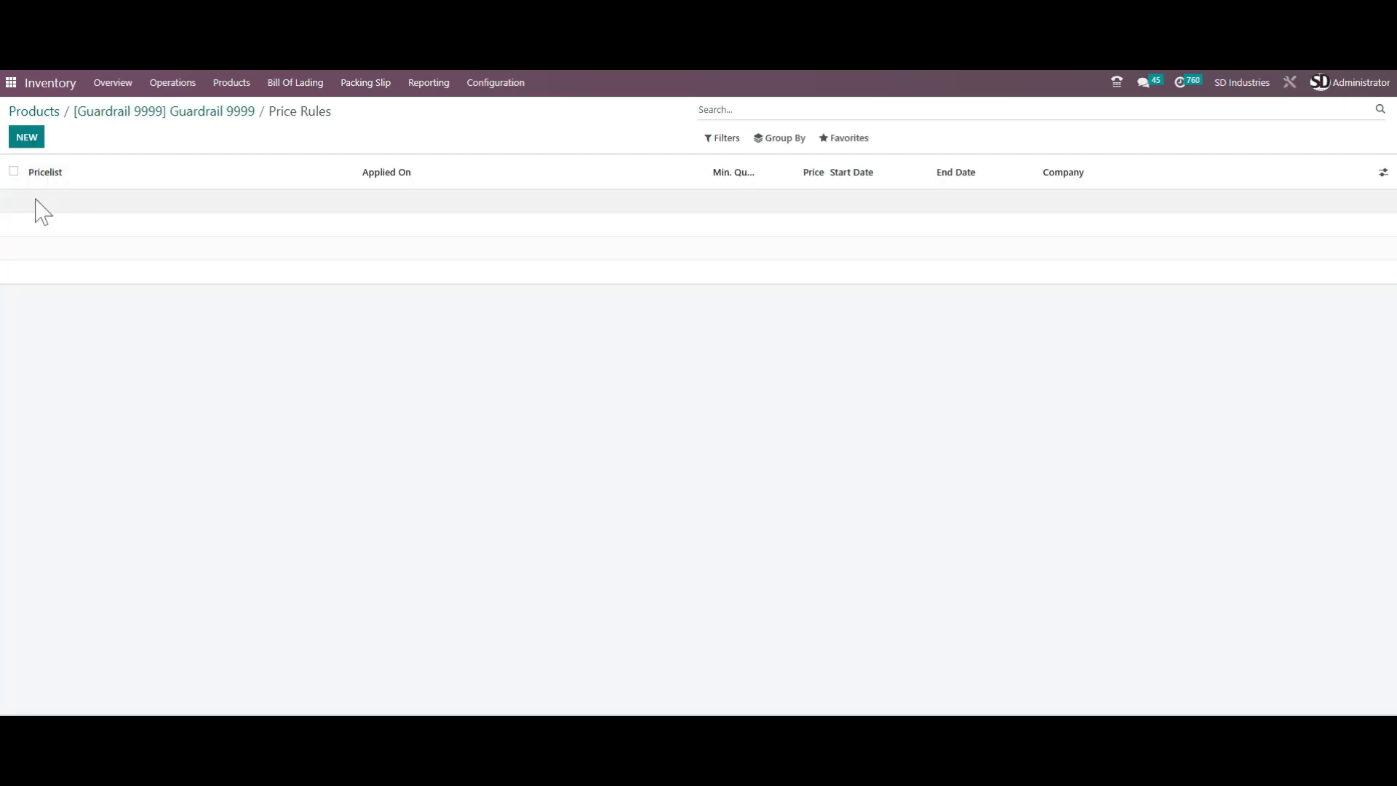
click(26, 138)
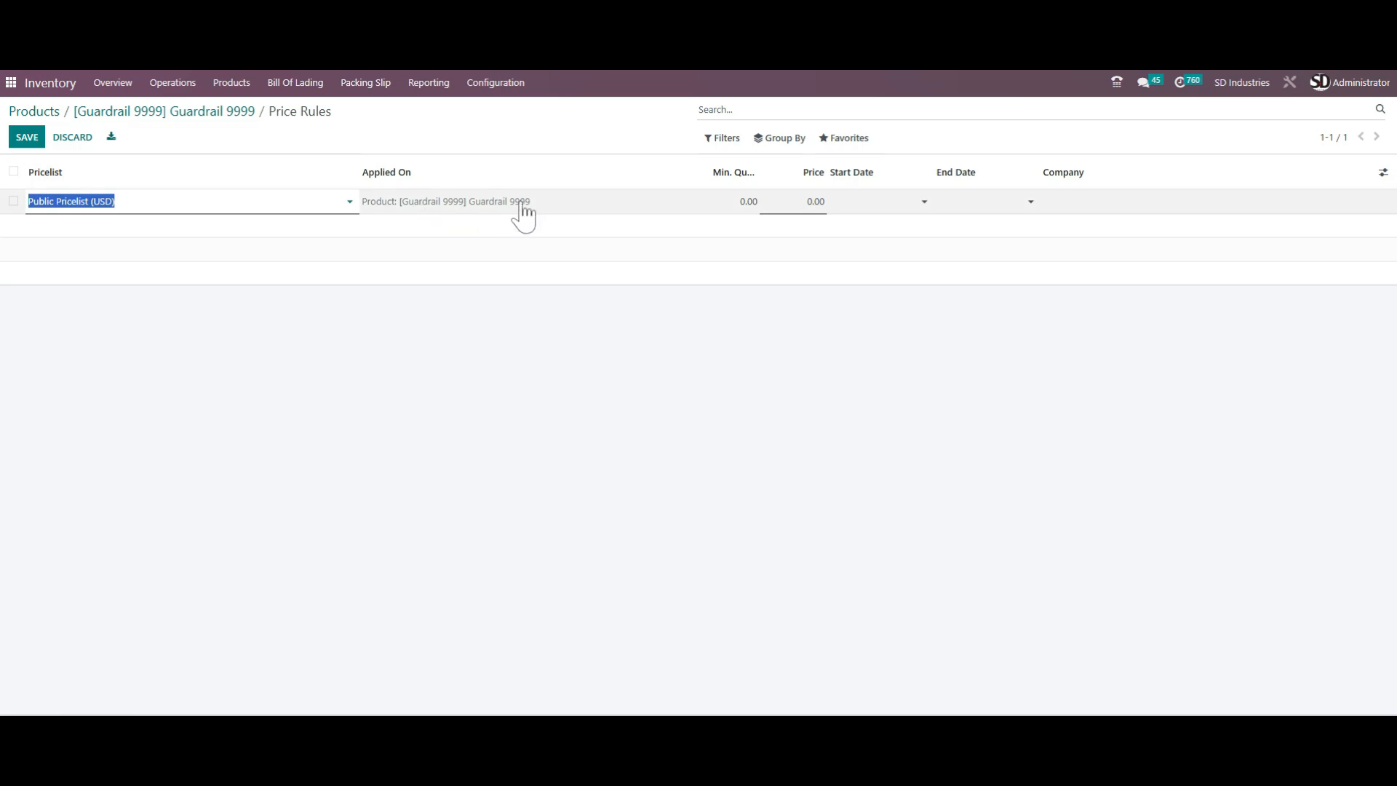
click(213, 126)
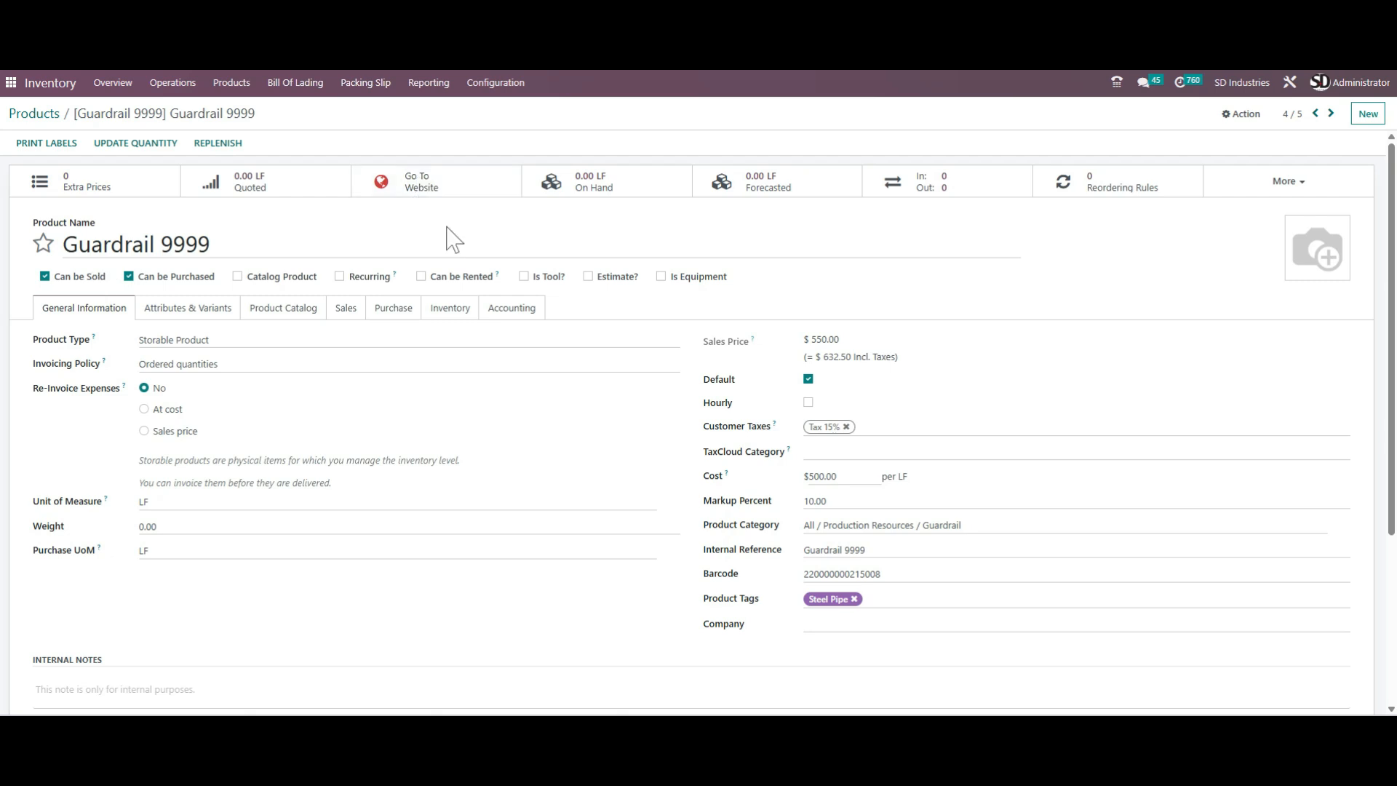
Open the product's website page, publish it, unpublish it again and leave the page
click(446, 178)
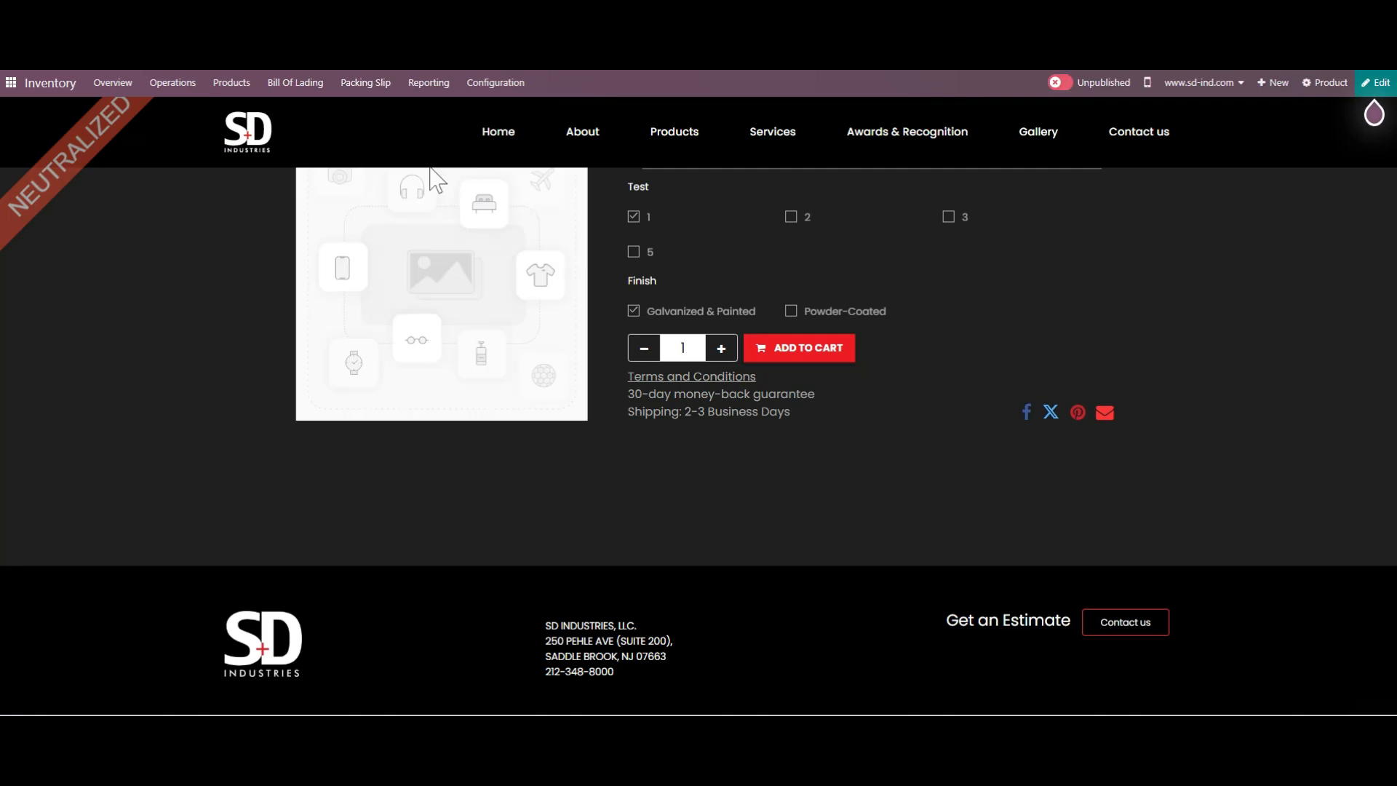
click(1063, 83)
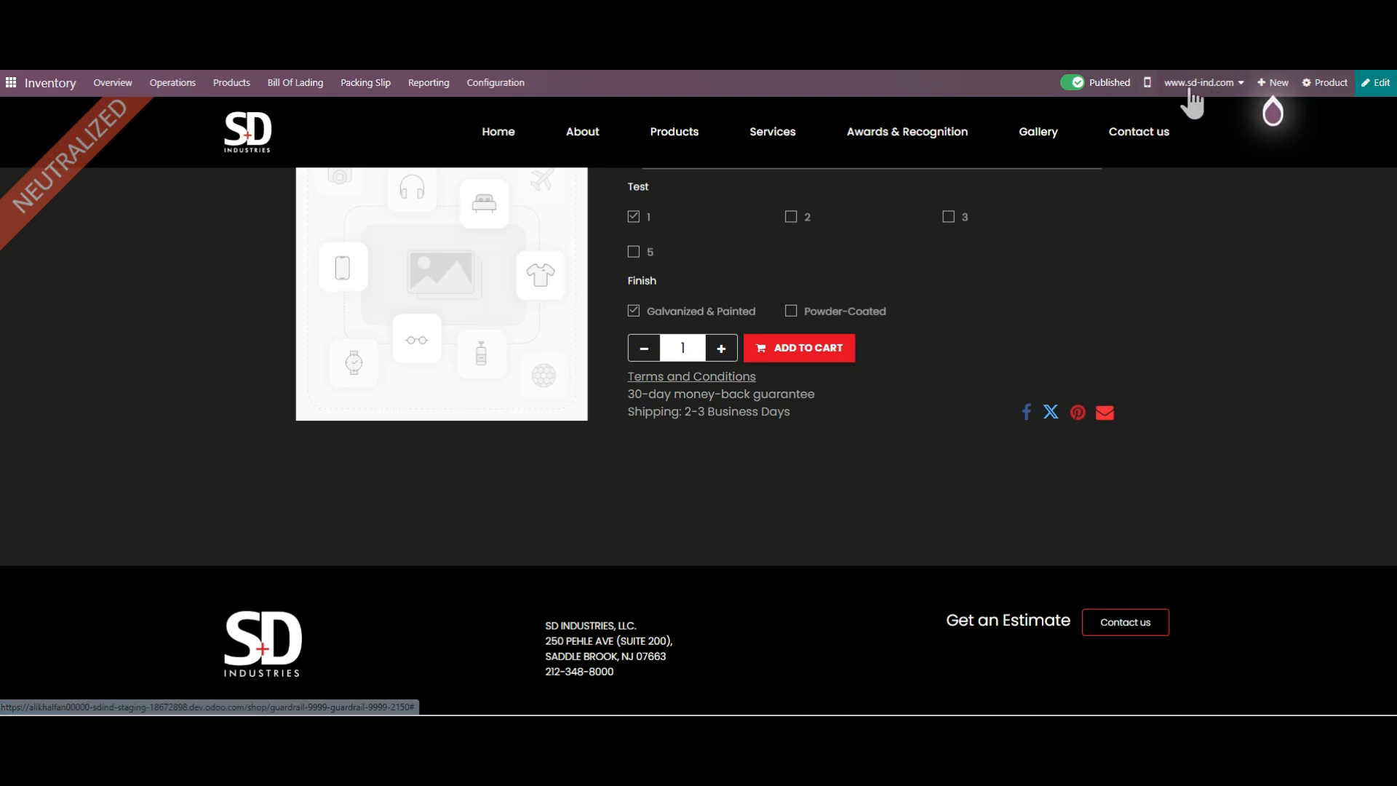
click(1064, 84)
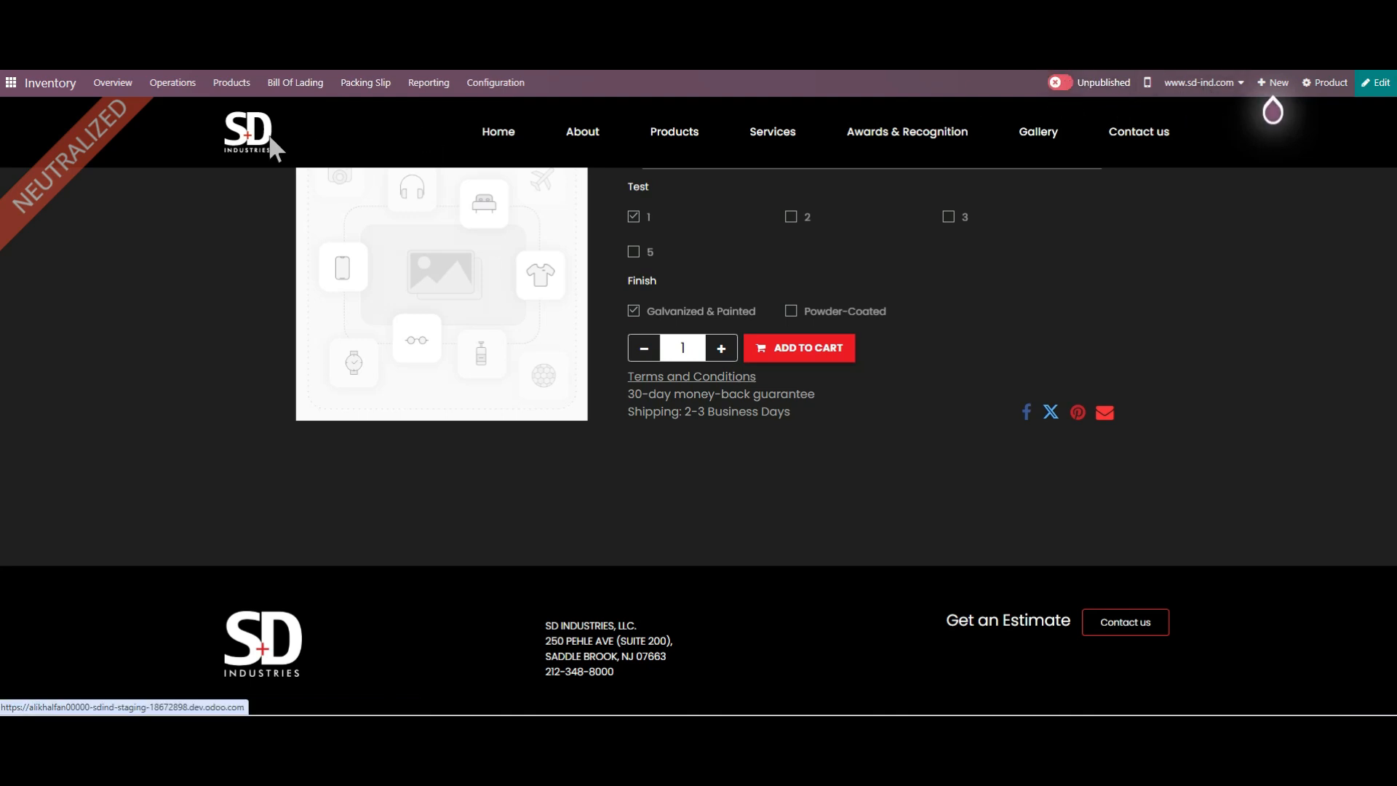
key(alt+Left)
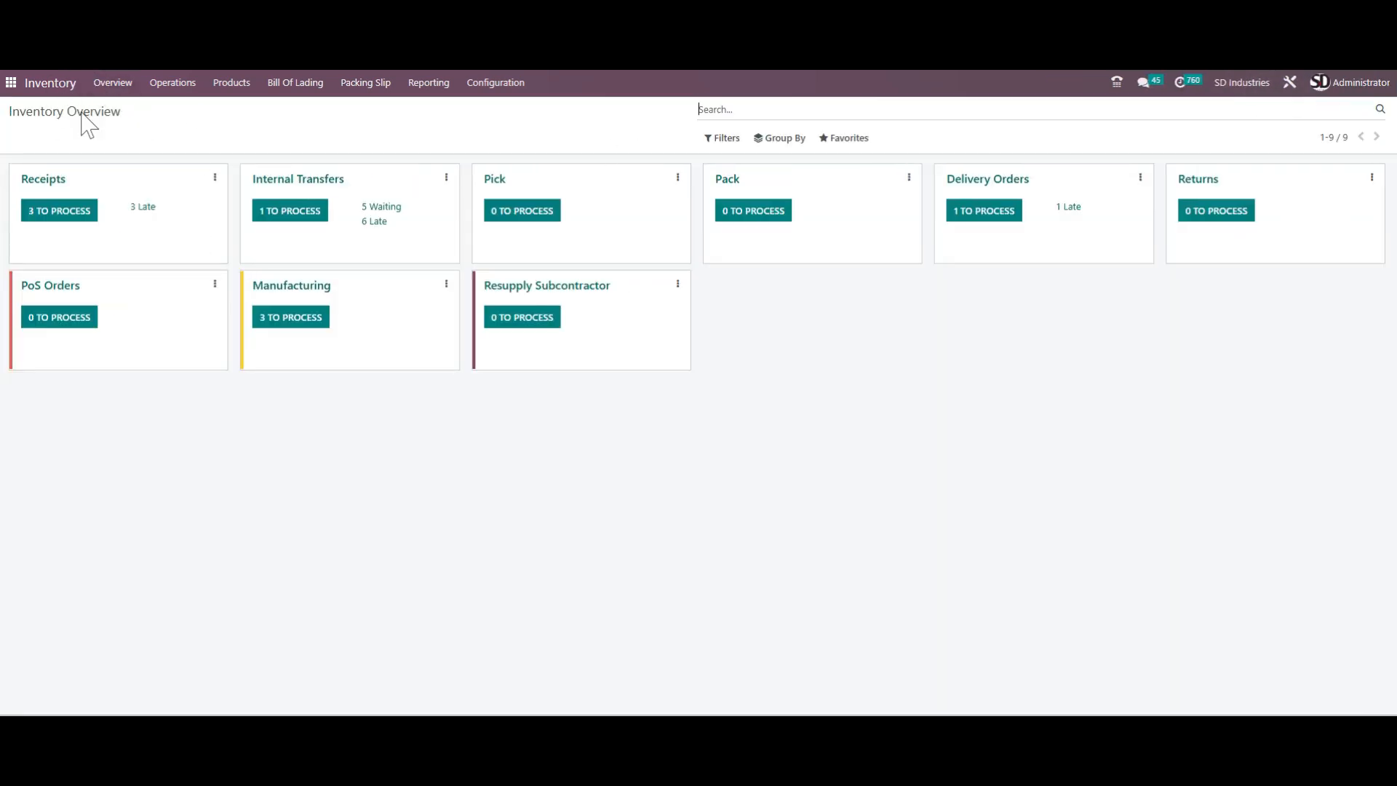
Search the inventory products for guardrail and open Guardrail 9999
click(231, 82)
click(243, 109)
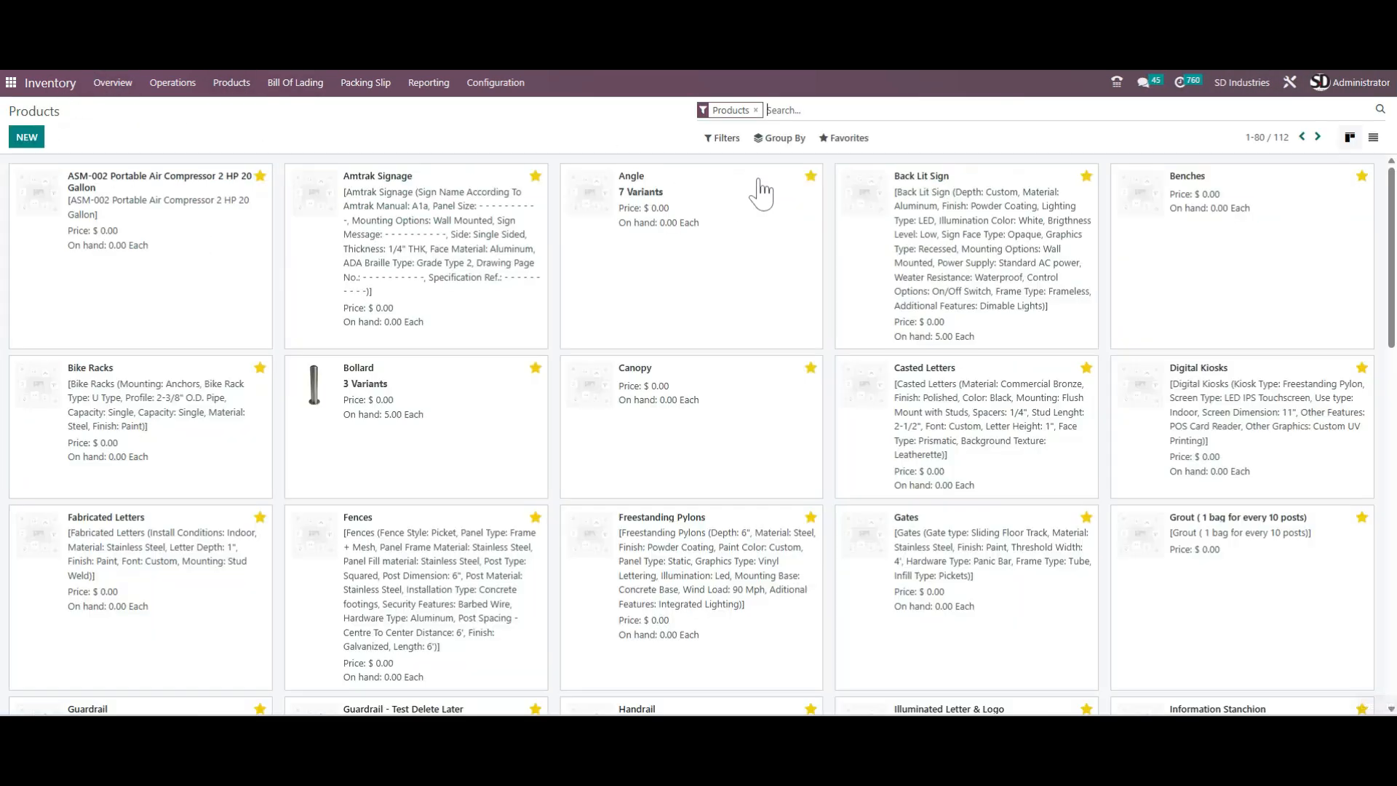
text(guardrail)
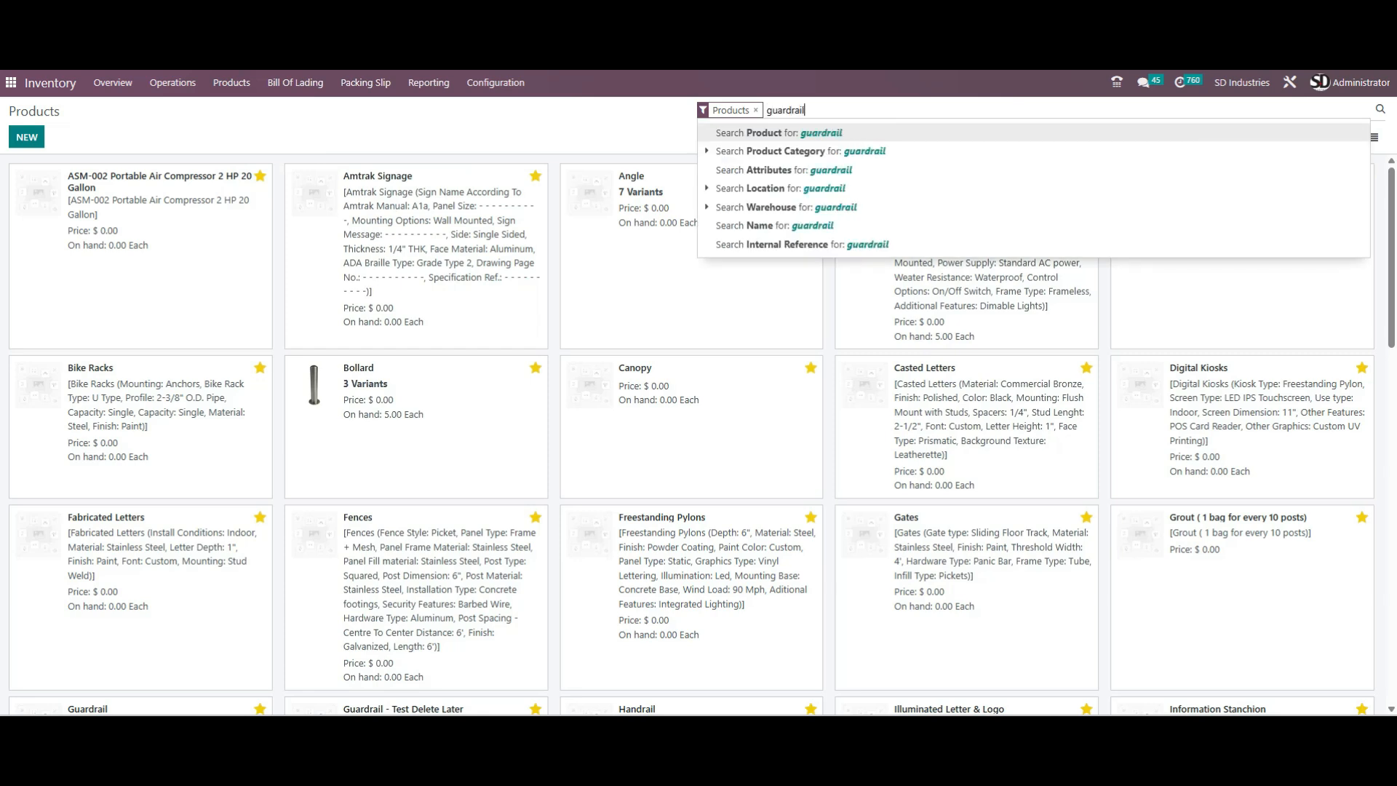
key(Return)
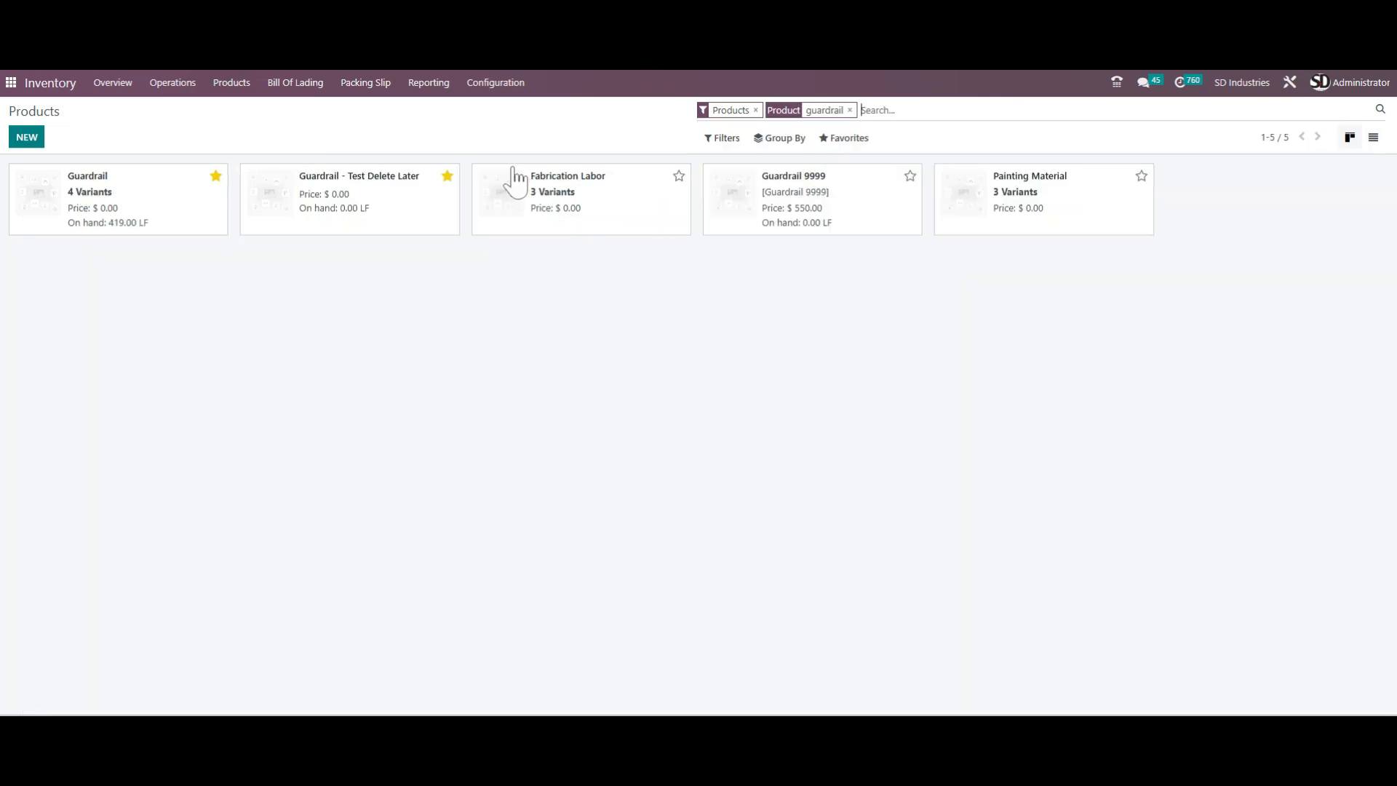
click(849, 200)
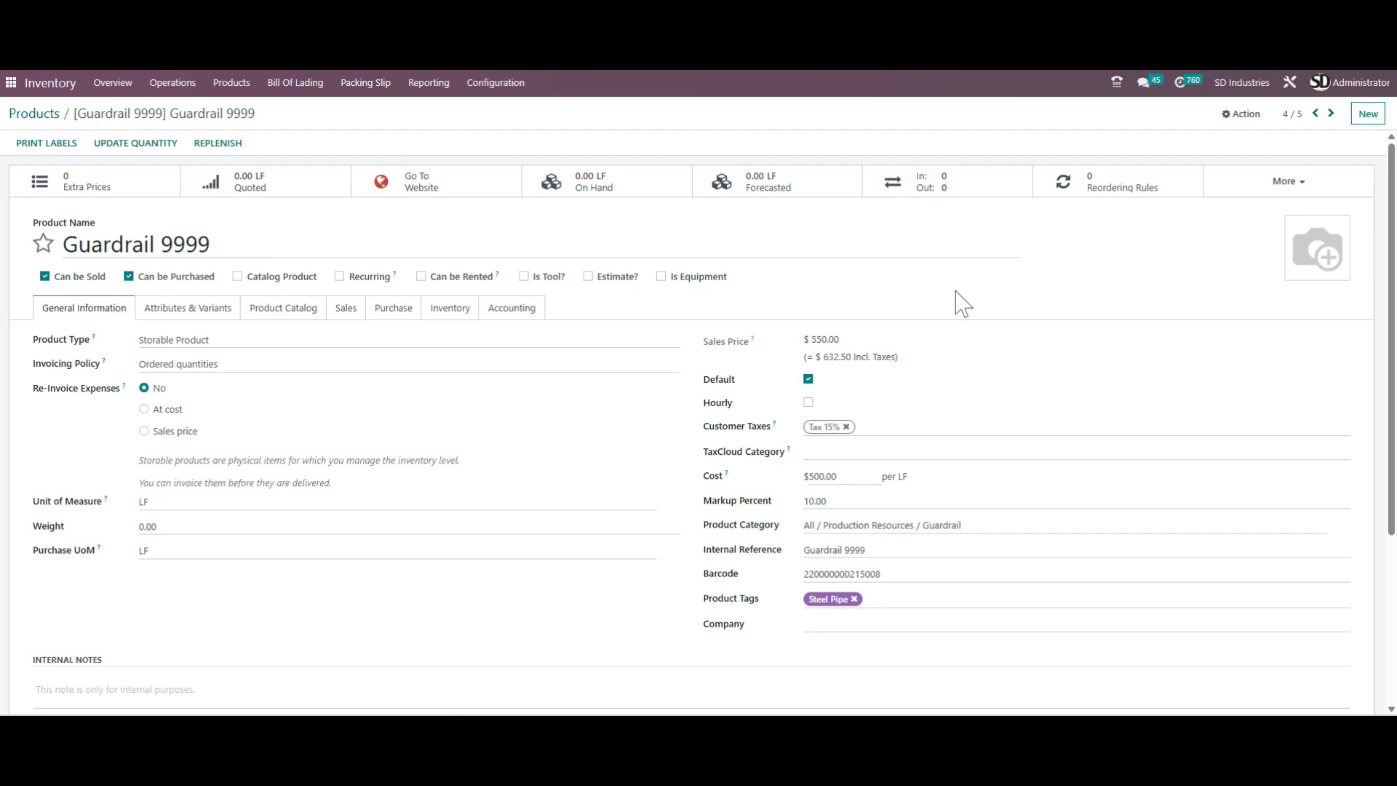
View the purchase history of Guardrail 9999, return to the product and look over its additional record links
click(1262, 184)
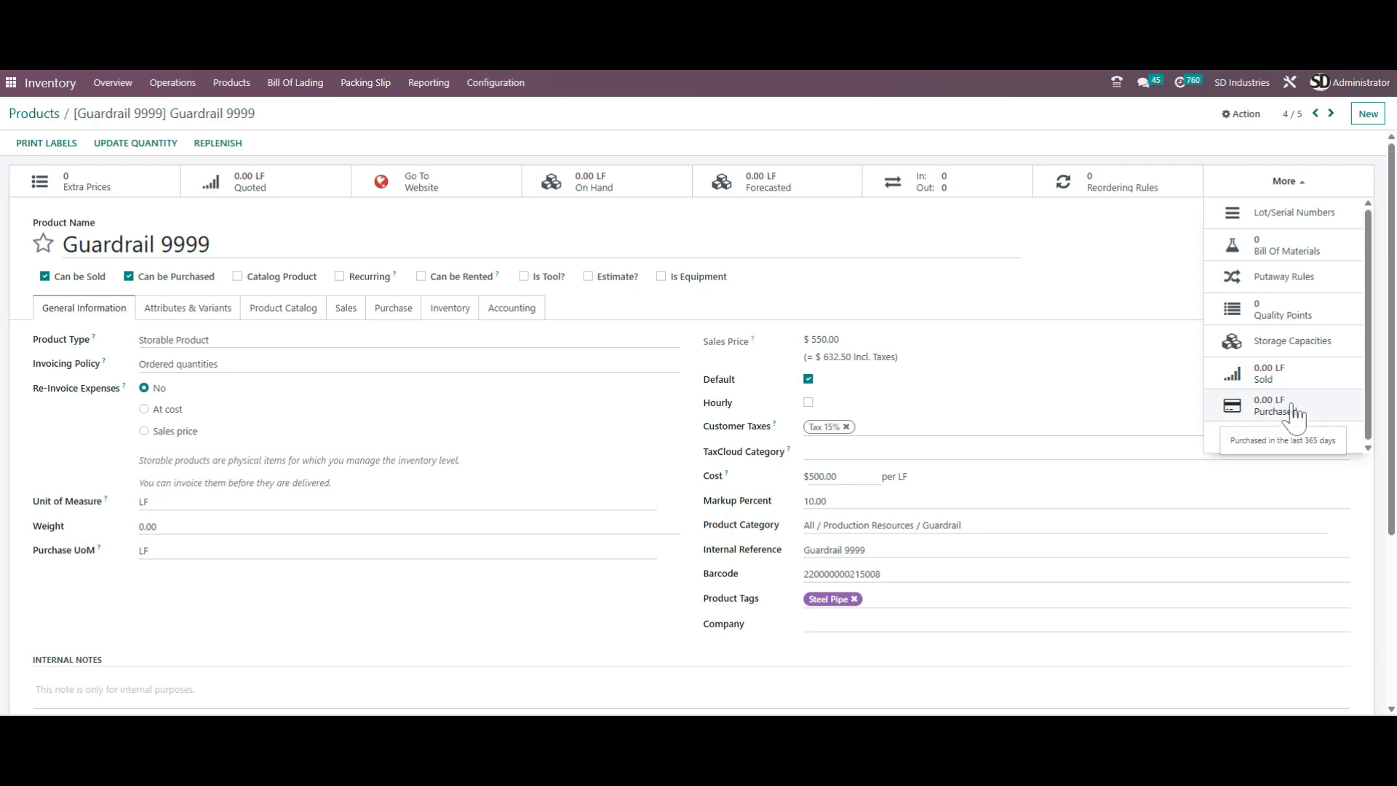
click(1270, 412)
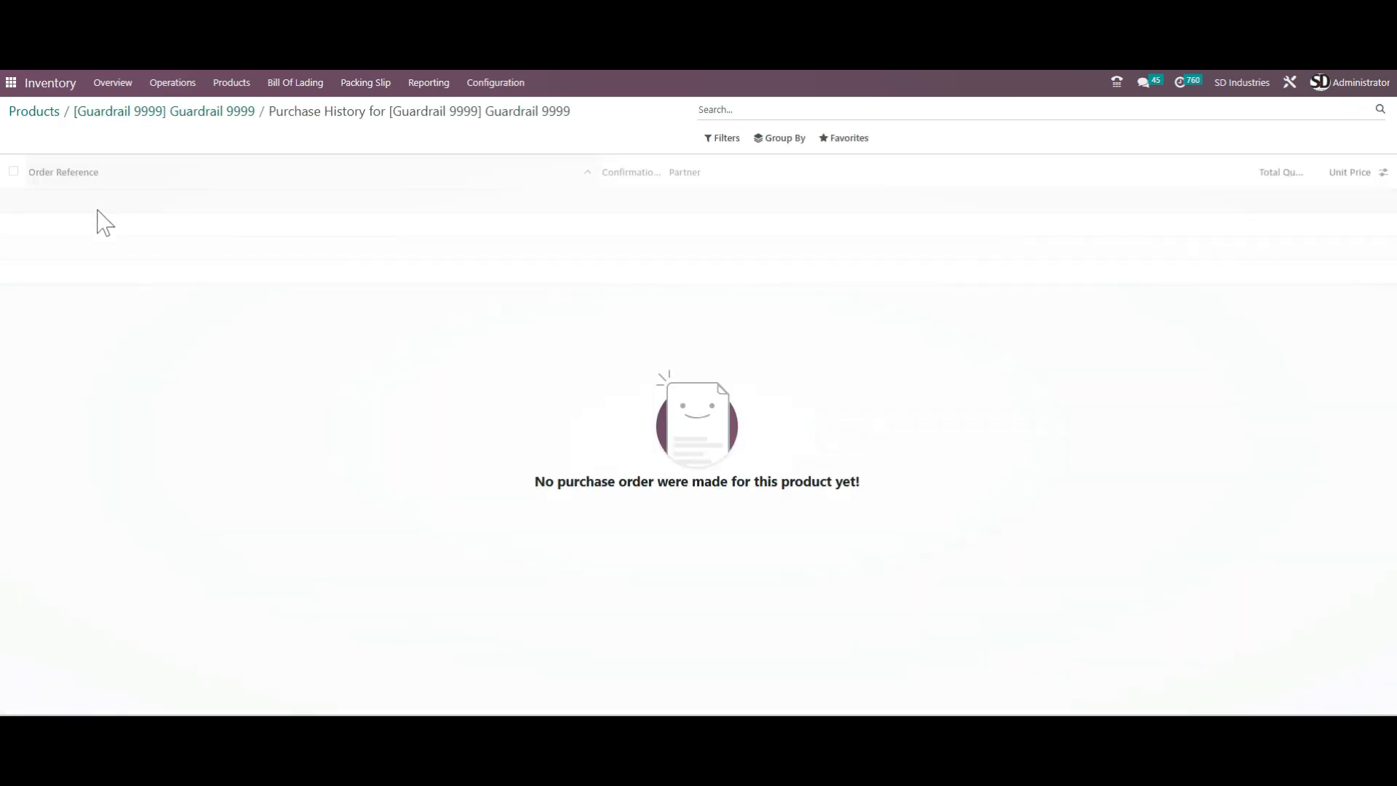
click(218, 118)
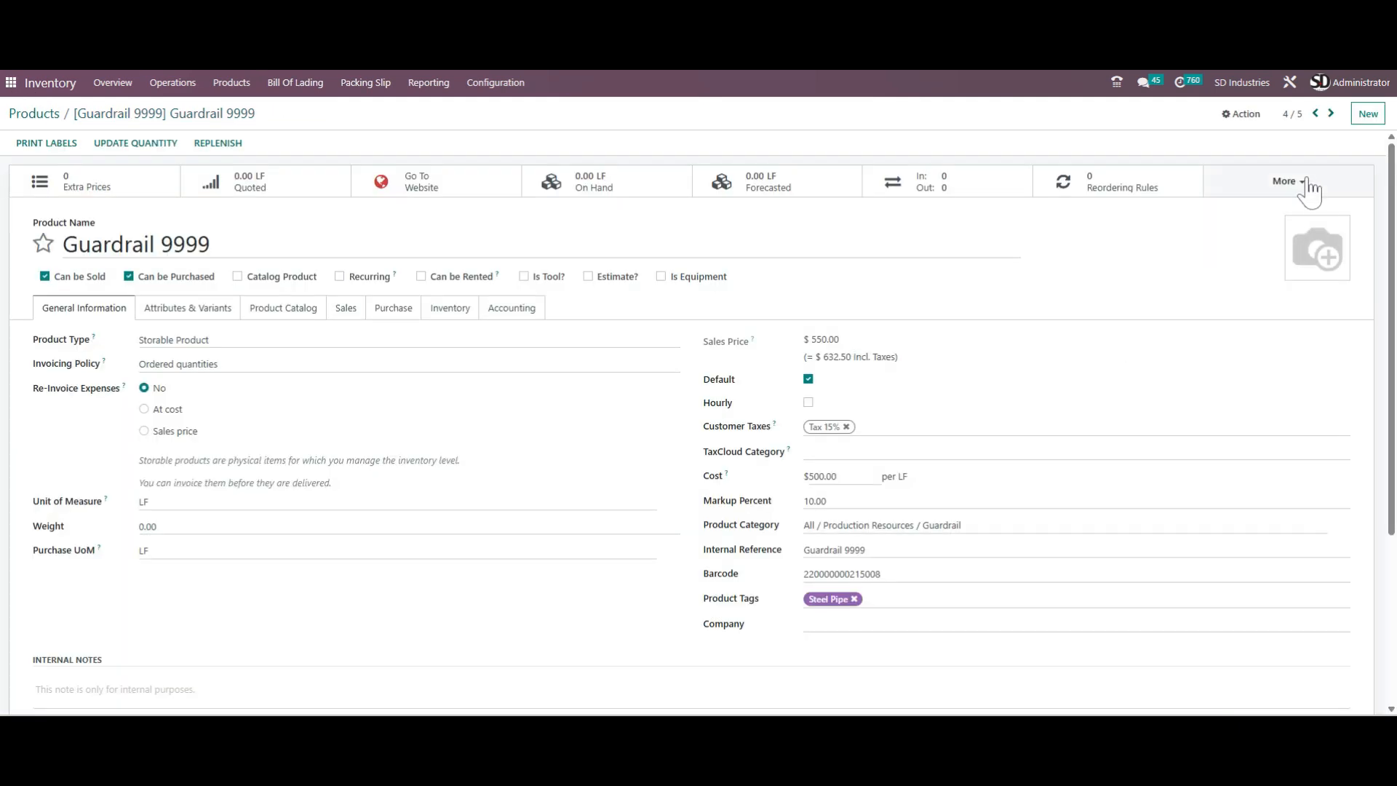
click(1306, 182)
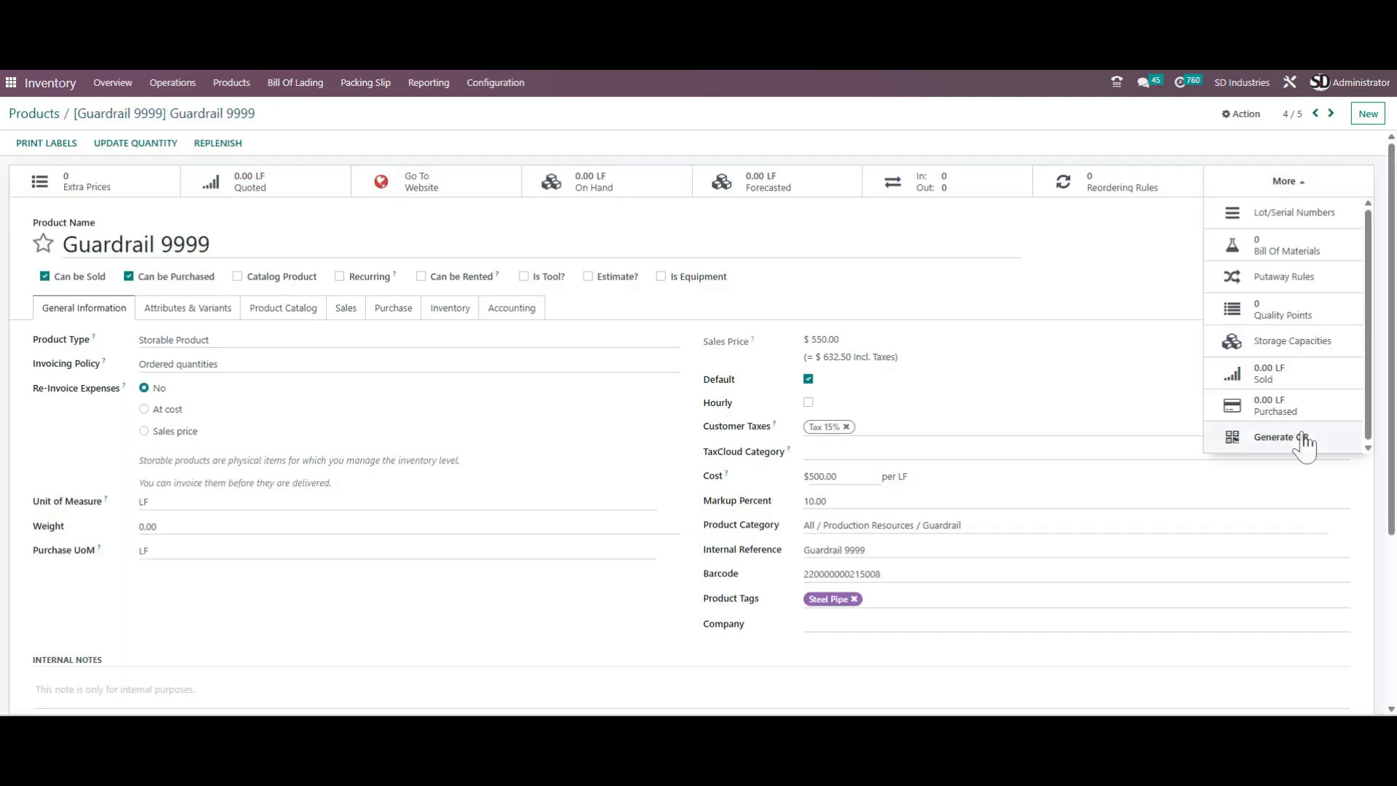
click(1138, 304)
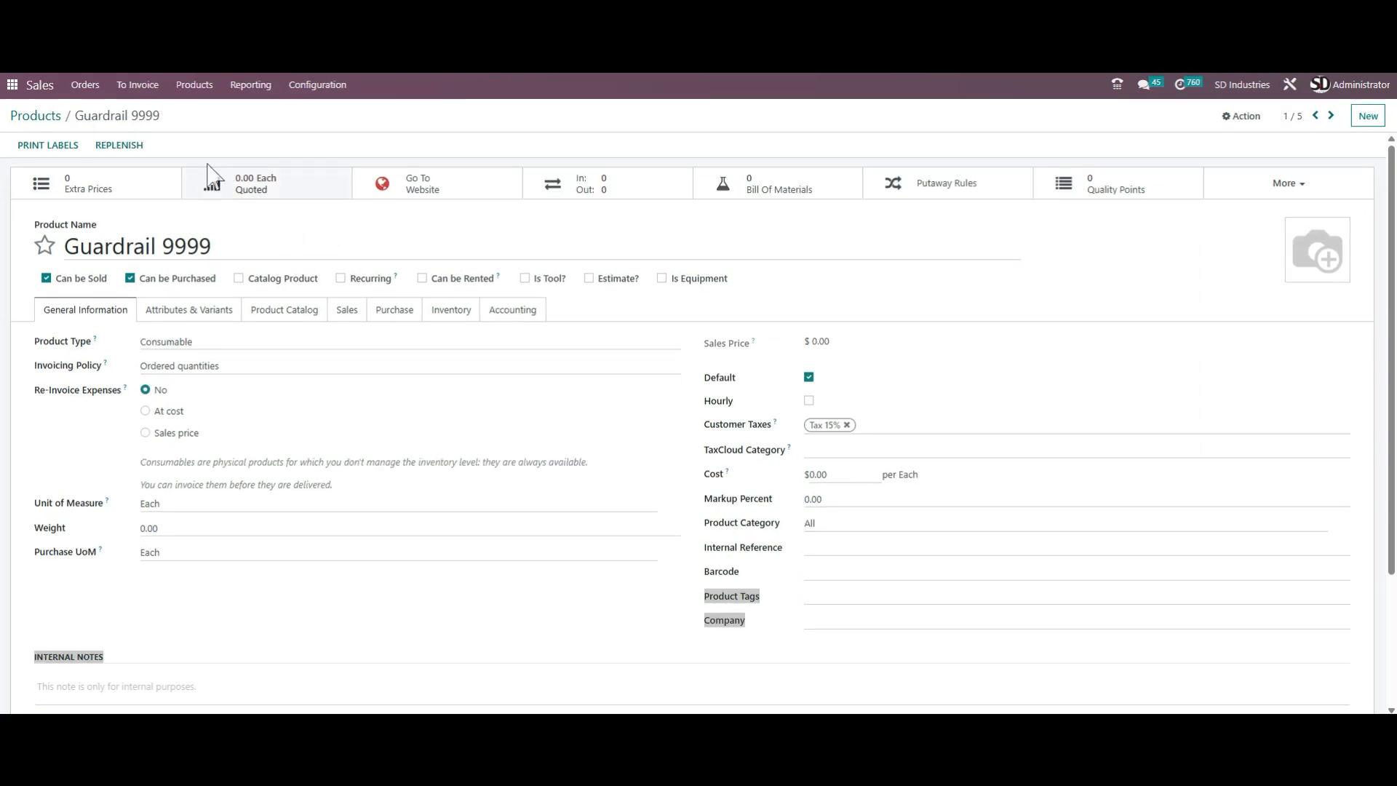
Leave the product, switch to the CRM app and open estimate EST-22-0027 from the estimates list
click(37, 116)
click(13, 86)
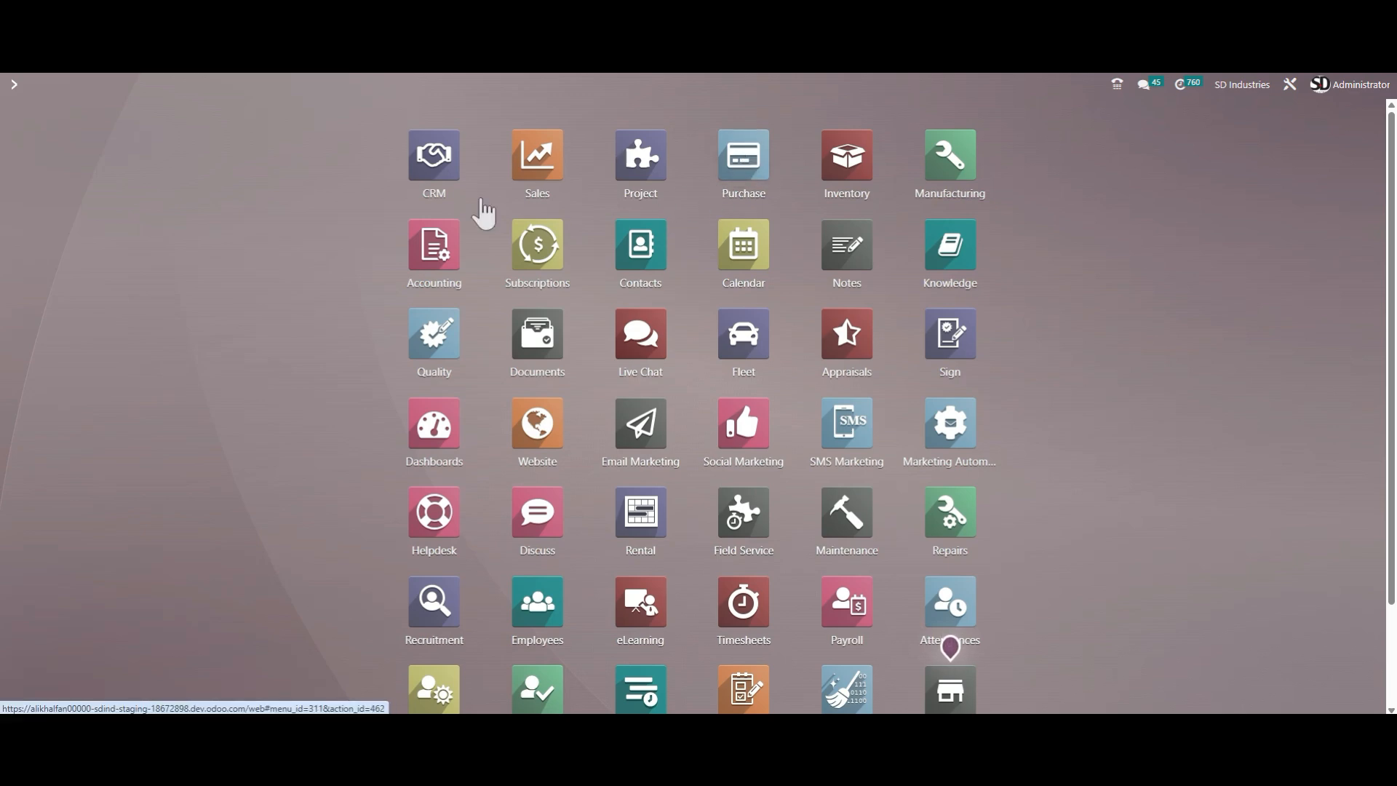
click(537, 174)
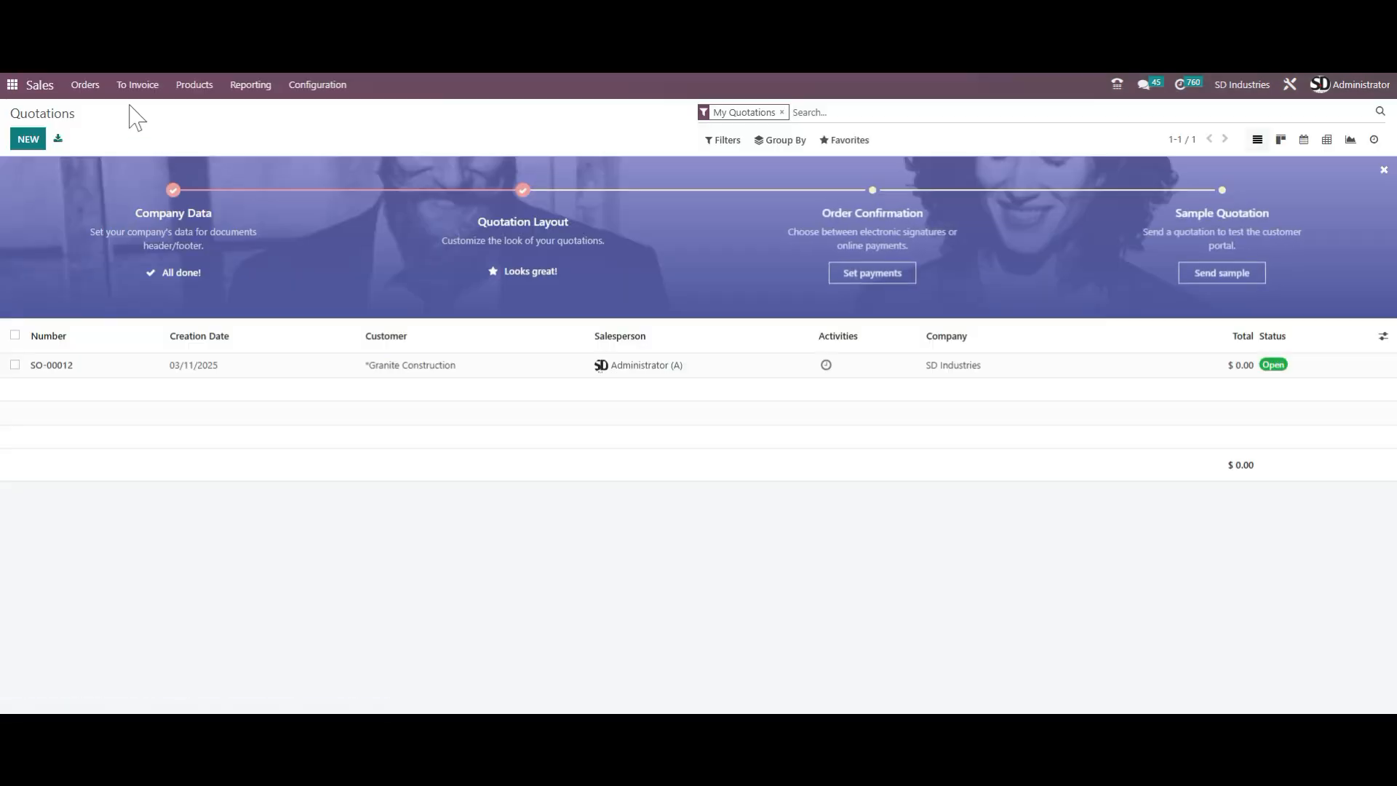
click(13, 85)
click(407, 198)
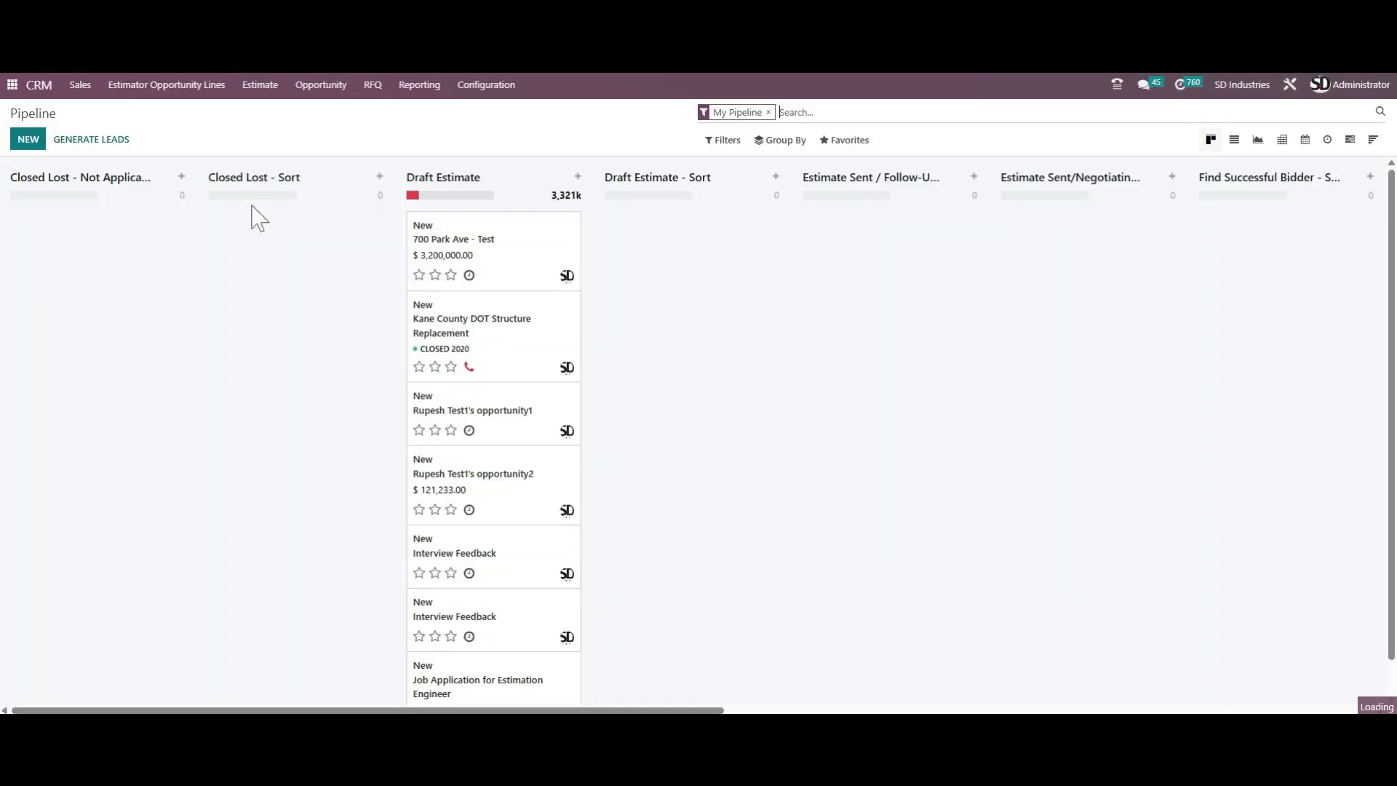
click(261, 85)
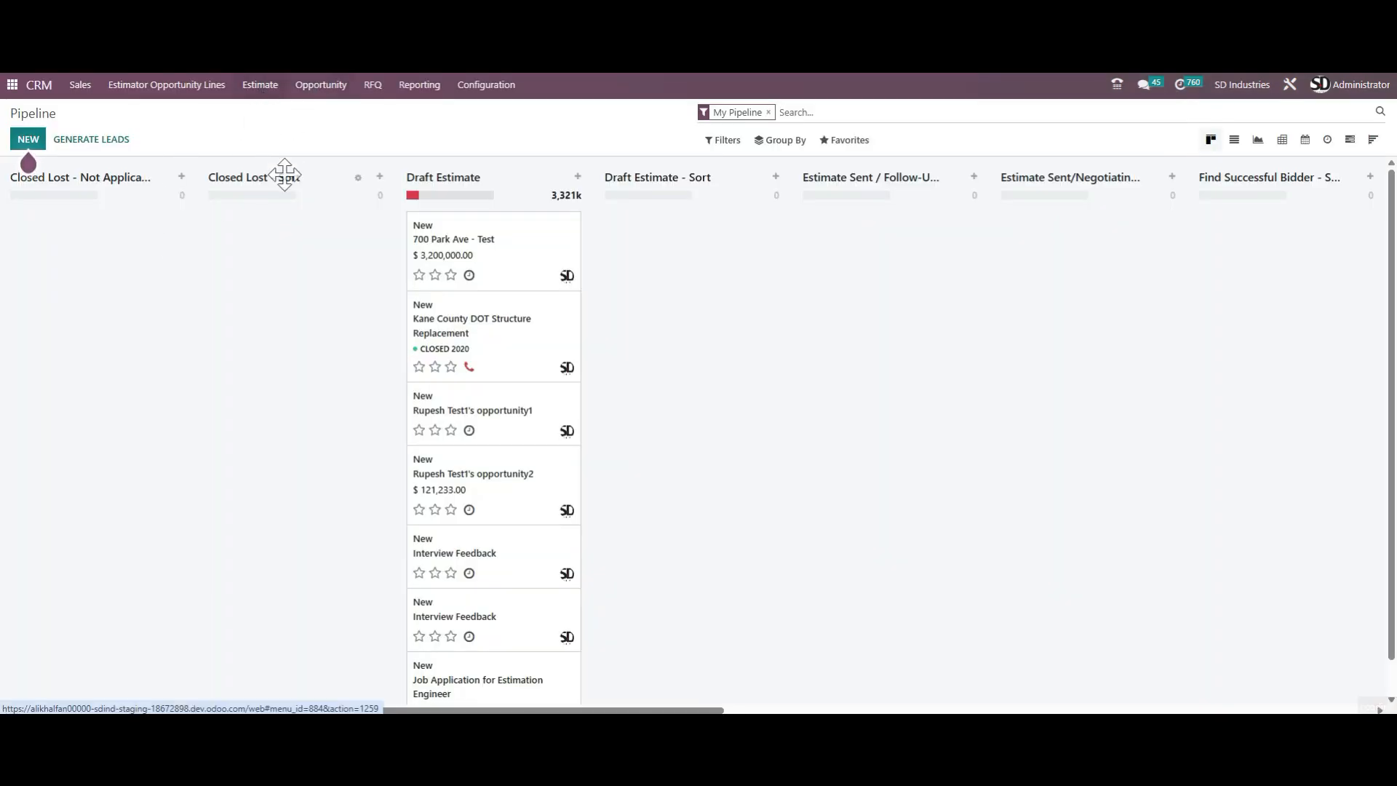
click(228, 304)
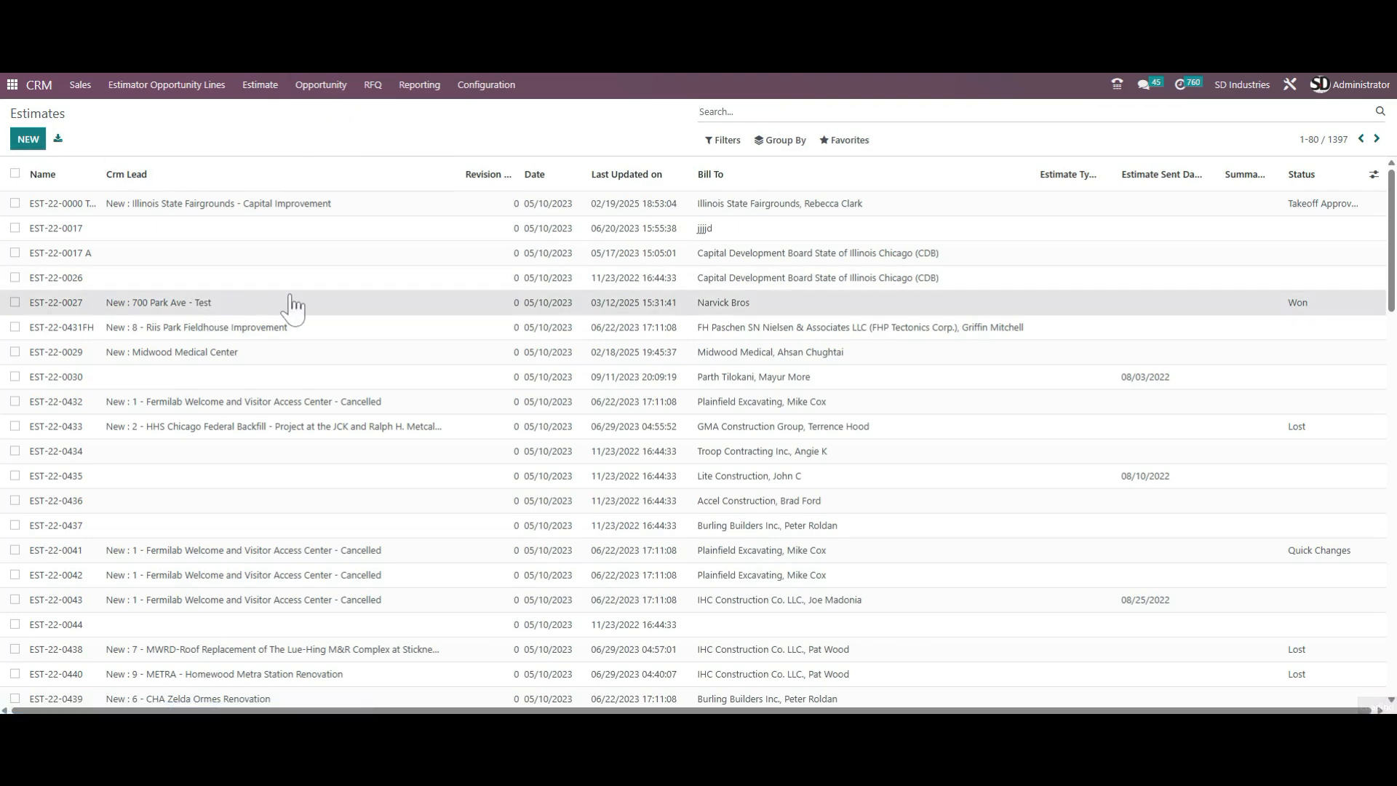
Add Guardrail 9999 to the simple estimate lines as the Galvanized & Painted, Test 1 variant with quantity 1
scroll(321, 405, down, 5)
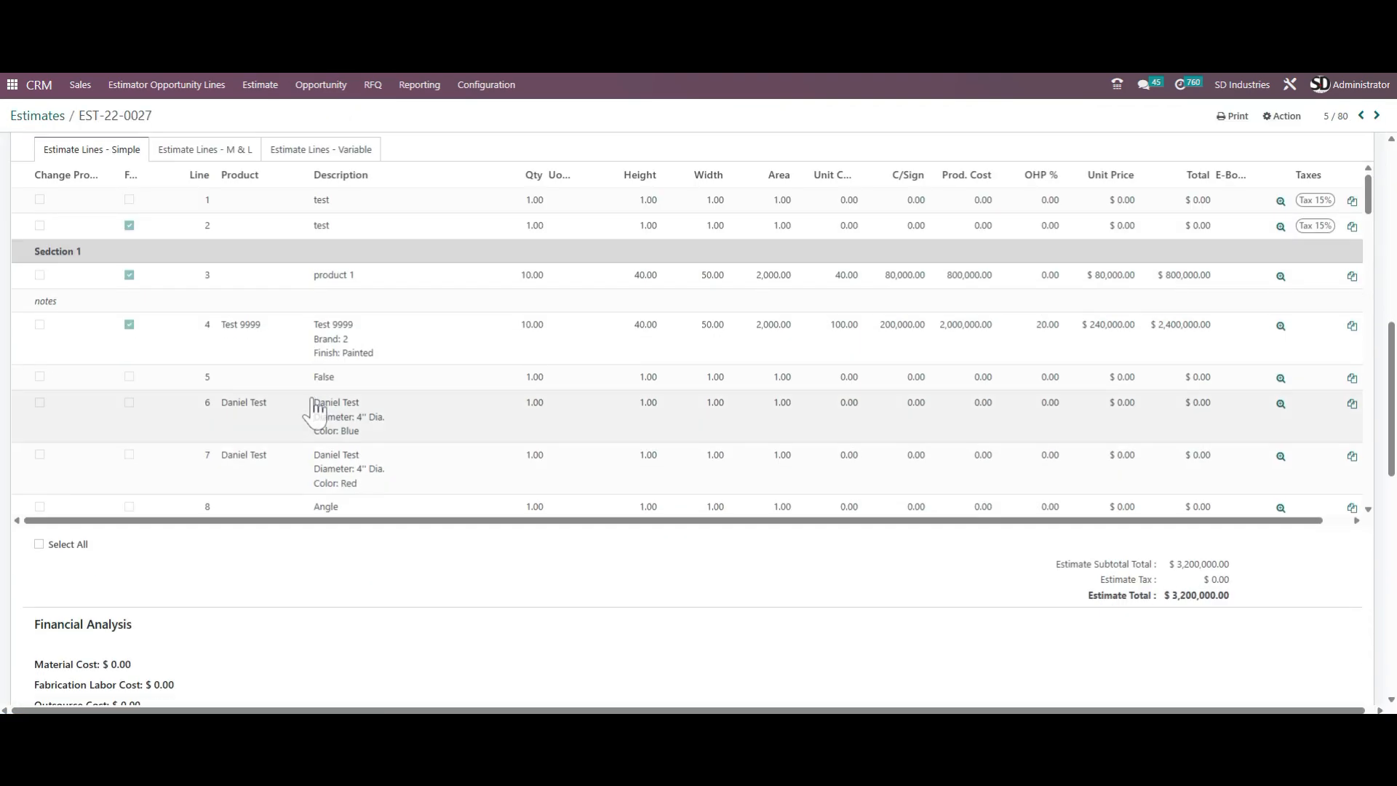
scroll(233, 406, down, 10)
scroll(234, 405, down, 10)
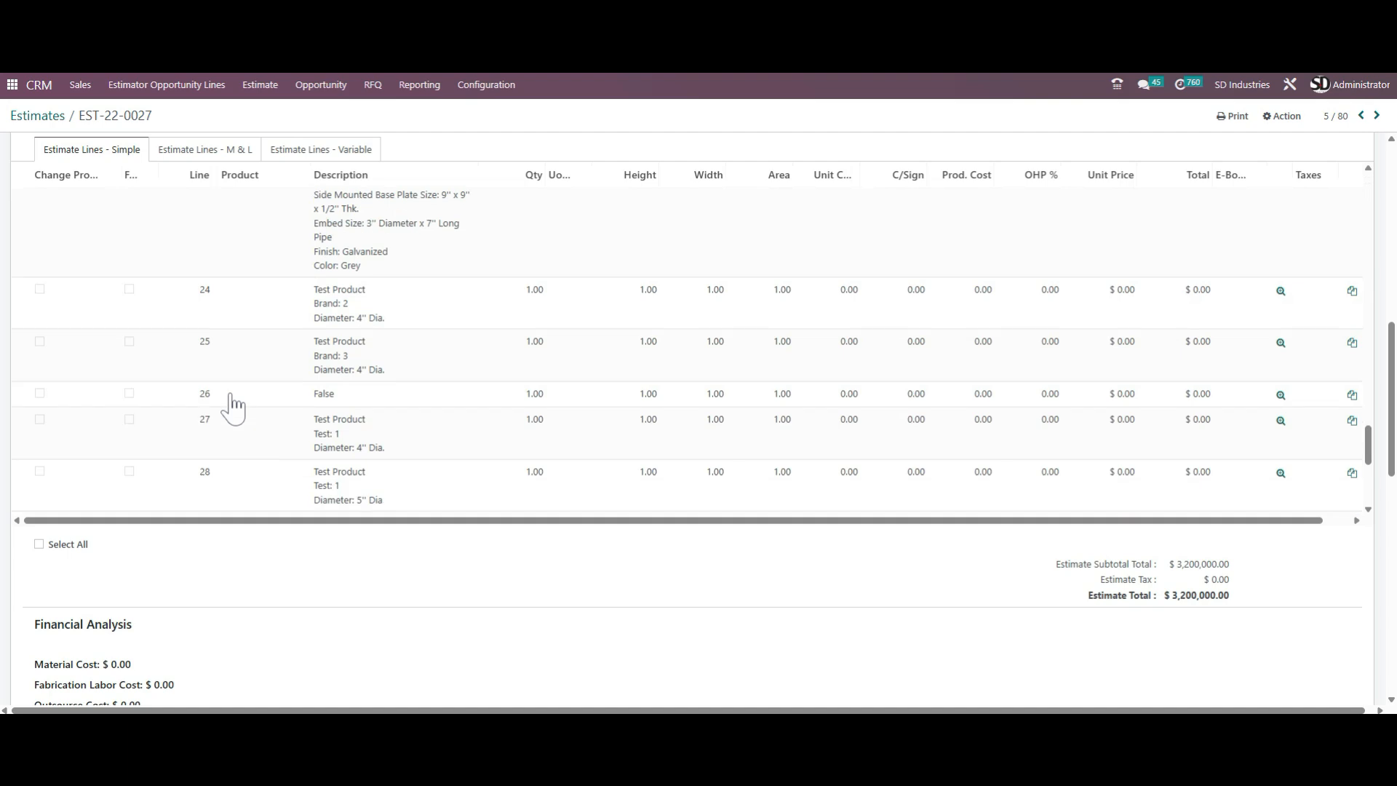
click(66, 502)
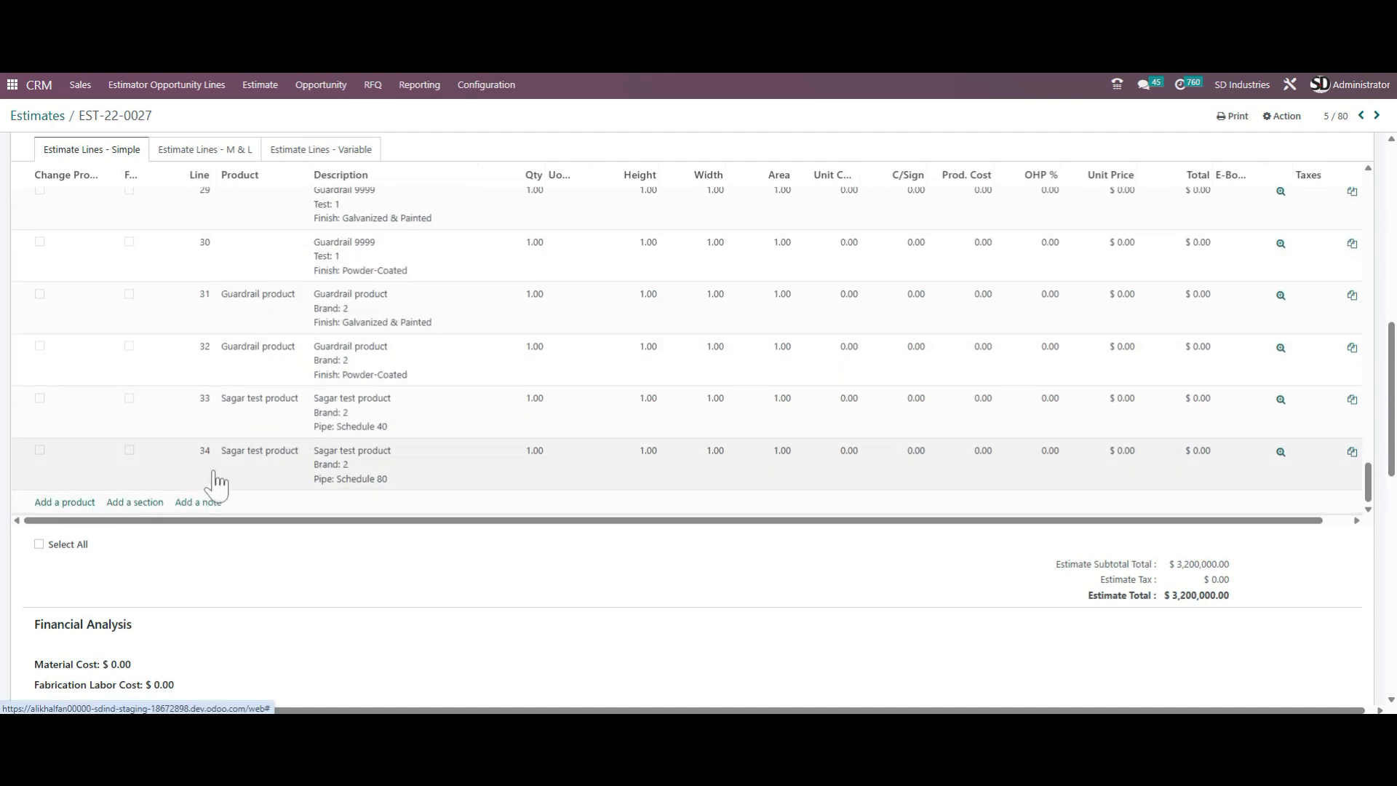
click(259, 476)
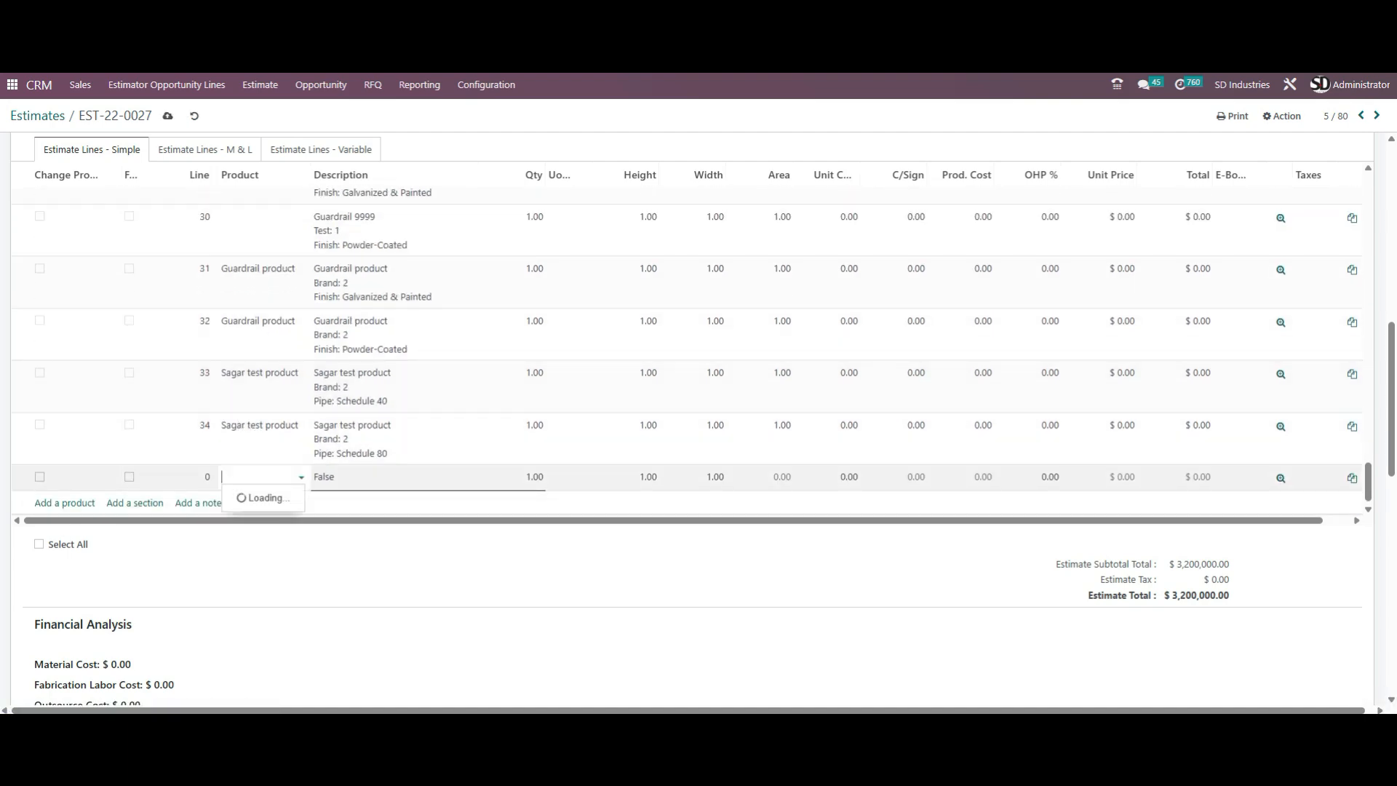
text(guardrail)
click(309, 554)
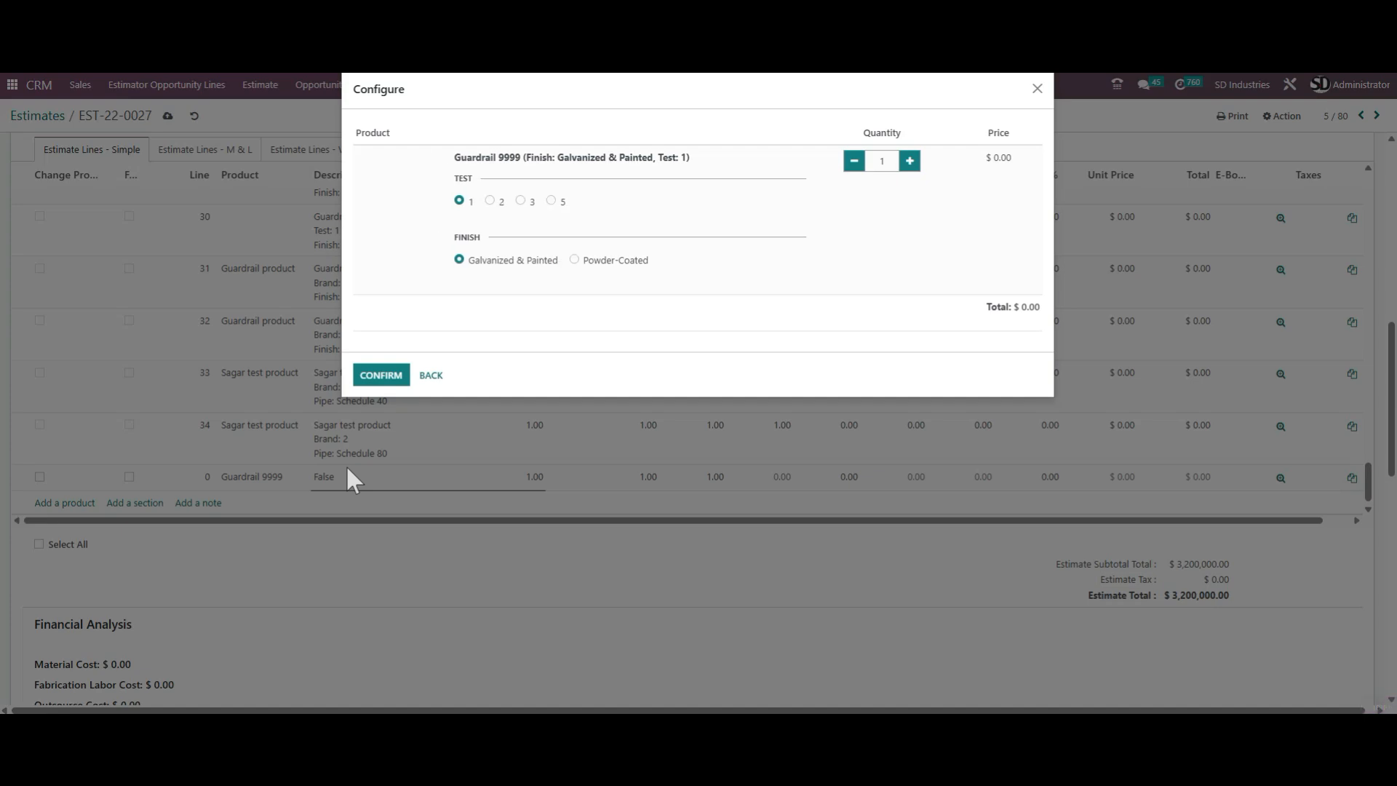
click(381, 375)
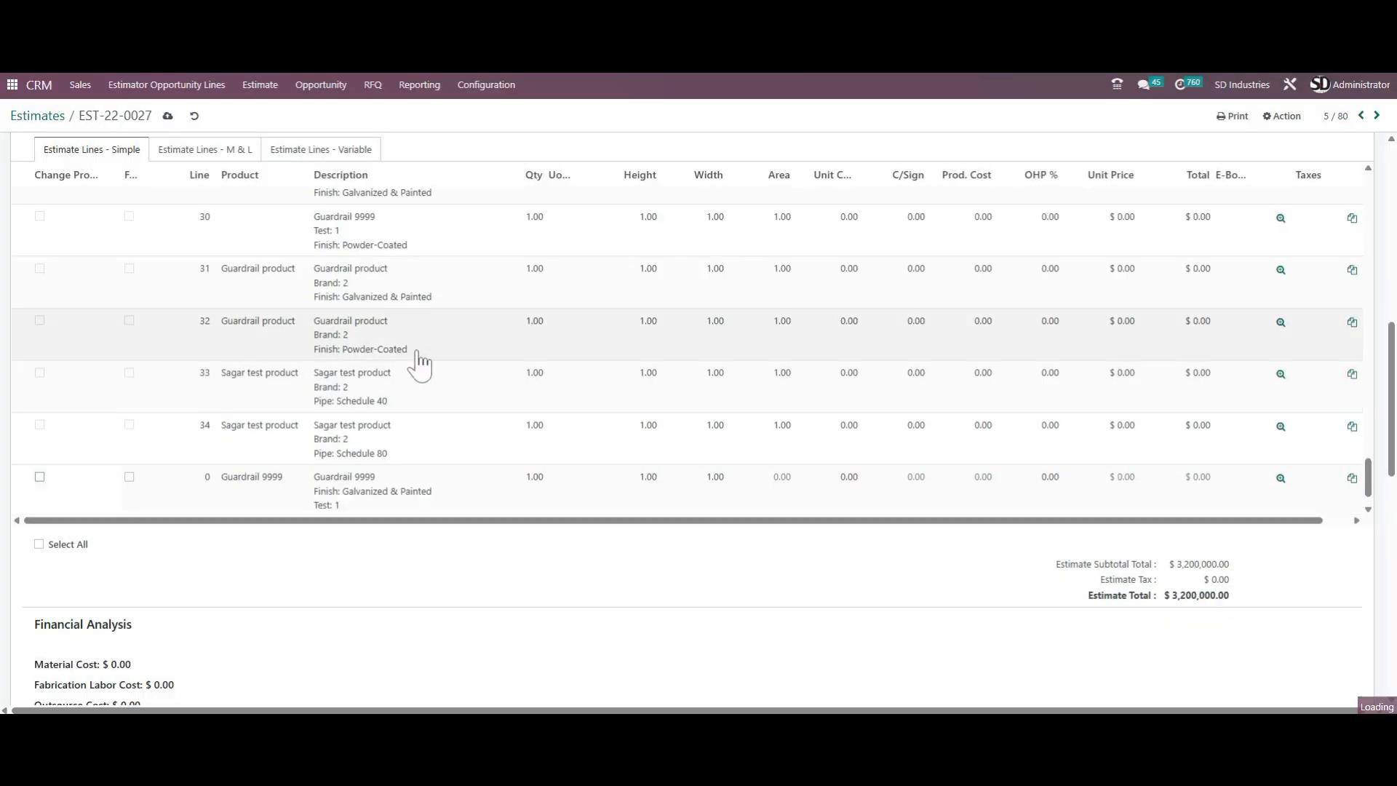
Add a second Guardrail 9999 estimate line as the Powder-Coated, Test 1 variant with quantity 1, and save the estimate
click(63, 502)
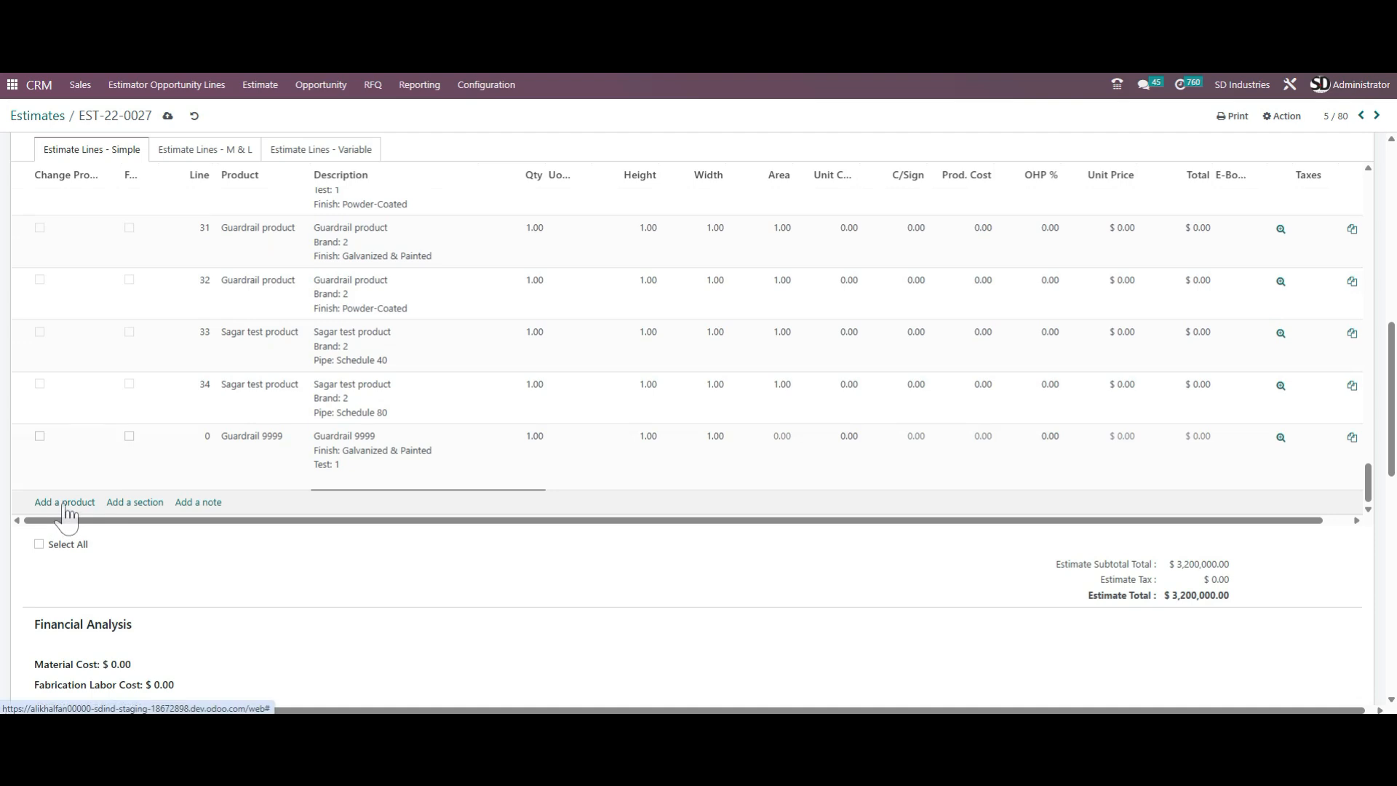
click(259, 477)
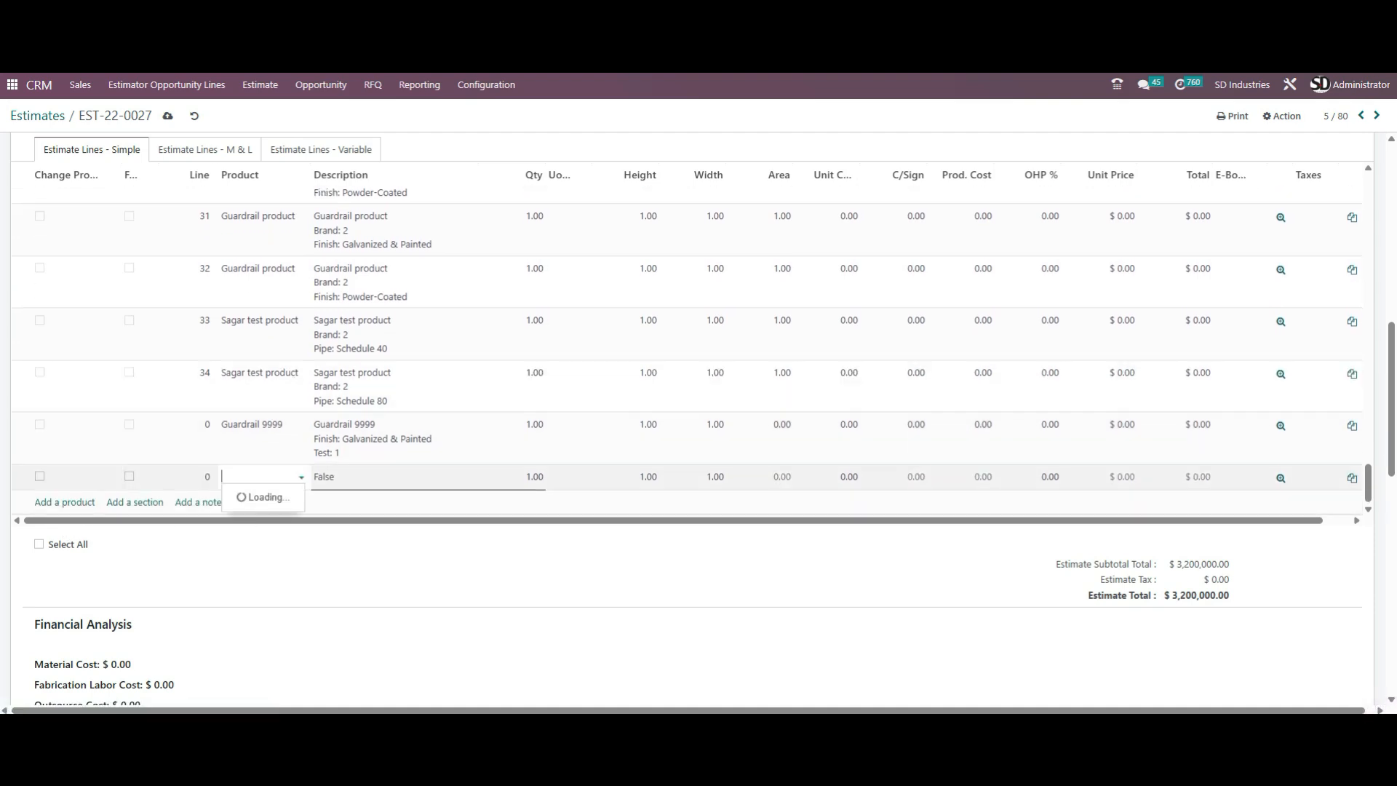
text(guard)
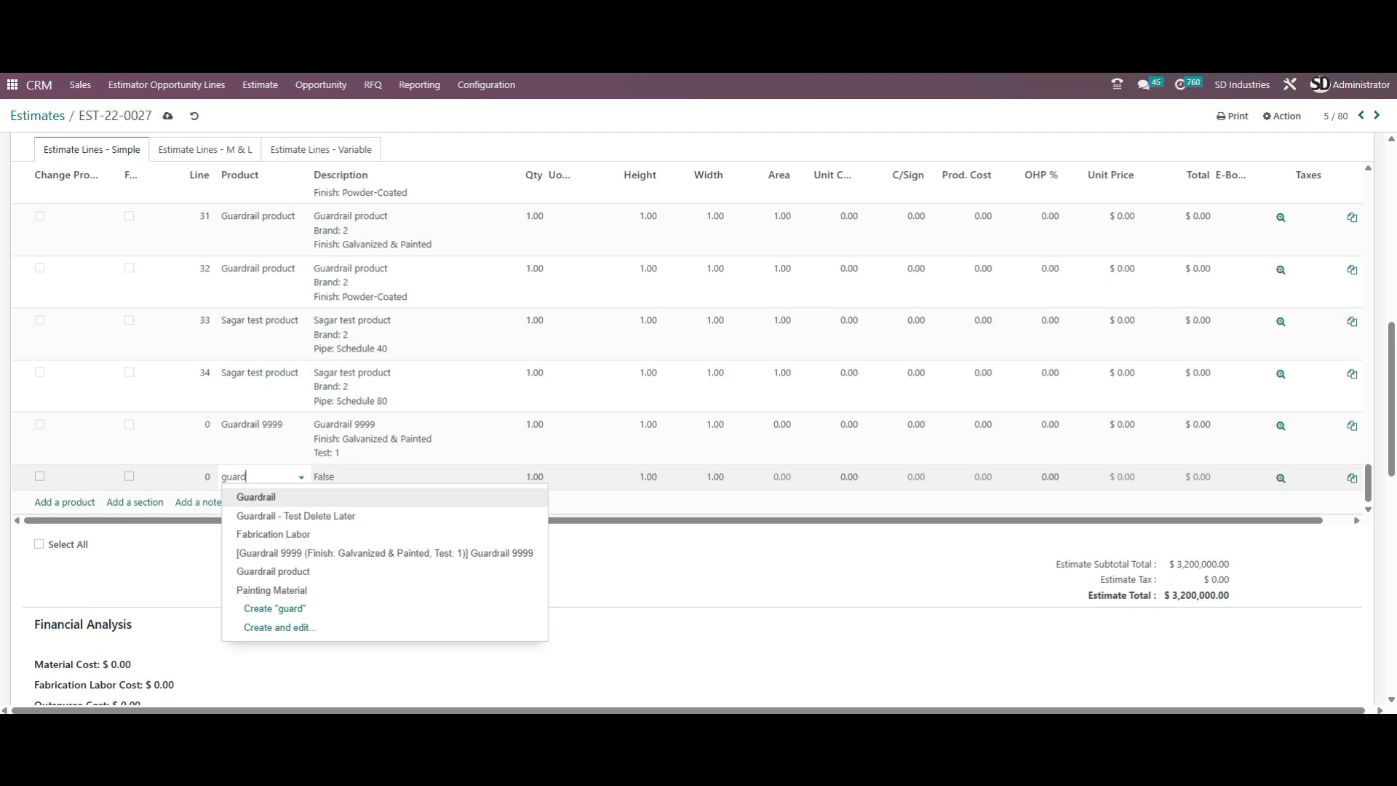
click(327, 553)
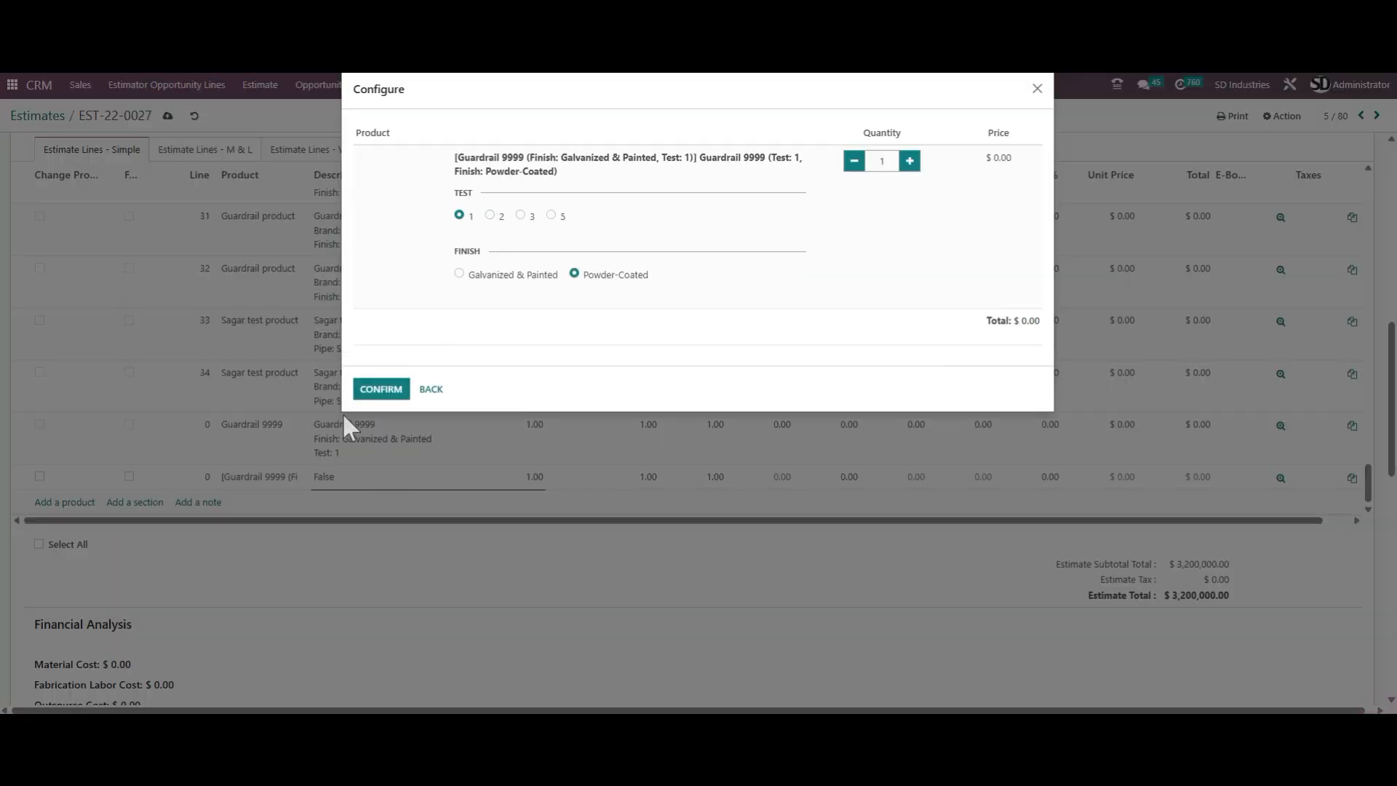
click(380, 389)
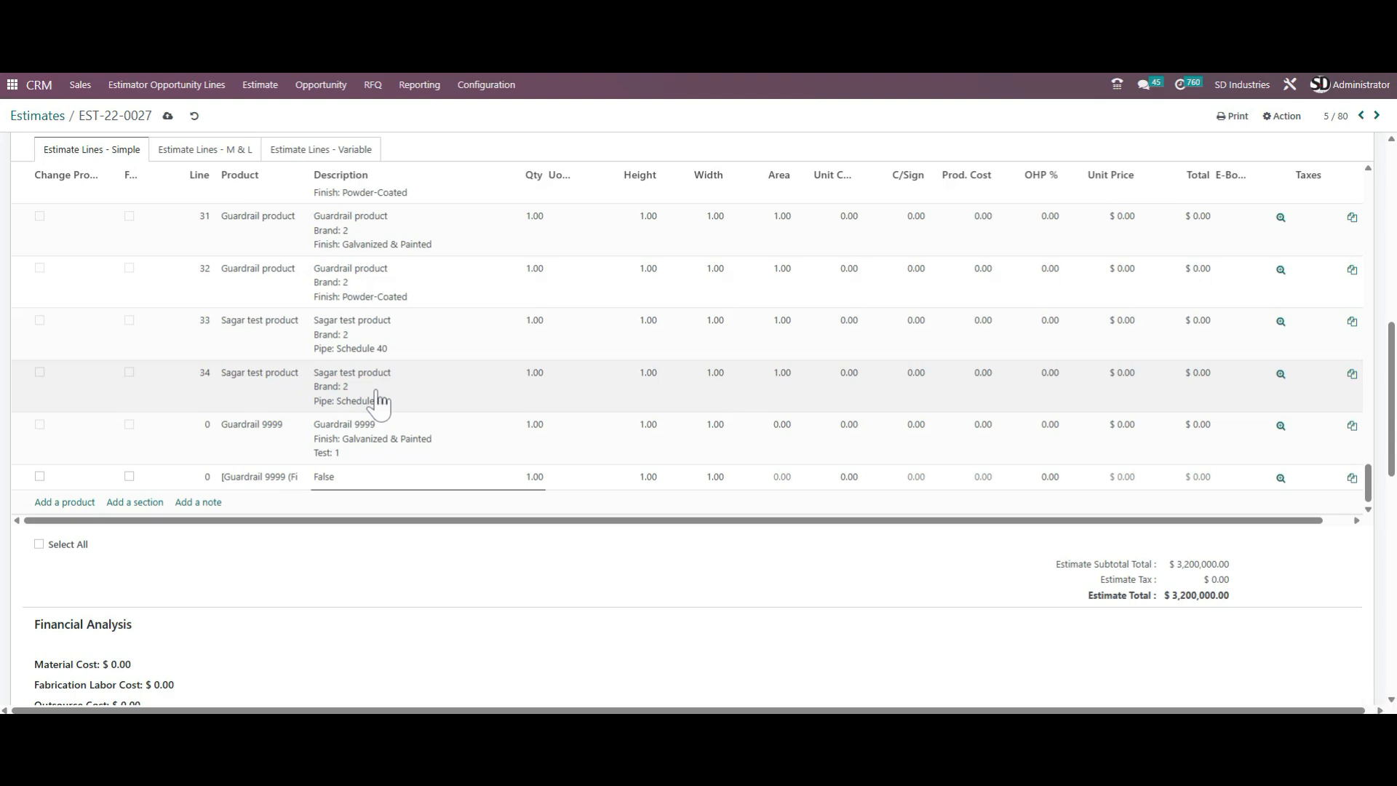
click(168, 117)
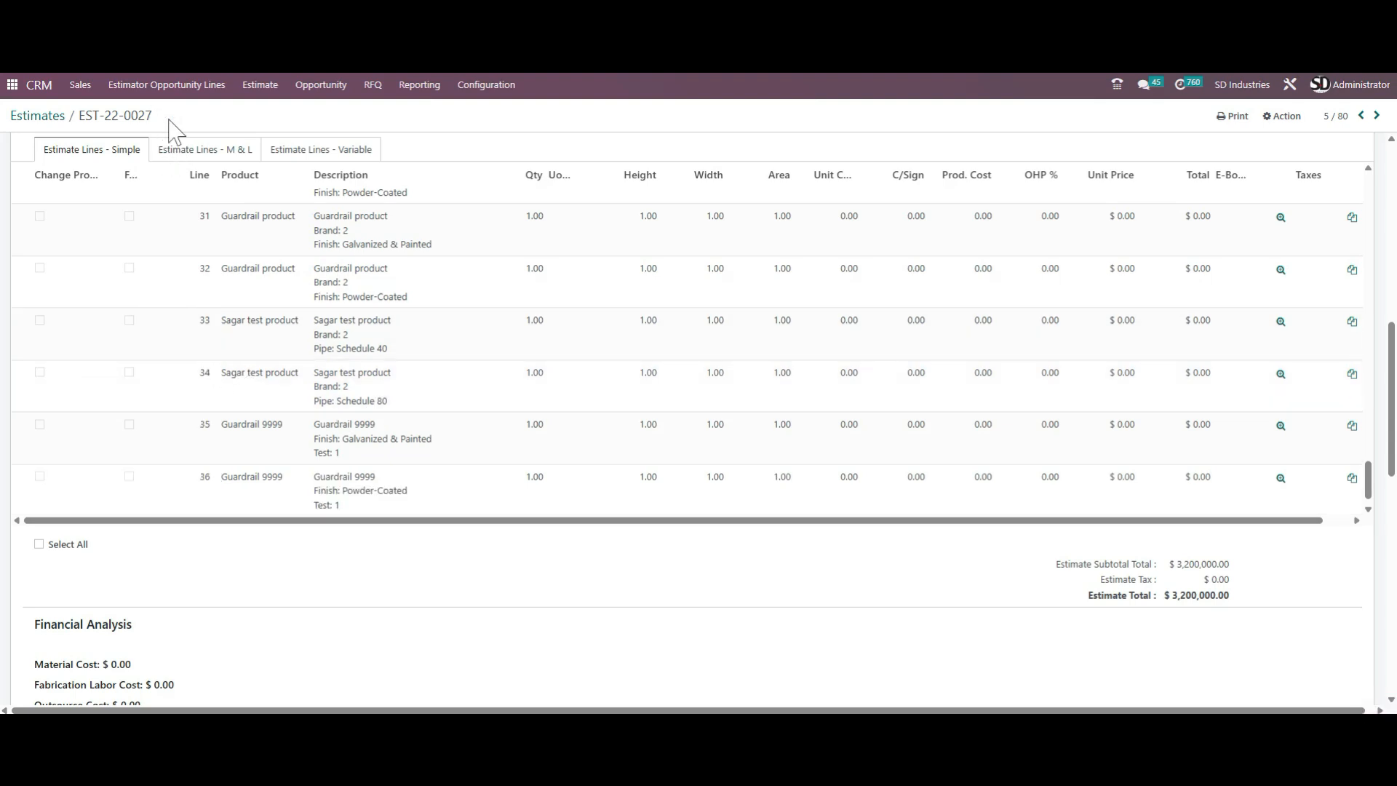
Leave the estimate, switch to the Sales app and open its products list
click(31, 116)
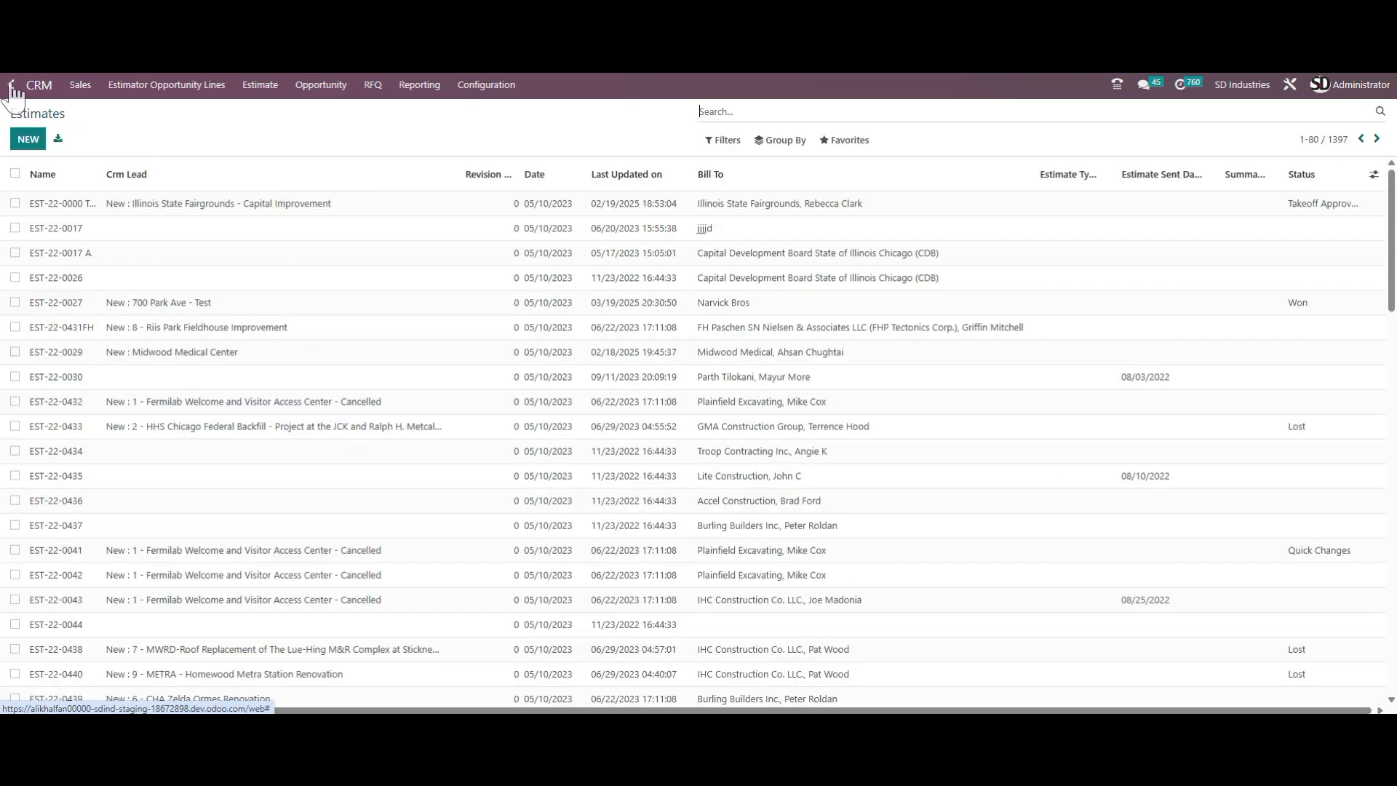
click(12, 84)
click(540, 160)
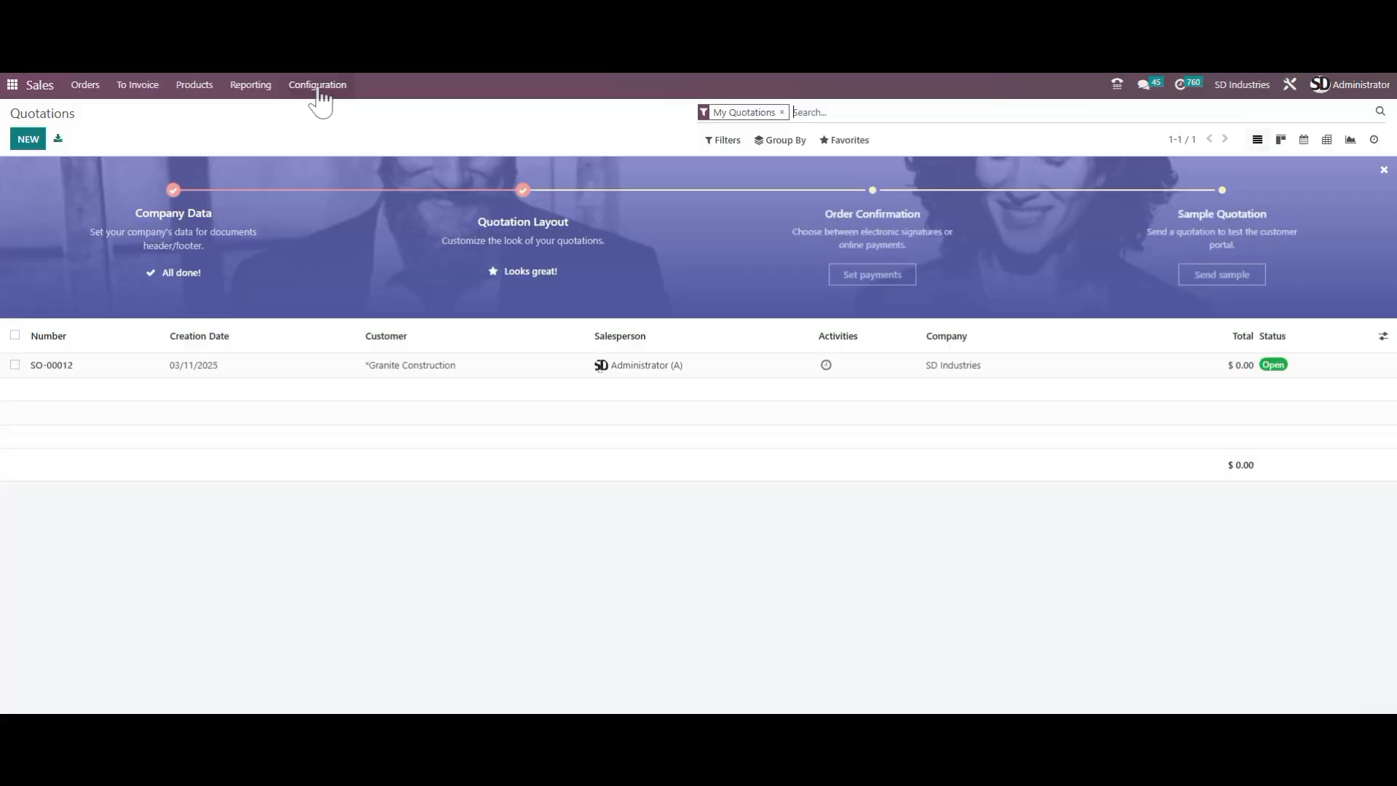
click(189, 89)
click(203, 113)
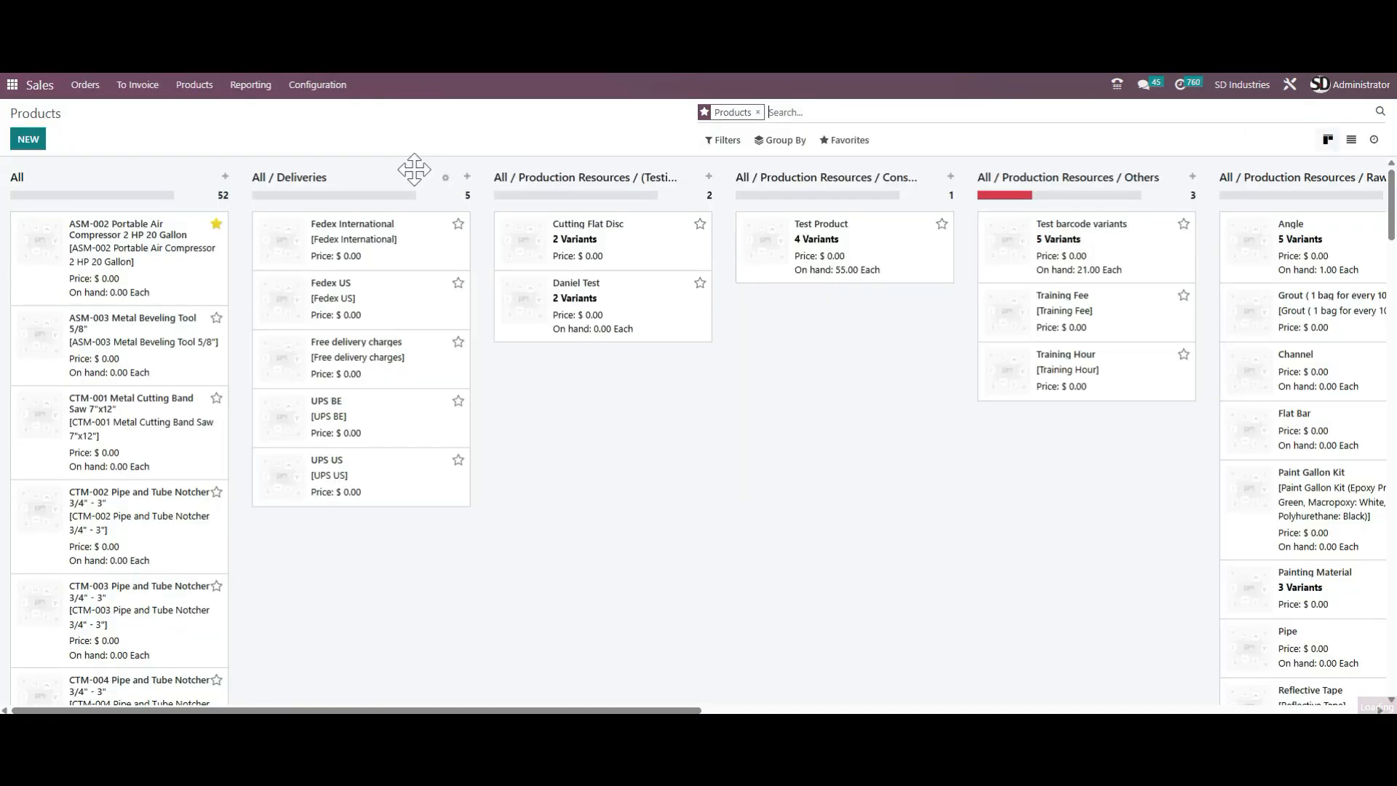
Remove the default Products filter, search the products for guardrail and open Guardrail 9999
click(758, 112)
text(gu)
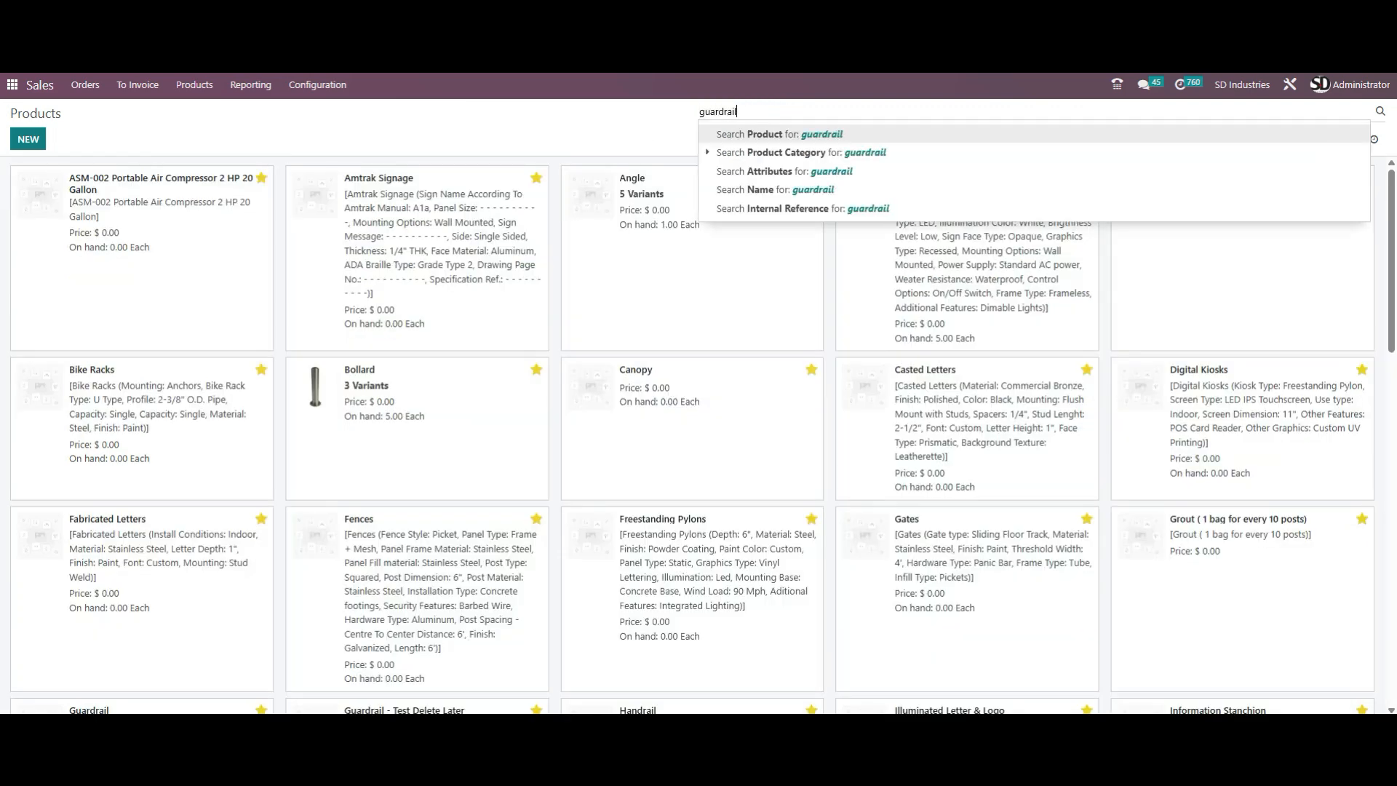
text(ardrail)
key(Return)
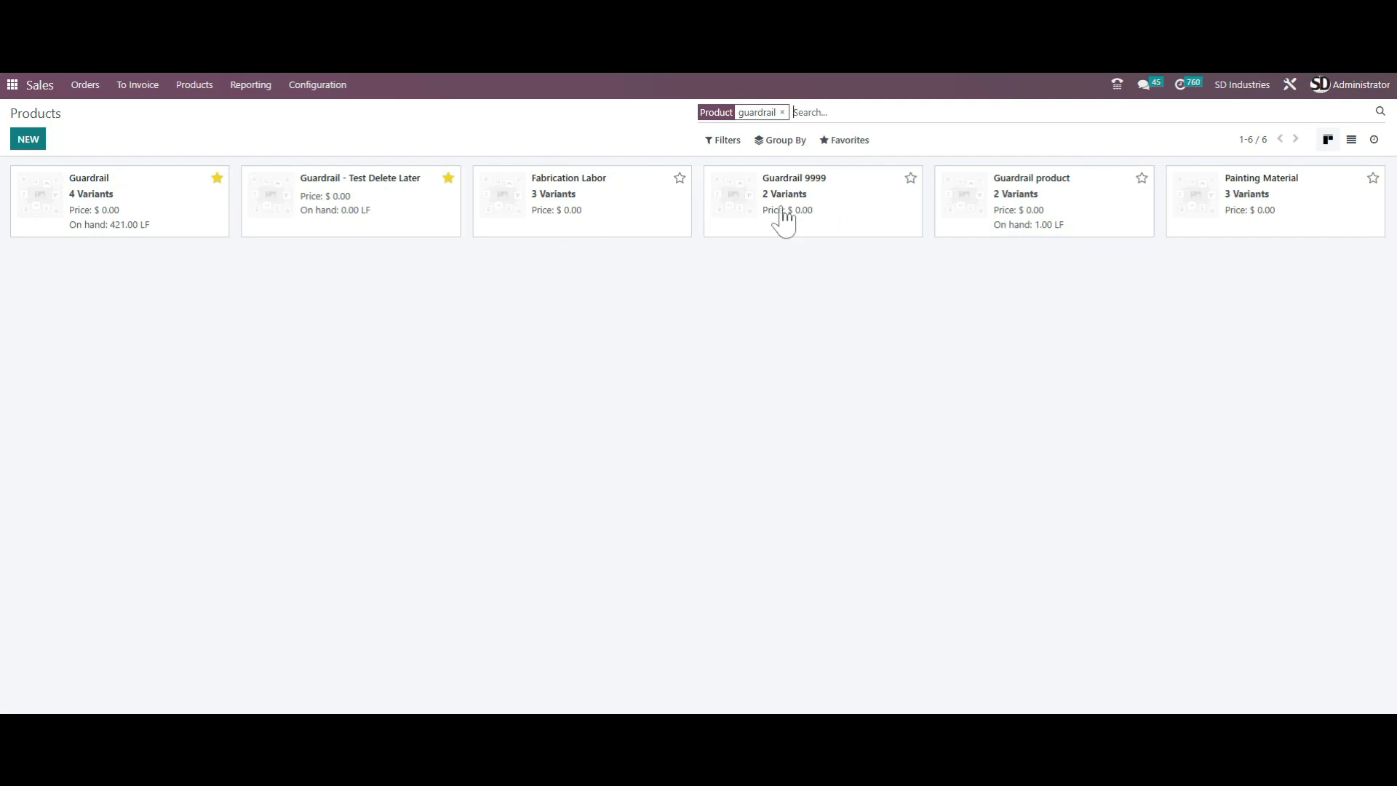
click(842, 206)
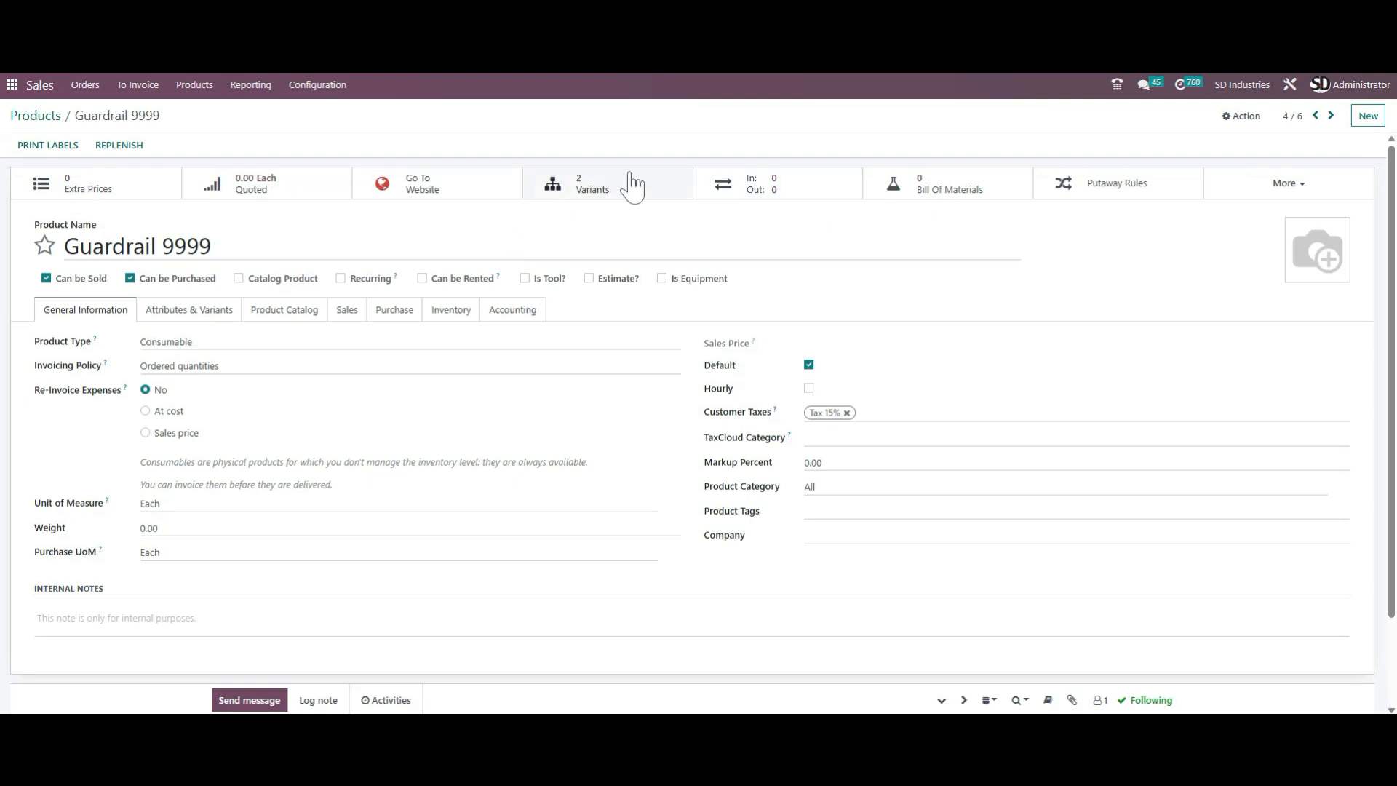
Open the product's Galvanized & Painted, Test 1 variant, view the estimates linked to it and return to the variant
click(635, 189)
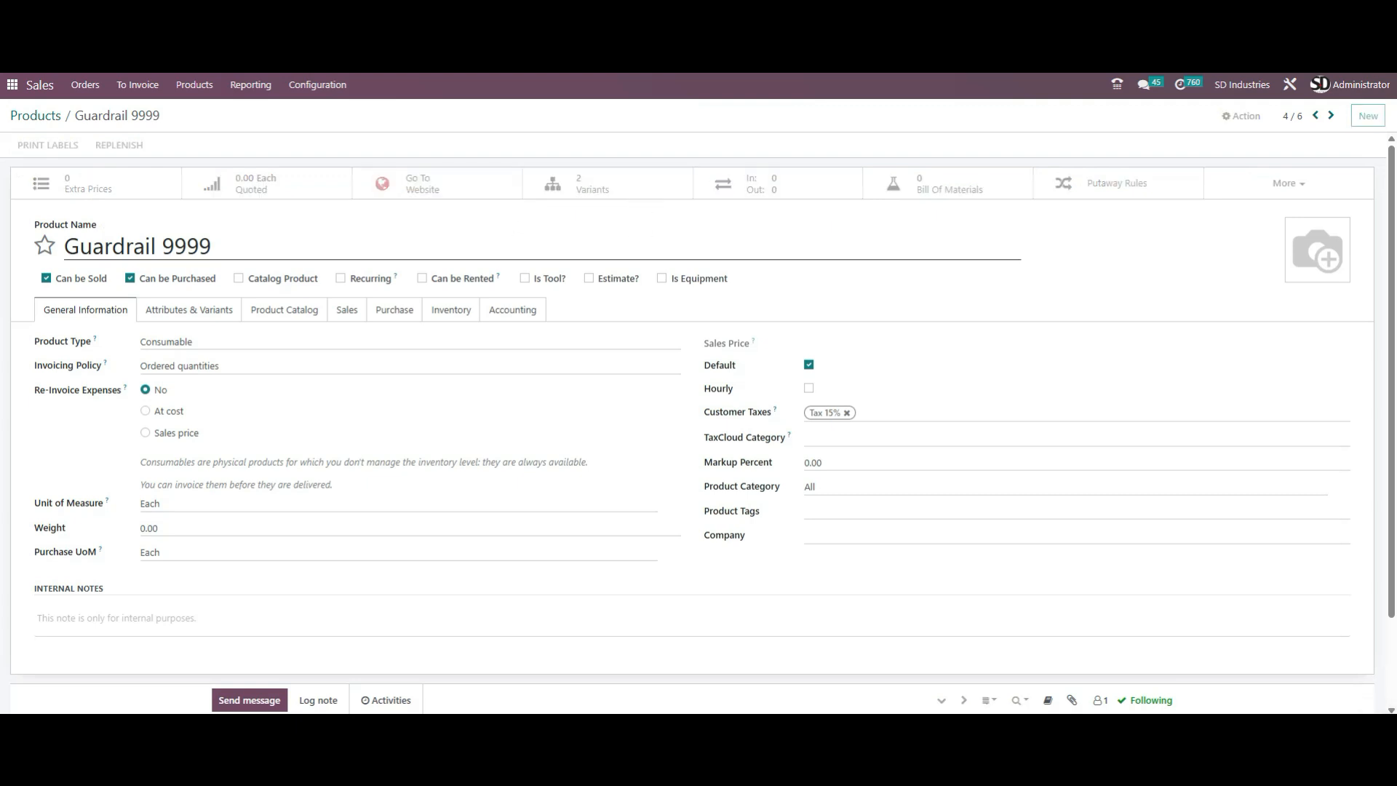
click(589, 242)
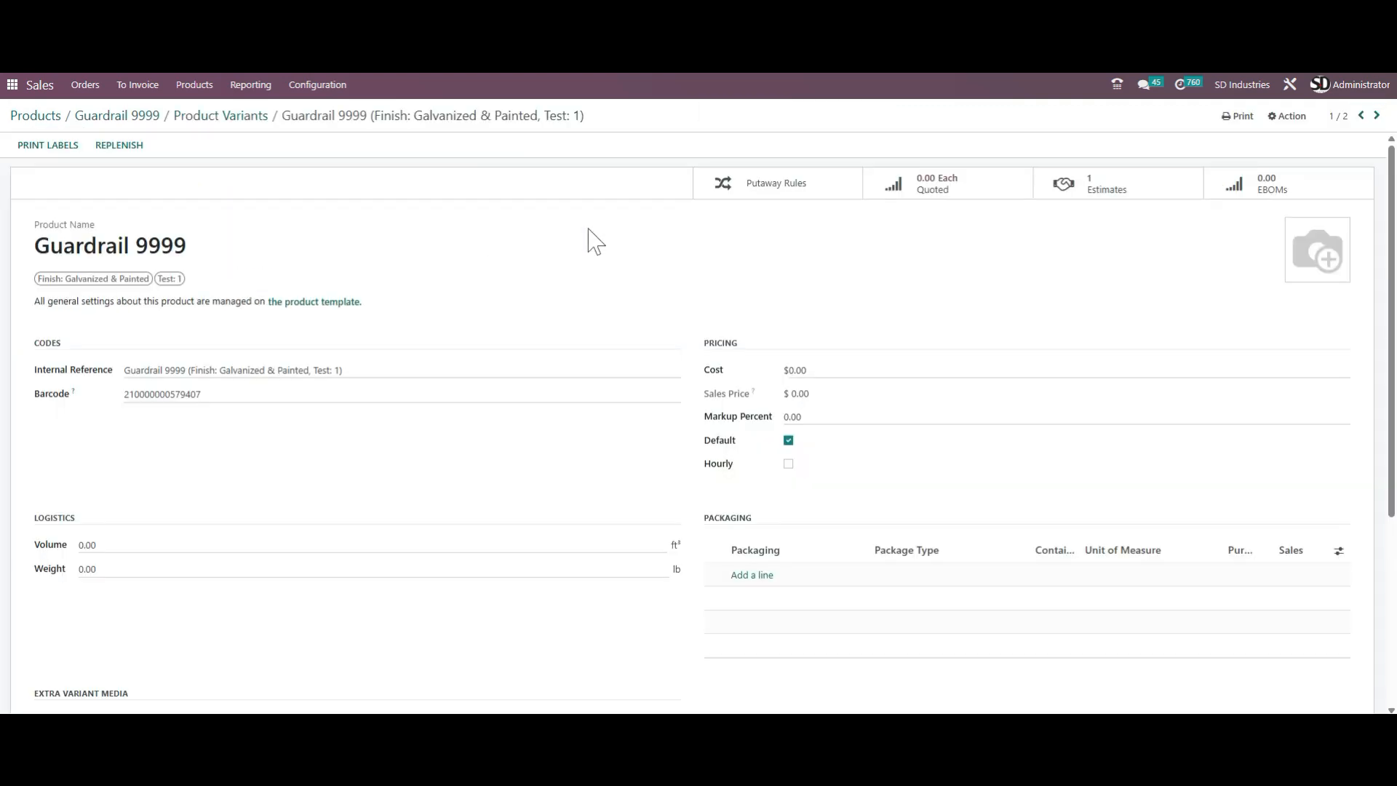
click(1117, 190)
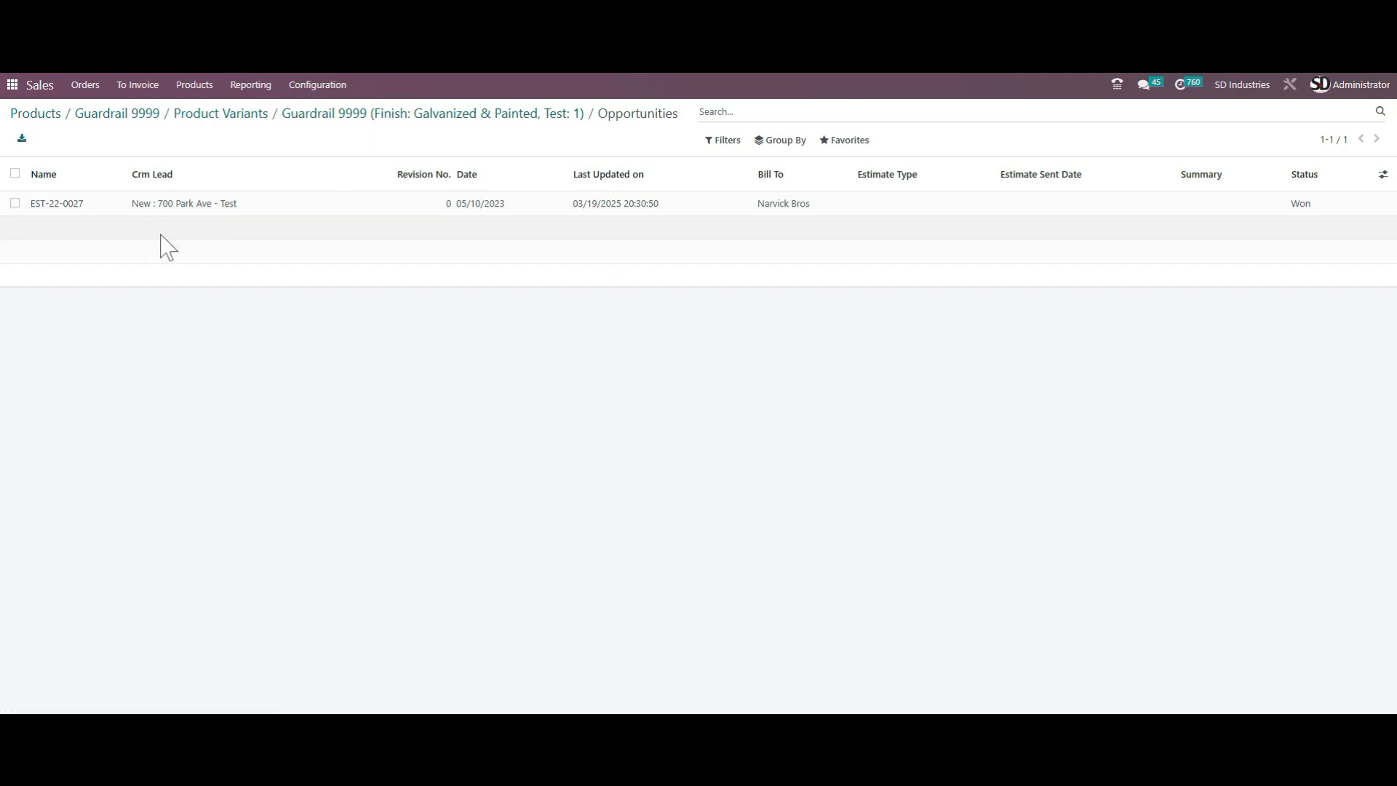
click(512, 121)
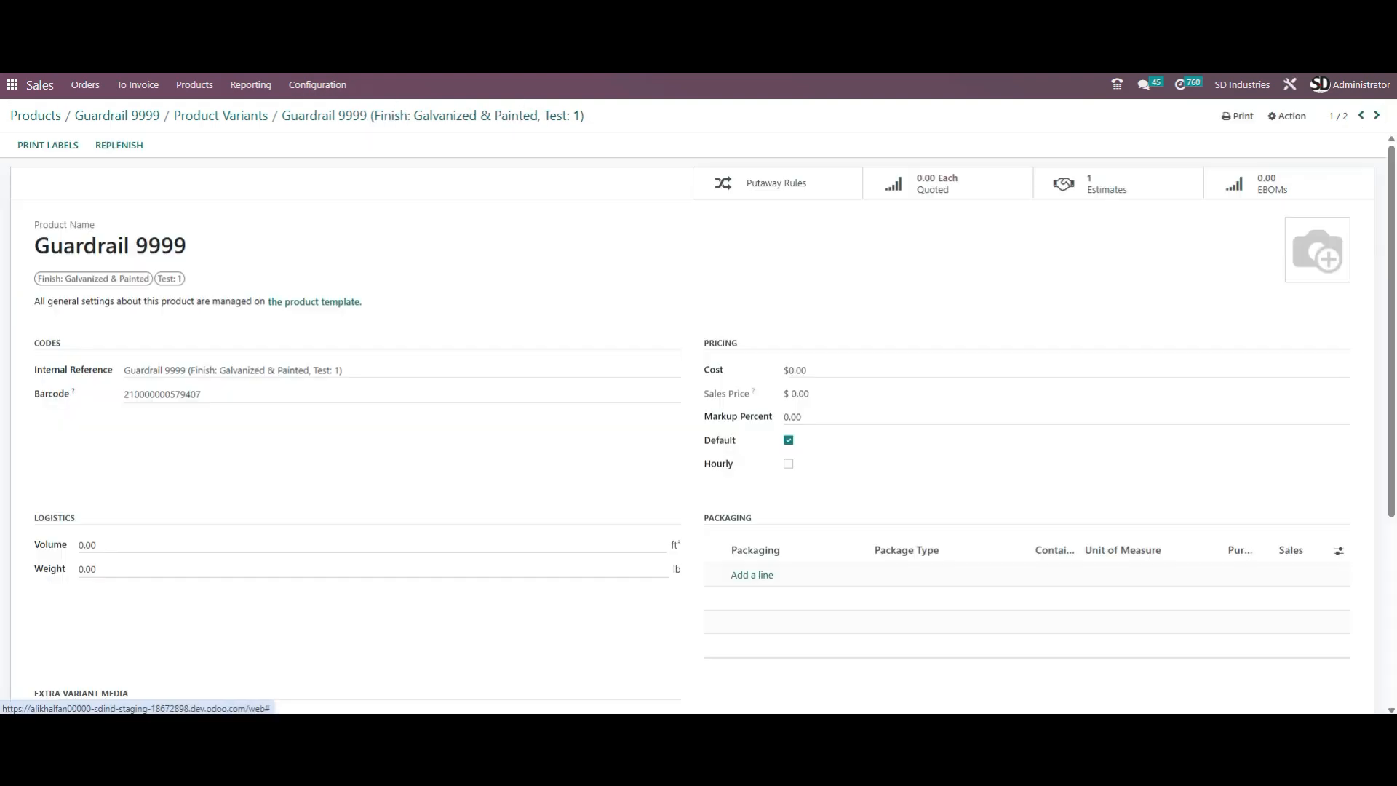
Go back to the Guardrail 9999 product, look over its additional record links and reopen its variants list
click(195, 117)
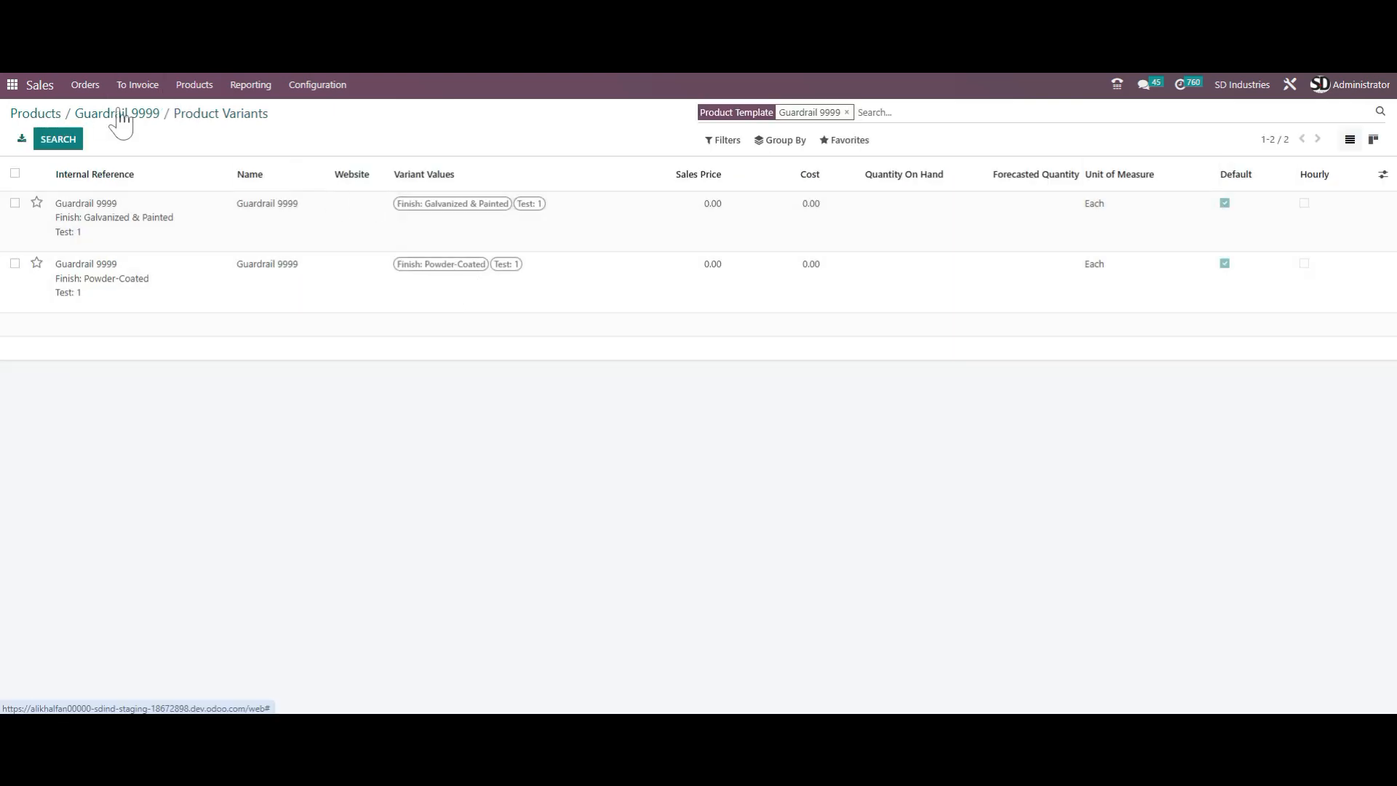
click(1314, 187)
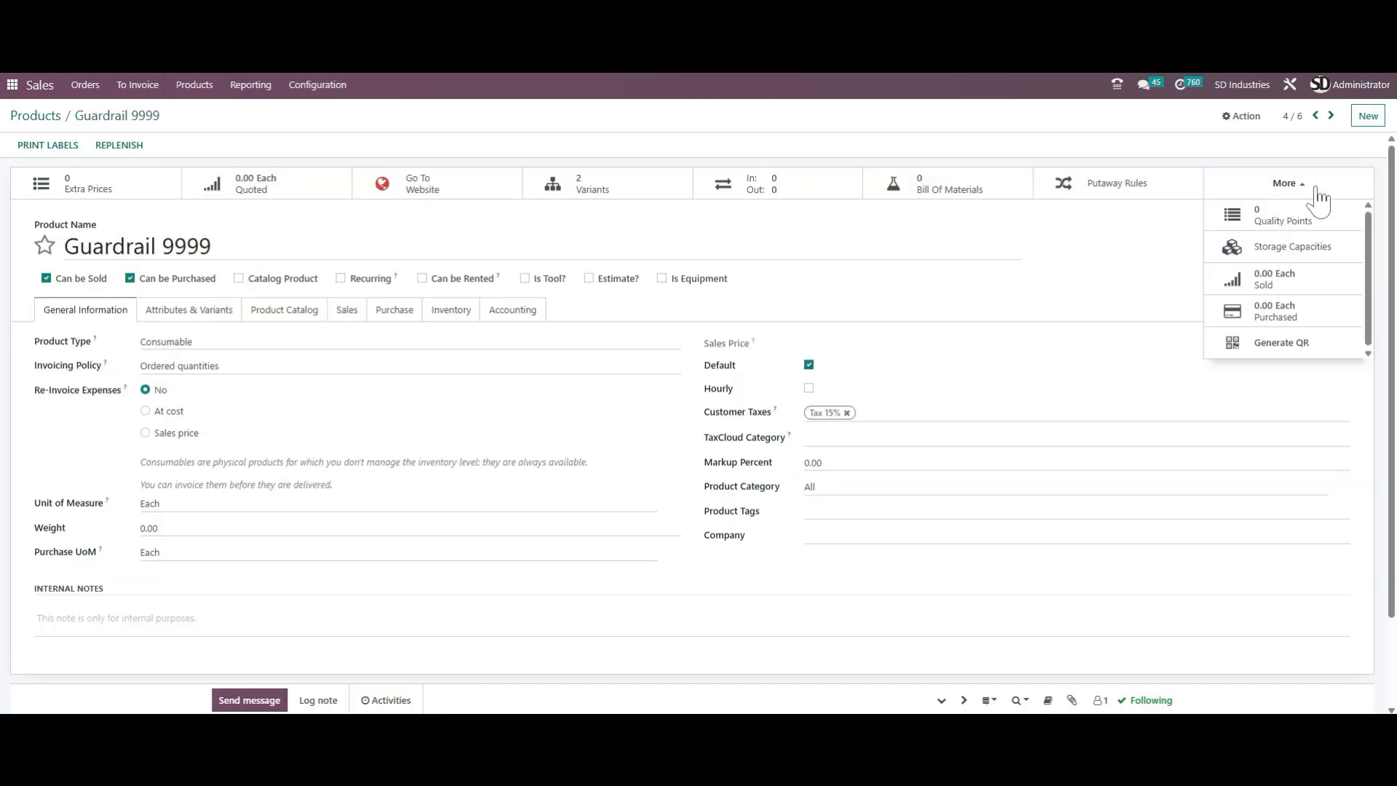
click(1291, 312)
click(646, 191)
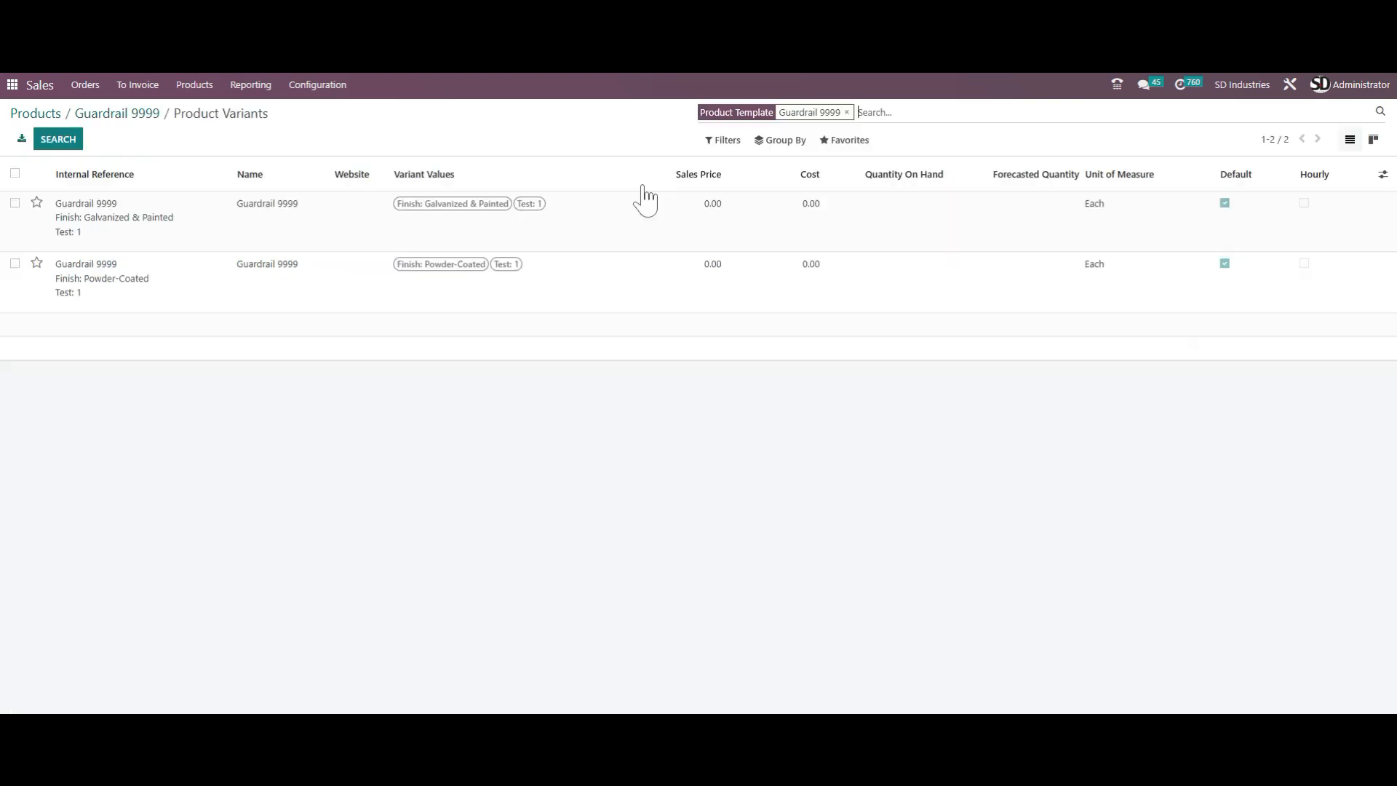
Open the Galvanized & Painted, Test 1 variant, review its pricing, logistics, media and tag fields, and return to the variants list
click(581, 224)
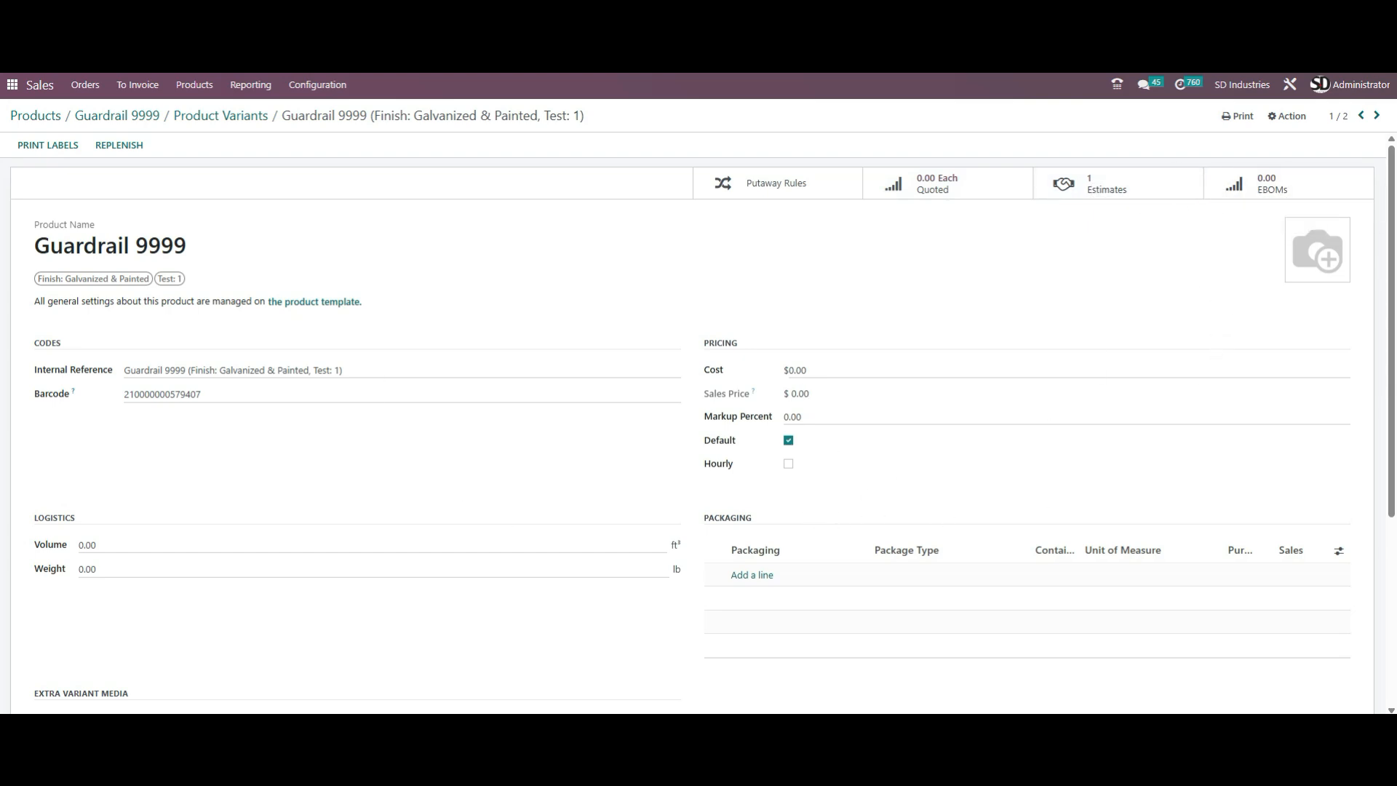
drag(808, 370, 794, 370)
click(802, 417)
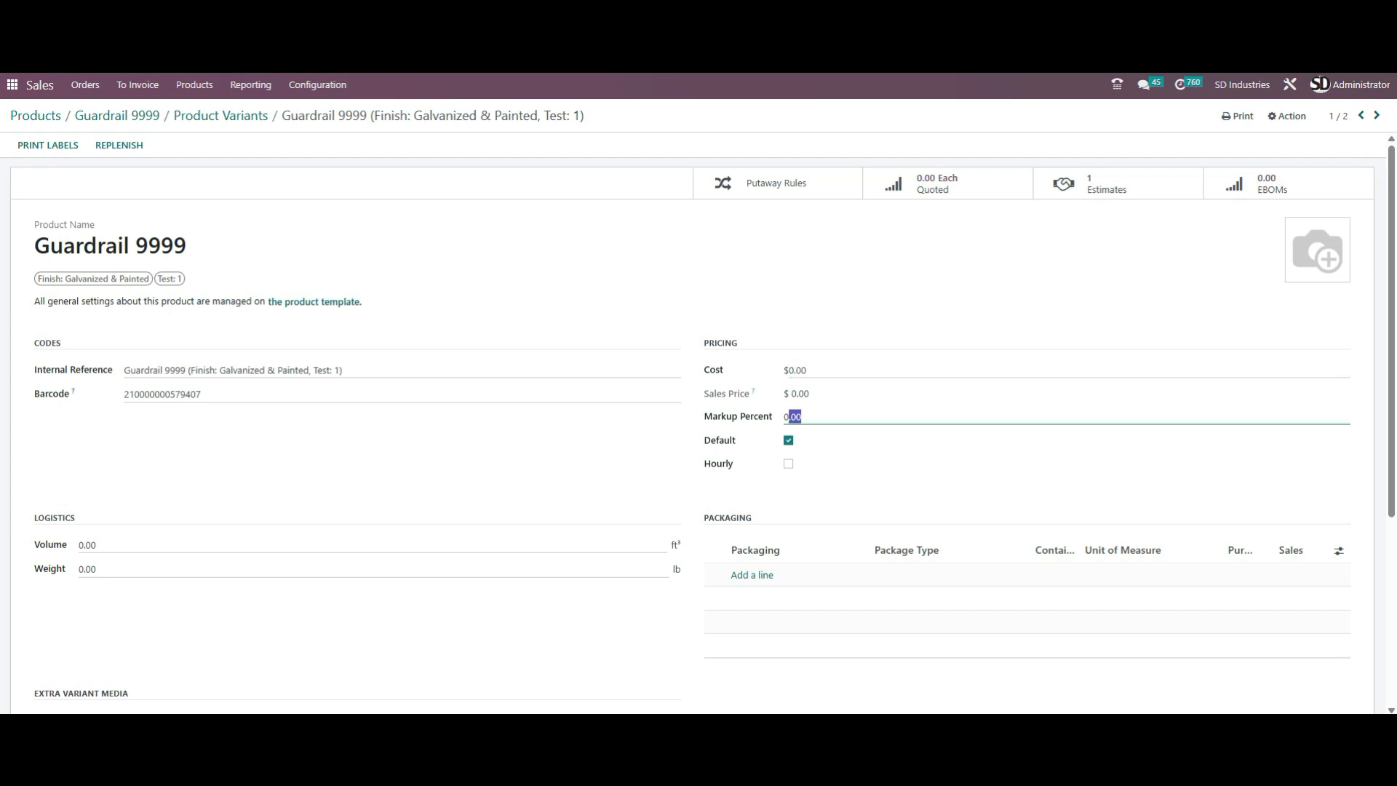
scroll(387, 424, down, 4)
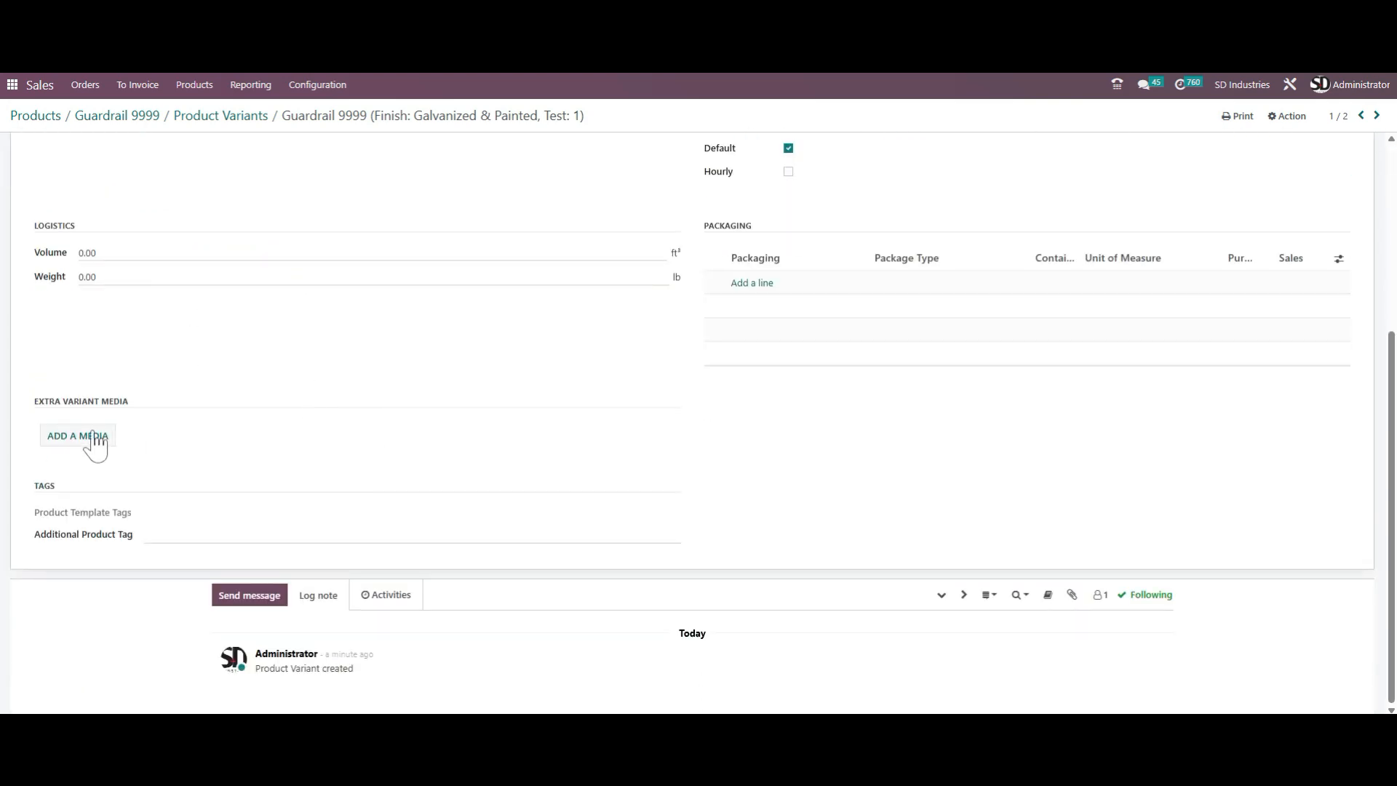
scroll(203, 422, up, 4)
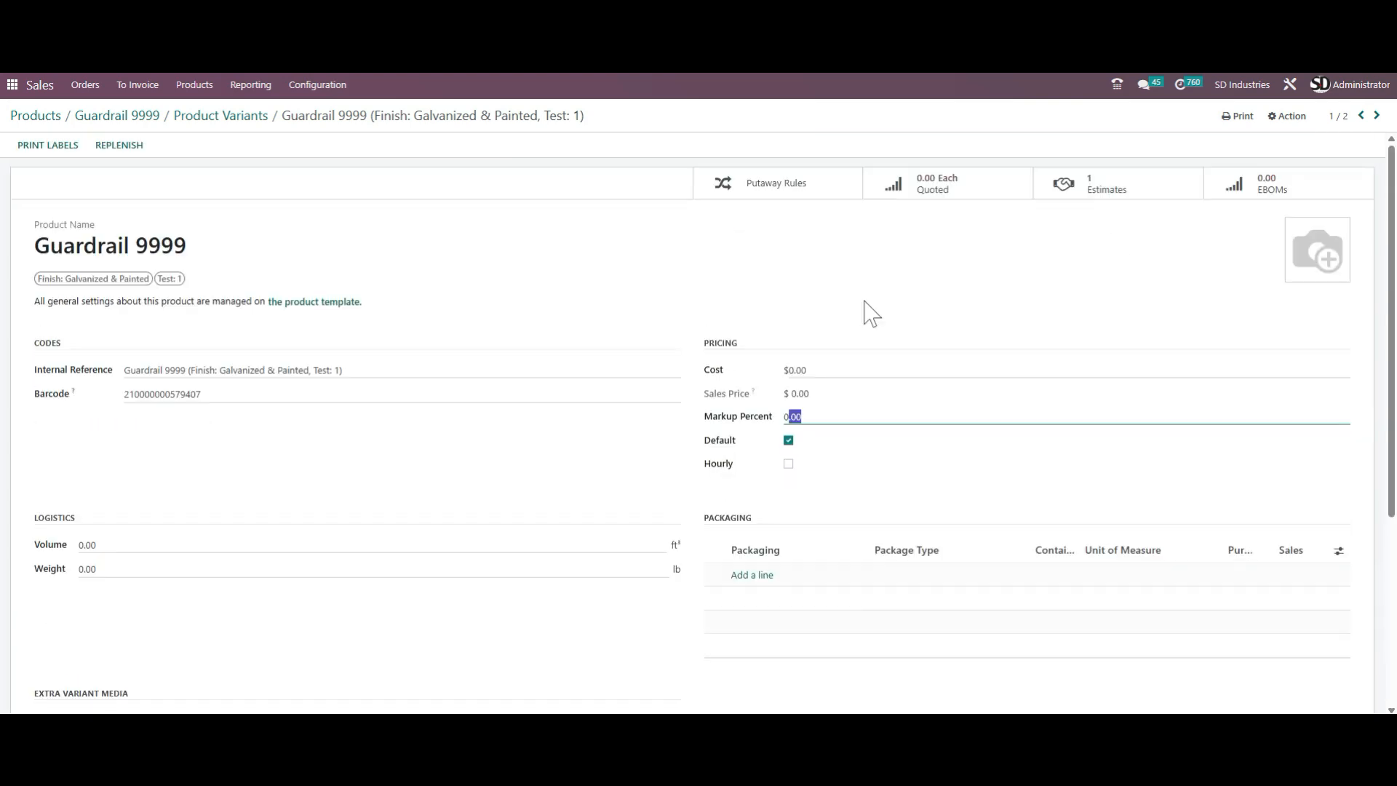
mouse_move(1326, 289)
scroll(303, 458, down, 4)
click(236, 118)
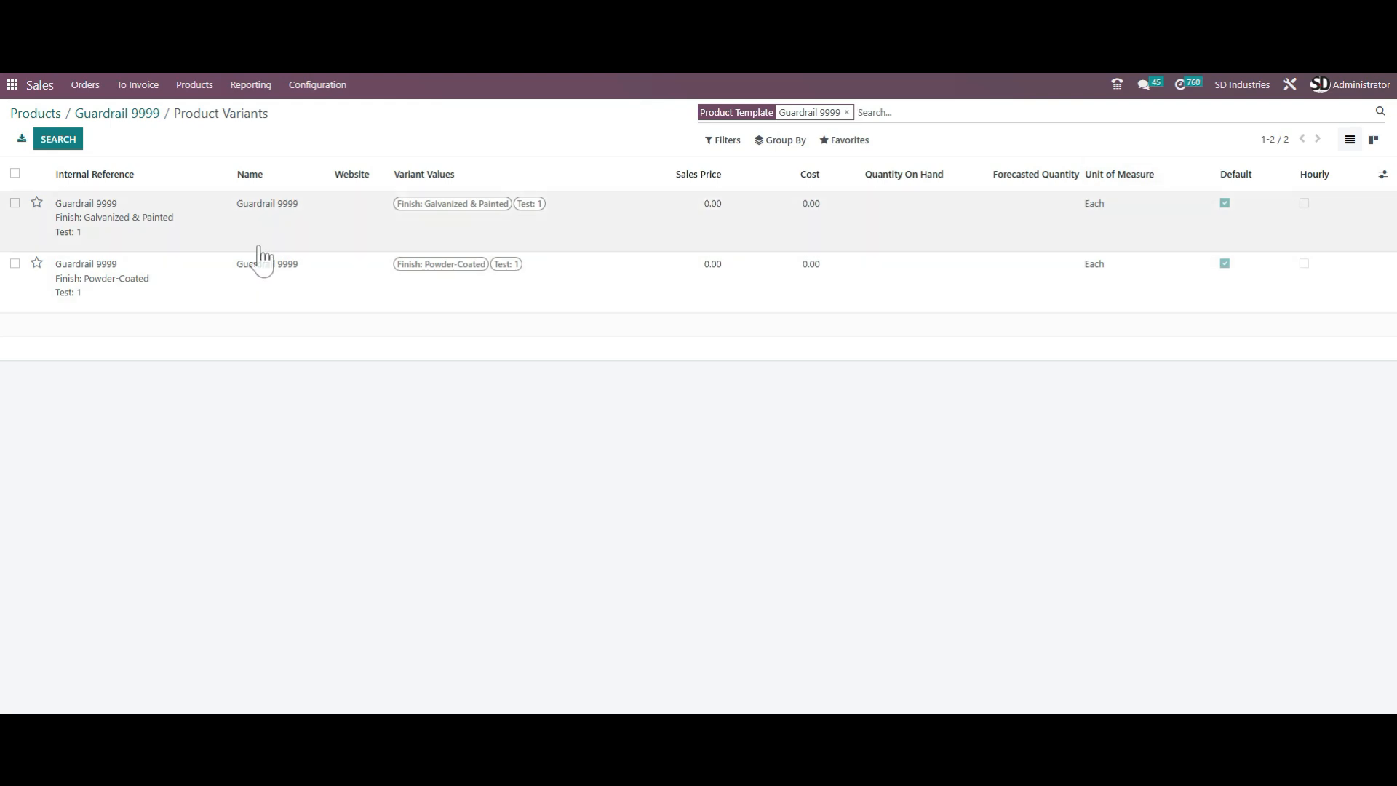
Hide the Website column in the product variants list
click(1383, 175)
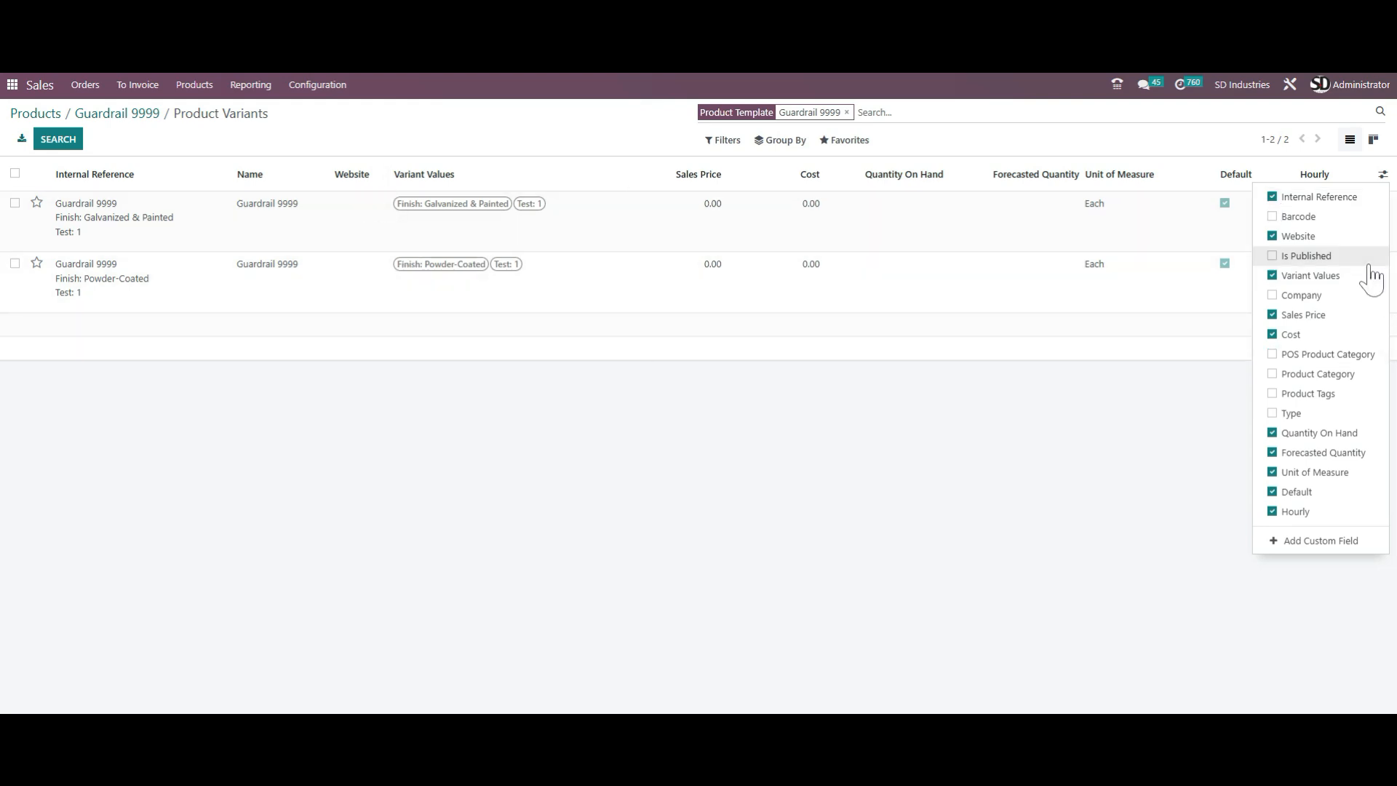
click(1272, 237)
click(589, 487)
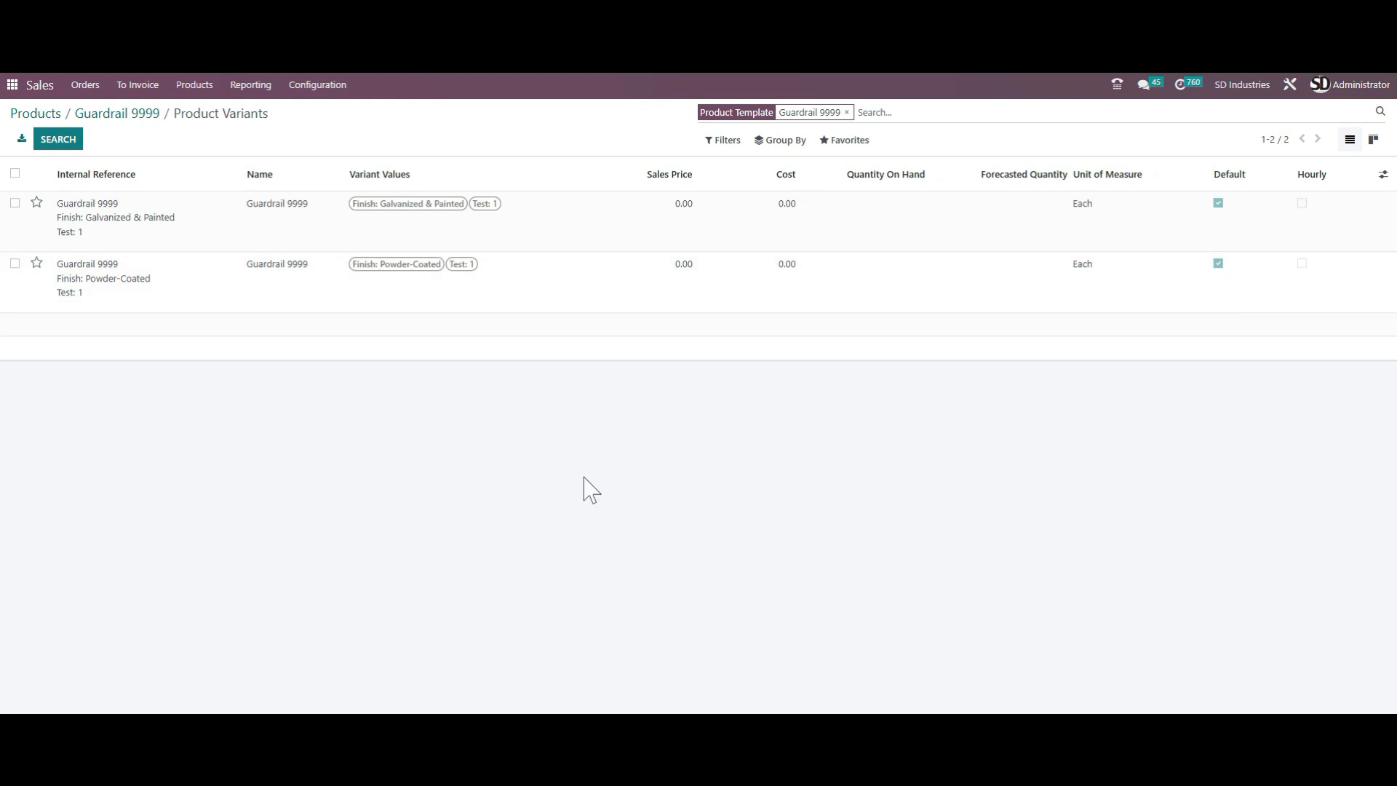
Show the Product Tags and Product Category columns in the variants list
click(1382, 175)
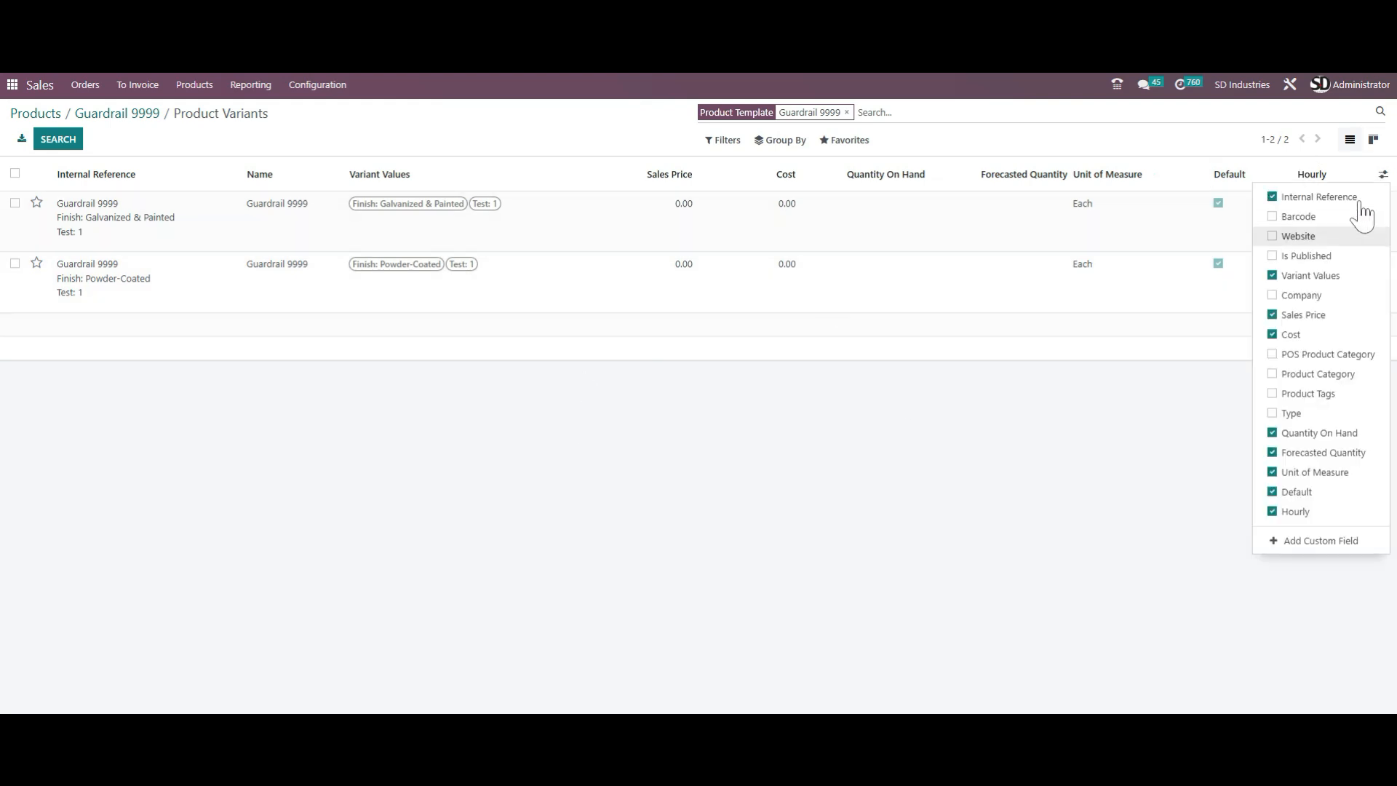
click(1288, 395)
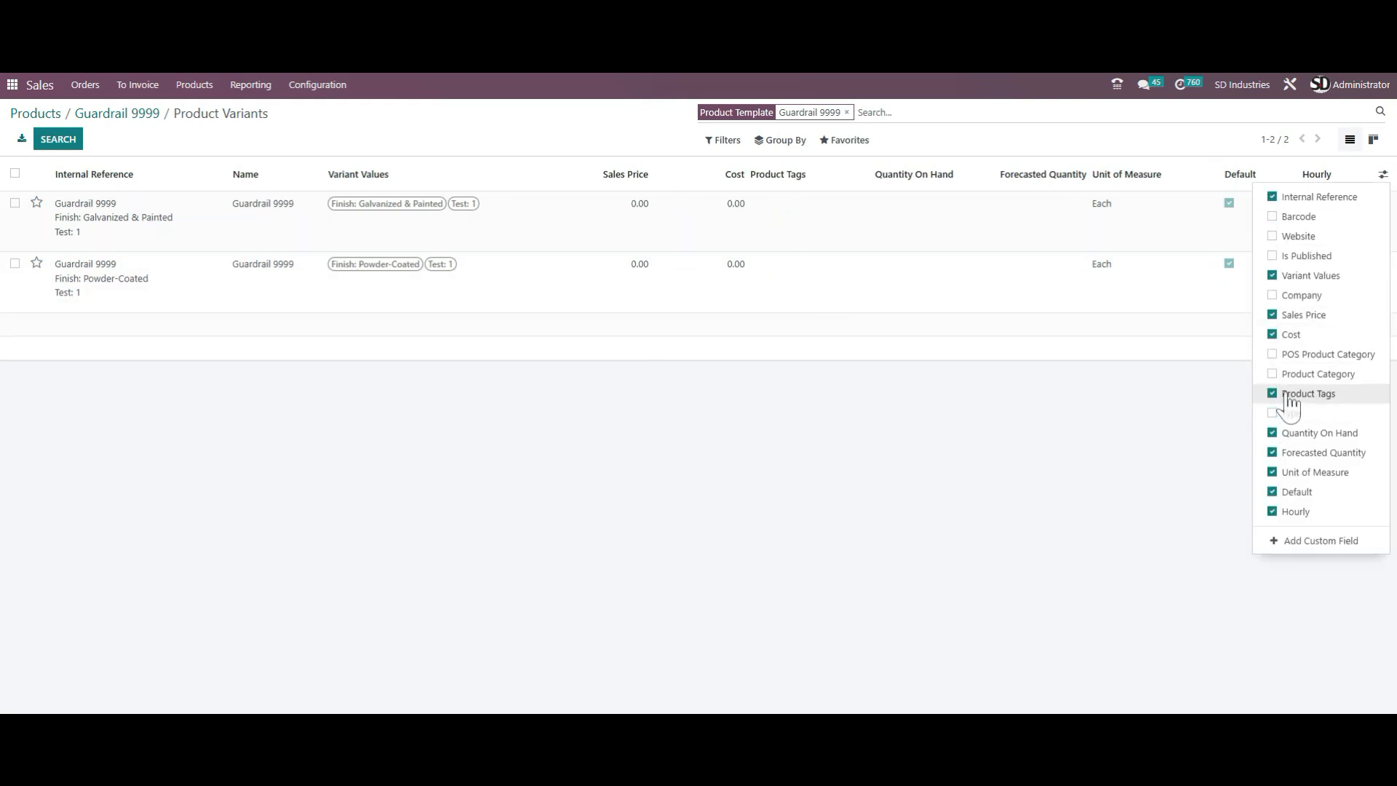
click(1298, 375)
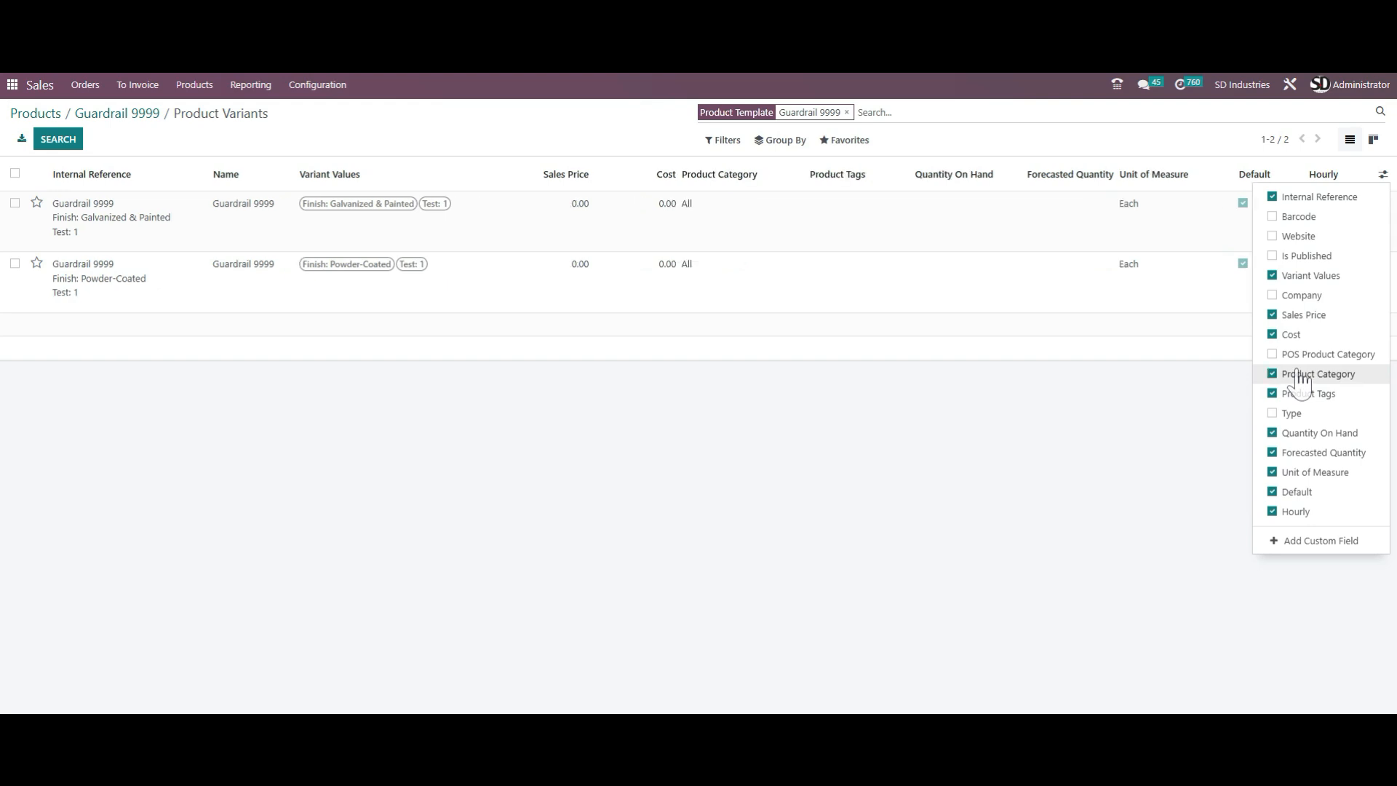
click(1119, 458)
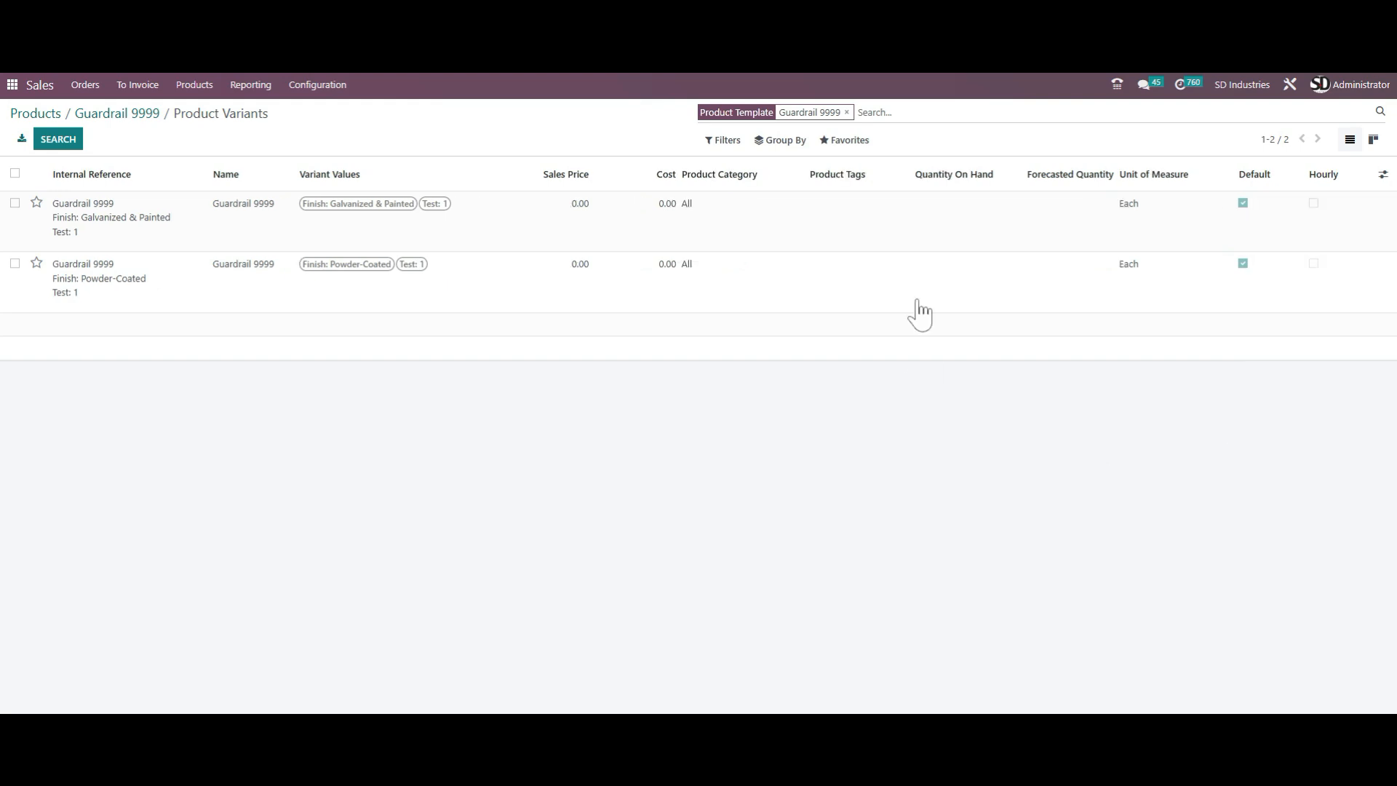
Hide the Product Tags and Product Category columns in the variants list again
click(1383, 175)
click(1297, 396)
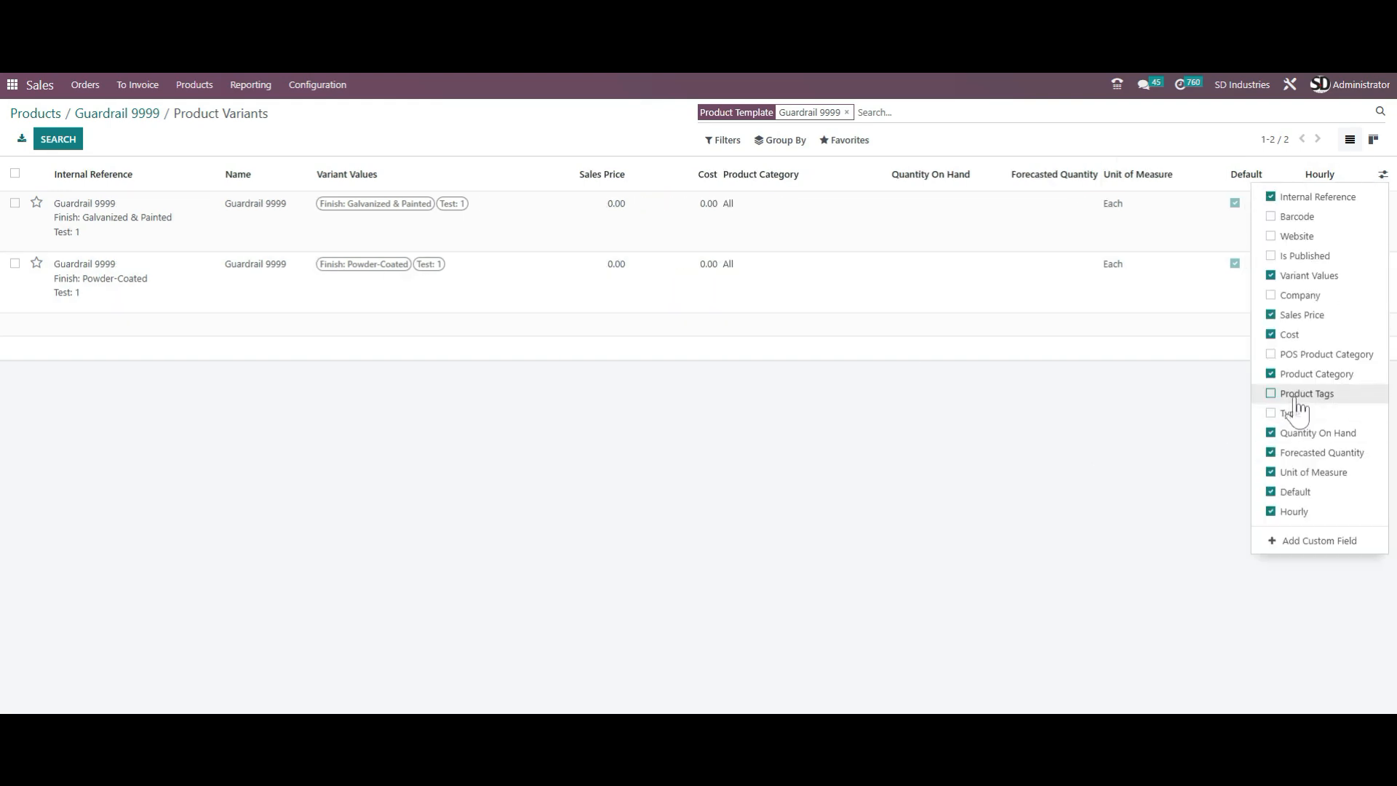
click(1300, 374)
click(1047, 405)
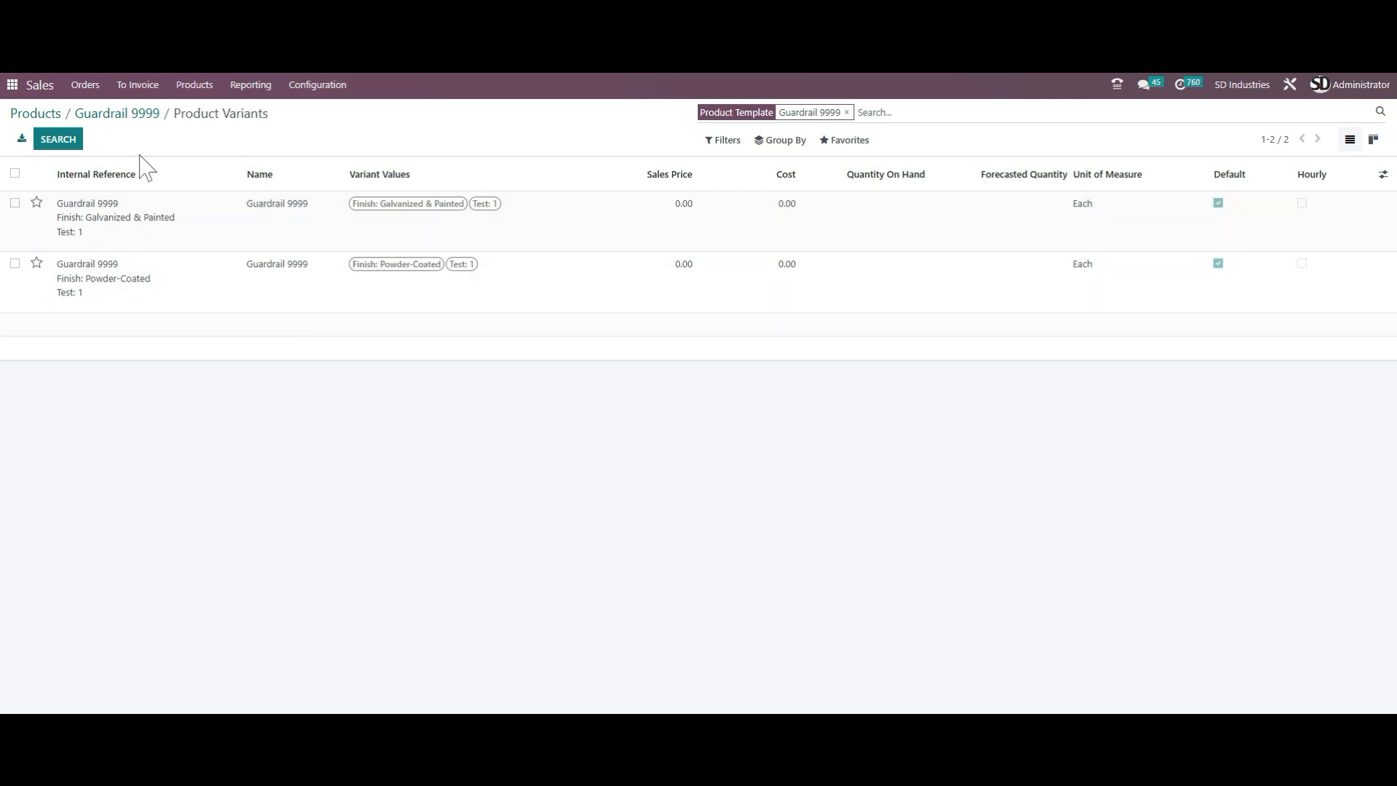
Go back through Guardrail 9999 to the products list, remove the guardrail search filter and browse all products
click(144, 115)
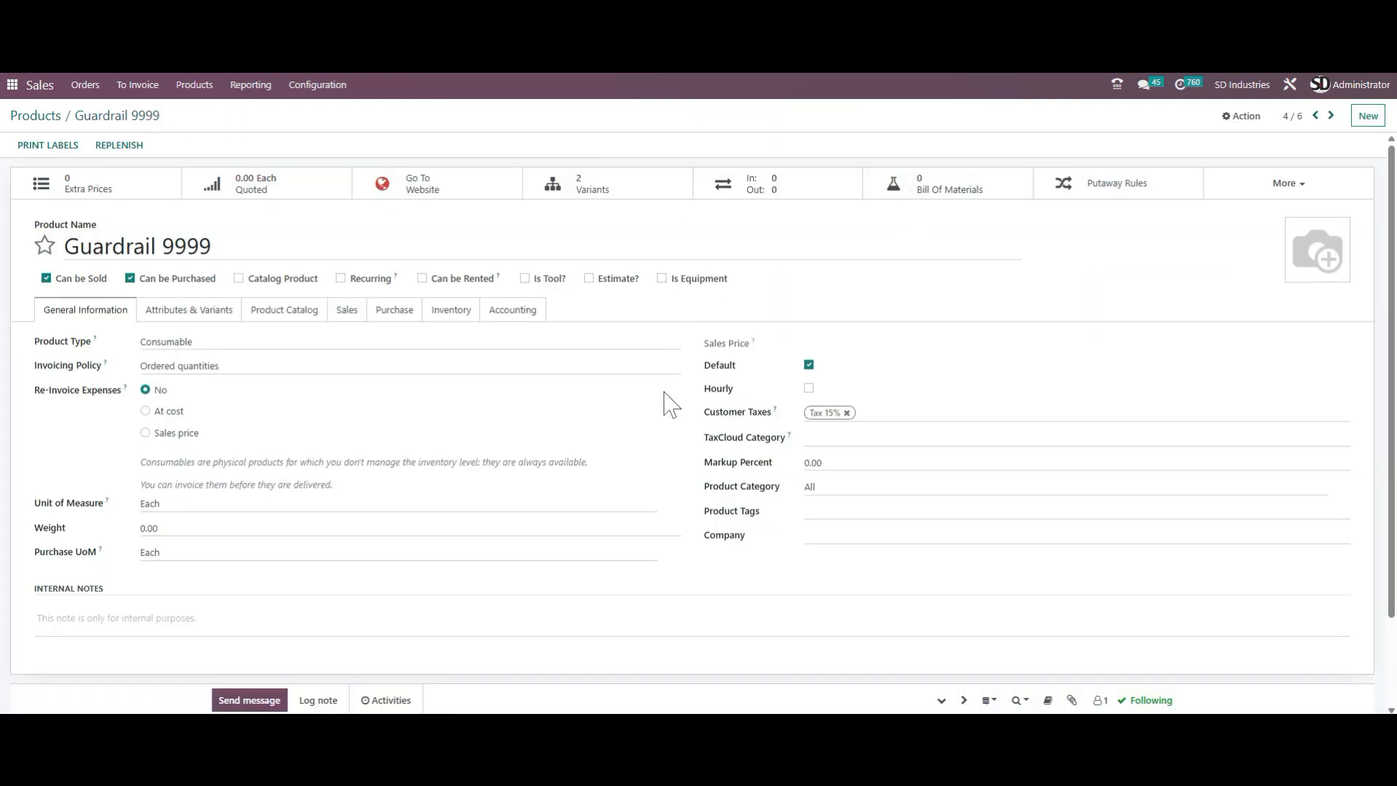
click(40, 116)
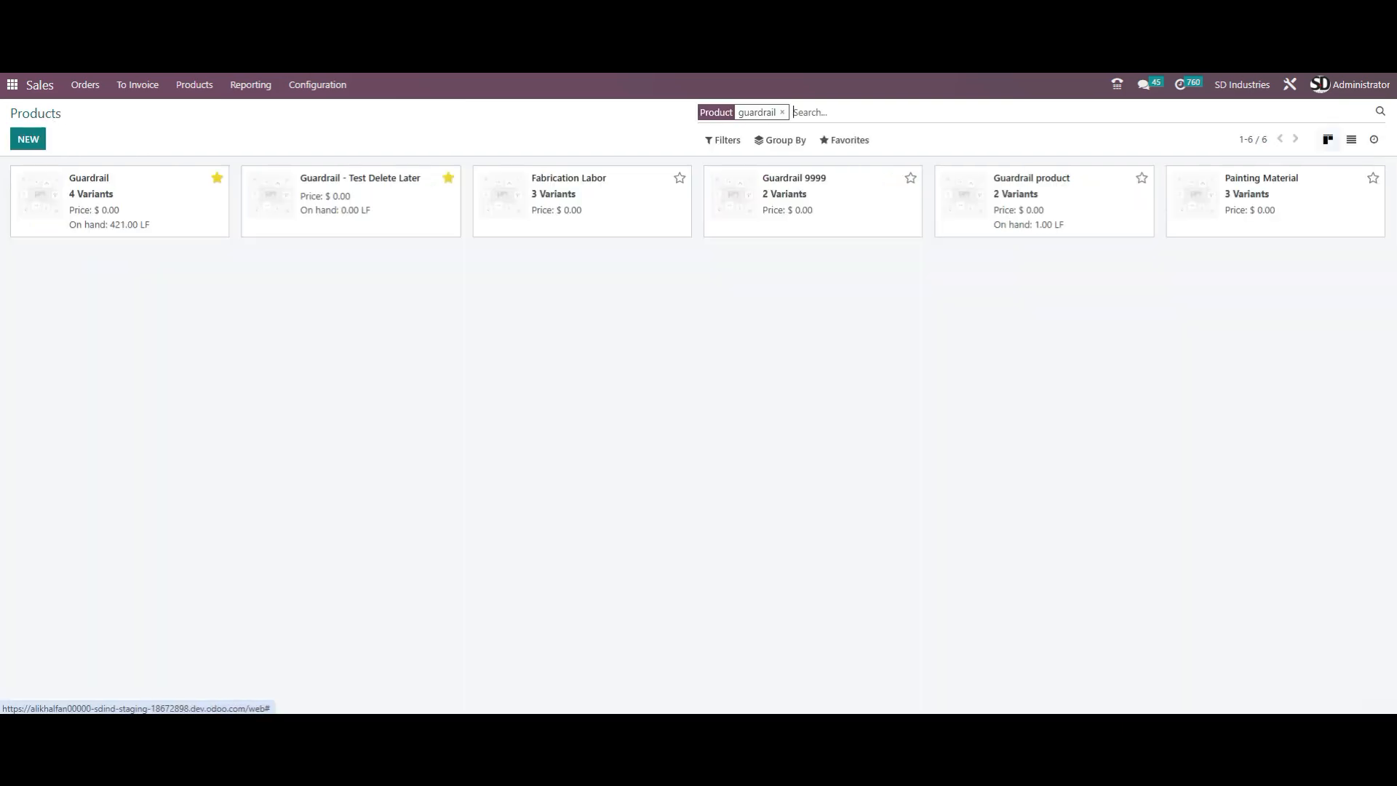
click(782, 112)
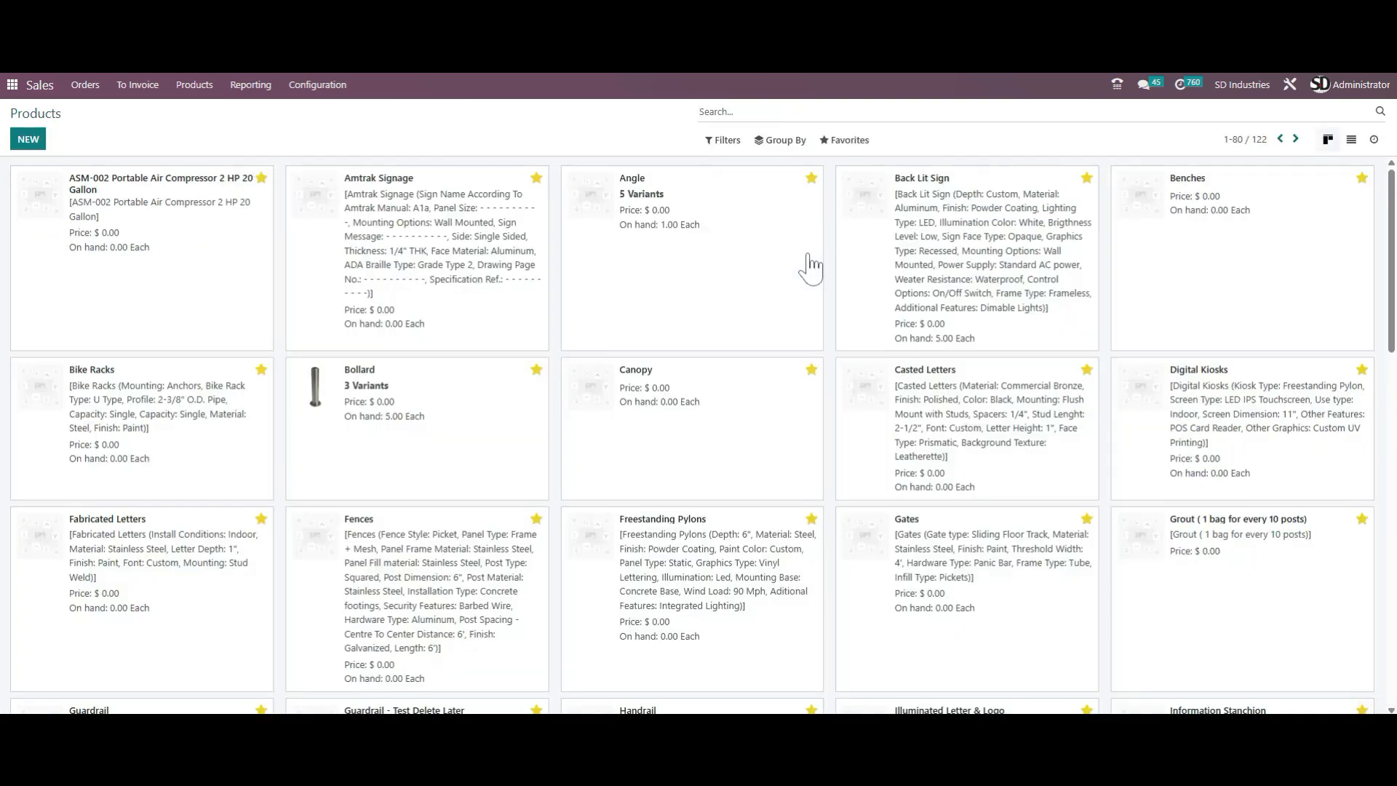
scroll(800, 322, down, 1)
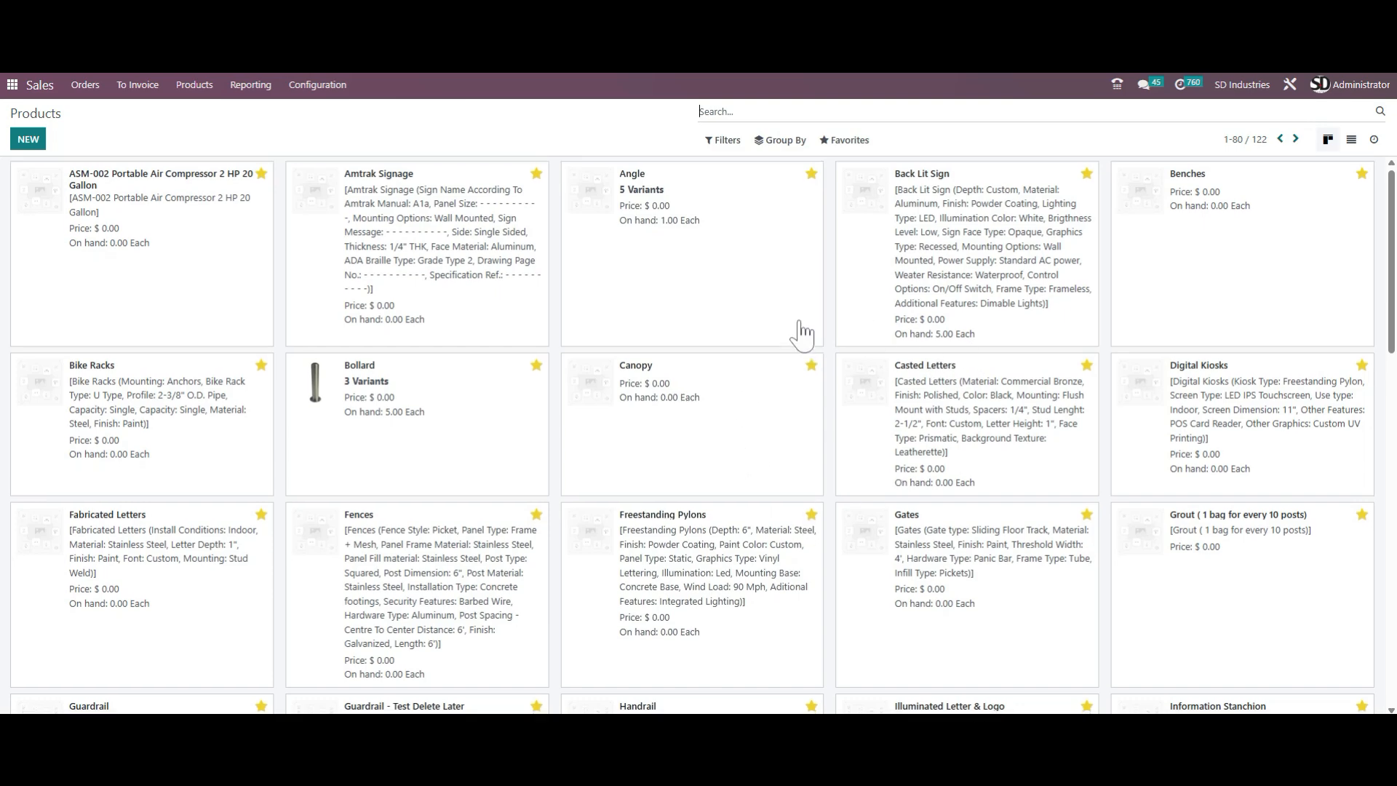
scroll(801, 334, down, 10)
scroll(802, 334, up, 10)
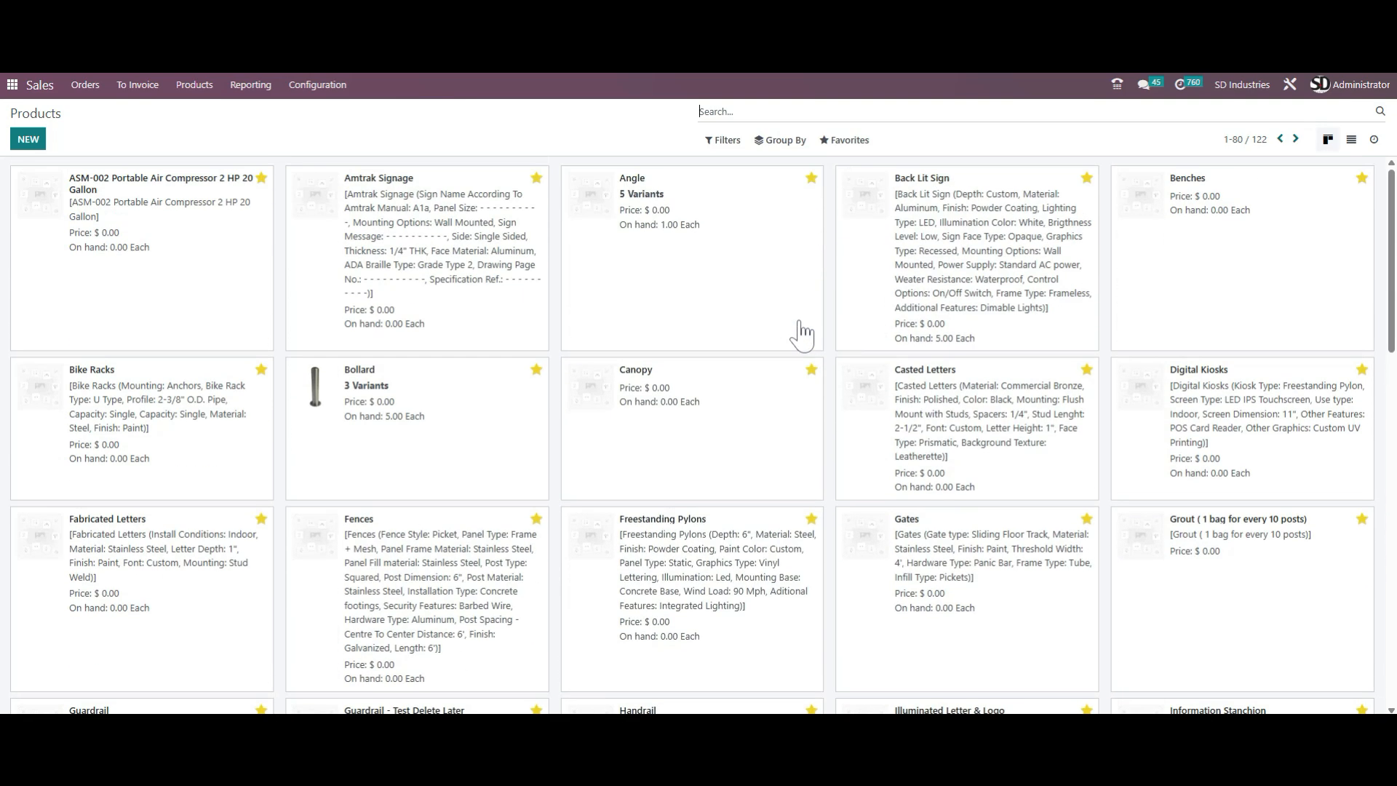